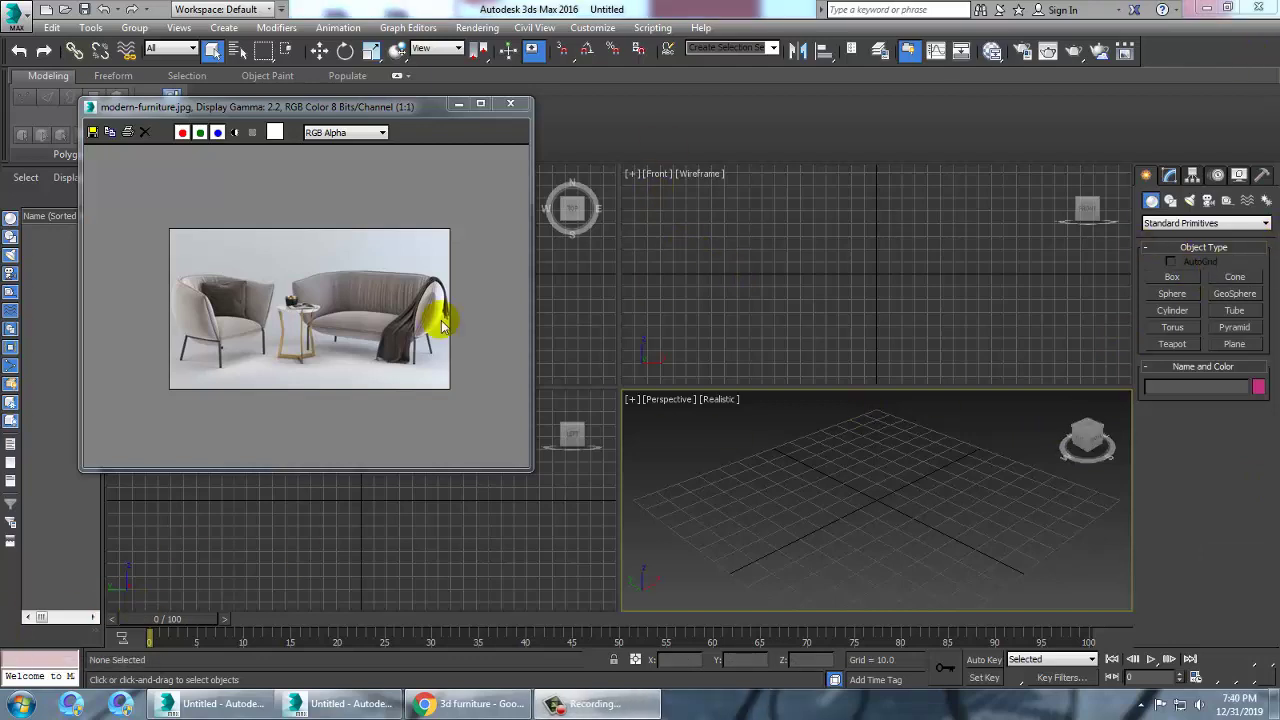
- Enlarge the modern-furniture.jpg reference image to 2:1 around the armchair and side table
left_click(292, 441)
scroll(371, 337, "up", 2)
scroll(257, 380, "down", 2)
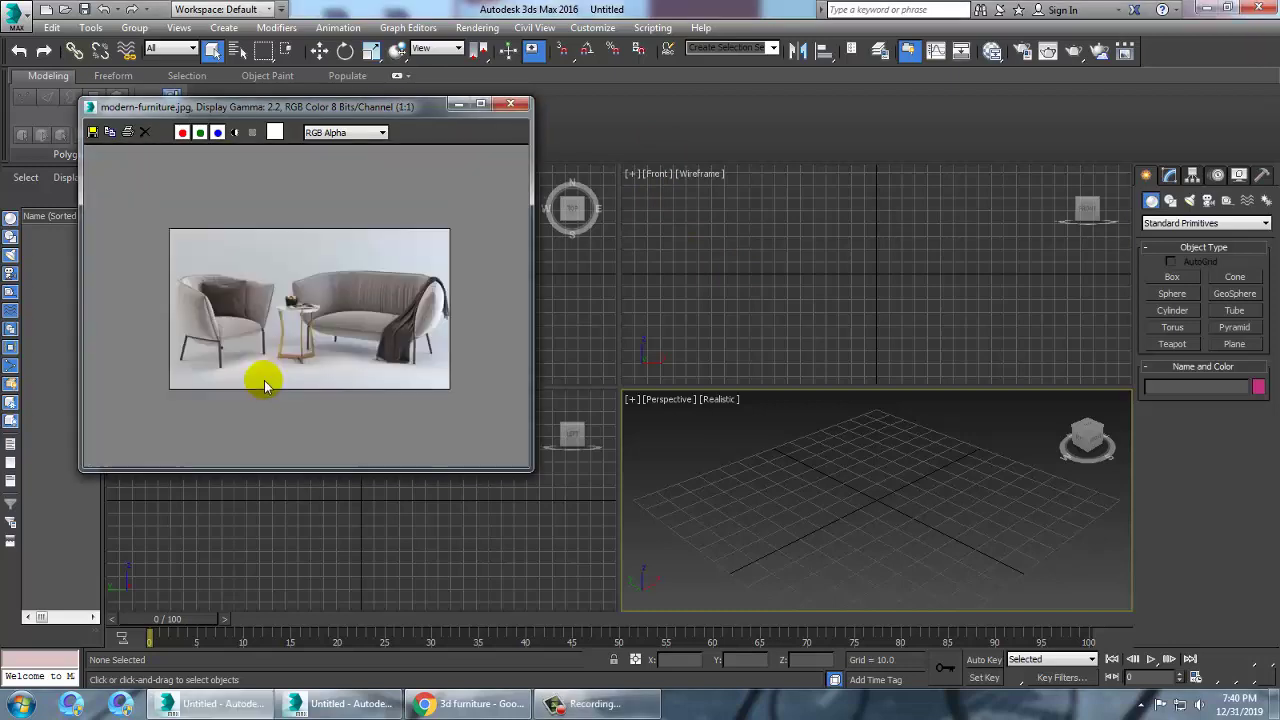
scroll(272, 345, "up", 1)
- Maximize the perspective viewport and create a ground plane about 273 by 274 units covering the grid
left_click(743, 434)
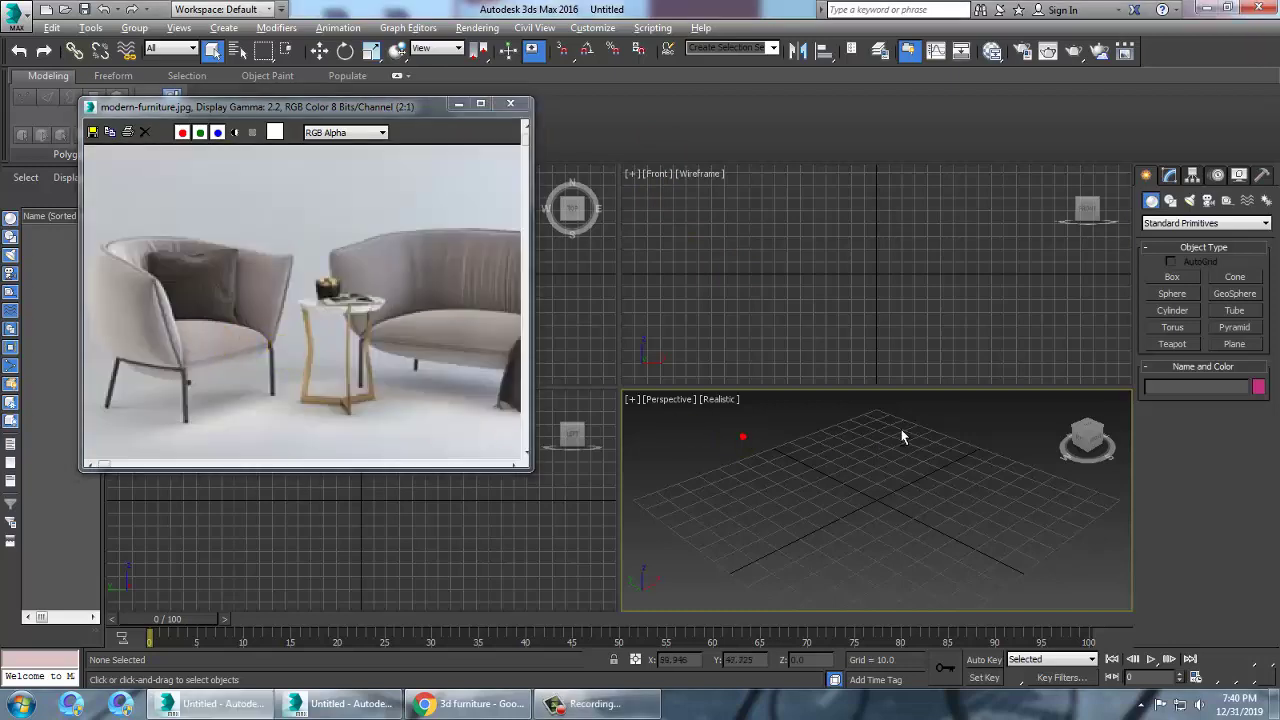
key("alt+w")
left_click(1235, 344)
scroll(829, 380, "down", 3)
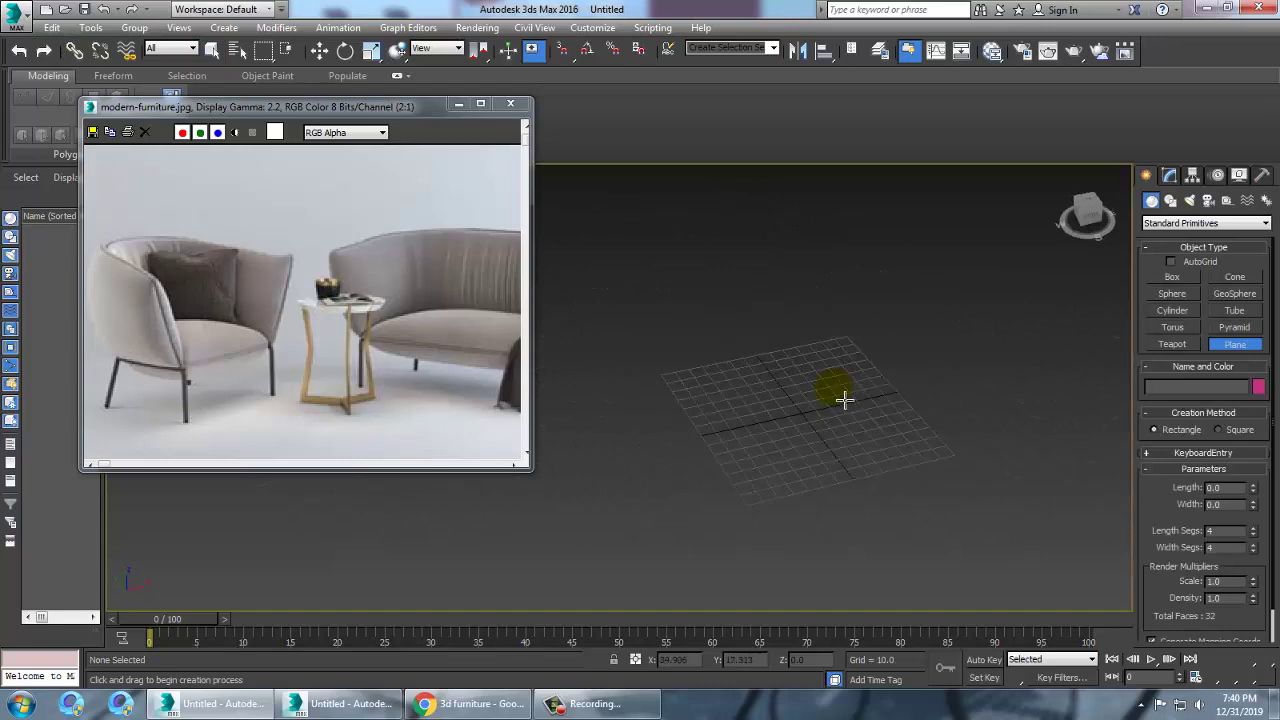
left_click_drag(855, 292, 664, 672)
scroll(816, 432, "up", 3)
middle_click_drag(816, 432, 833, 416, "alt")
key("w")
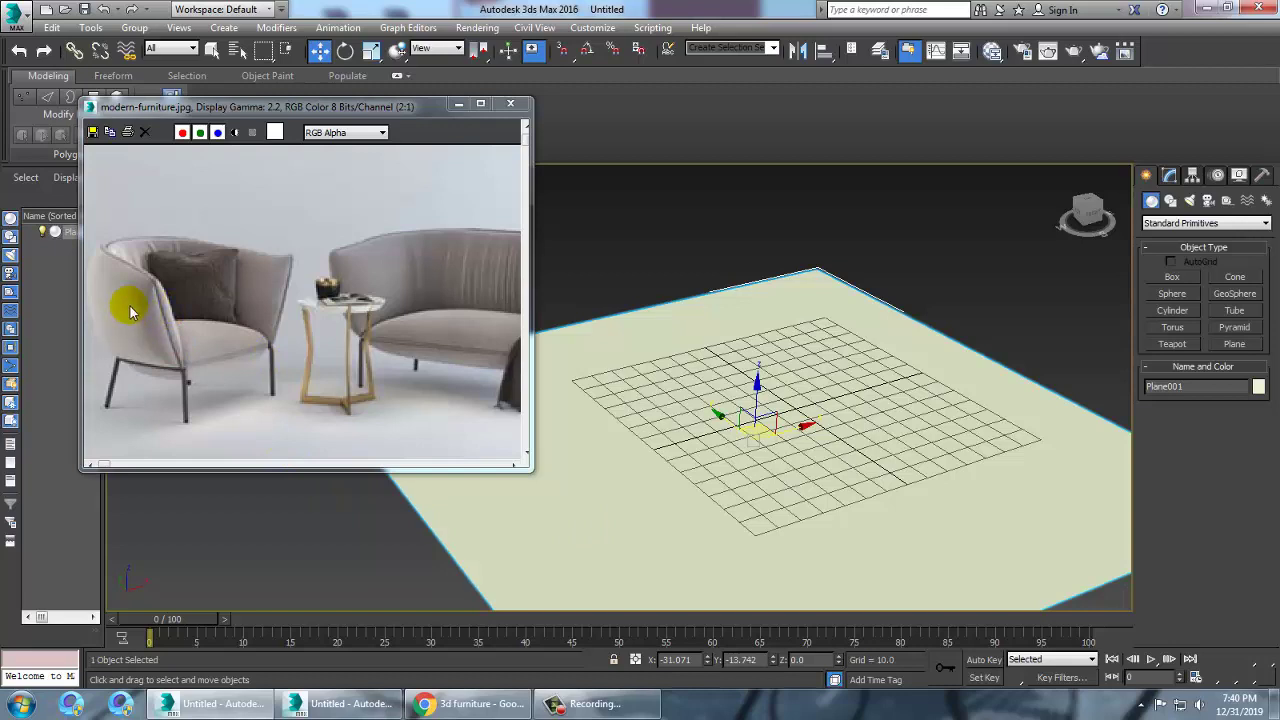
- Create an upright ChamferBox on the plane, about 8 long, 154 wide and 55 high, with a fillet of about 9
left_click(1175, 228)
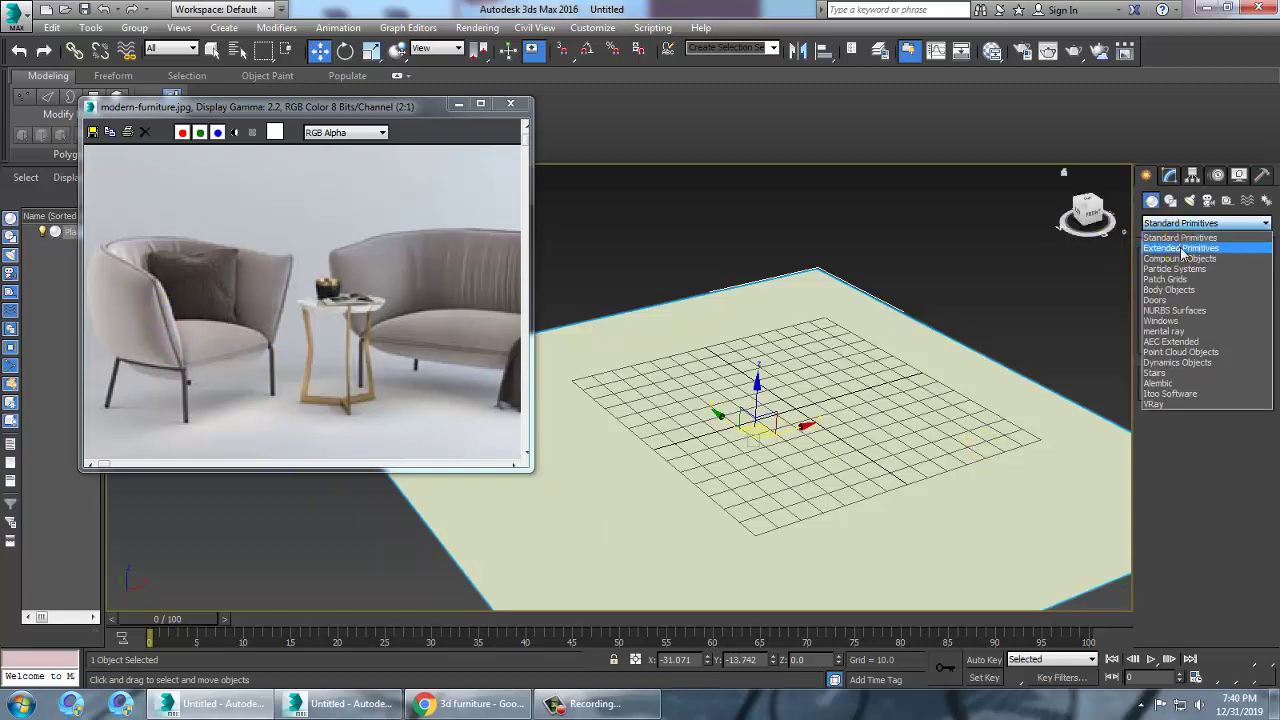
left_click(1182, 250)
left_click(1173, 294)
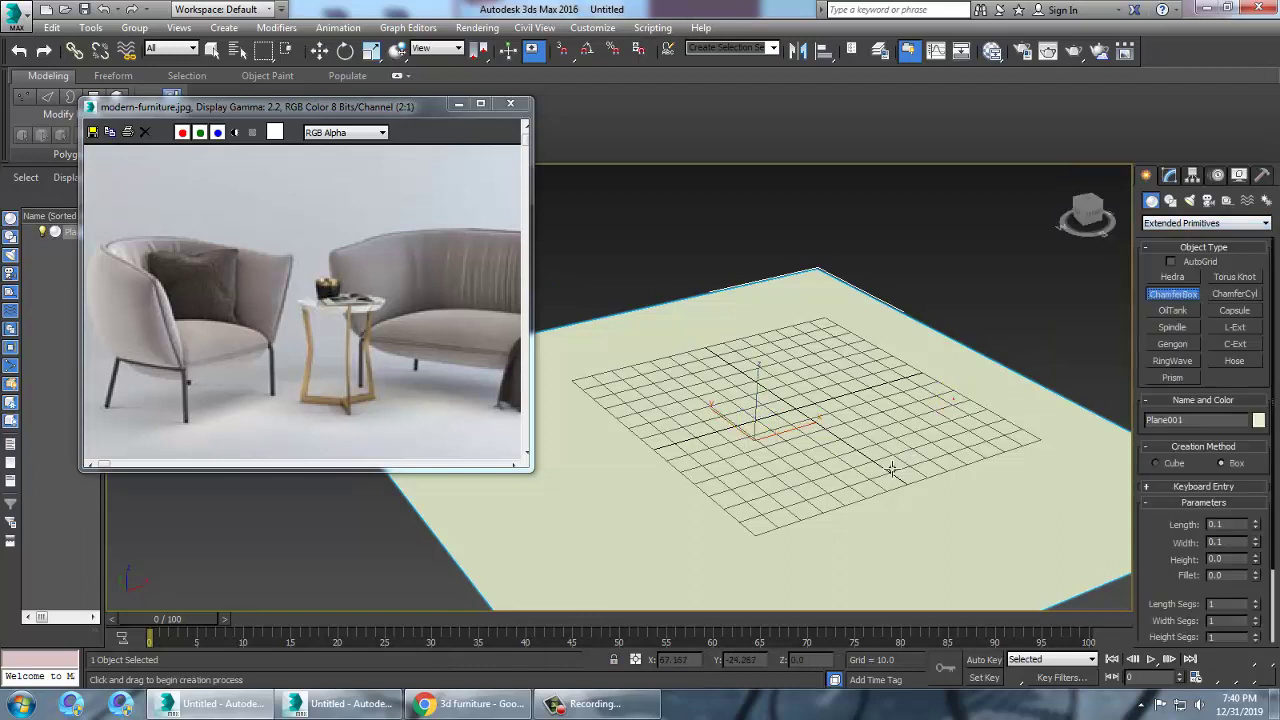
left_click_drag(960, 403, 666, 509)
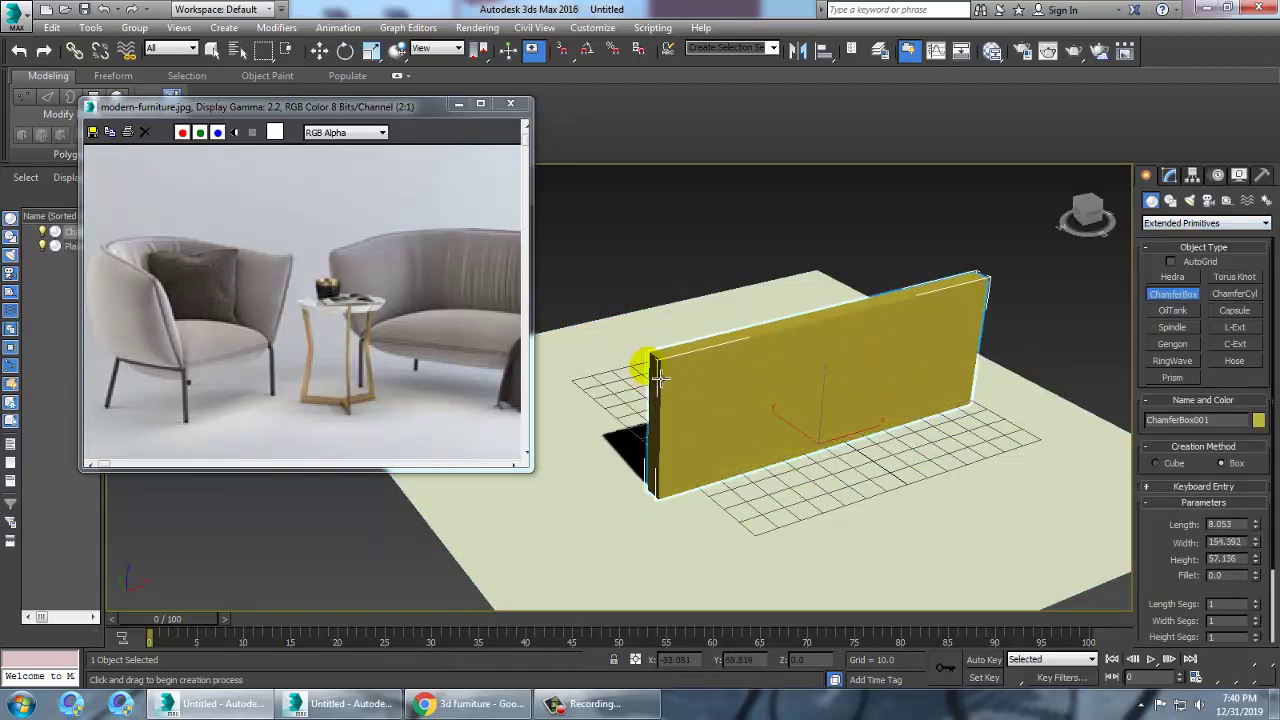
left_click(643, 357)
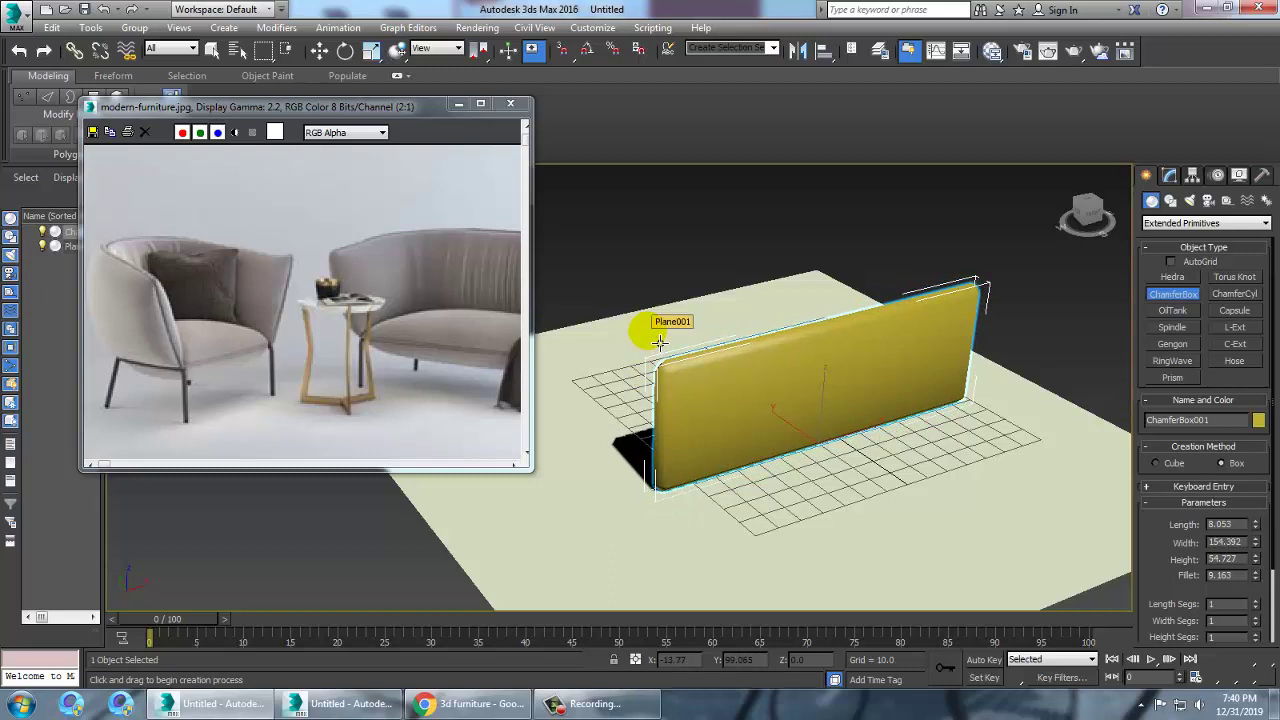
key("w")
scroll(713, 420, "up", 4)
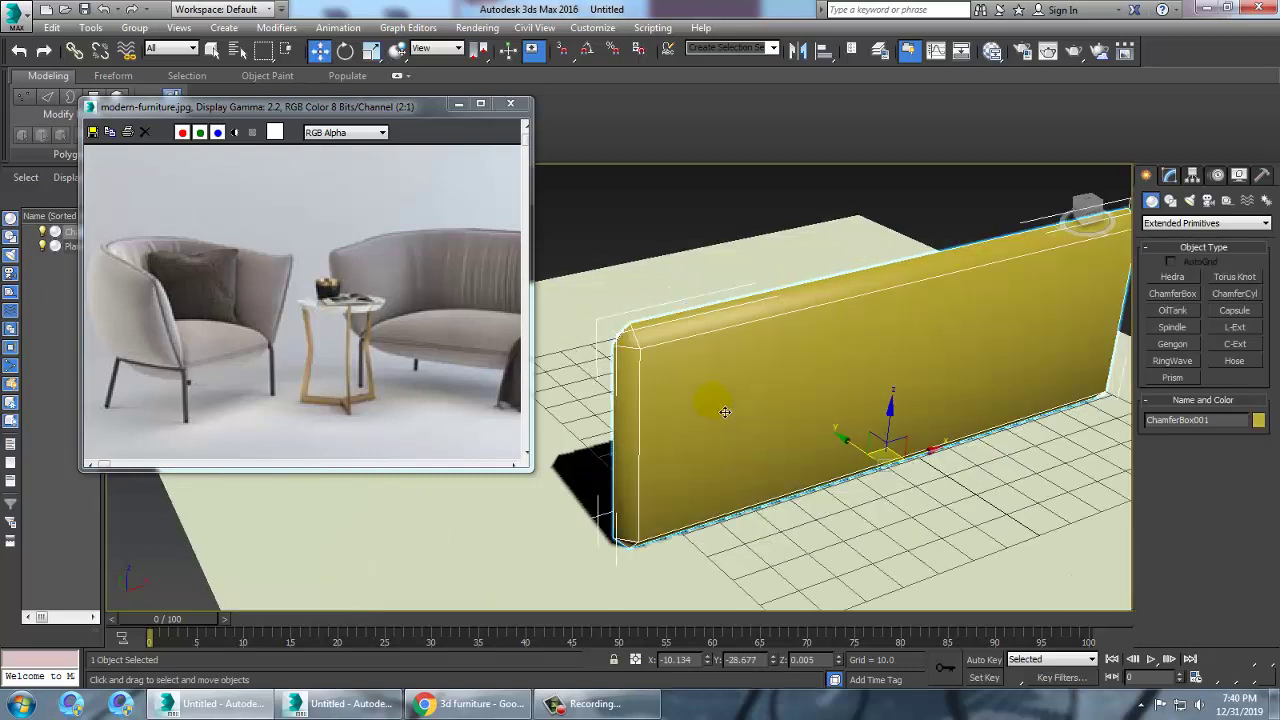
- Set the chamfer box's length segments to 37, width segments to 18, height segments to 6 and fillet segments to 2
left_click(1171, 175)
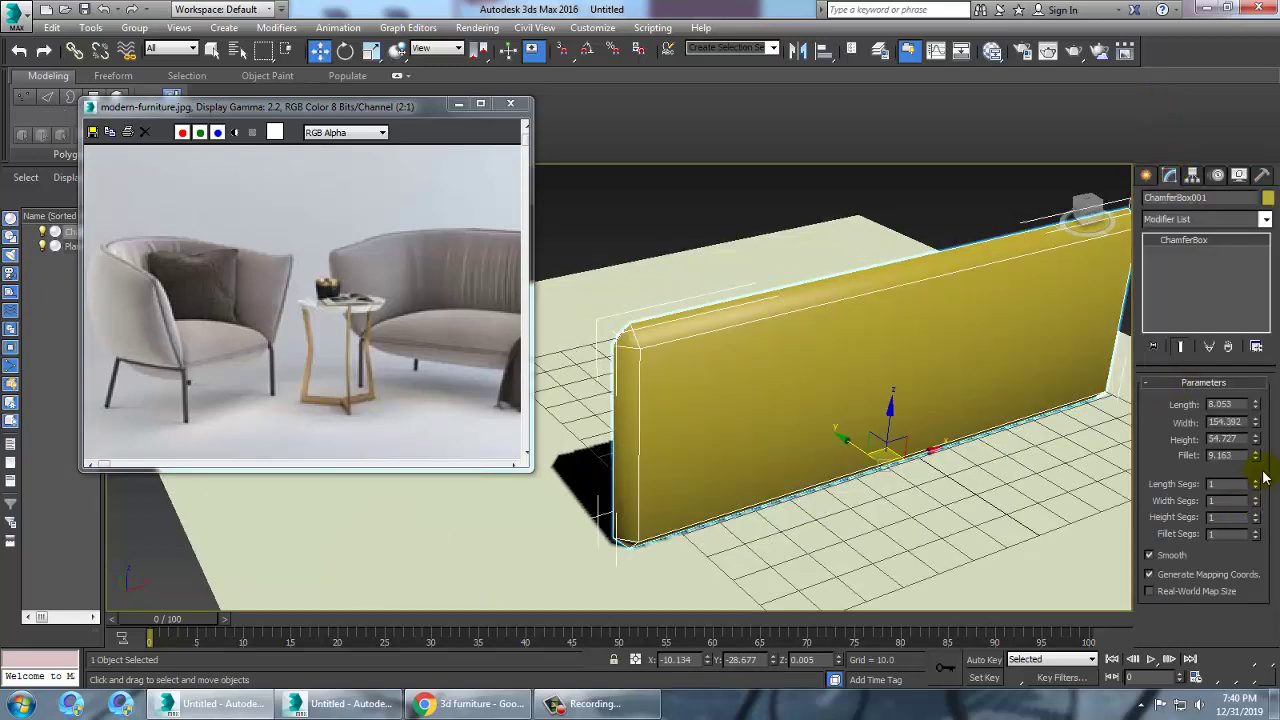
left_click_drag(1262, 446, 1259, 487)
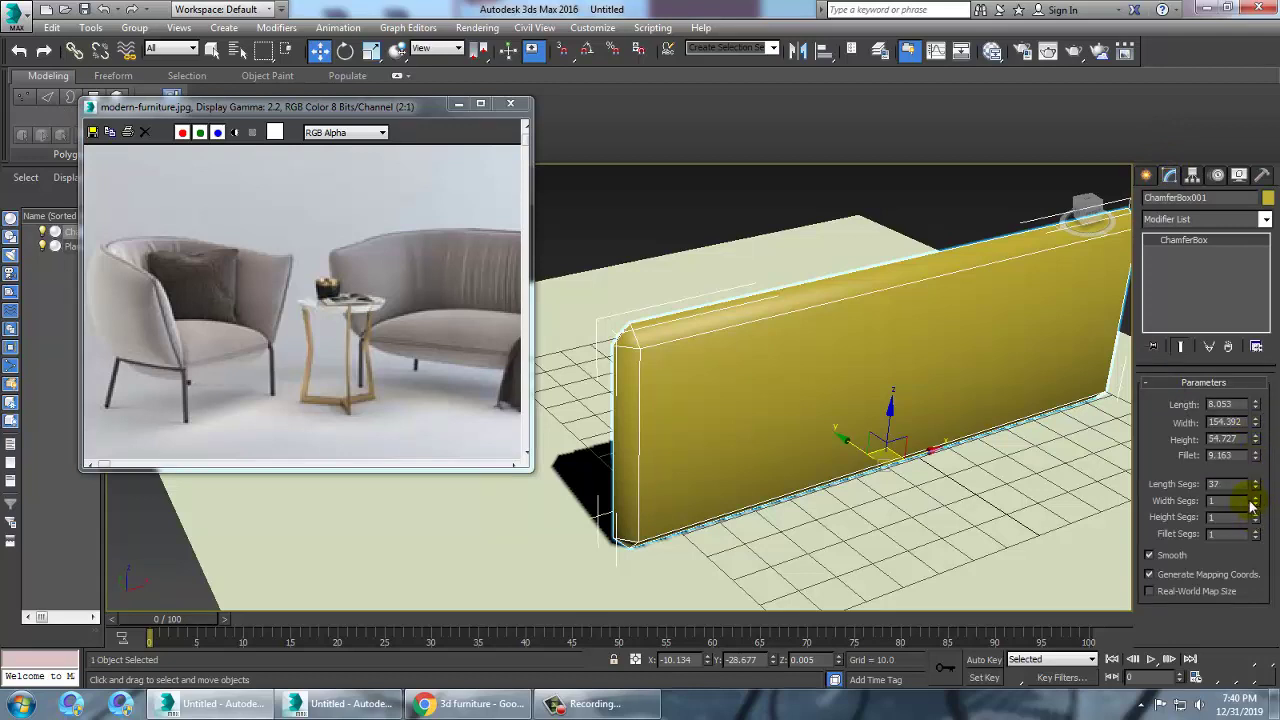
left_click_drag(1257, 500, 1265, 541)
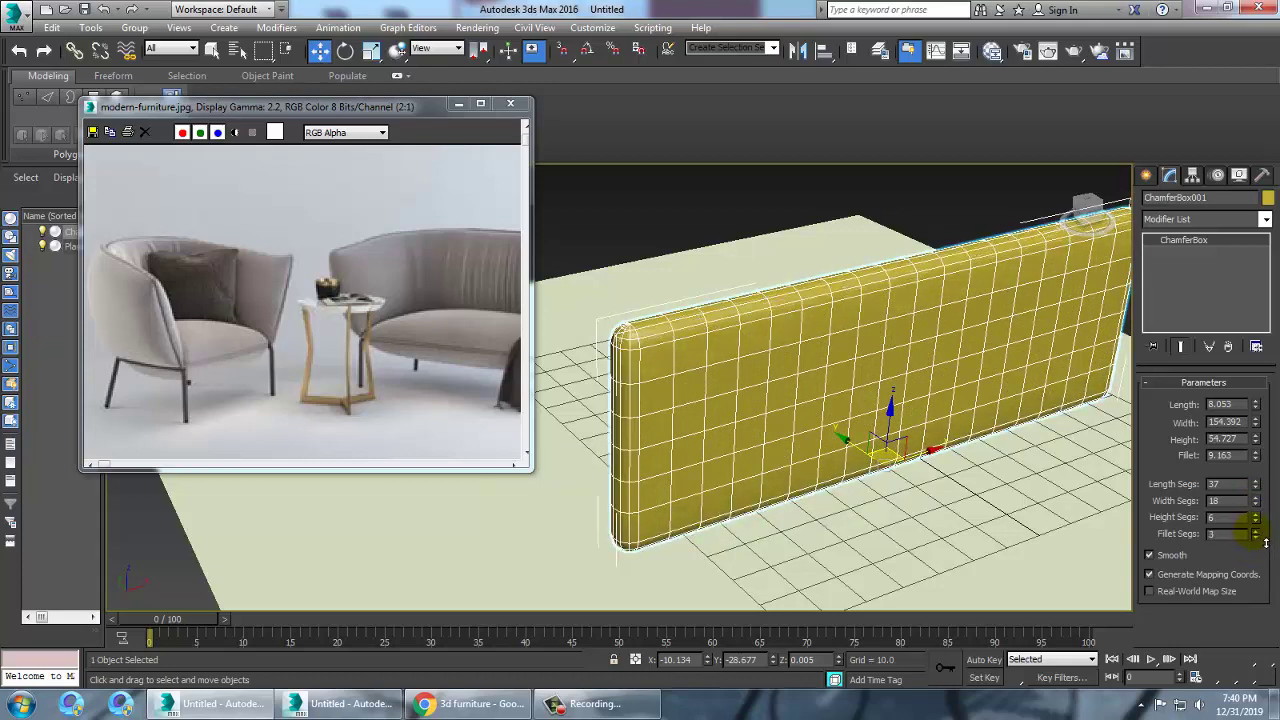
middle_click_drag(829, 316, 862, 324, "alt")
scroll(848, 345, "up", 5)
scroll(882, 346, "down", 4)
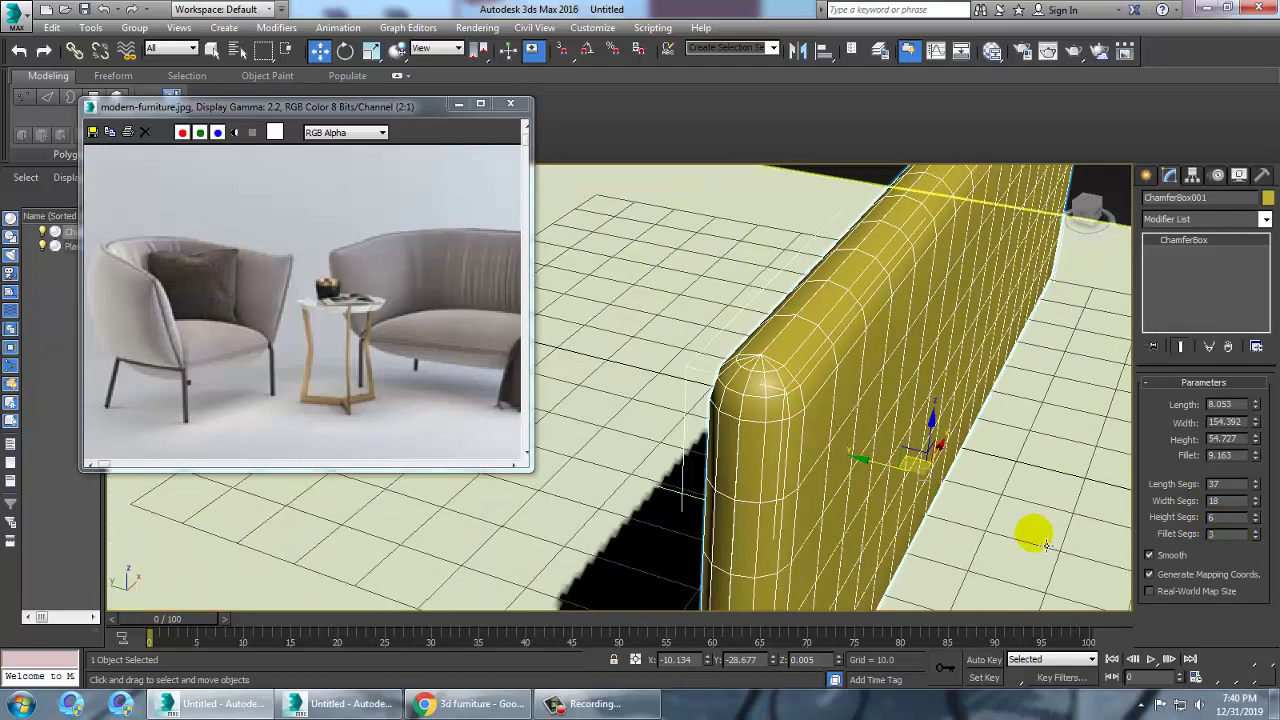
left_click(1256, 539)
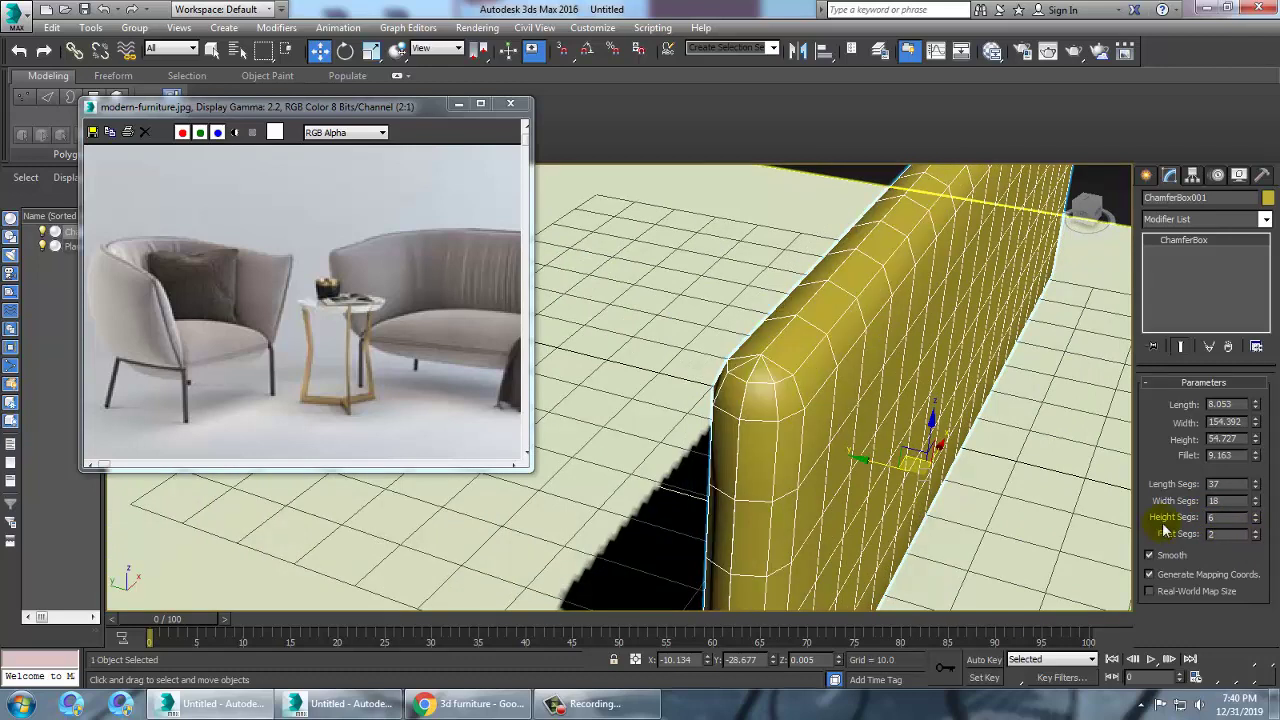
left_click(812, 354)
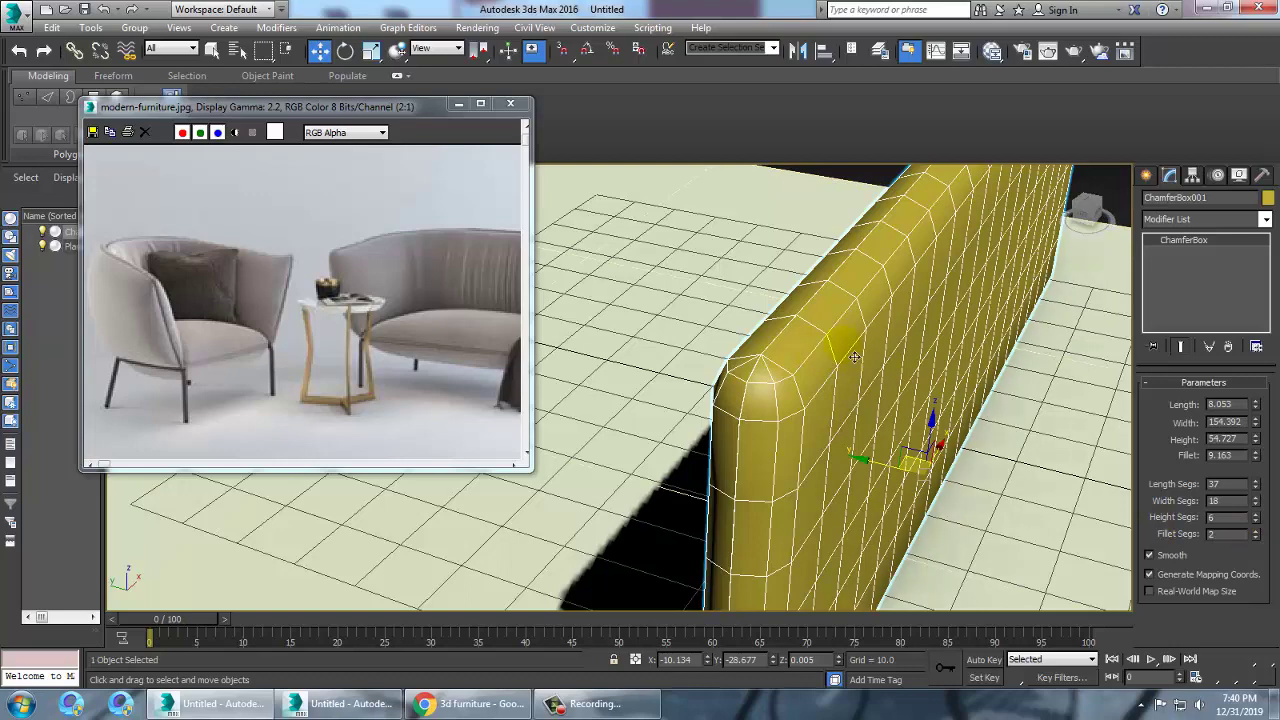
- Convert the chamfer box to an Editable Poly
scroll(812, 348, "down", 5)
scroll(803, 345, "up", 5)
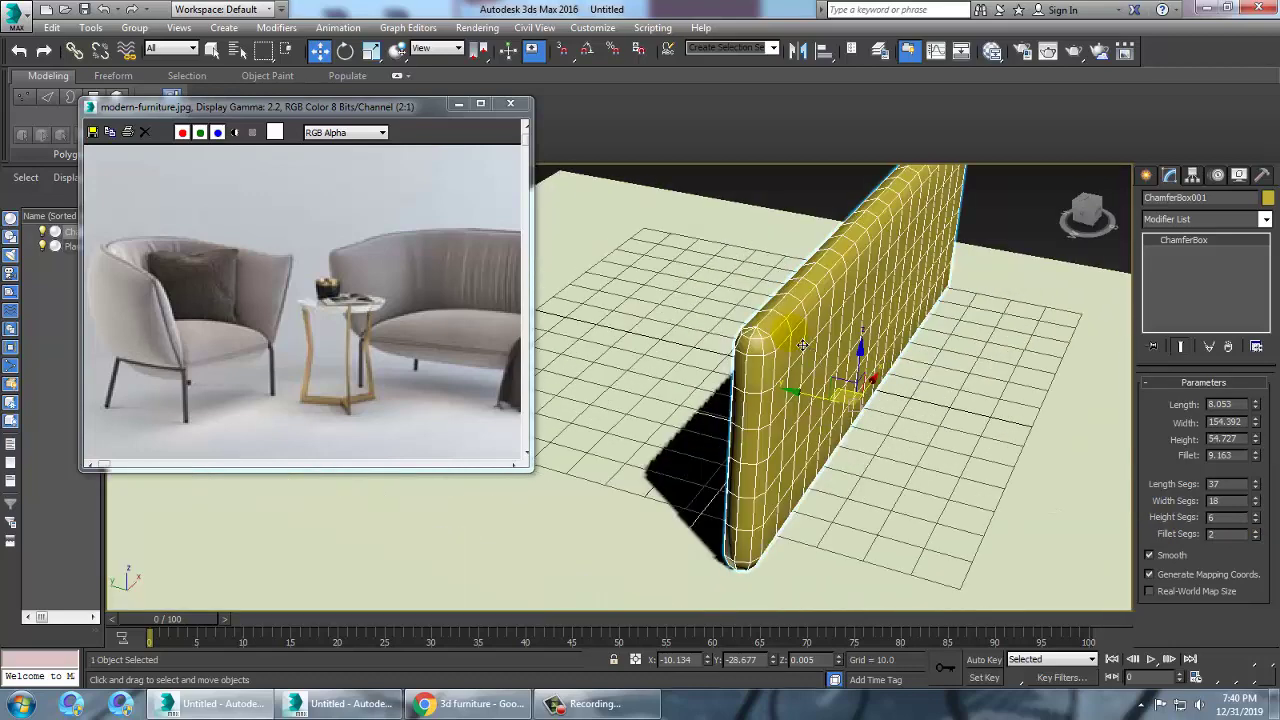
right_click(843, 265)
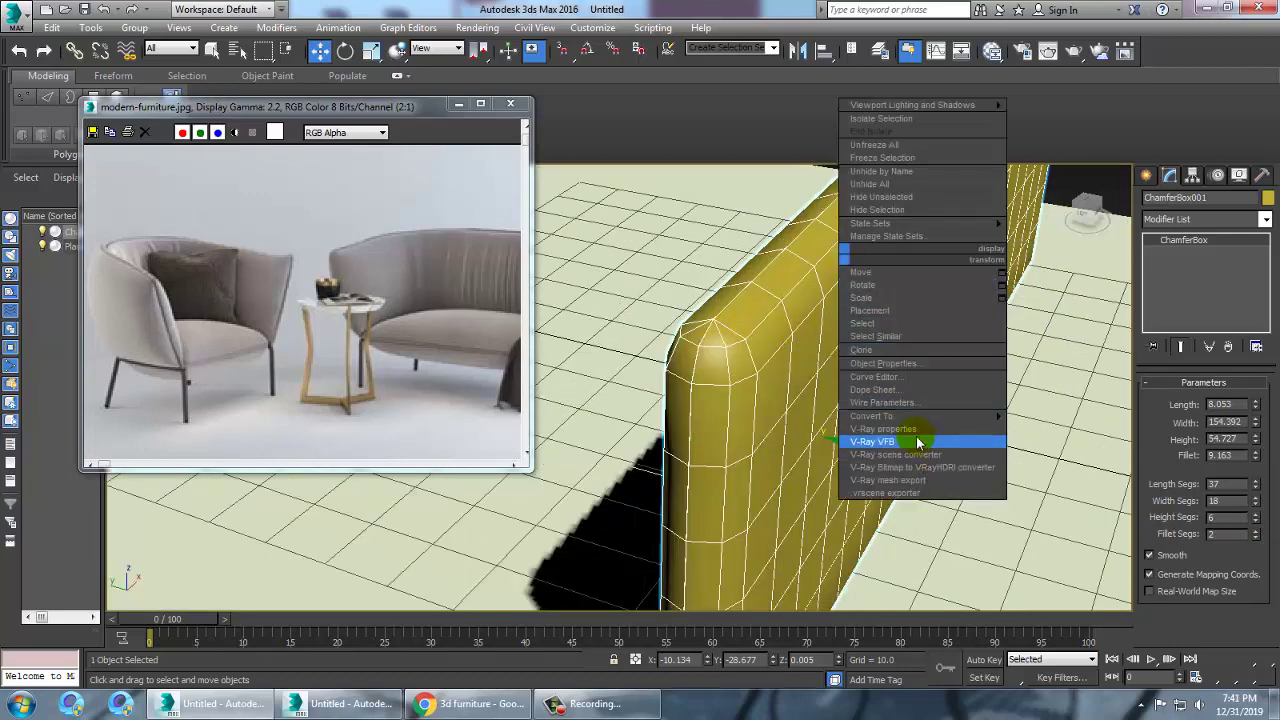
mouse_move(990, 418)
left_click(1063, 428)
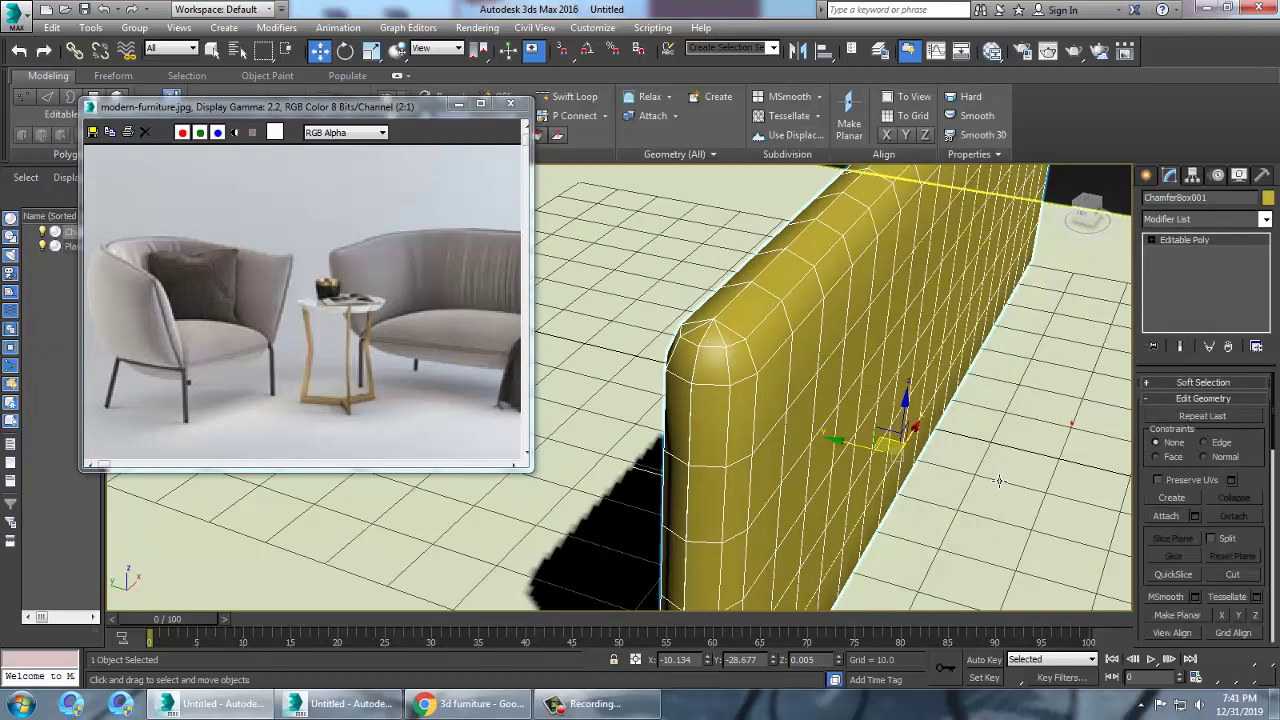
- Select the edge loop running around the middle of the box's narrow rim at edge level
left_click(1152, 241)
key("2")
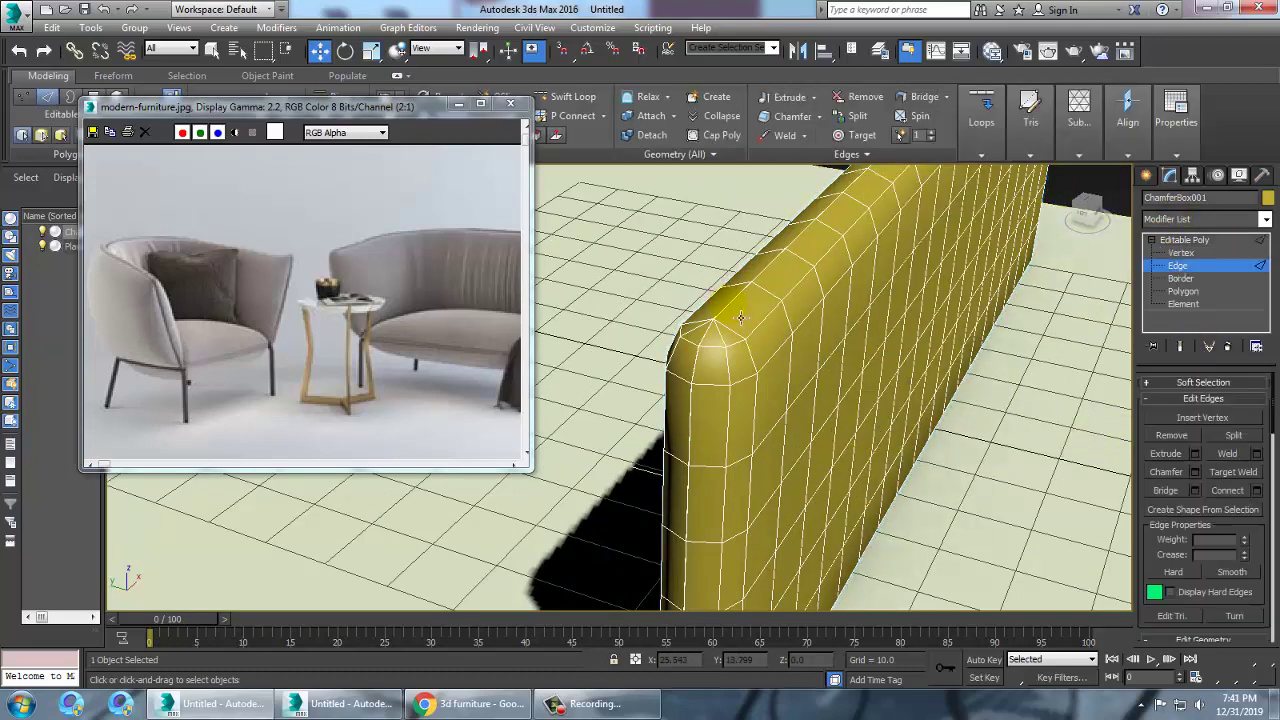
double_click(738, 315)
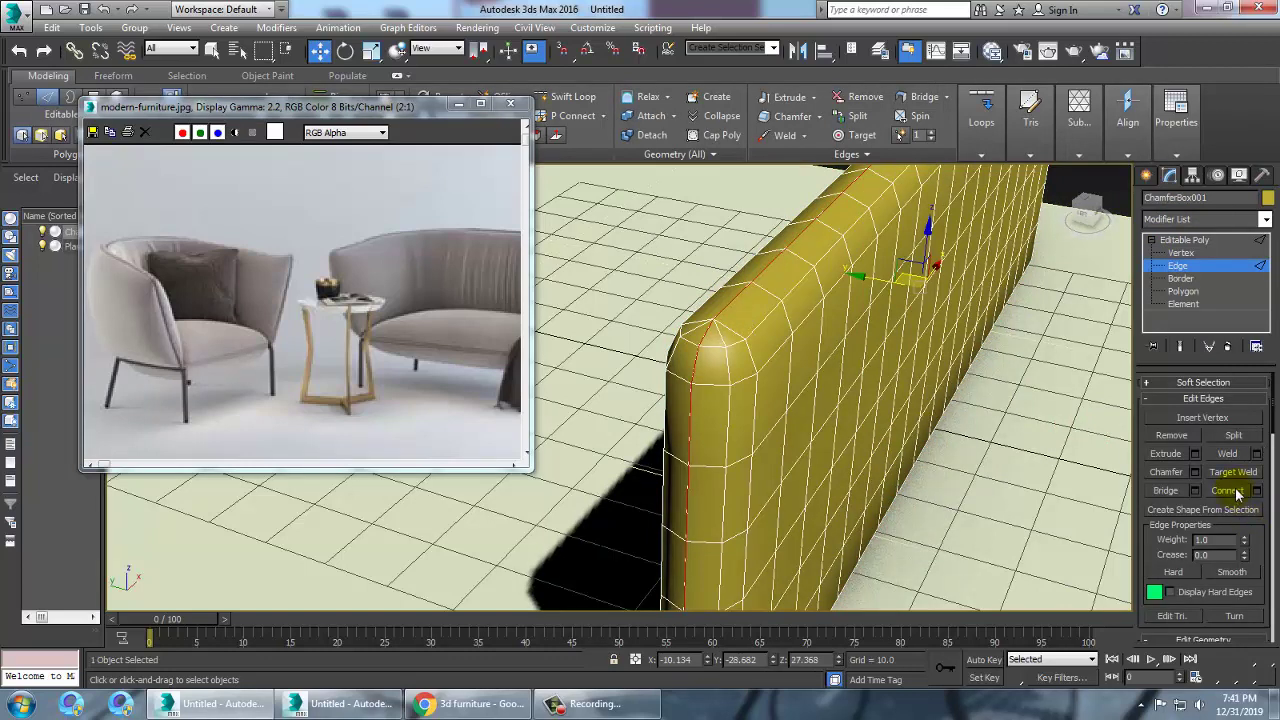
left_click(1194, 454)
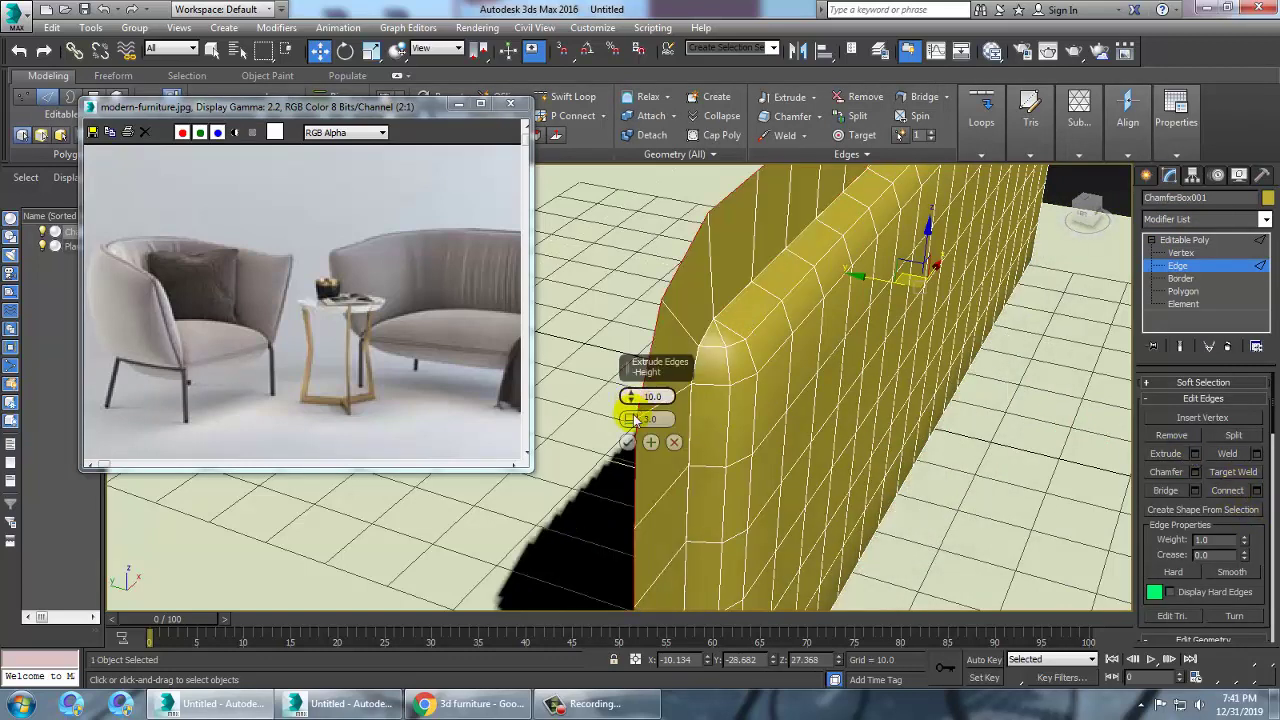
left_click_drag(630, 419, 645, 455)
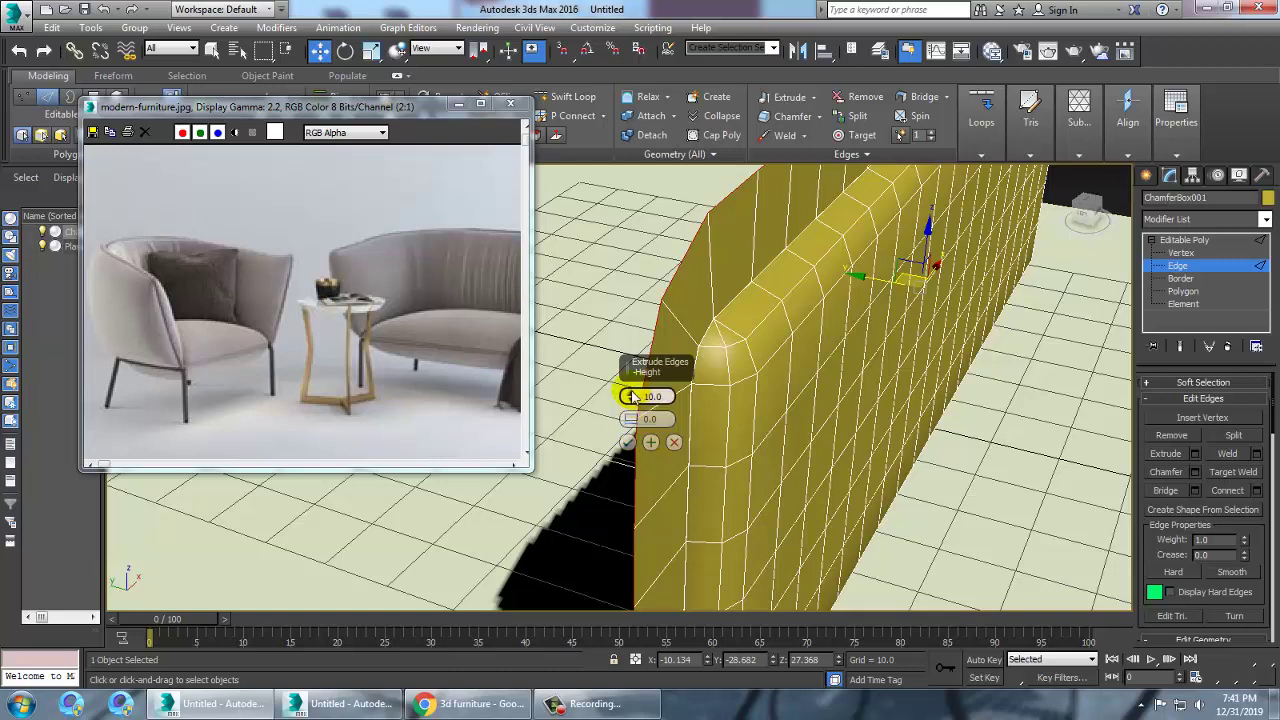
left_click_drag(629, 396, 667, 462)
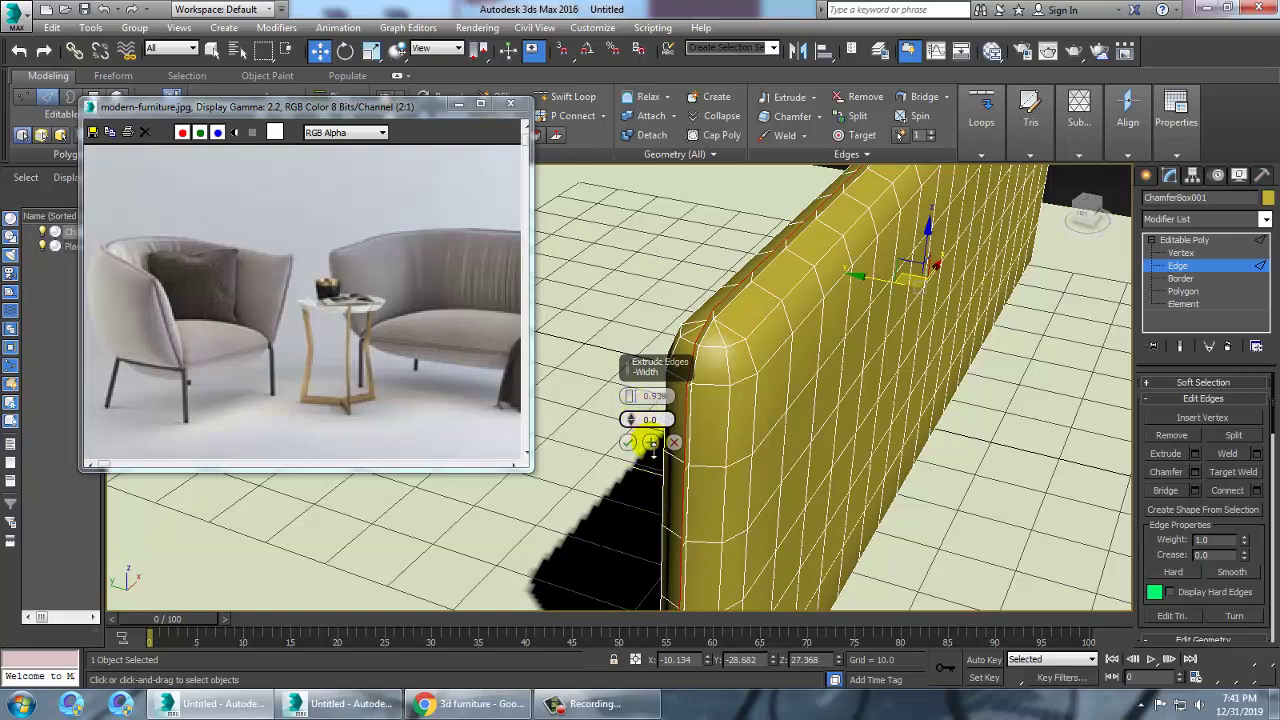
left_click(674, 442)
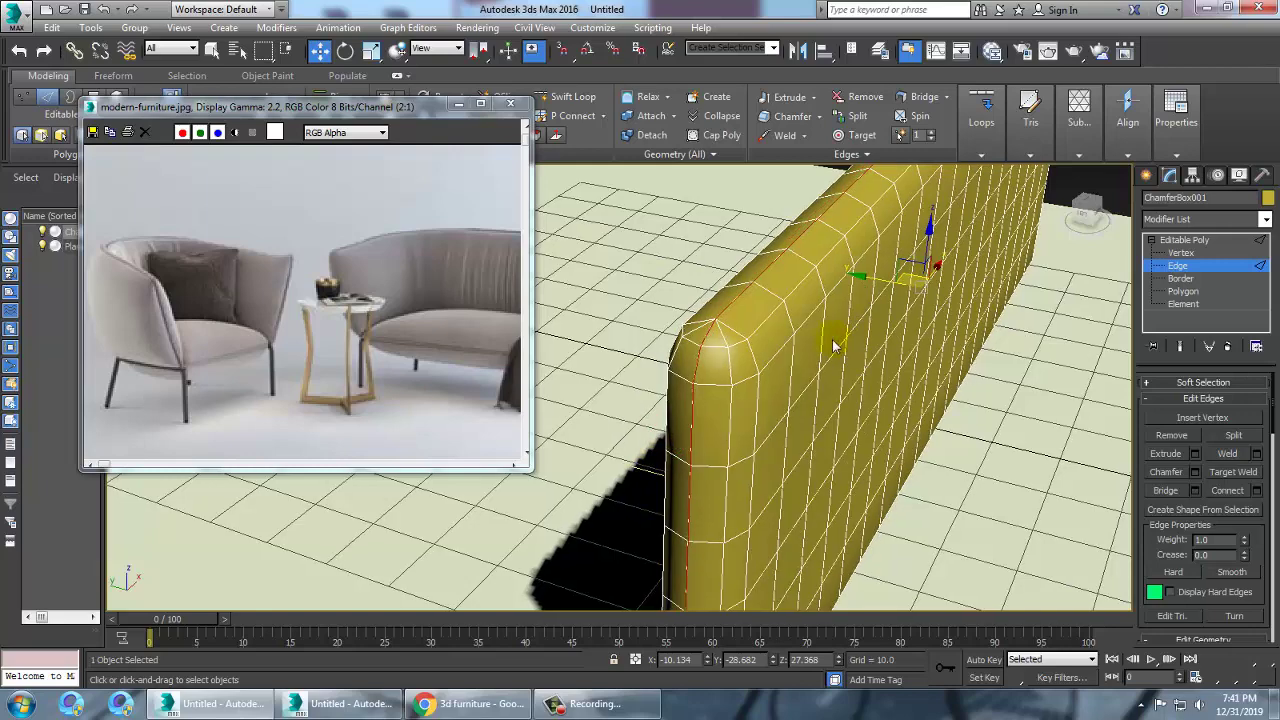
- Extrude the selected rim edge loop inward with a height of -2.297 to form a narrow seam groove, and leave edge level
scroll(782, 322, "up", 5)
scroll(766, 286, "down", 8)
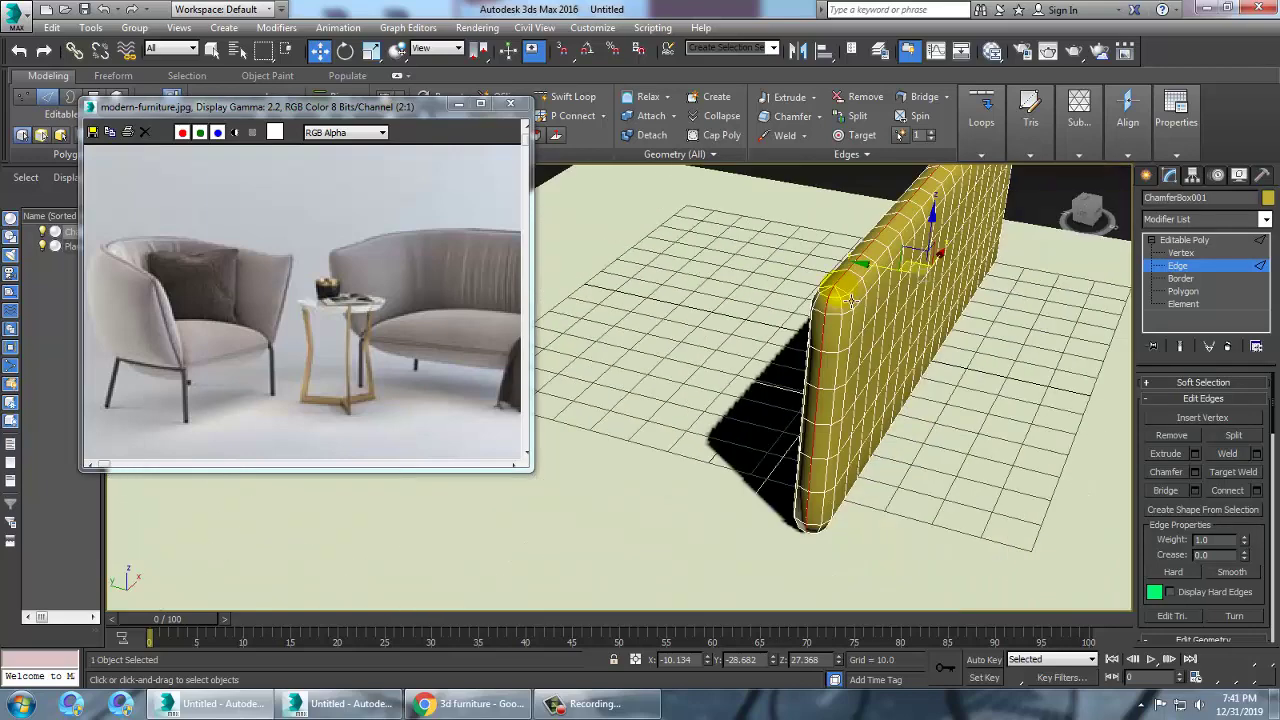
scroll(850, 317, "up", 5)
middle_click_drag(837, 309, 836, 340)
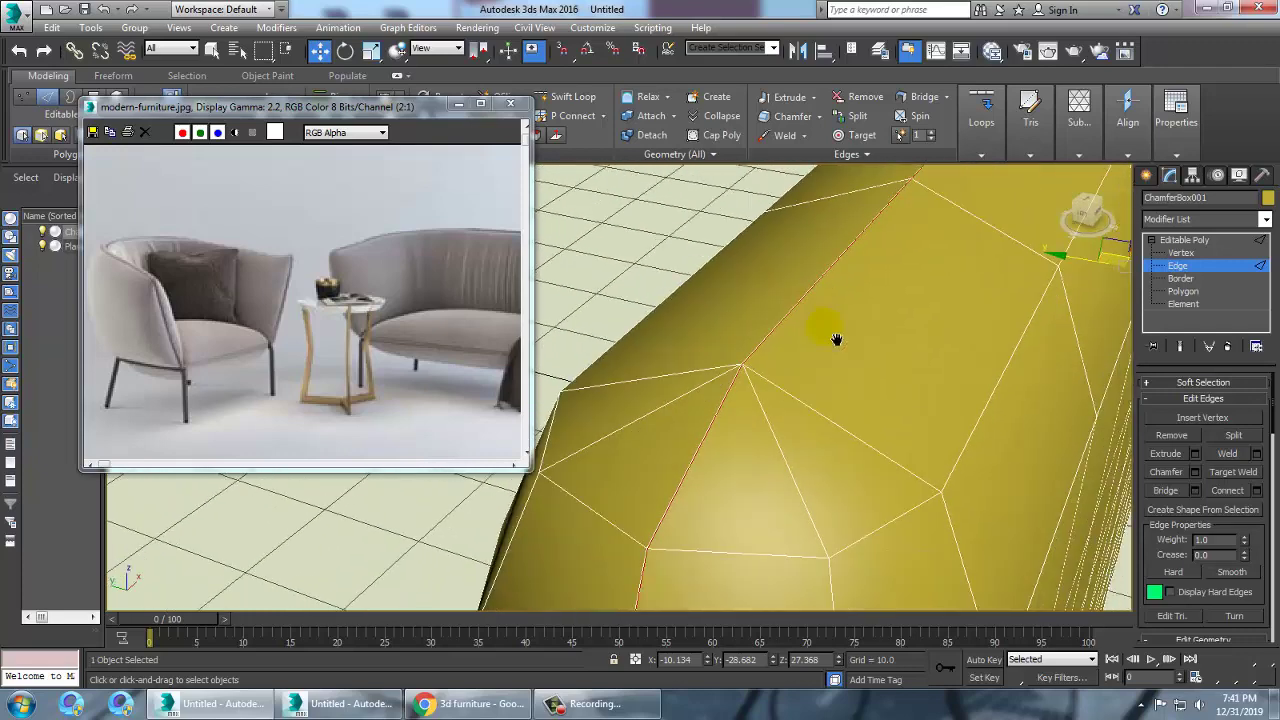
left_click(1195, 454)
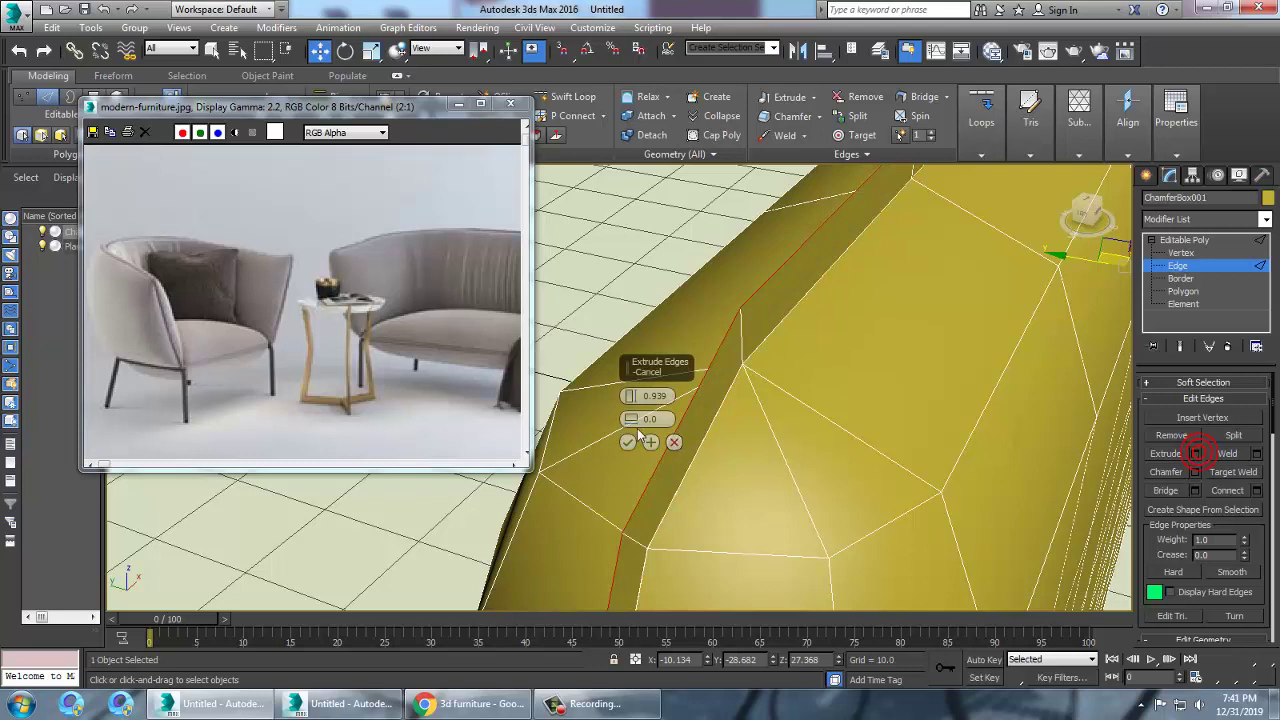
mouse_move(631, 420)
left_mouse_down()
mouse_move(632, 378)
mouse_move(631, 445)
mouse_move(632, 410)
mouse_move(644, 420)
left_mouse_up()
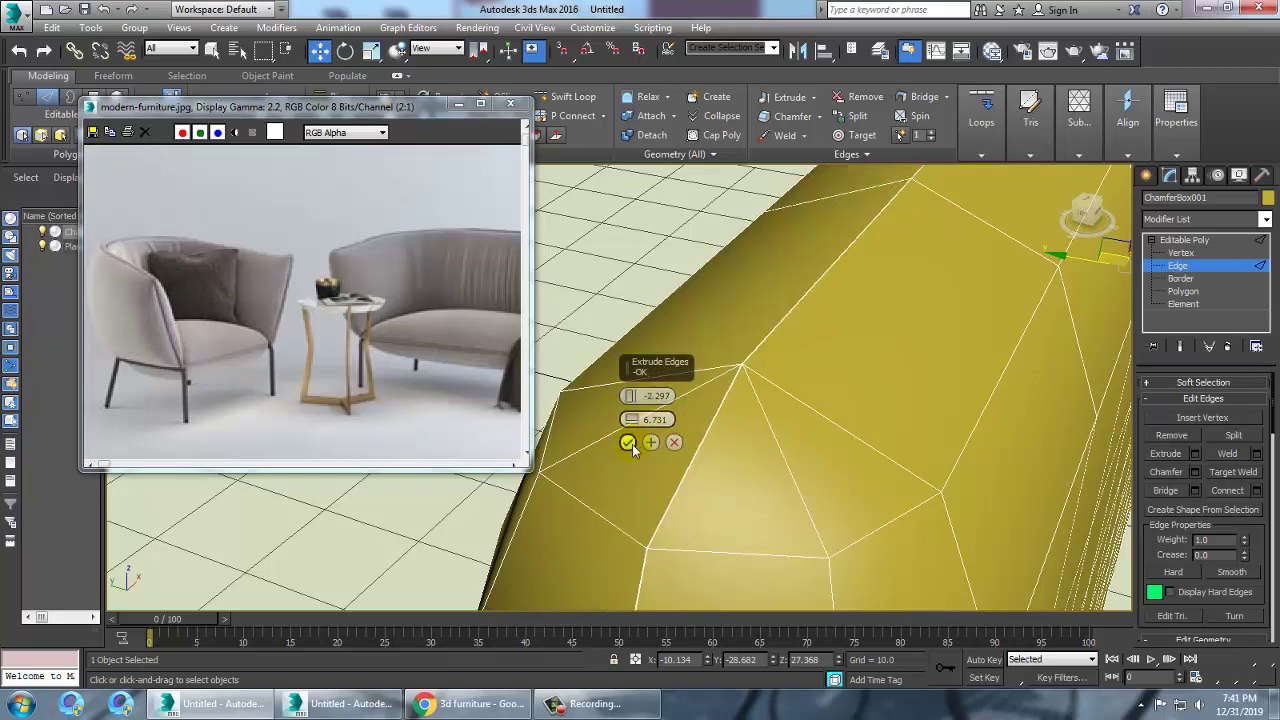
left_click(628, 443)
left_click(1215, 241)
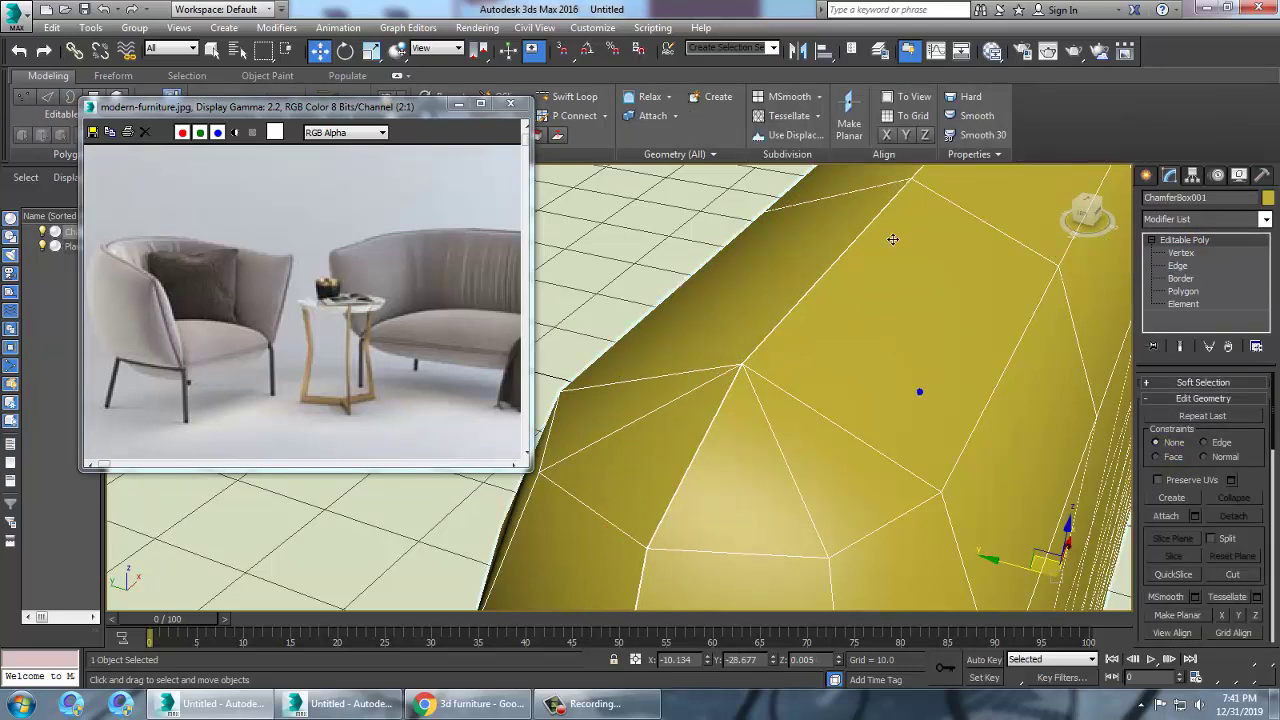
- Turn on NURMS smoothing for the grooved box, deselect it and examine the seam along the rim
right_click(883, 289)
left_click(852, 109)
right_click(859, 286)
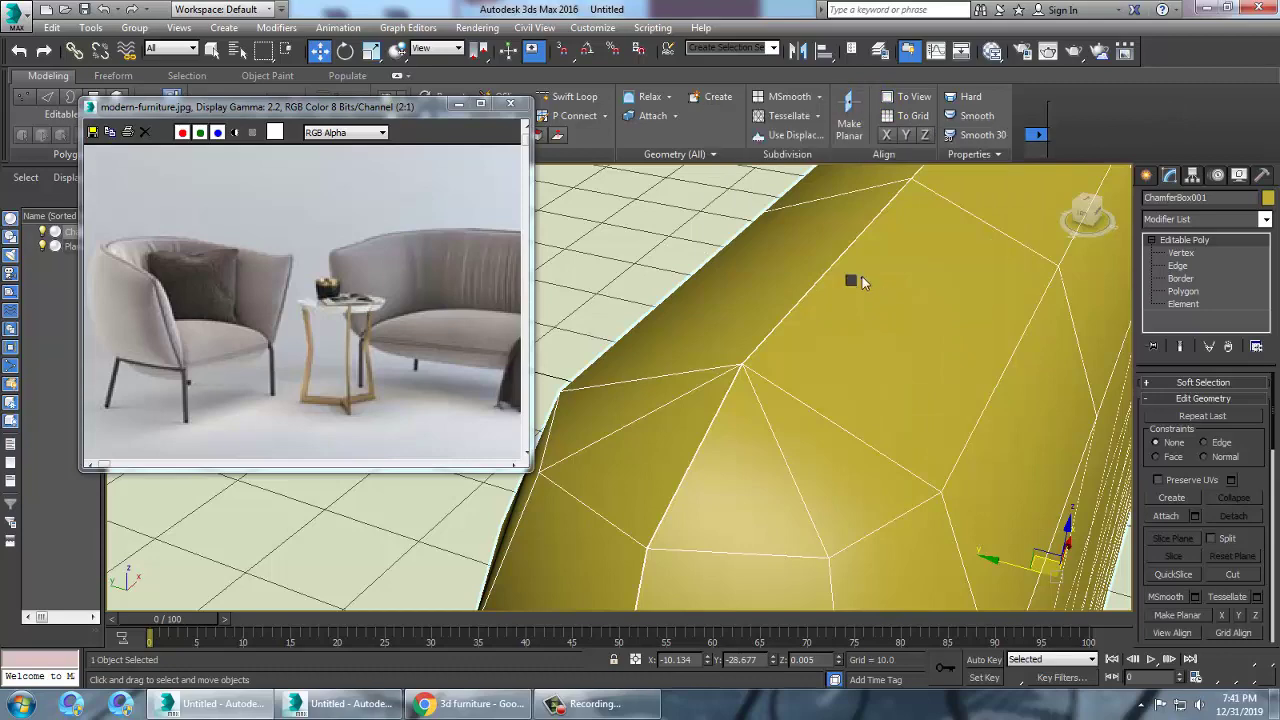
right_click(862, 283)
left_click(835, 101)
left_click(651, 244)
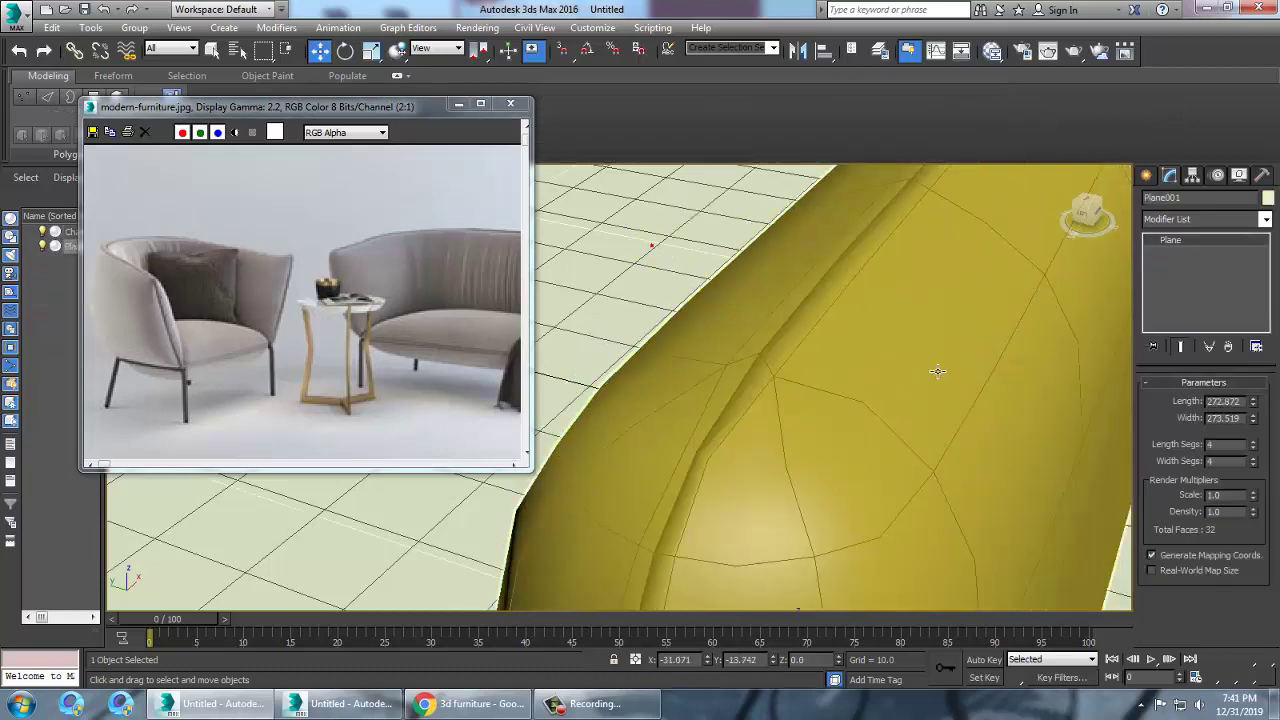
scroll(920, 363, "down", 5)
scroll(920, 363, "up", 3)
scroll(915, 363, "up", 5)
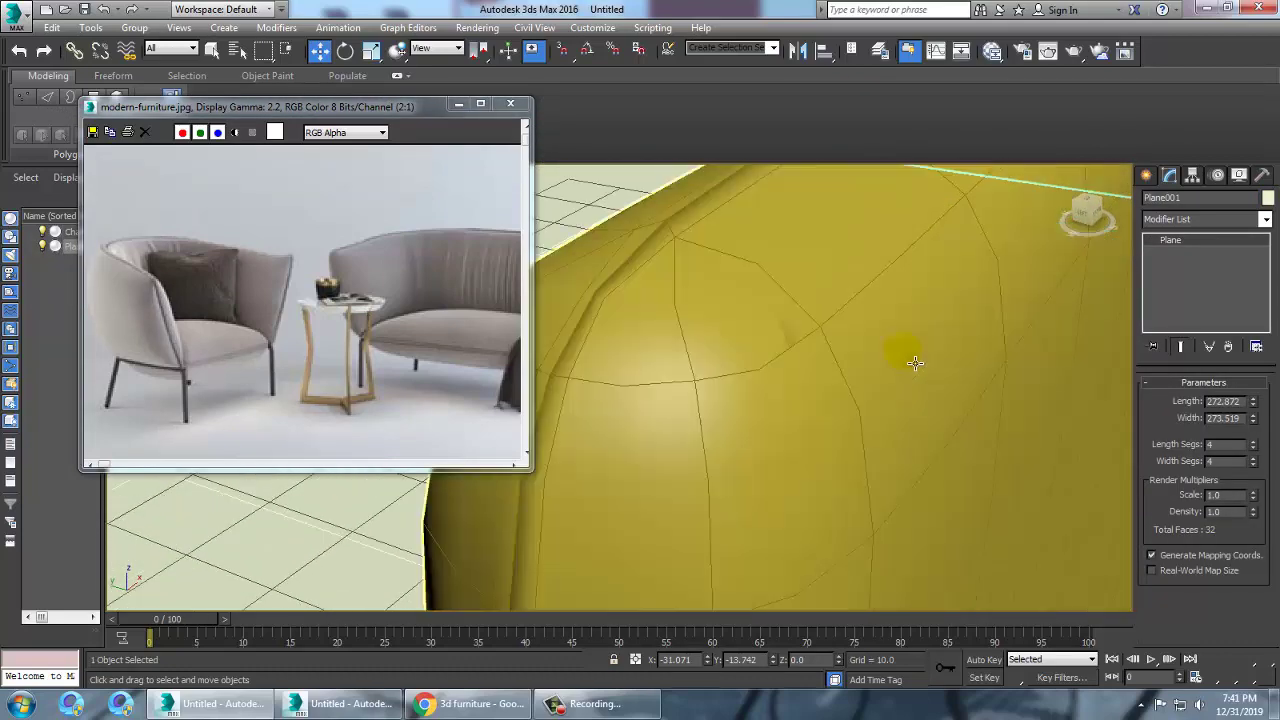
scroll(915, 363, "down", 1)
middle_click_drag(915, 363, 908, 399)
scroll(931, 326, "up", 1)
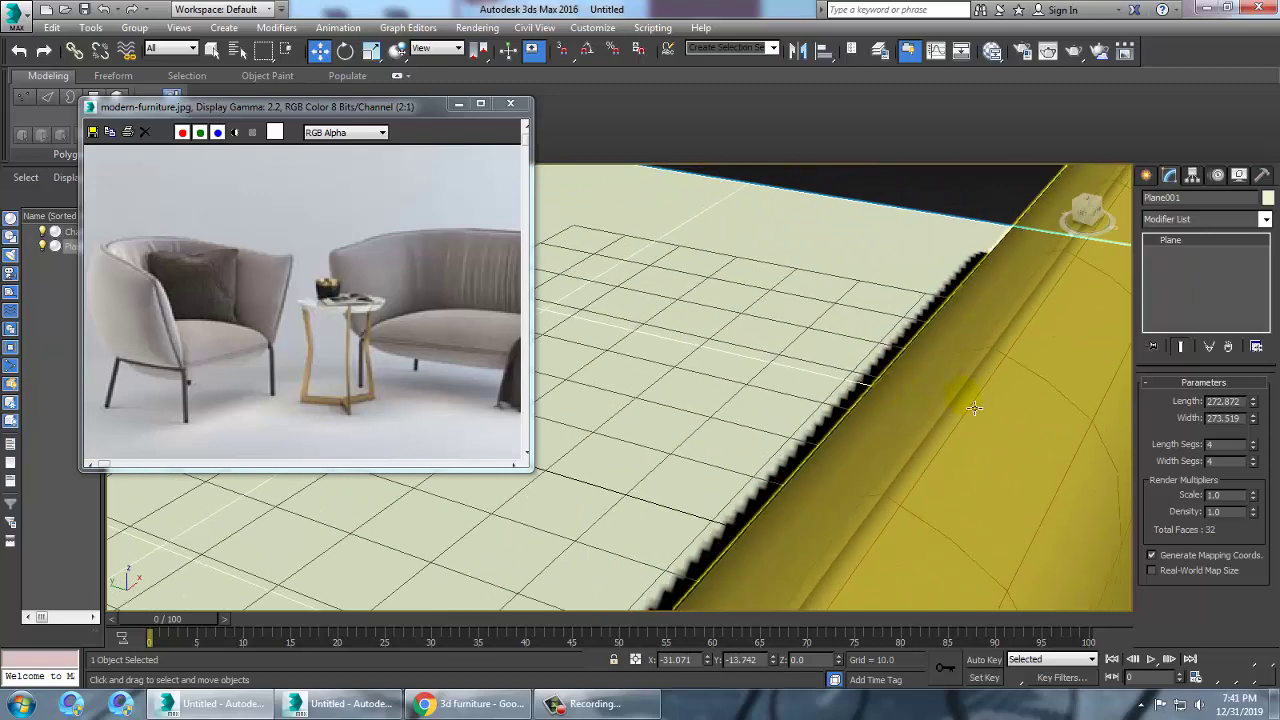
- Reselect the grooved box and turn its NURMS smoothing off
left_click(985, 409)
right_click(975, 393)
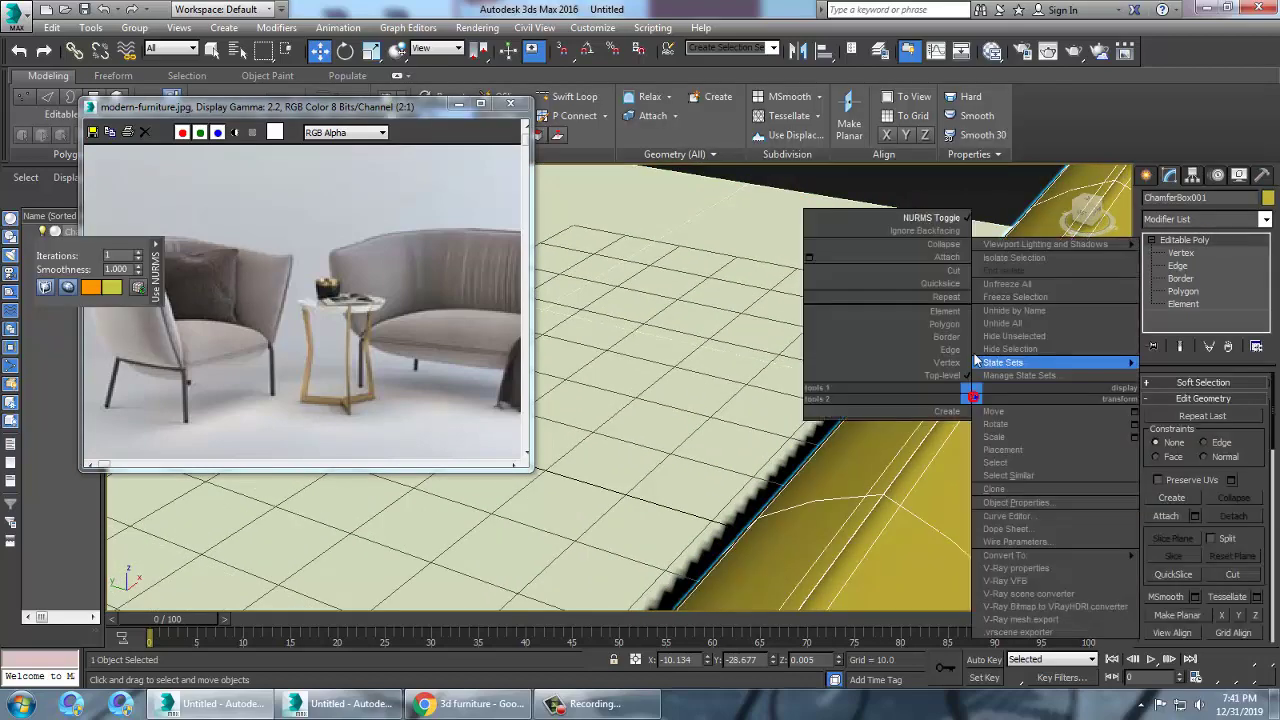
left_click(936, 216)
scroll(916, 296, "down", 10)
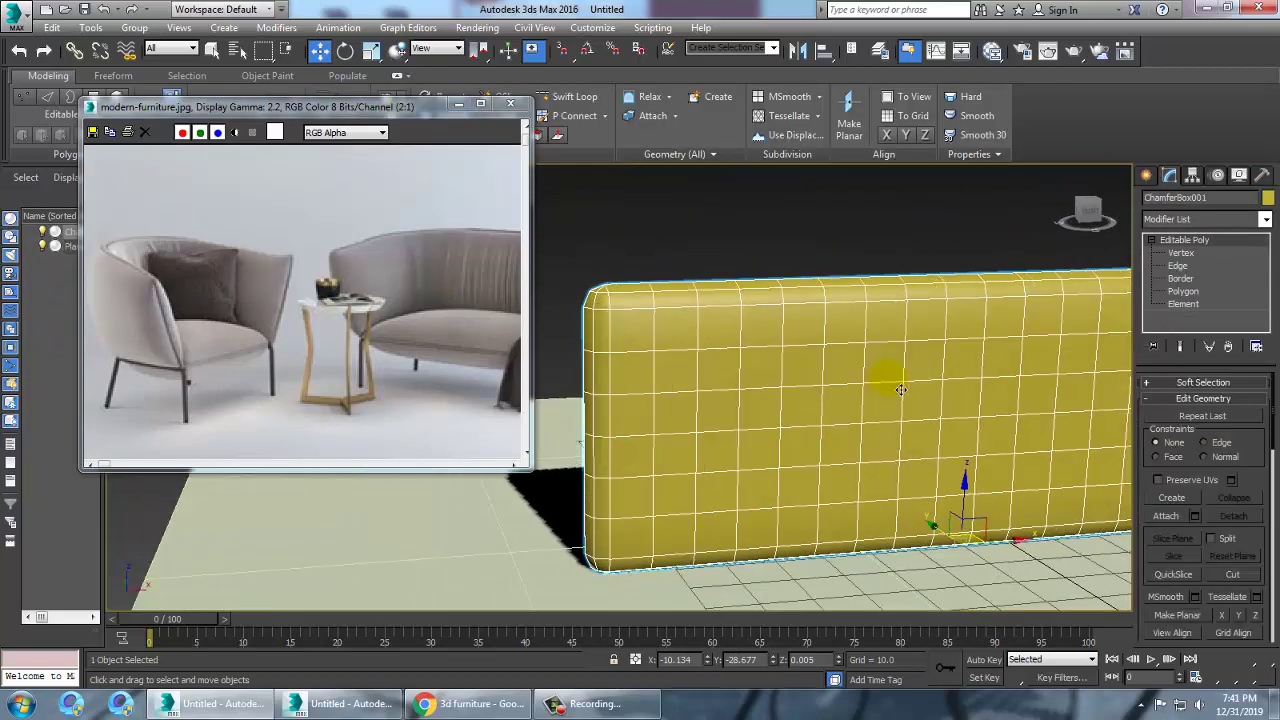
- Scale the grooved box down along its height to about 89%
key("r")
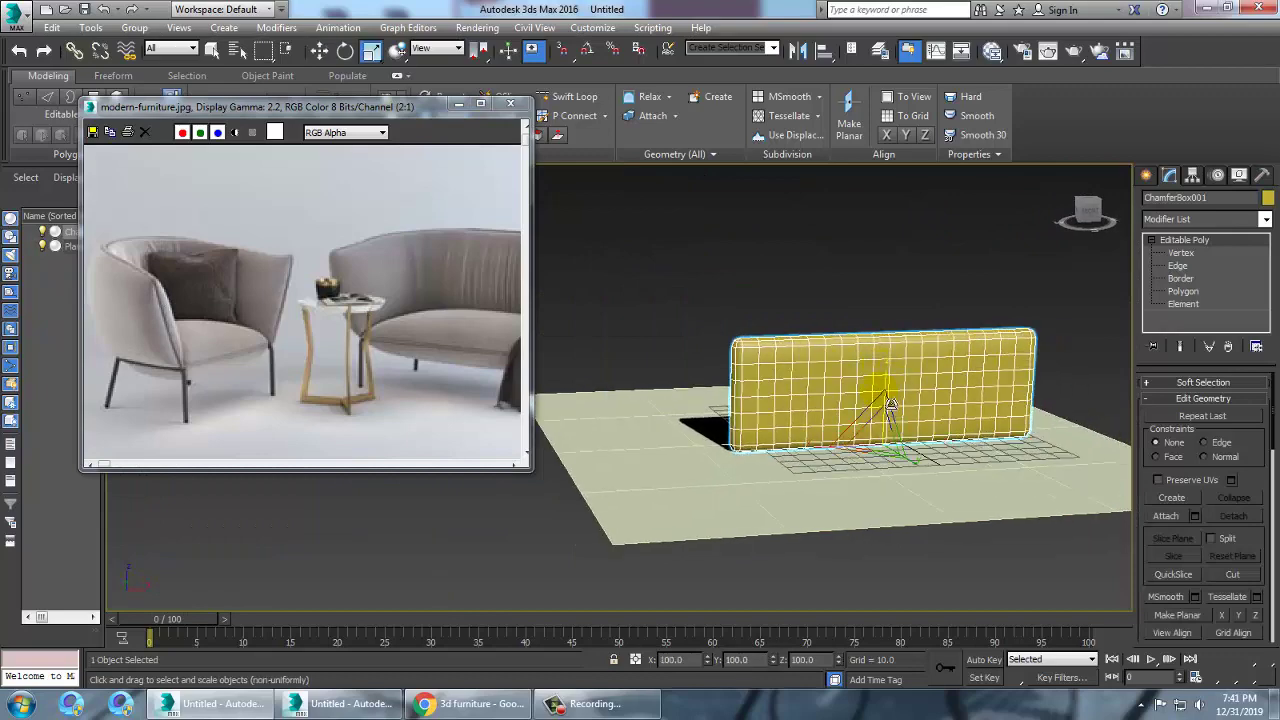
left_click_drag(889, 380, 899, 391)
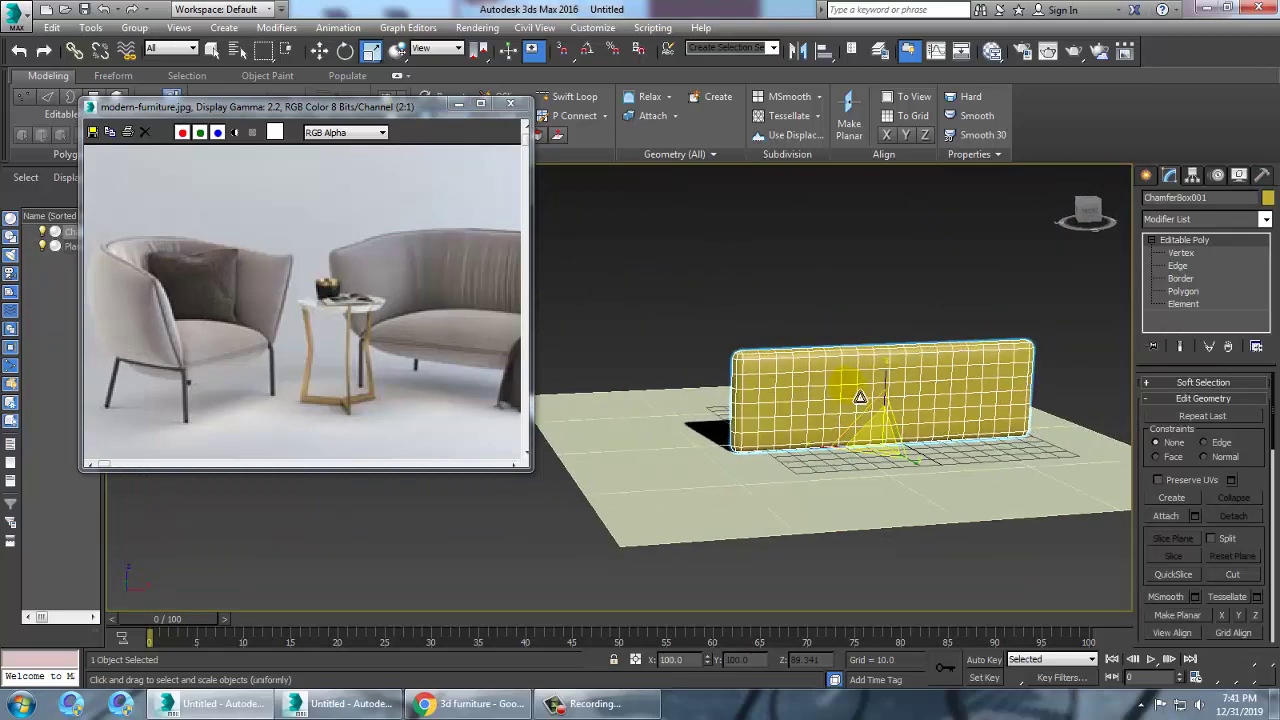
scroll(868, 390, "up", 5)
middle_click_drag(876, 380, 1004, 370, "alt")
scroll(1003, 371, "down", 5)
mouse_move(886, 346)
middle_mouse_down("alt")
mouse_move(909, 357)
mouse_move(880, 358)
middle_mouse_up("alt")
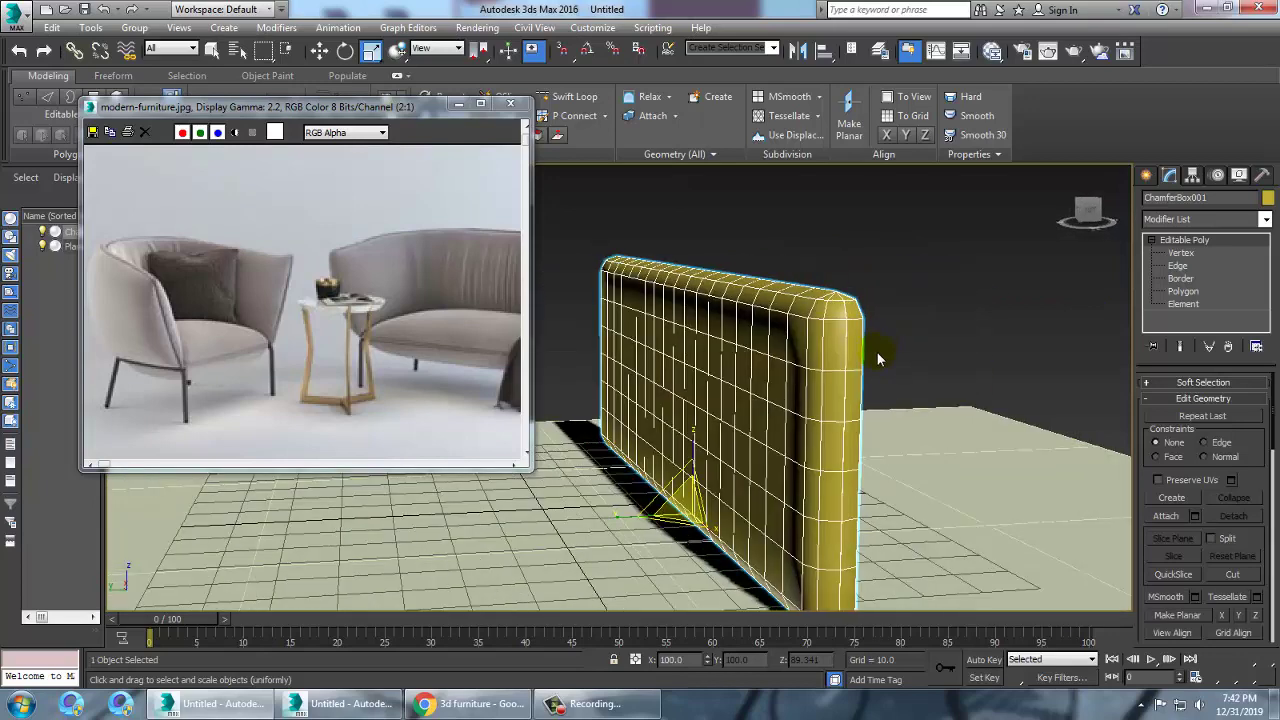
- Add an FFD(box) modifier to the grooved box and enter its control point level
left_click(1265, 222)
scroll(1205, 325, "down", 3)
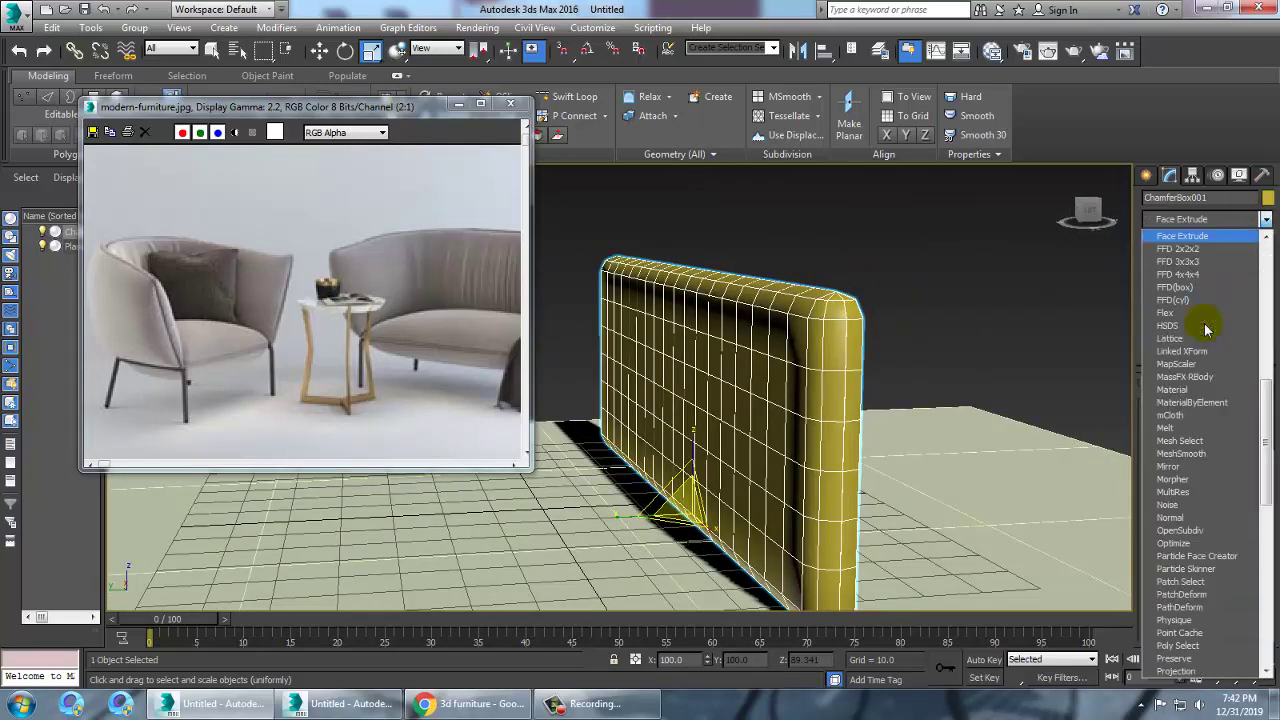
left_click(1208, 287)
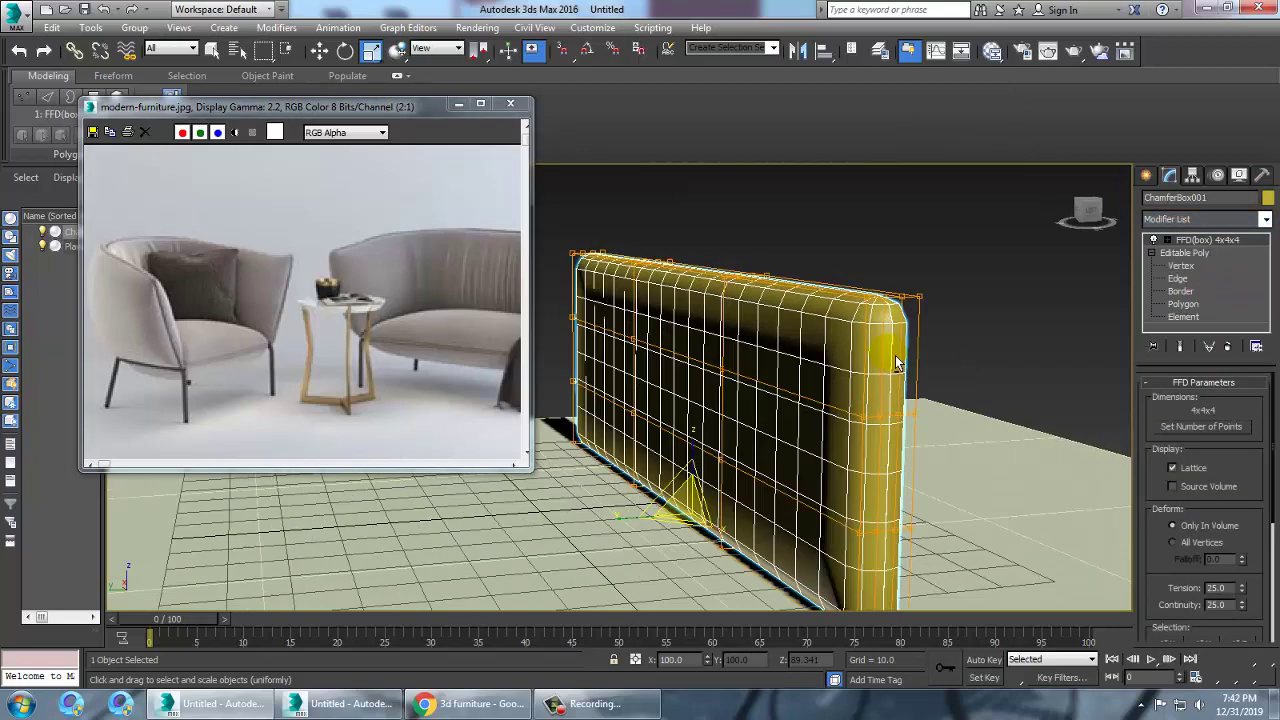
middle_click_drag(897, 363, 1006, 350, "alt")
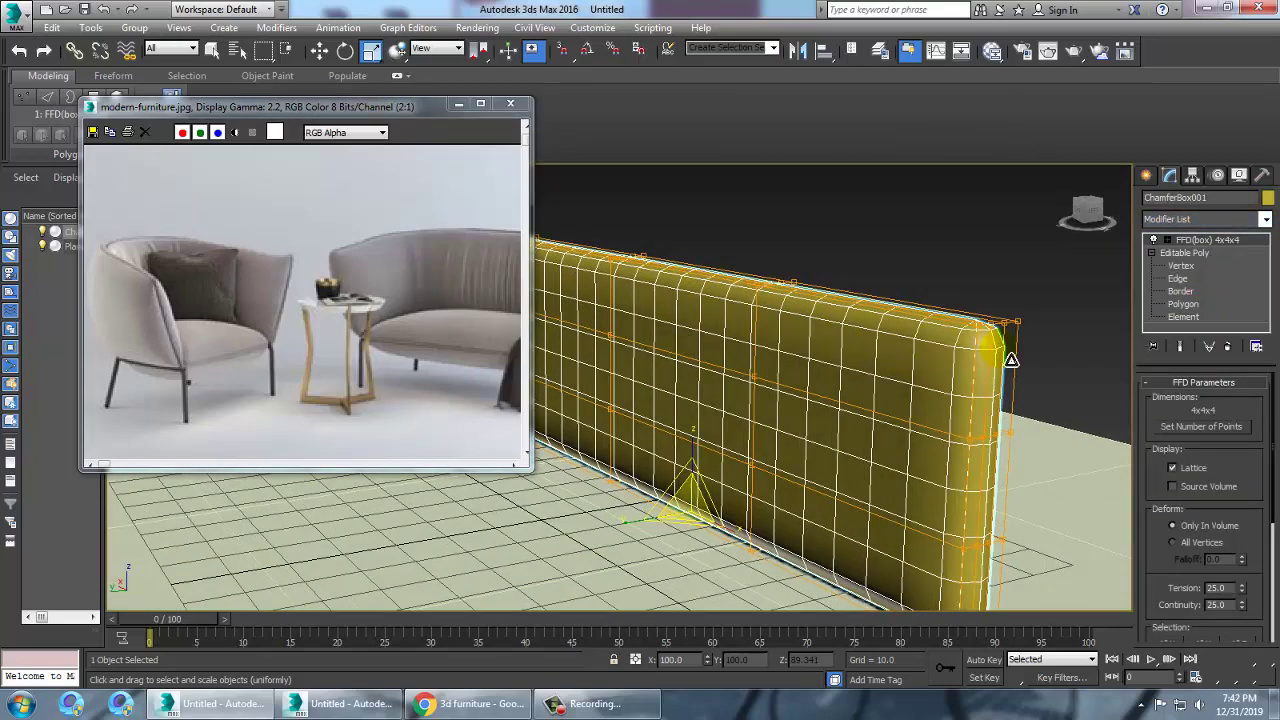
left_click(1183, 270)
middle_click_drag(751, 406, 828, 420)
left_click(1181, 254)
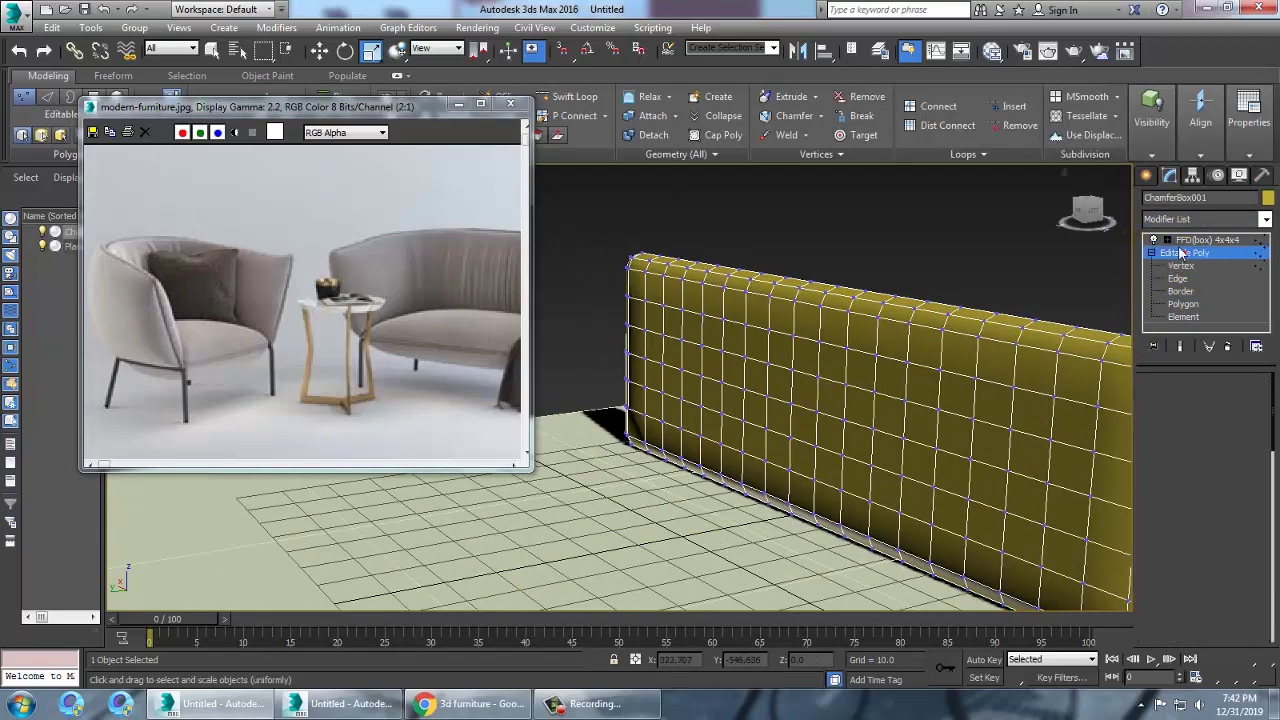
left_click(1205, 240)
left_click(1167, 240)
left_click(1195, 253)
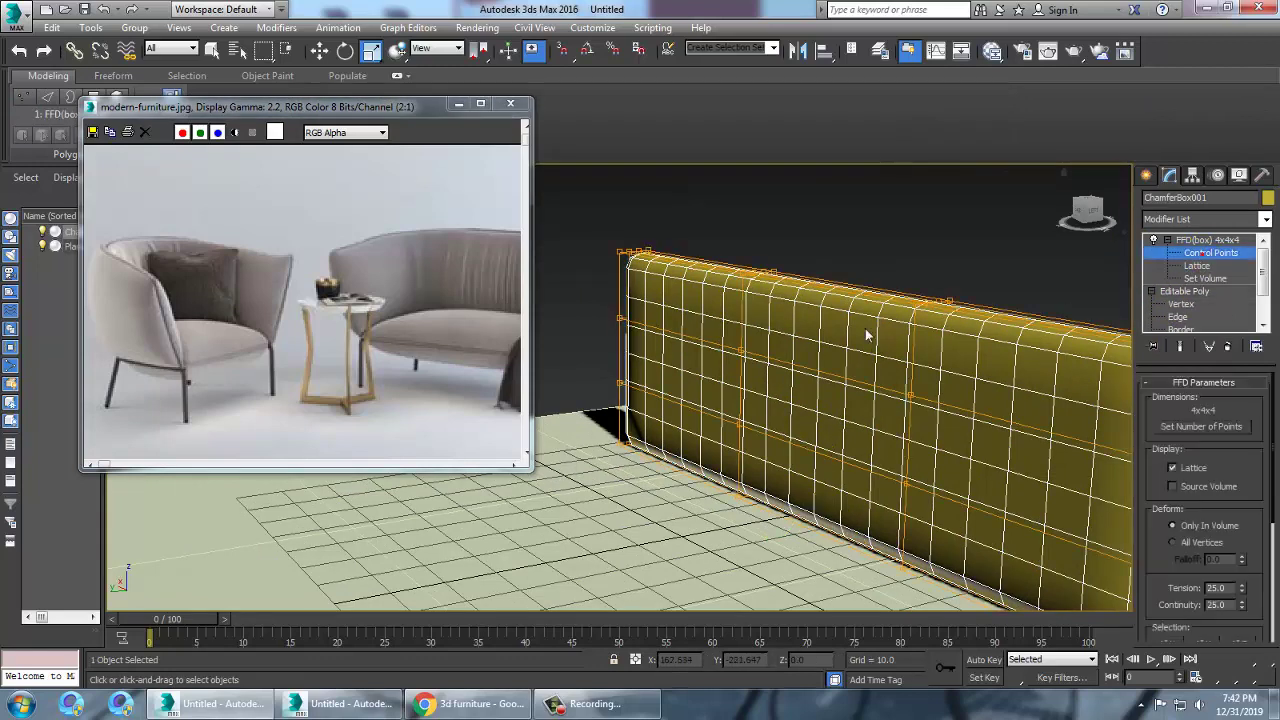
- Try to bulge the box's front face by pulling its four inner lattice control points outward about 5 units along Y
left_click(754, 364)
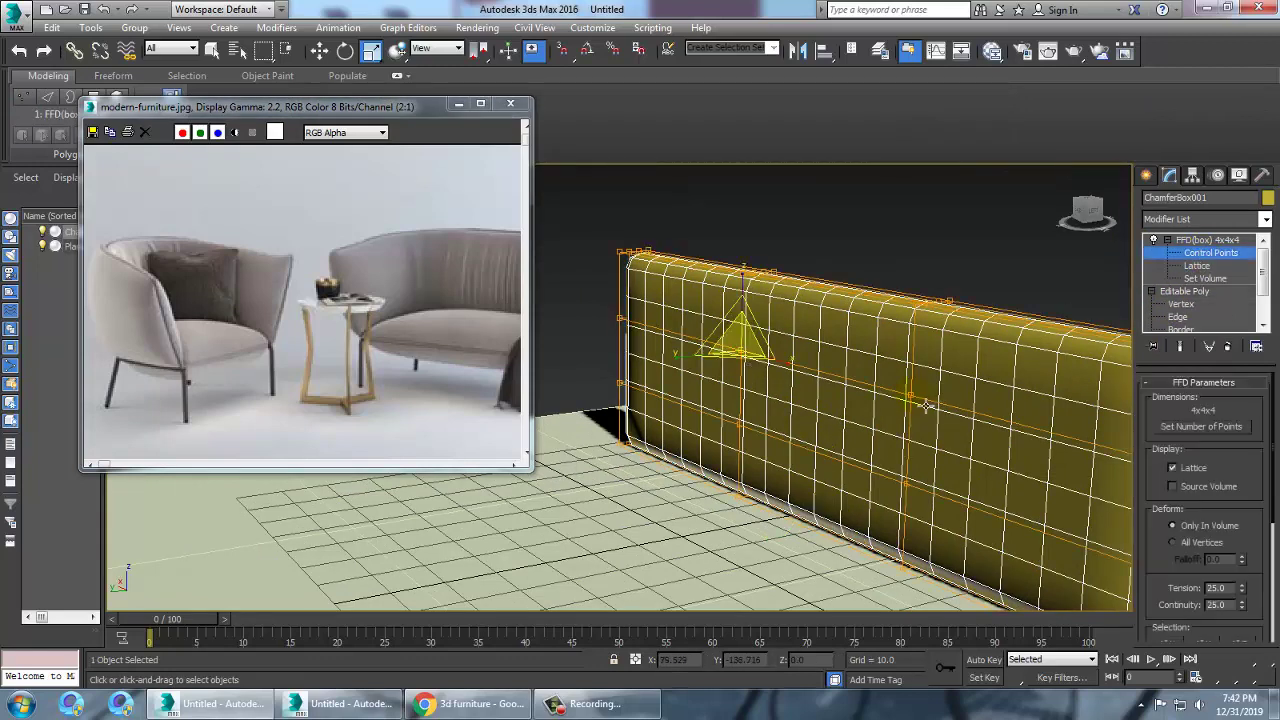
left_click(916, 402, "ctrl")
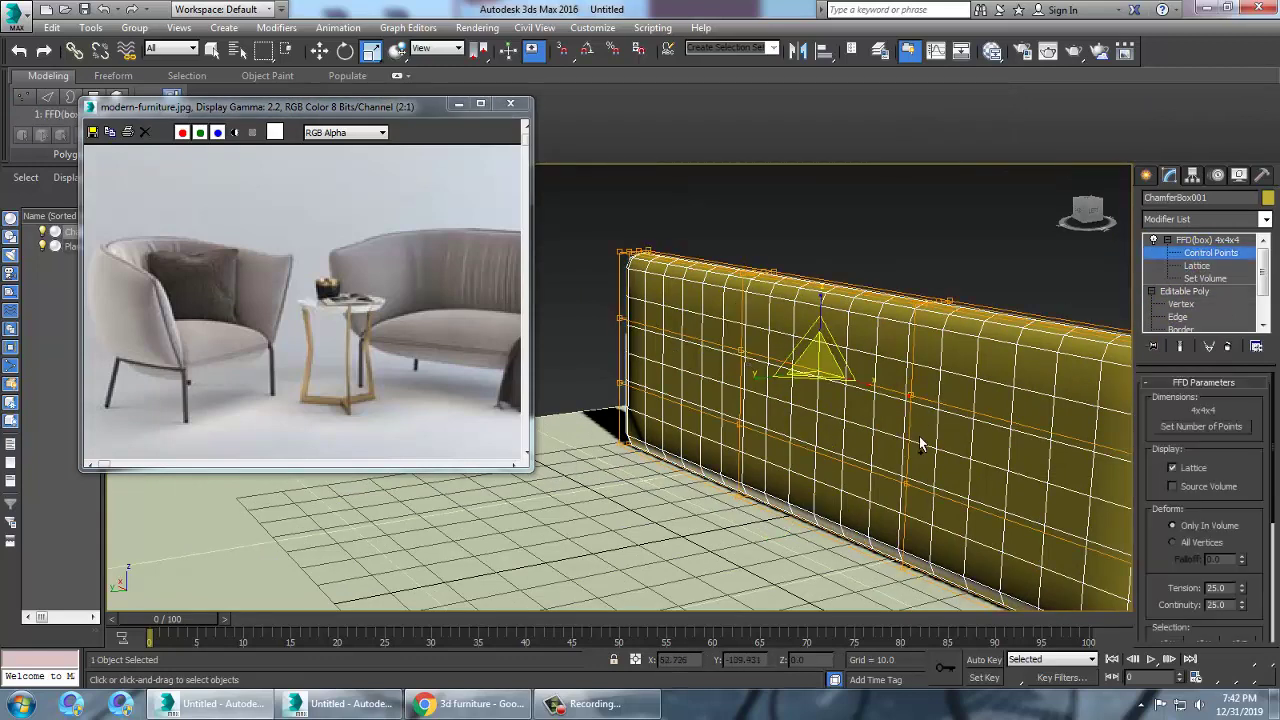
left_click(906, 487, "ctrl")
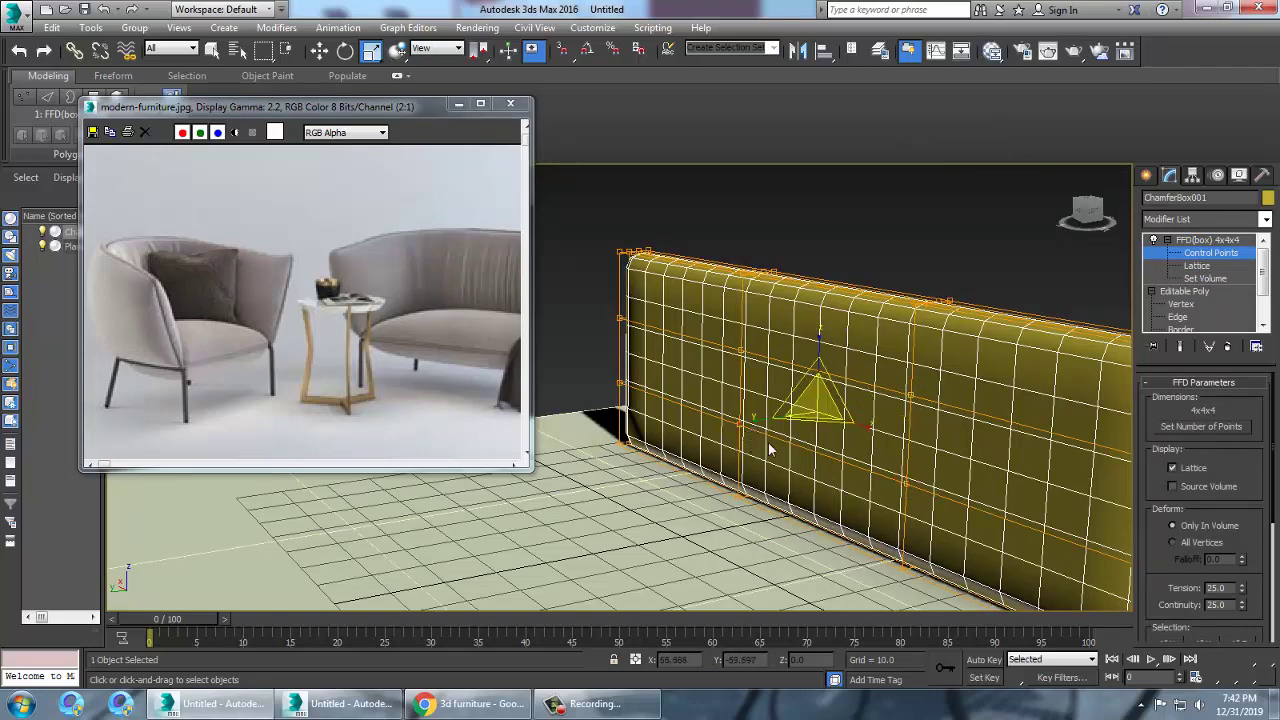
key("w")
middle_click_drag(820, 445, 772, 463, "alt")
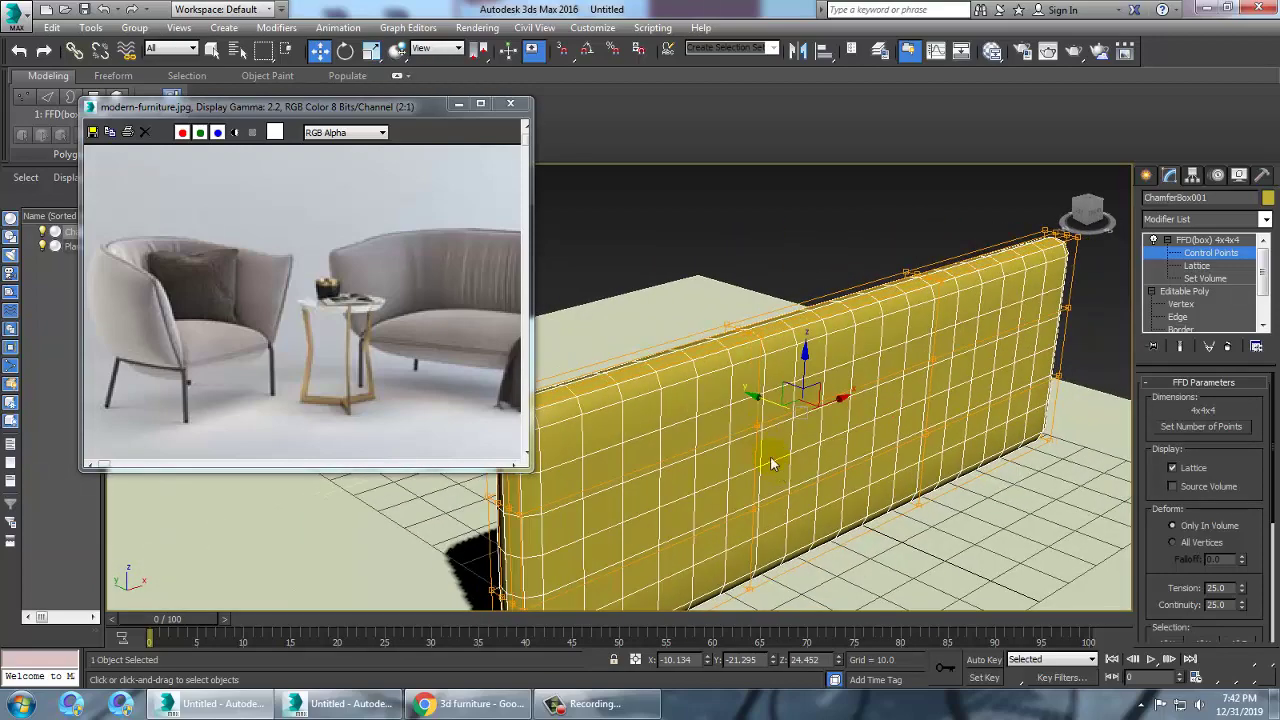
left_click(770, 433)
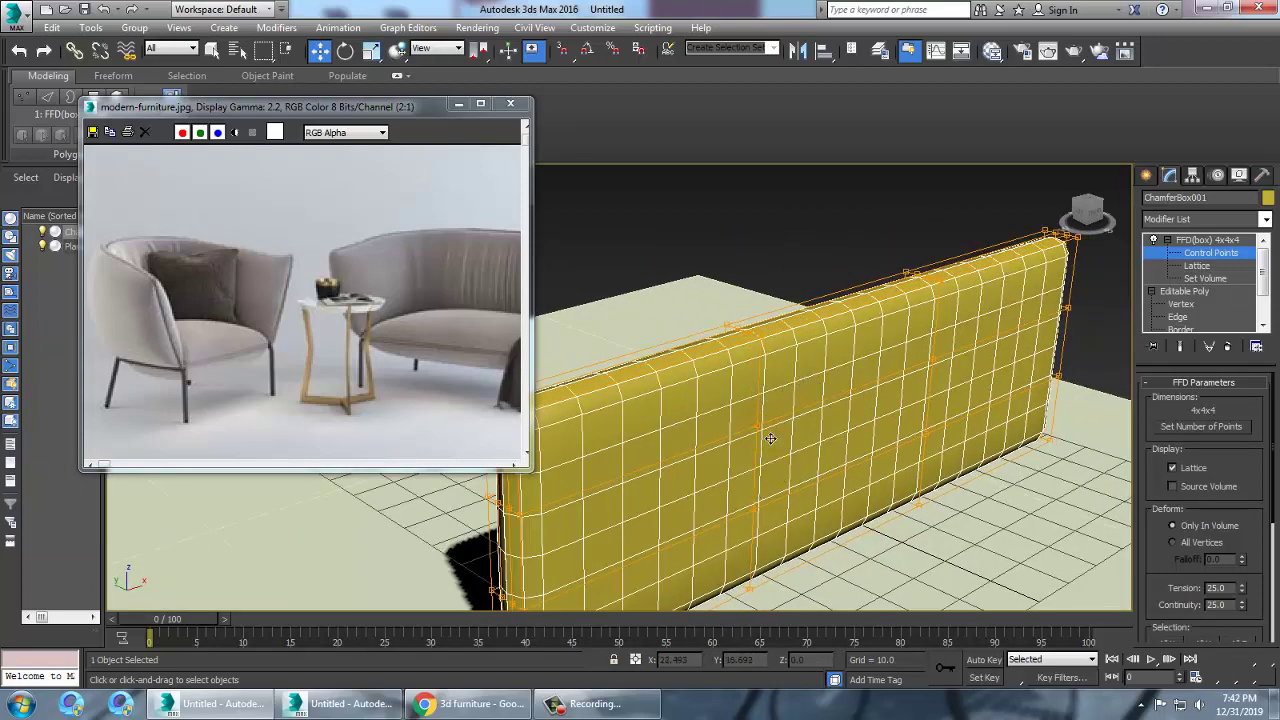
left_click(770, 438)
left_click(766, 517)
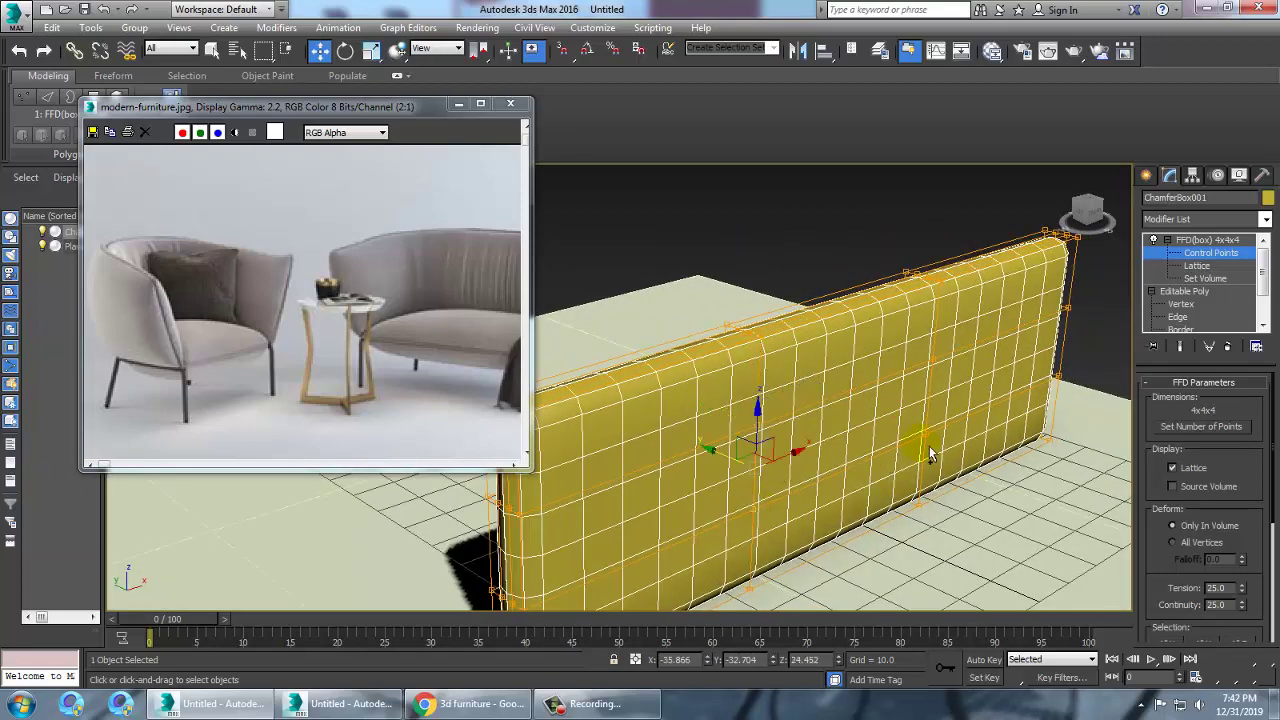
left_click(822, 424)
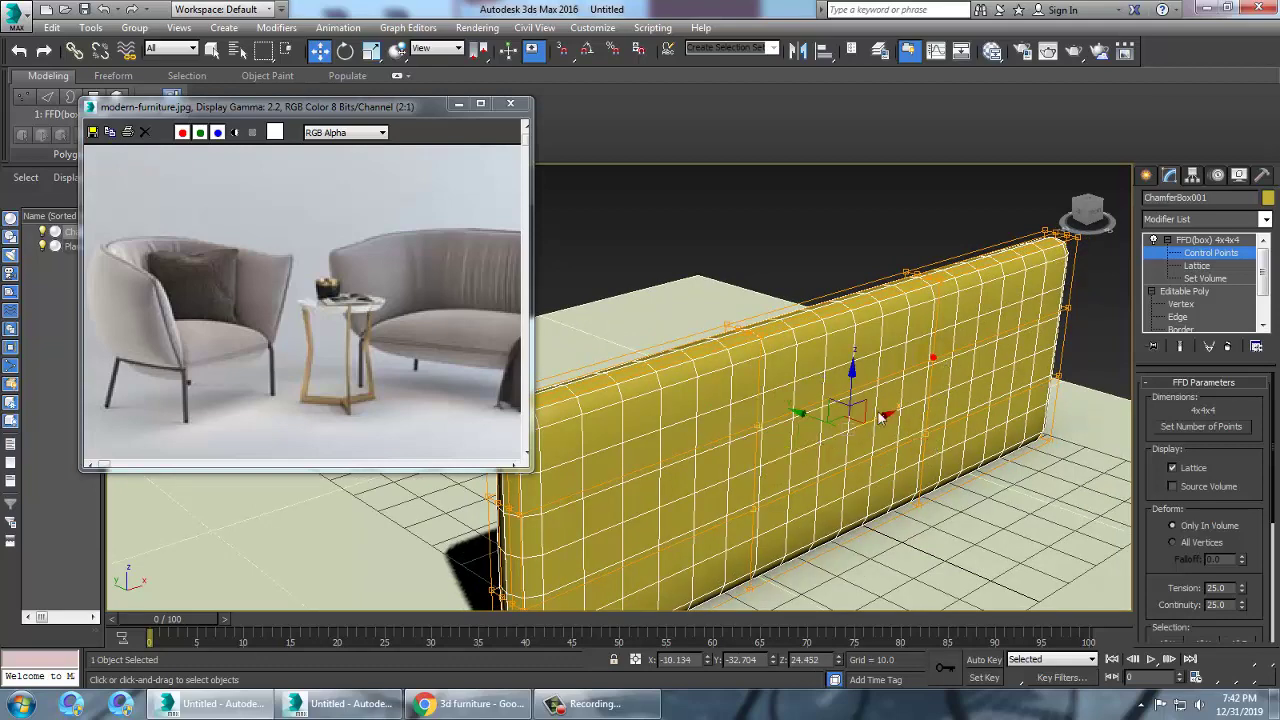
left_click_drag(822, 424, 845, 436)
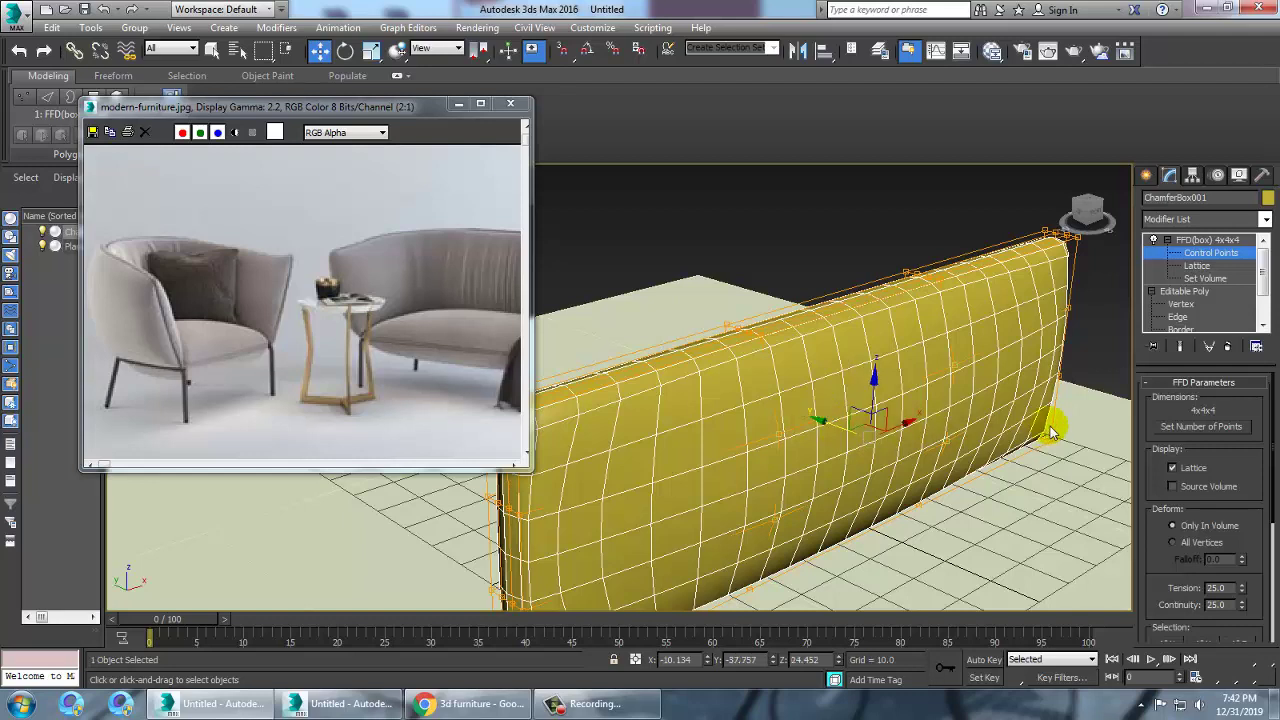
- Set the FFD lattice to six points each in length, width and height
left_click(1201, 426)
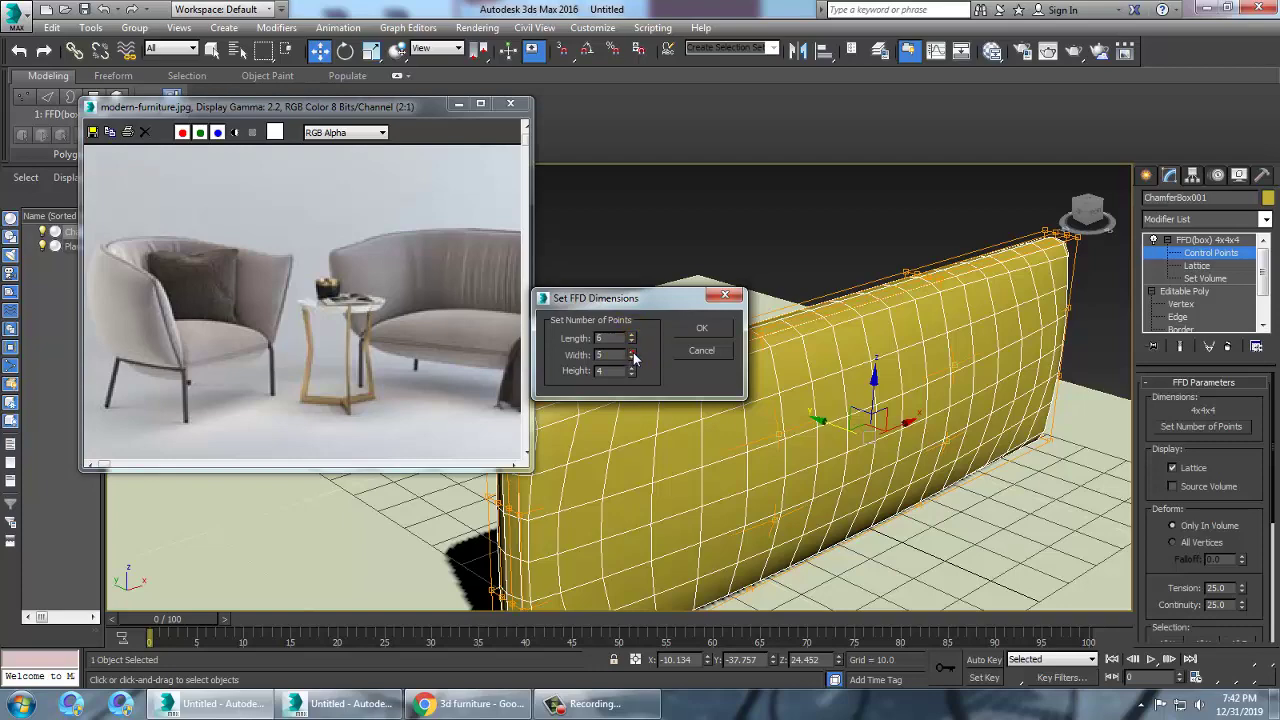
left_click(698, 335)
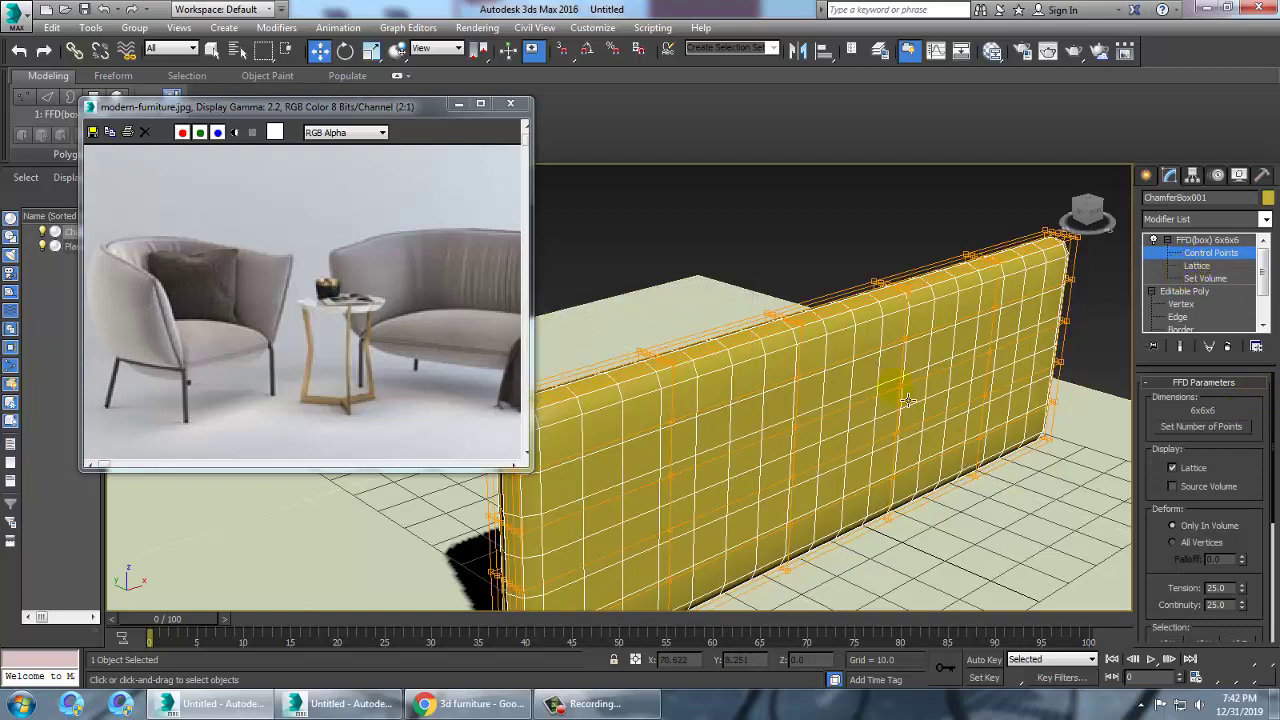
- Select all inner lattice control points of the front face and pull them outward about 3.3 units along Y
left_click(675, 422)
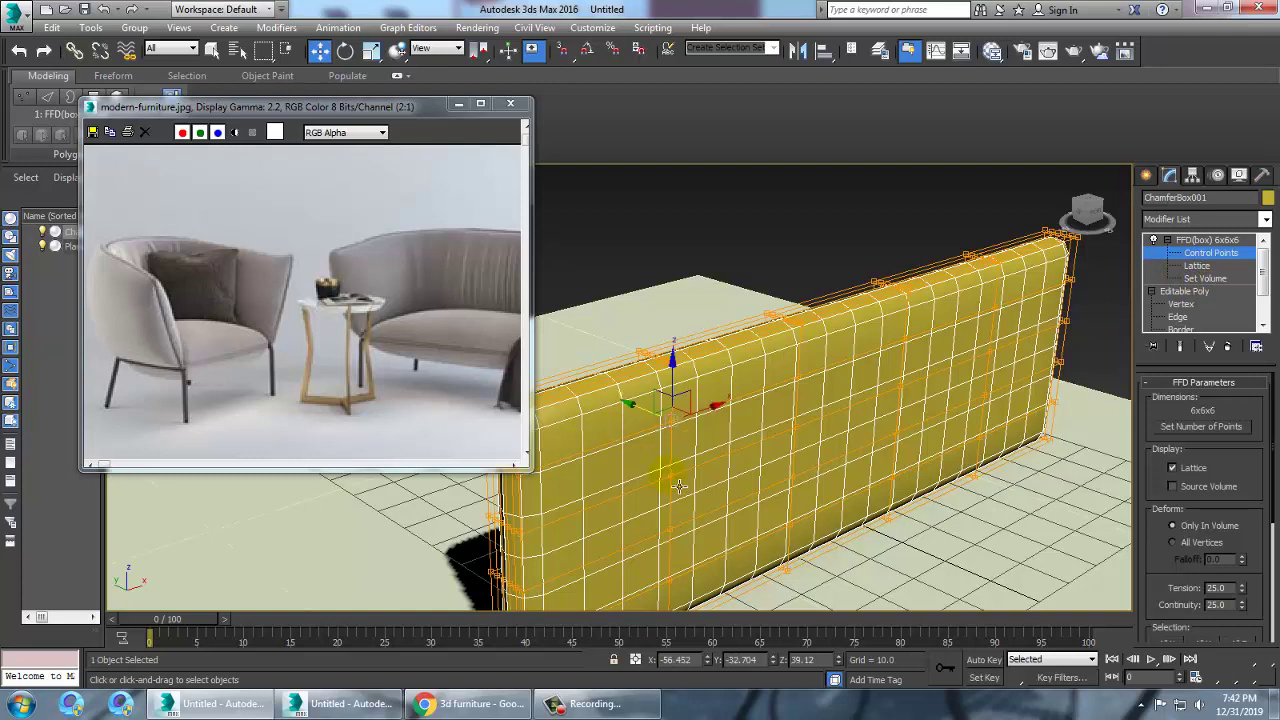
left_click(670, 476, "ctrl")
left_click(669, 530, "ctrl")
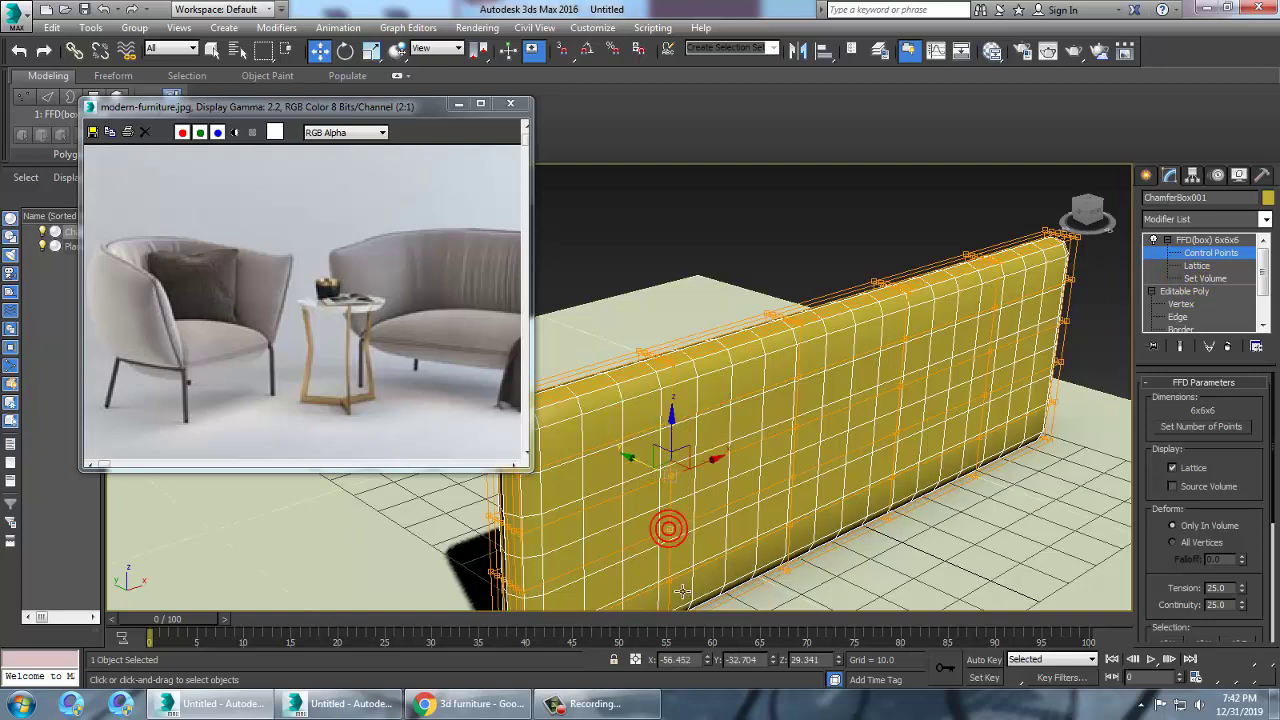
left_click(669, 580, "ctrl")
left_click_drag(800, 538, 823, 392)
left_click_drag(916, 356, 914, 349)
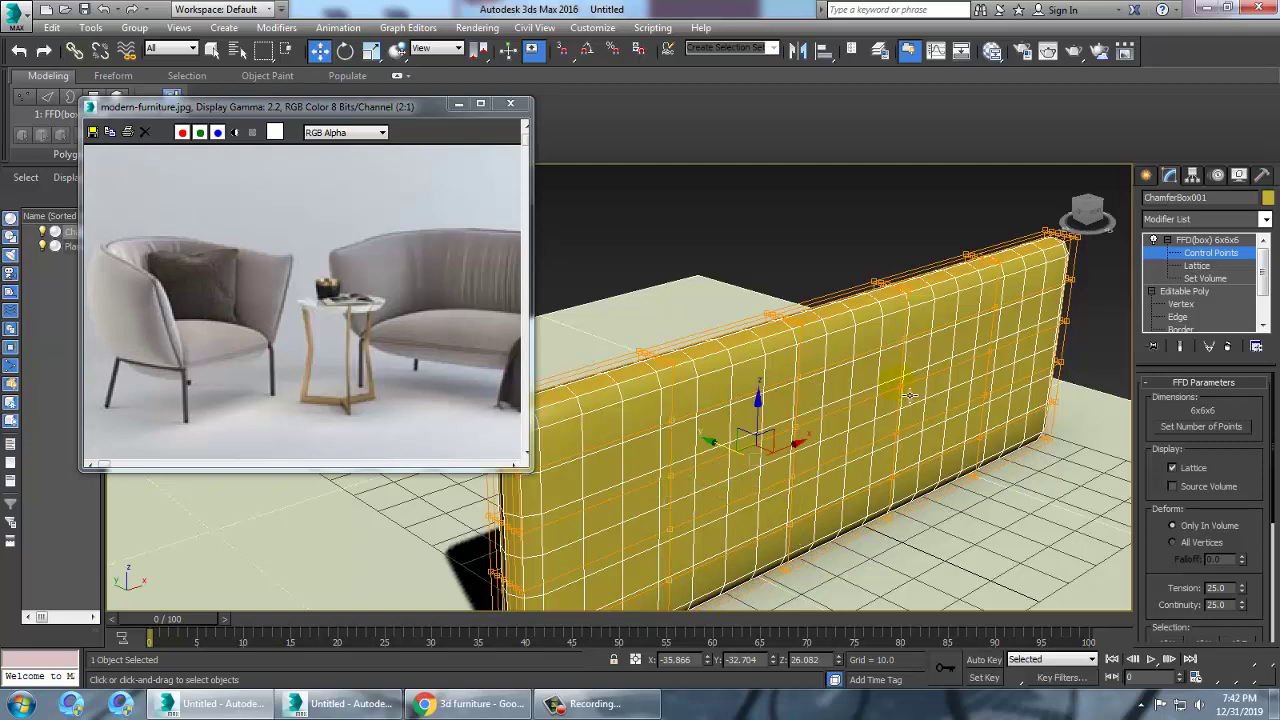
left_click_drag(909, 396, 912, 396)
left_click(896, 433, "ctrl")
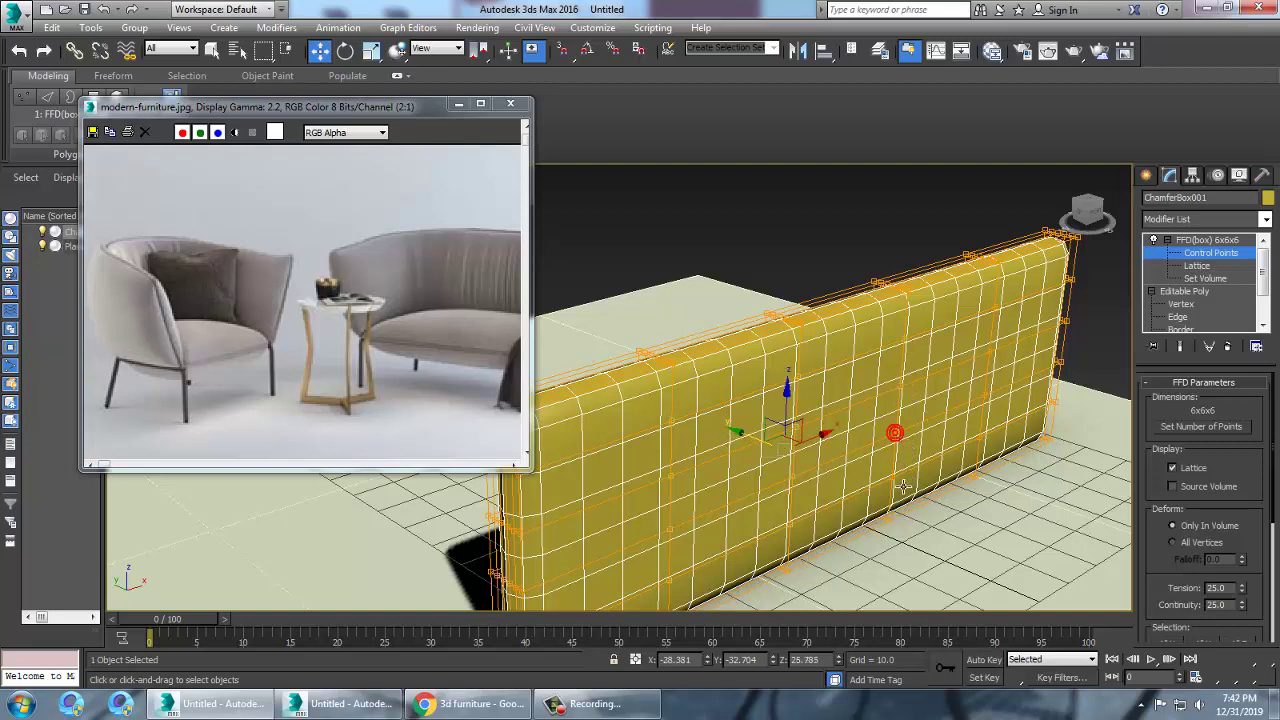
left_click(890, 476, "ctrl")
left_click_drag(1012, 438, 1006, 320)
left_click_drag(824, 424, 838, 430)
- Select the inner lattice control points of the back face, pull them outward about 1.3 units along Y, and leave control point level
middle_click_drag(838, 418, 980, 411, "alt")
middle_click_drag(980, 411, 875, 398)
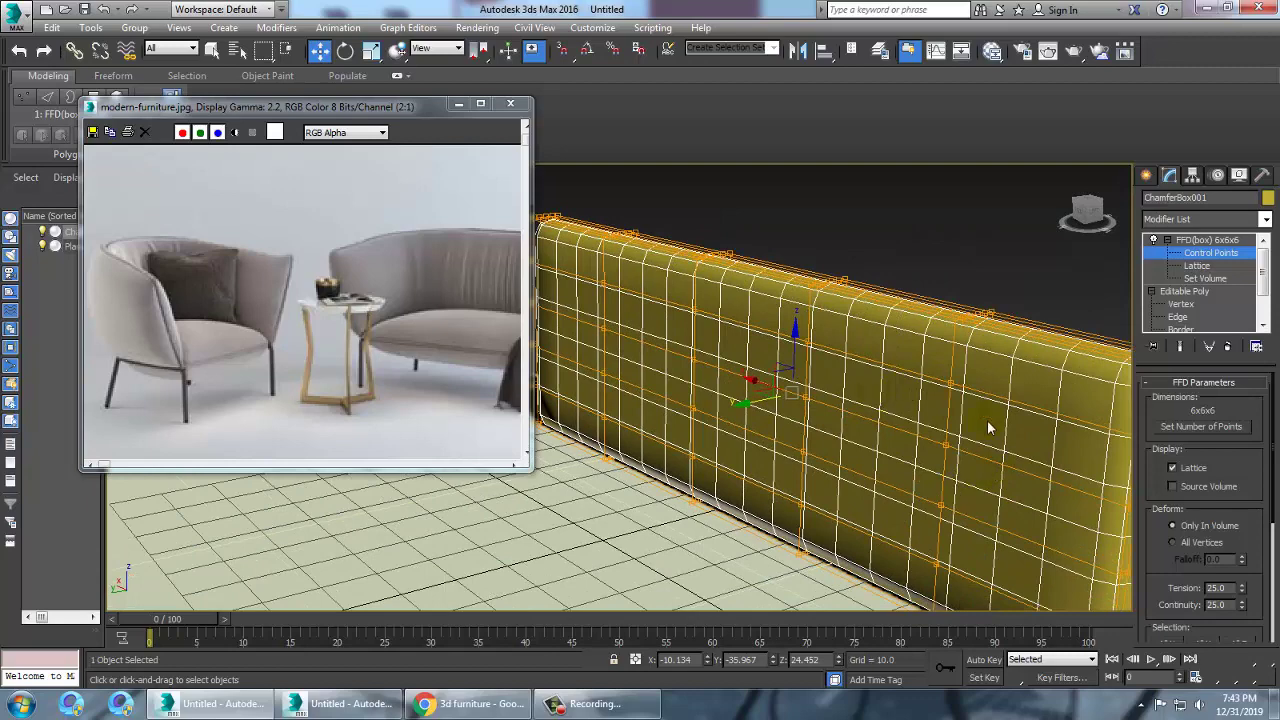
left_click(952, 385)
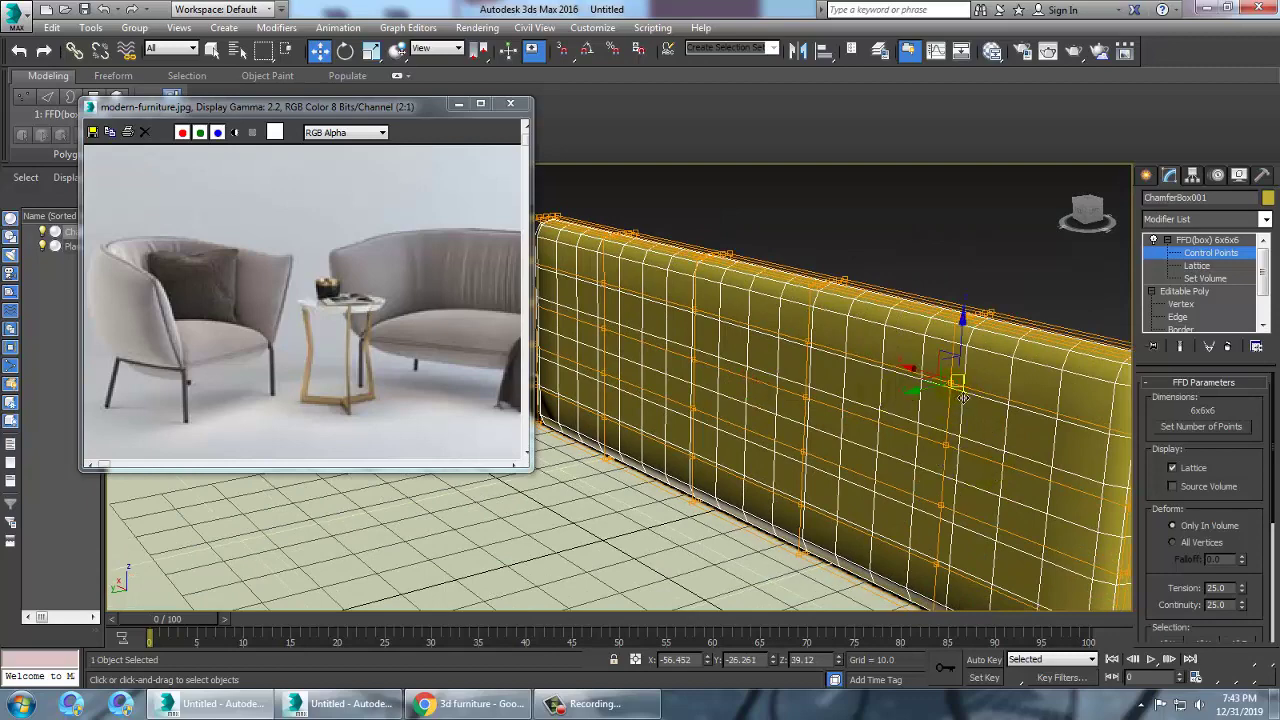
left_click_drag(961, 405, 956, 458)
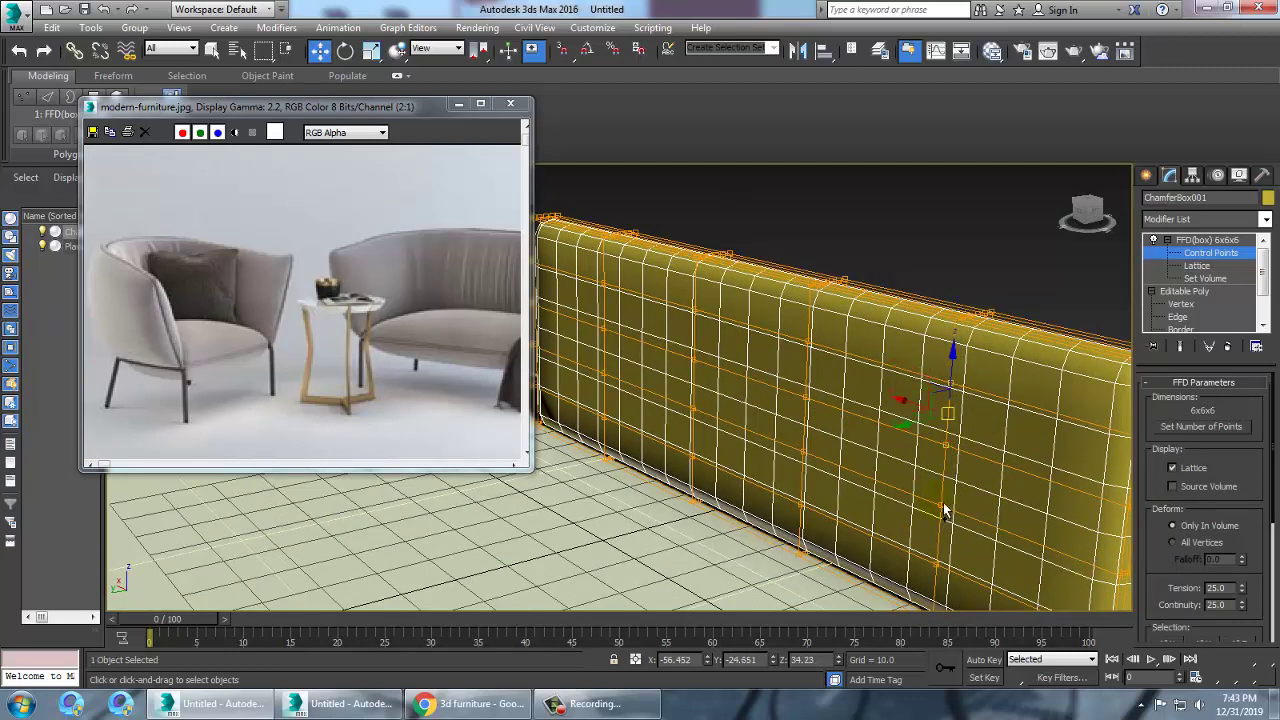
left_click_drag(950, 514, 949, 518)
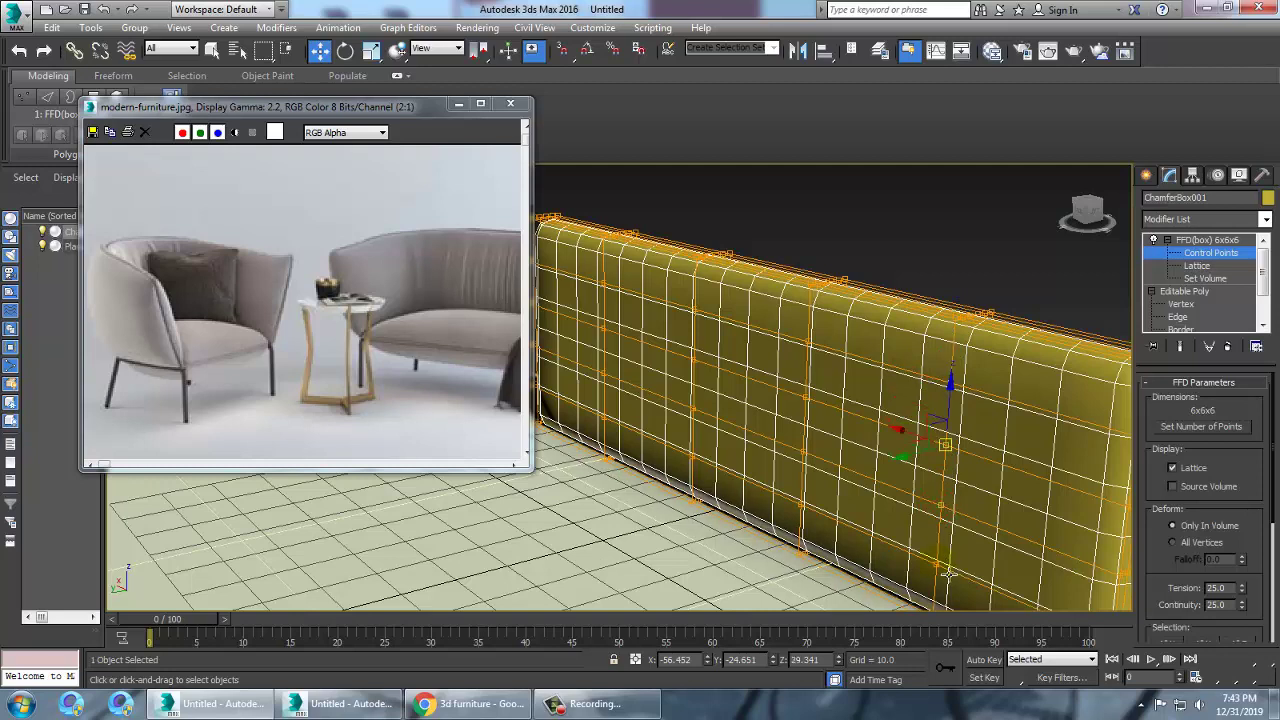
left_click_drag(948, 572, 937, 570)
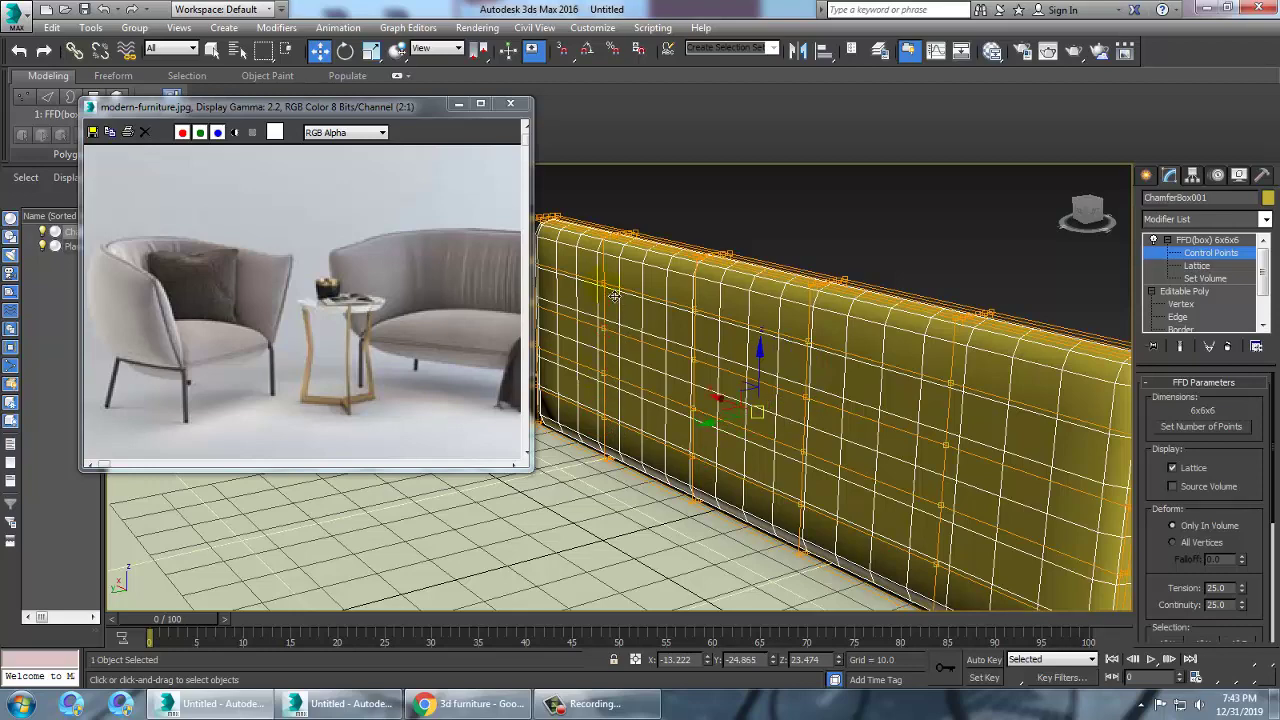
left_click_drag(714, 428, 704, 430)
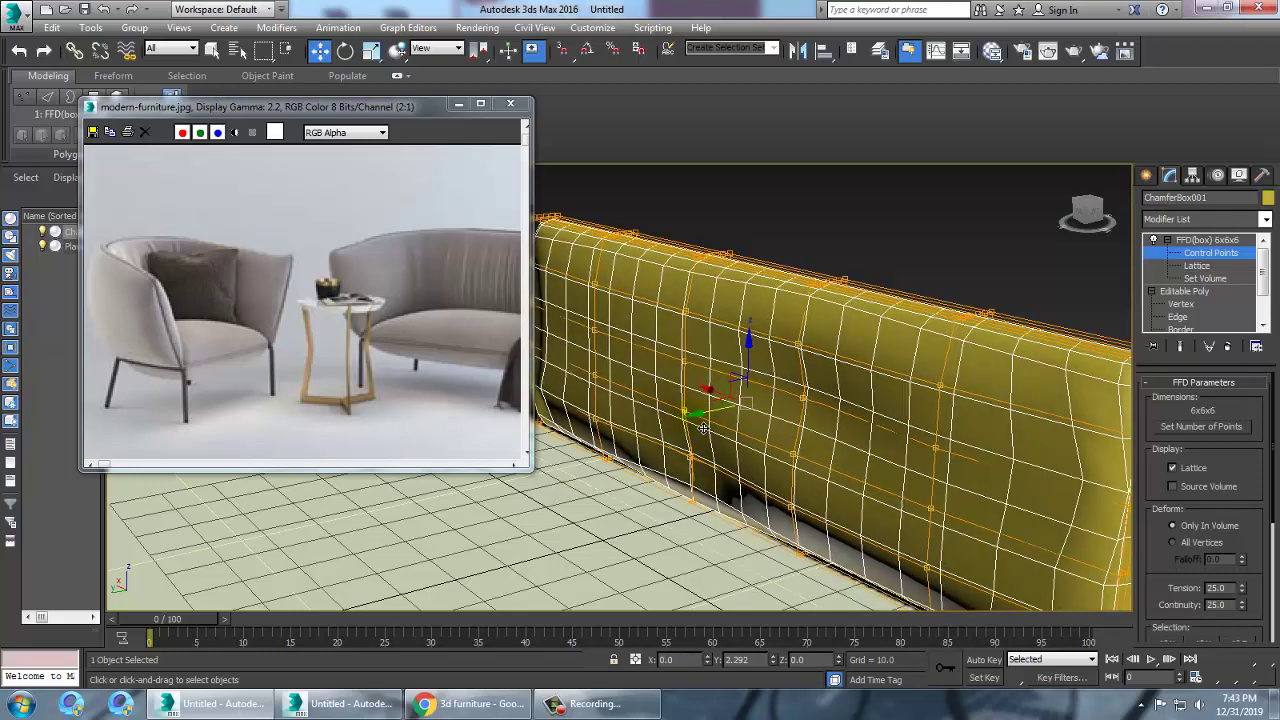
key("ctrl+z")
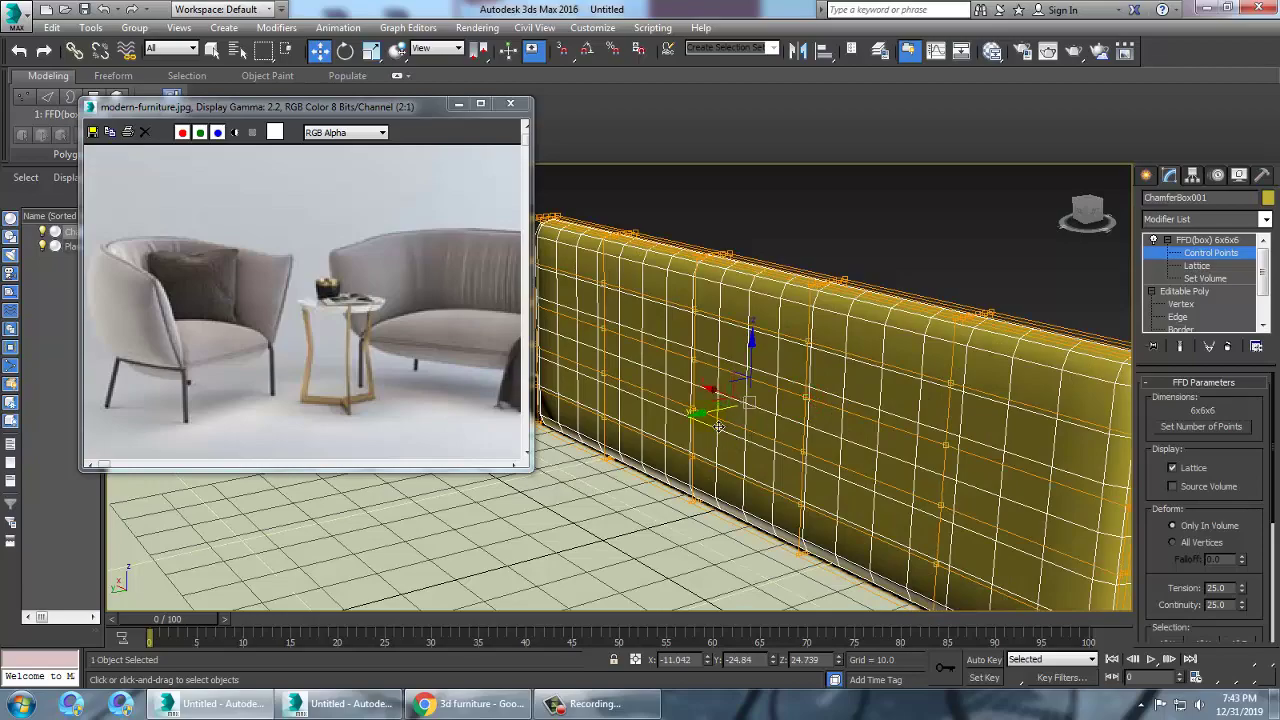
left_click_drag(718, 427, 708, 429)
middle_click_drag(852, 391, 909, 362, "alt")
key("ctrl+z")
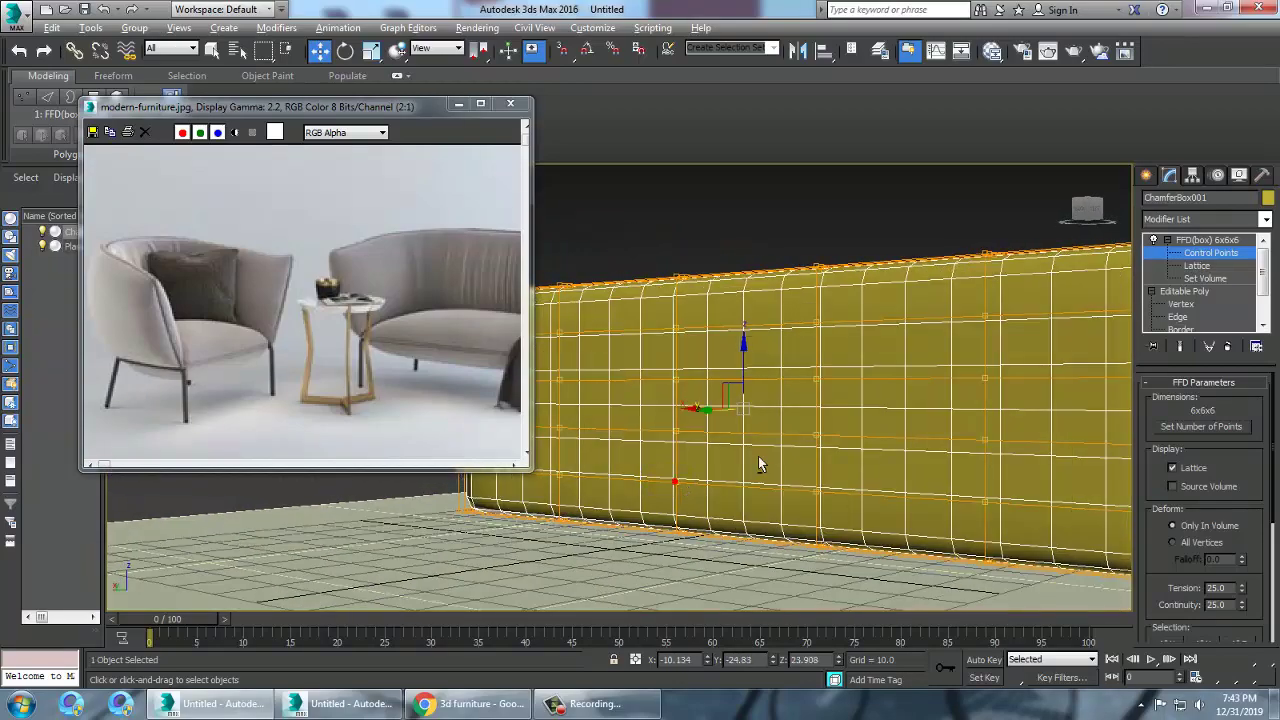
middle_click_drag(758, 464, 793, 362, "alt")
left_click(1211, 253)
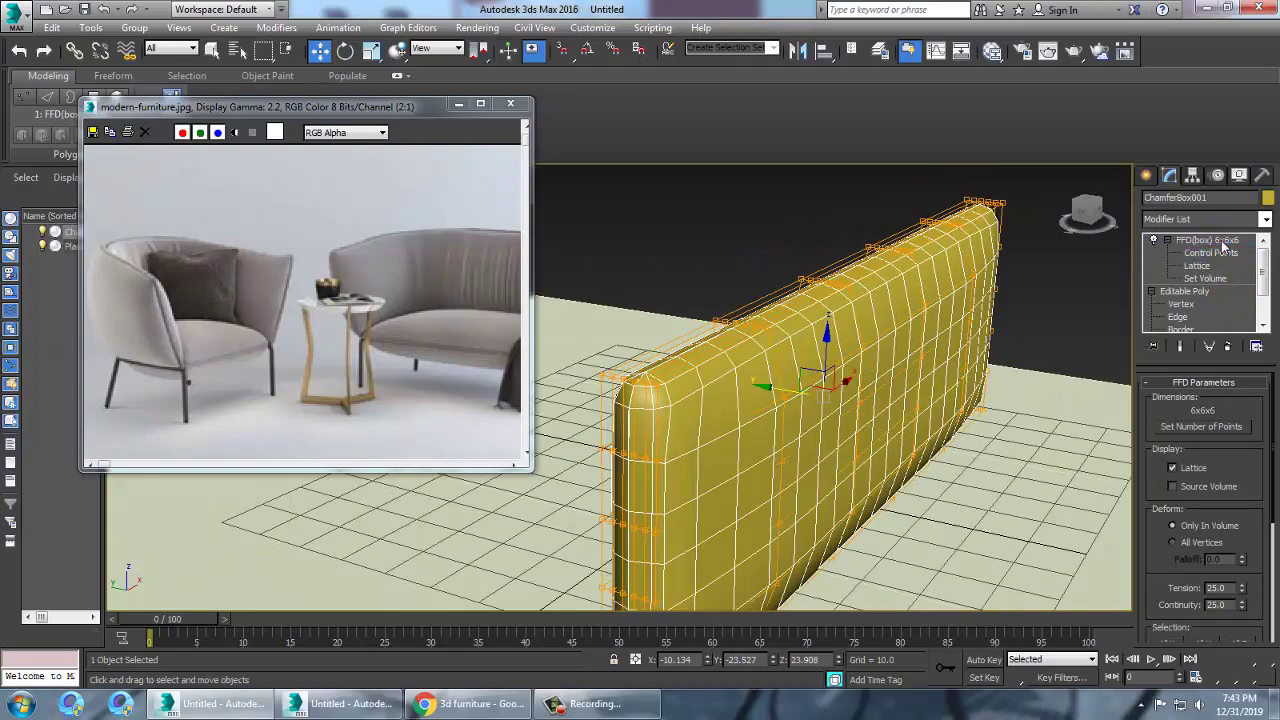
- Convert the bulged backrest panel to an Editable Poly, collapsing the FFD modifier
right_click(786, 337)
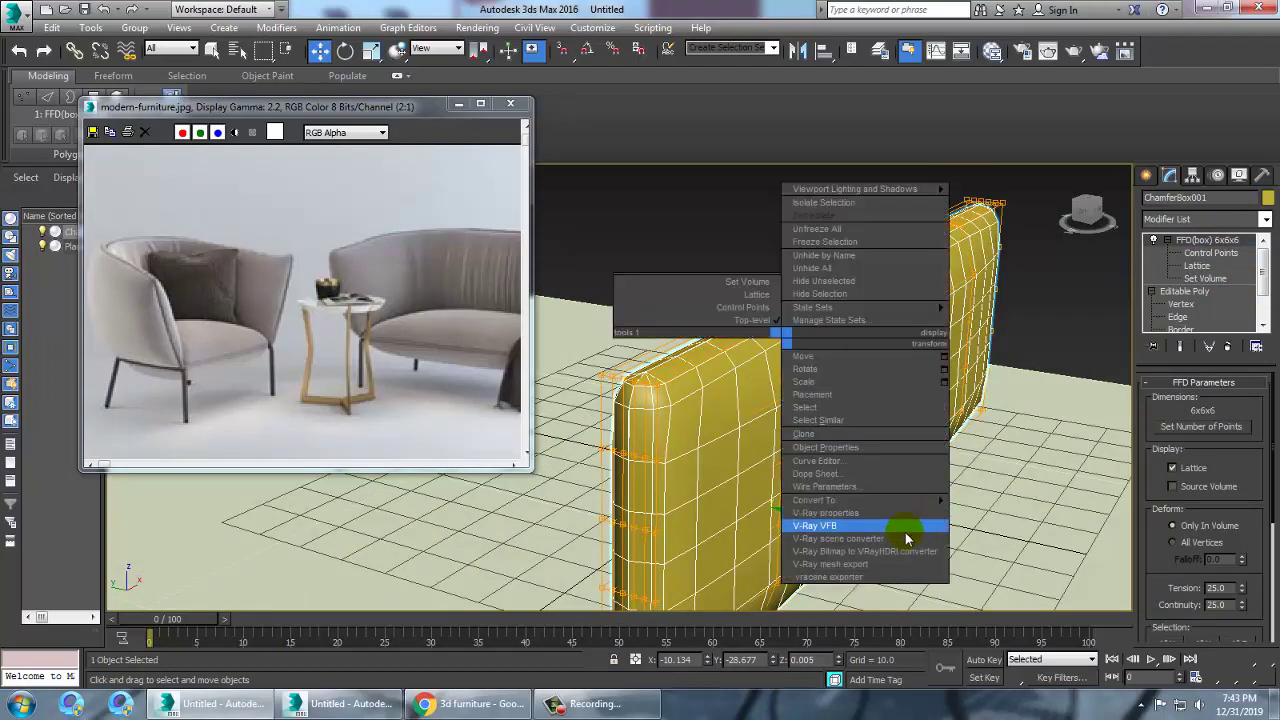
mouse_move(891, 503)
left_click(1015, 514)
mouse_move(1008, 358)
middle_mouse_down("alt")
mouse_move(951, 351)
mouse_move(1034, 348)
mouse_move(951, 343)
mouse_move(909, 377)
mouse_move(990, 357)
middle_mouse_up("alt")
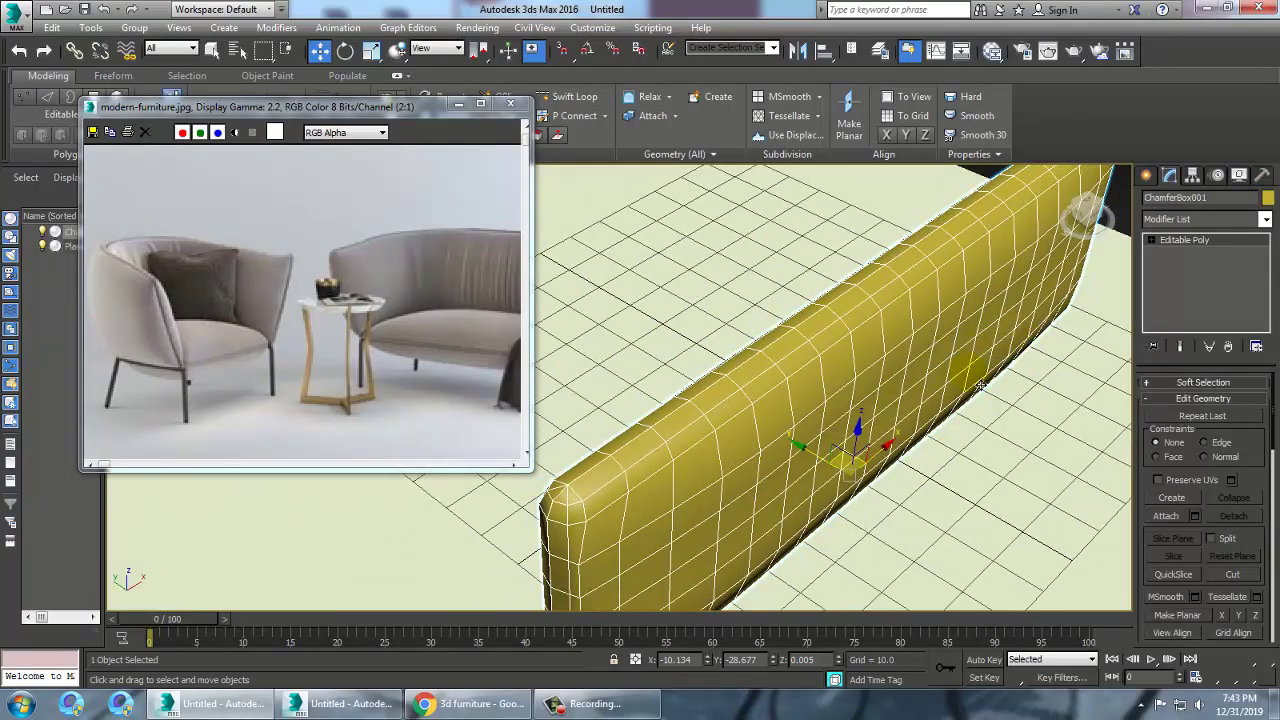
- Apply a Bend modifier to the backrest panel with X as the bend axis
scroll(1037, 347, "down", 8)
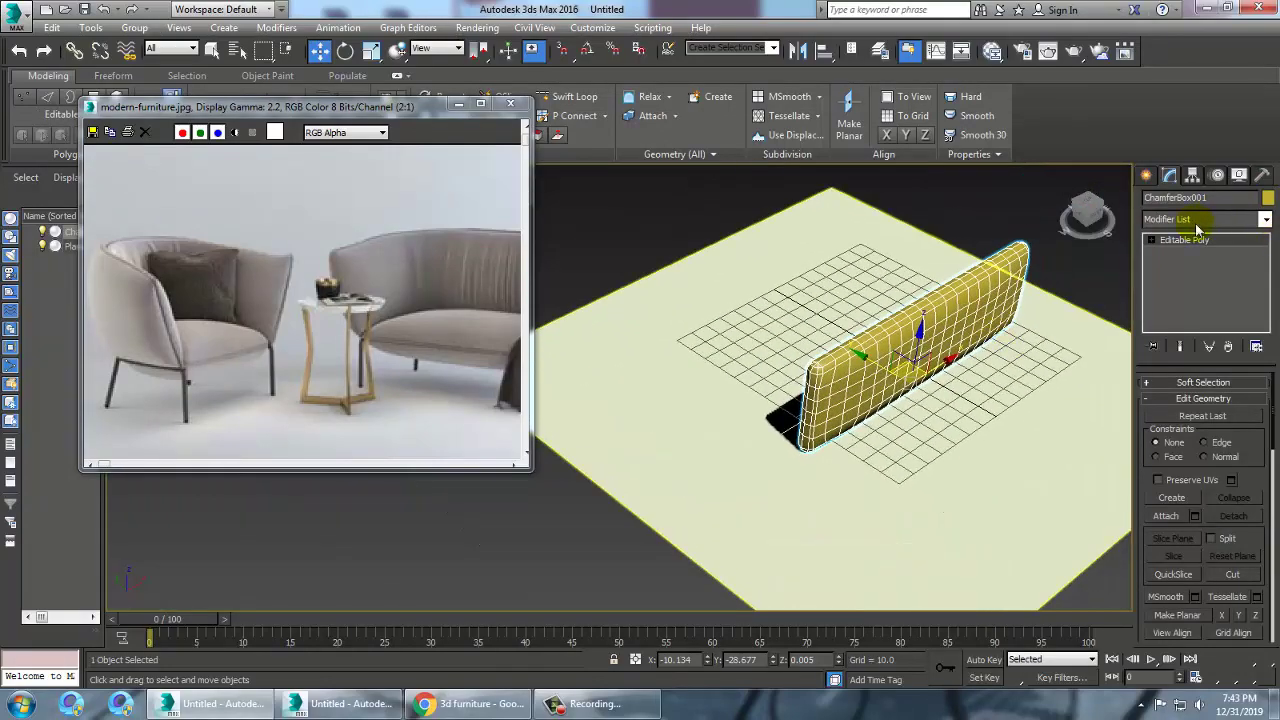
left_click(1265, 220)
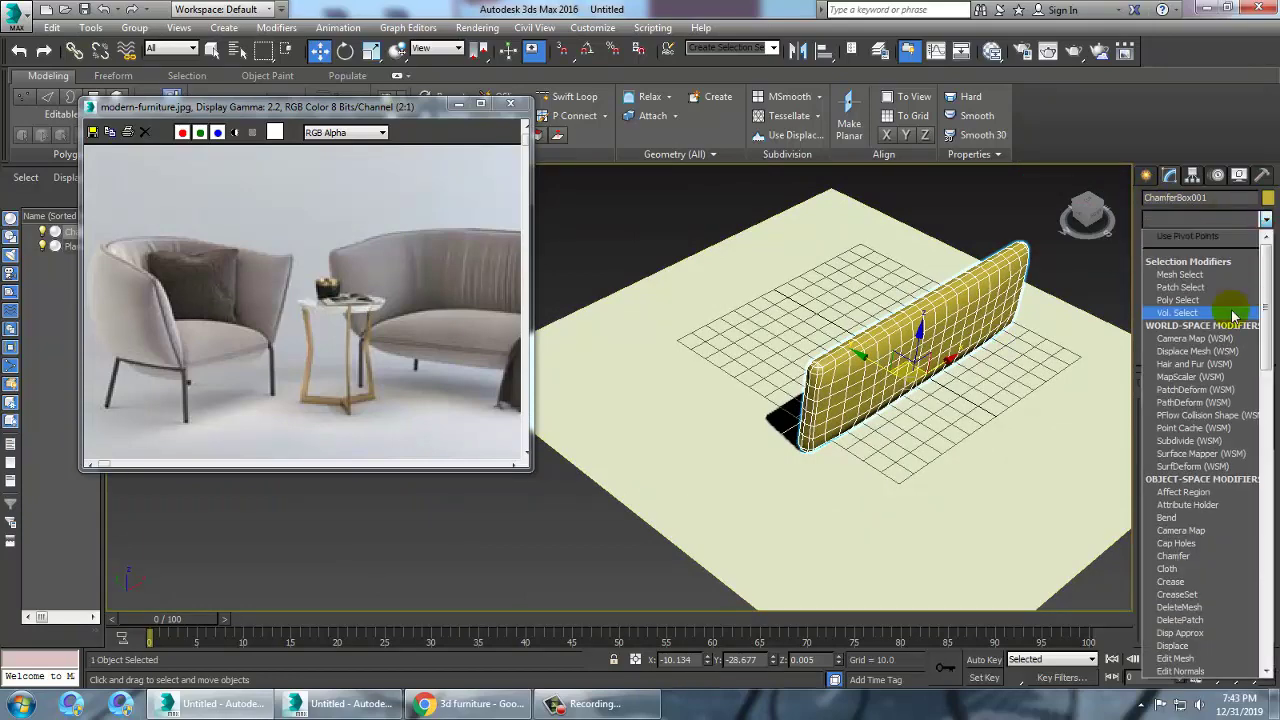
key("b")
left_click(1191, 237)
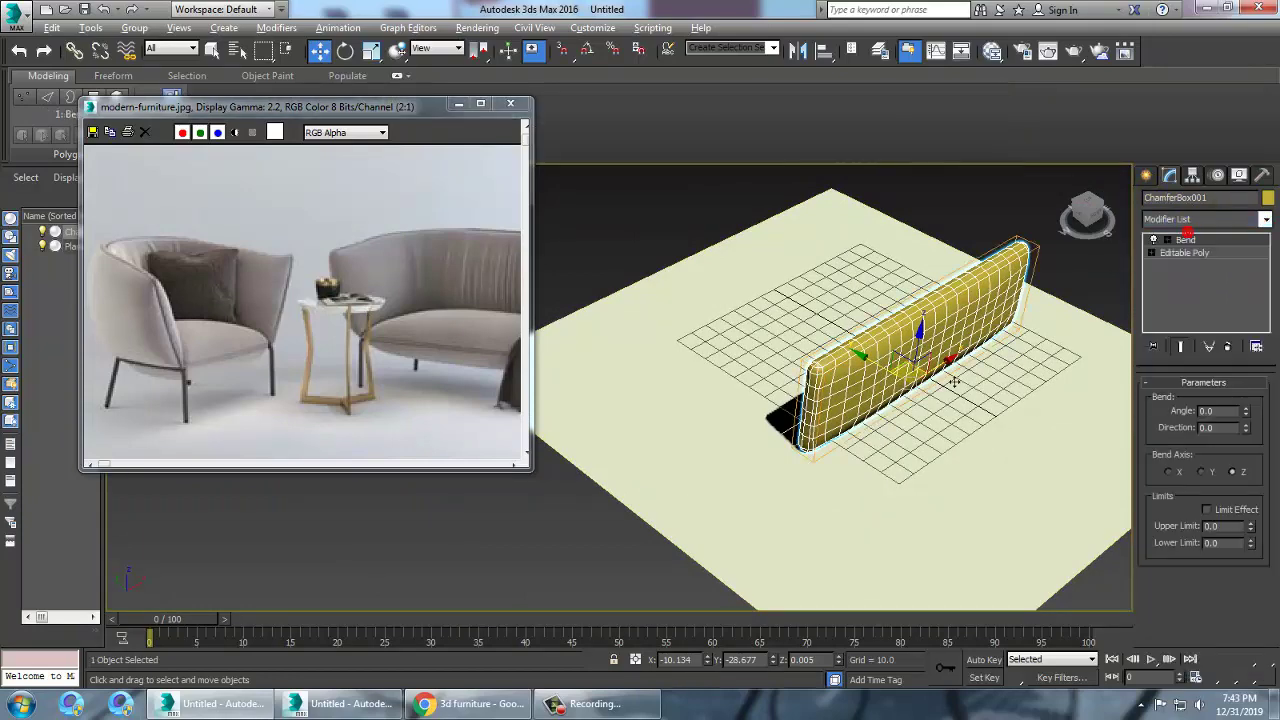
middle_click_drag(951, 380, 929, 330, "alt")
scroll(895, 365, "up", 4)
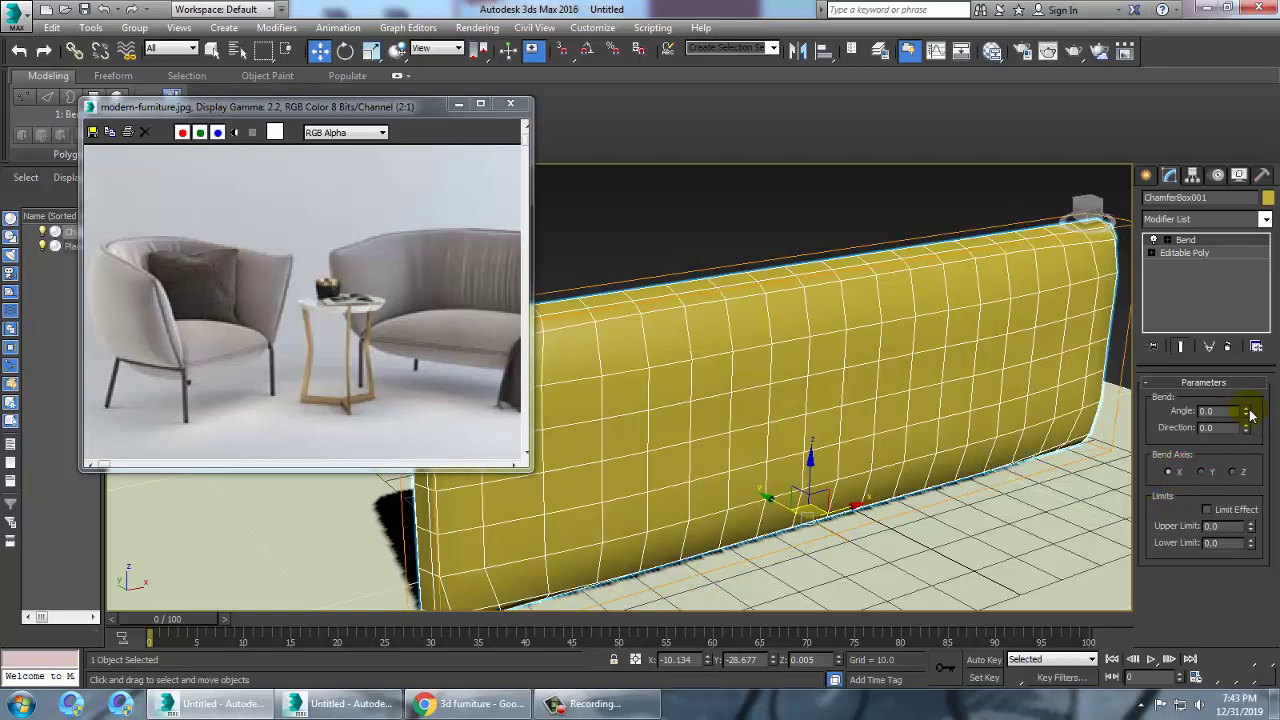
- Set the bend direction to 90 and the bend angle to 260 so the panel curls into a round backrest
left_click_drag(1249, 414, 1155, 448)
type("90")
key("Return")
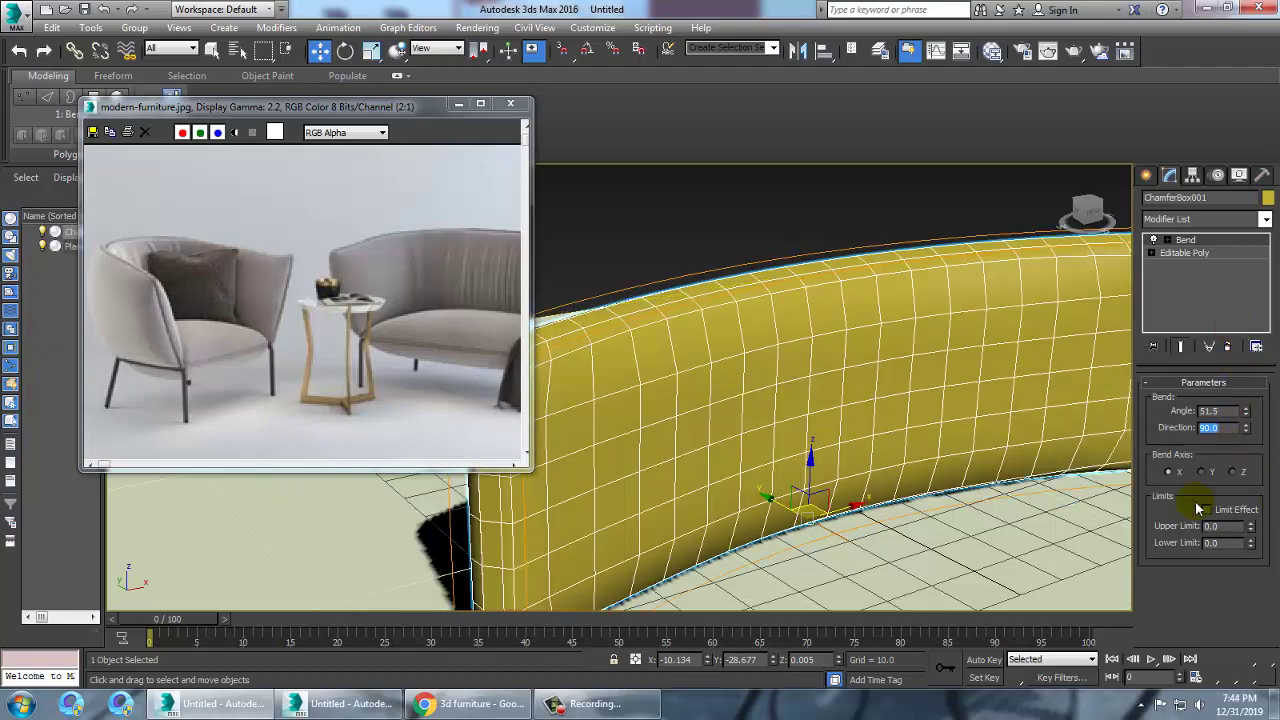
left_click_drag(1248, 414, 1123, 86)
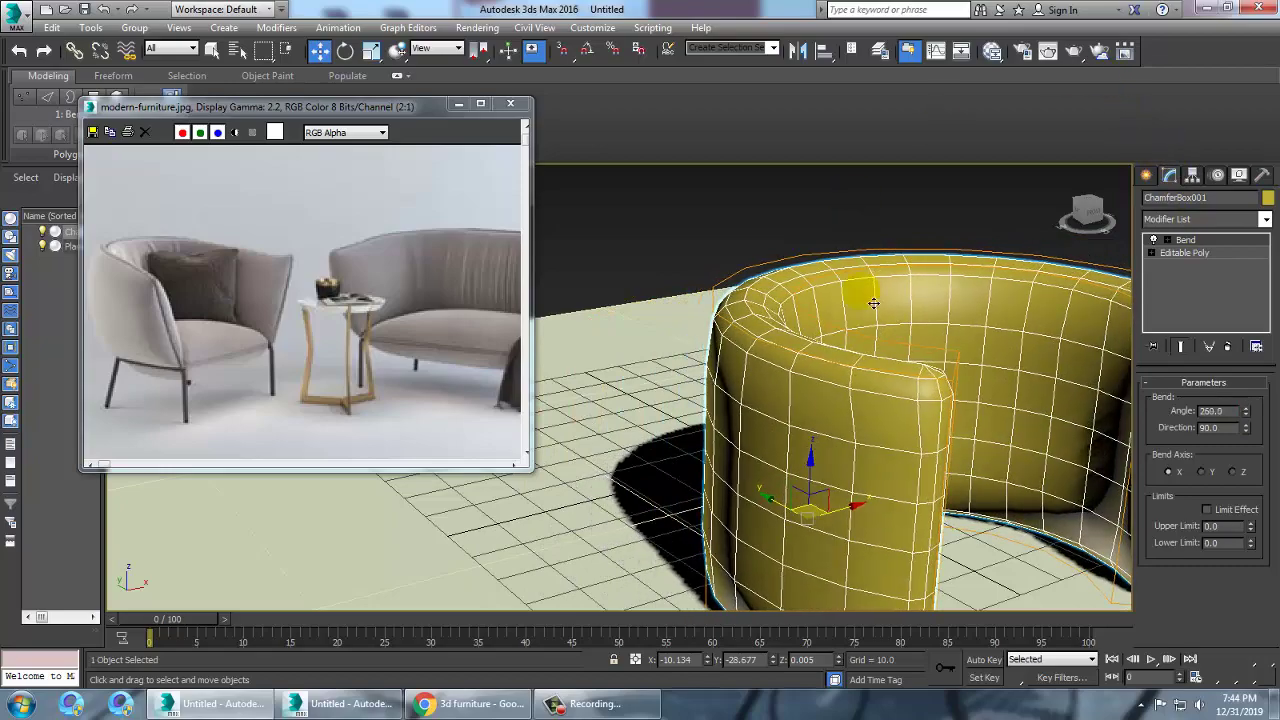
middle_click_drag(915, 396, 883, 375, "alt")
middle_click_drag(770, 355, 789, 378, "alt")
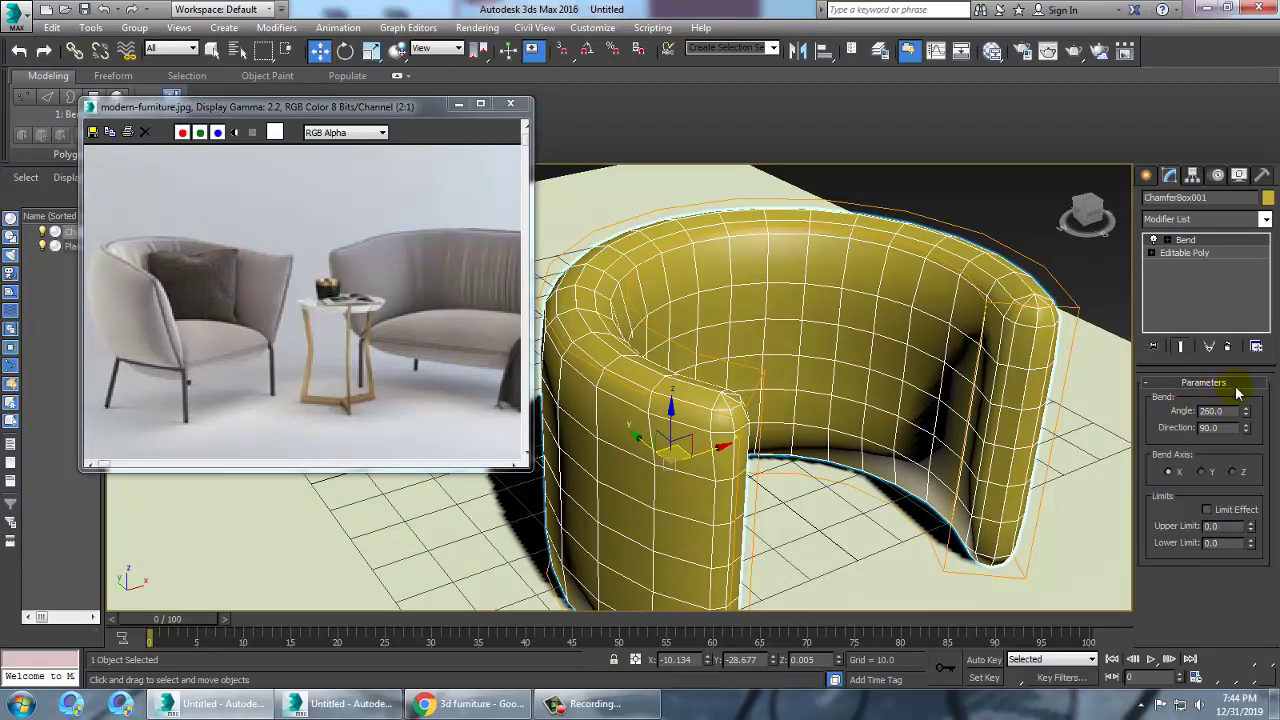
- Turn off the Bend modifier's effect and remove the modifier from the backrest panel
left_click(1153, 241)
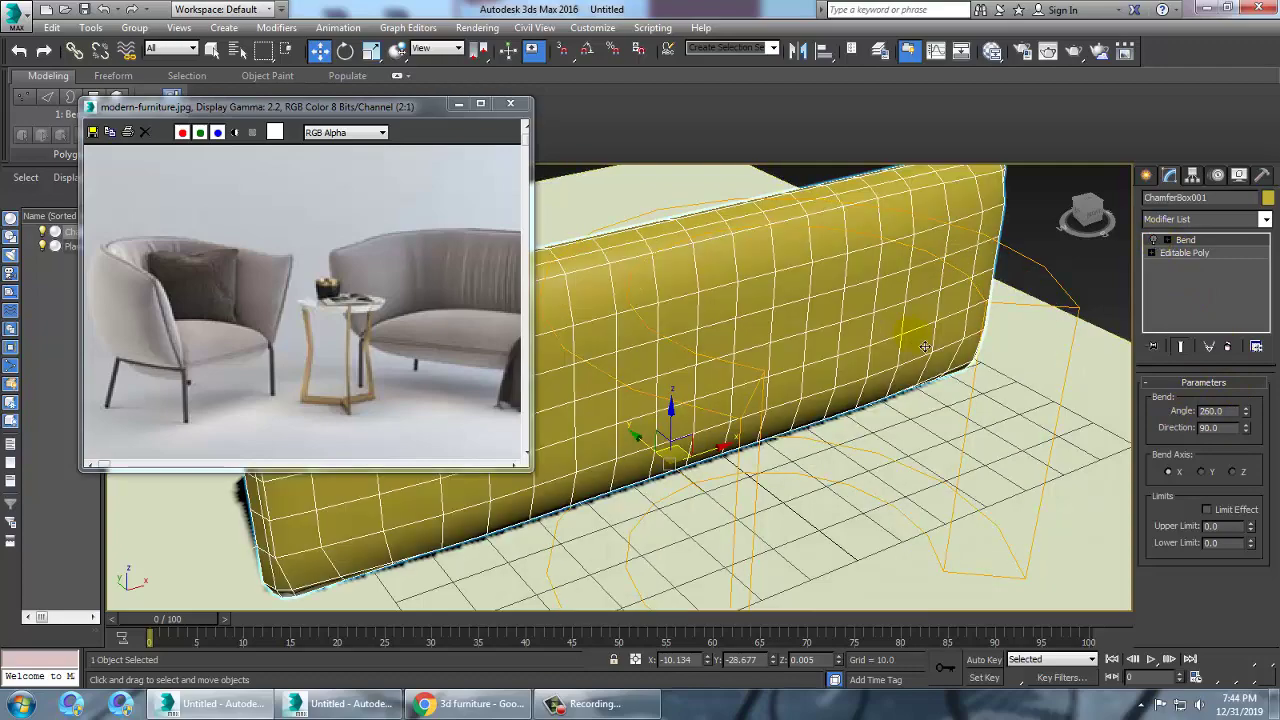
middle_click_drag(925, 346, 985, 352, "alt")
left_click(1228, 346)
middle_click_drag(683, 340, 916, 372, "alt")
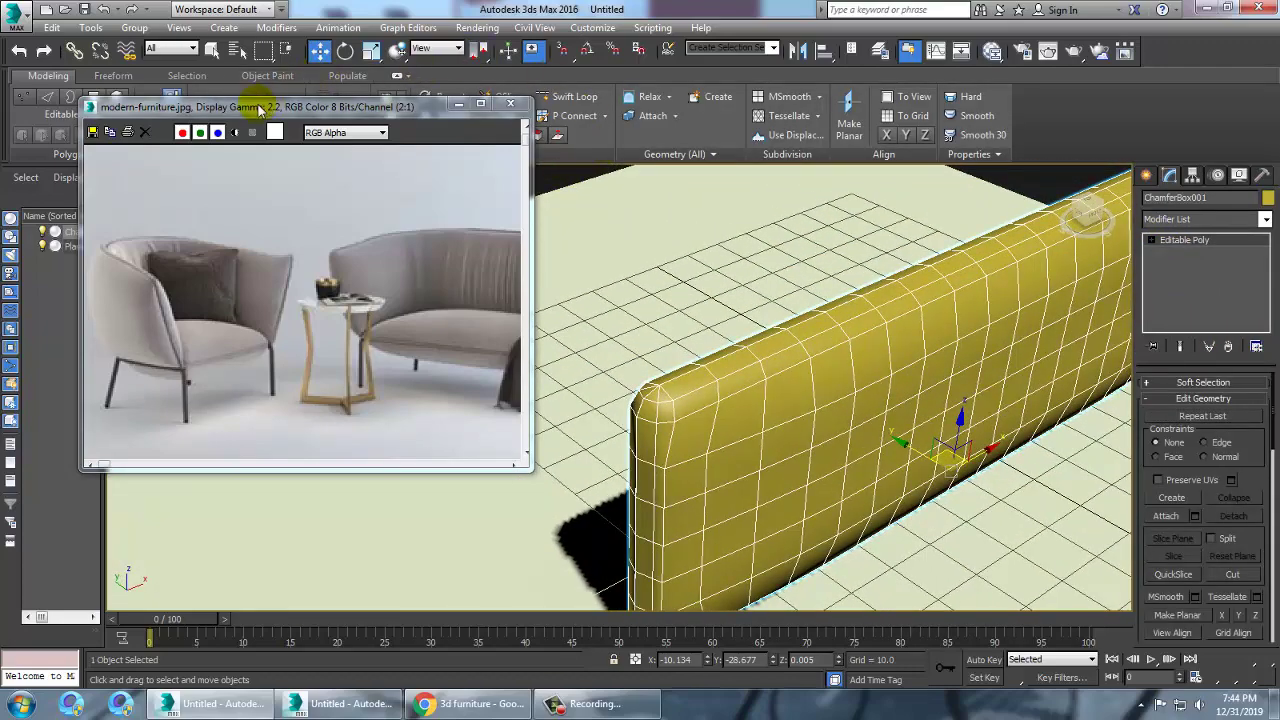
- Move the reference image clear of the Freeform tools and pinch the panel's outer rim with the Pinch/Spread brush at size 20 and strength 1
left_click_drag(258, 108, 202, 196)
left_click(256, 75)
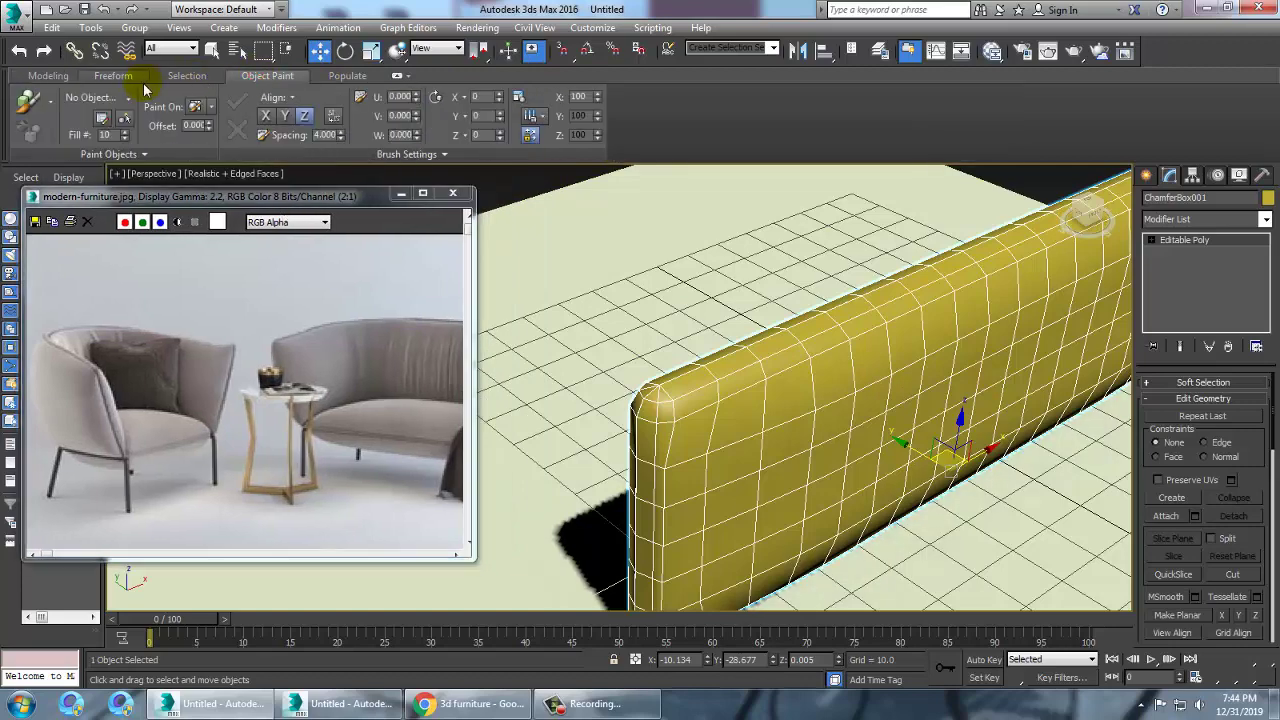
left_click(113, 76)
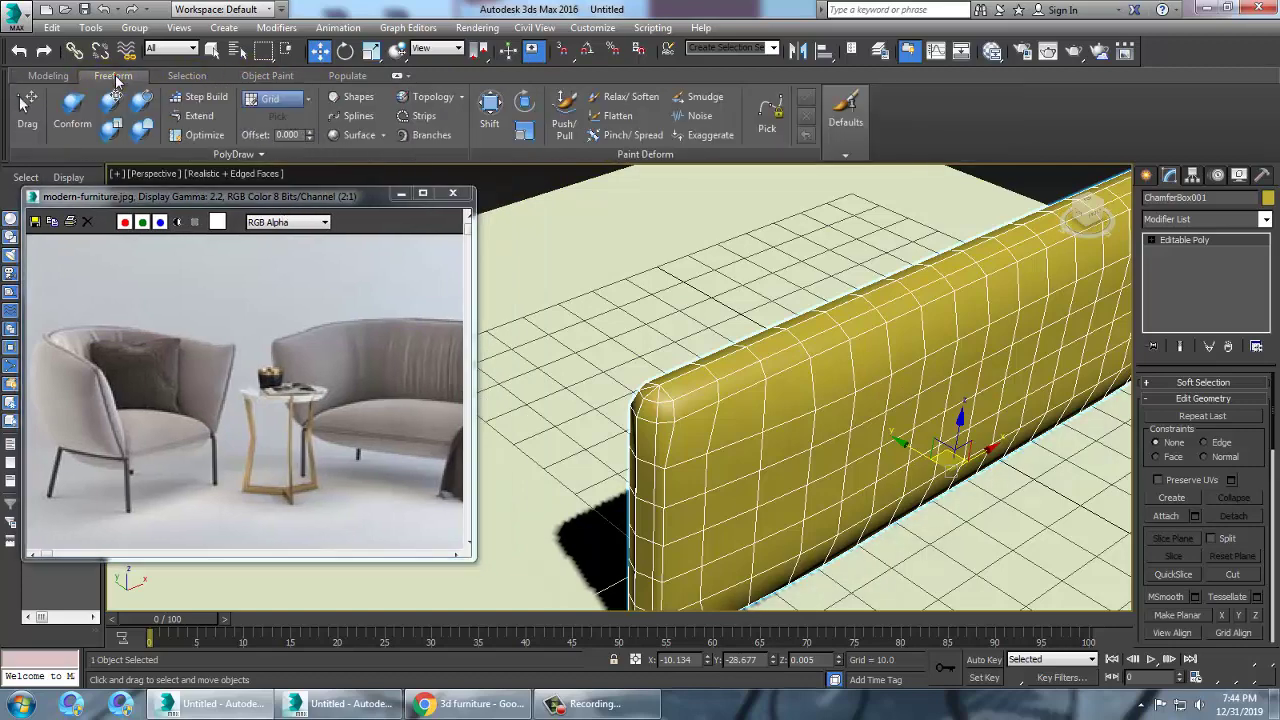
left_click(630, 140)
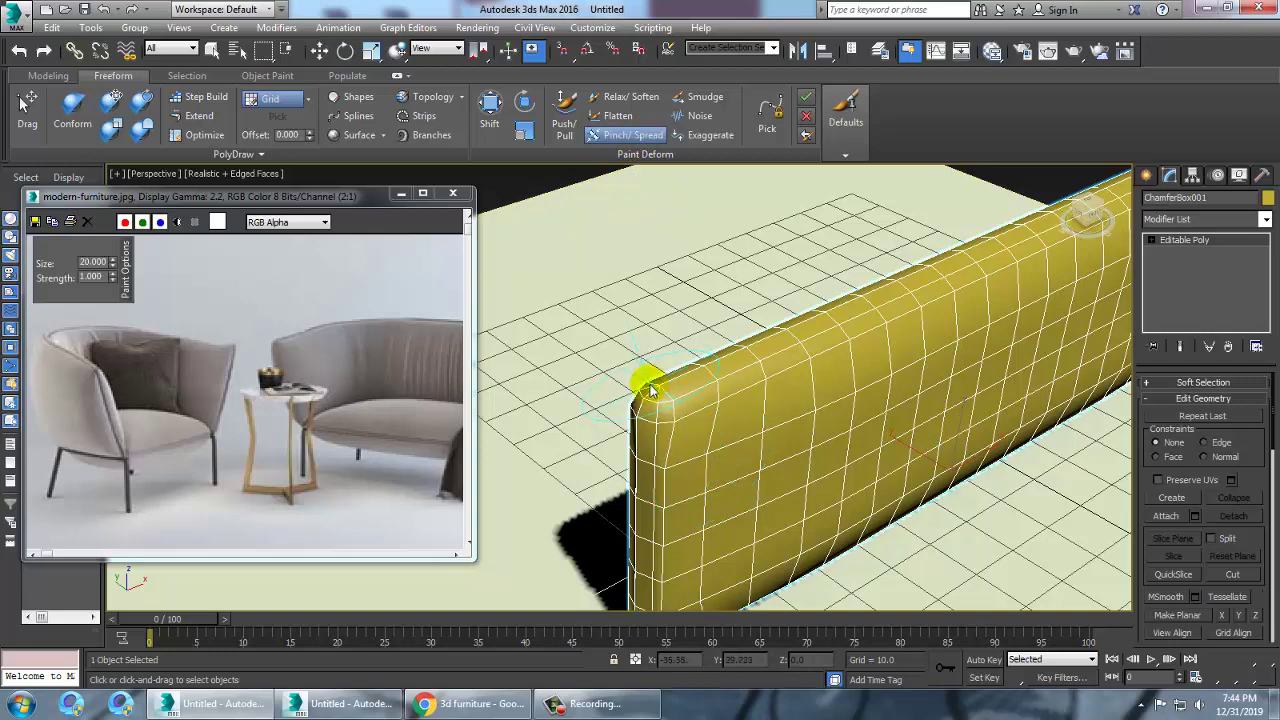
mouse_move(652, 390)
left_mouse_down()
mouse_move(737, 343)
mouse_move(866, 306)
mouse_move(945, 250)
mouse_move(995, 235)
mouse_move(948, 303)
left_mouse_up()
mouse_move(948, 303)
middle_mouse_down("alt")
mouse_move(724, 429)
mouse_move(662, 410)
middle_mouse_up("alt")
mouse_move(662, 410)
left_mouse_down()
mouse_move(930, 268)
mouse_move(983, 265)
mouse_move(766, 343)
mouse_move(662, 415)
mouse_move(543, 457)
left_mouse_up()
middle_click_drag(543, 457, 984, 287, "alt")
left_click_drag(980, 287, 505, 515)
mouse_move(505, 515)
middle_mouse_down("alt")
mouse_move(766, 449)
mouse_move(786, 357)
mouse_move(749, 403)
mouse_move(782, 330)
mouse_move(771, 409)
mouse_move(823, 371)
mouse_move(808, 412)
mouse_move(841, 312)
middle_mouse_up("alt")
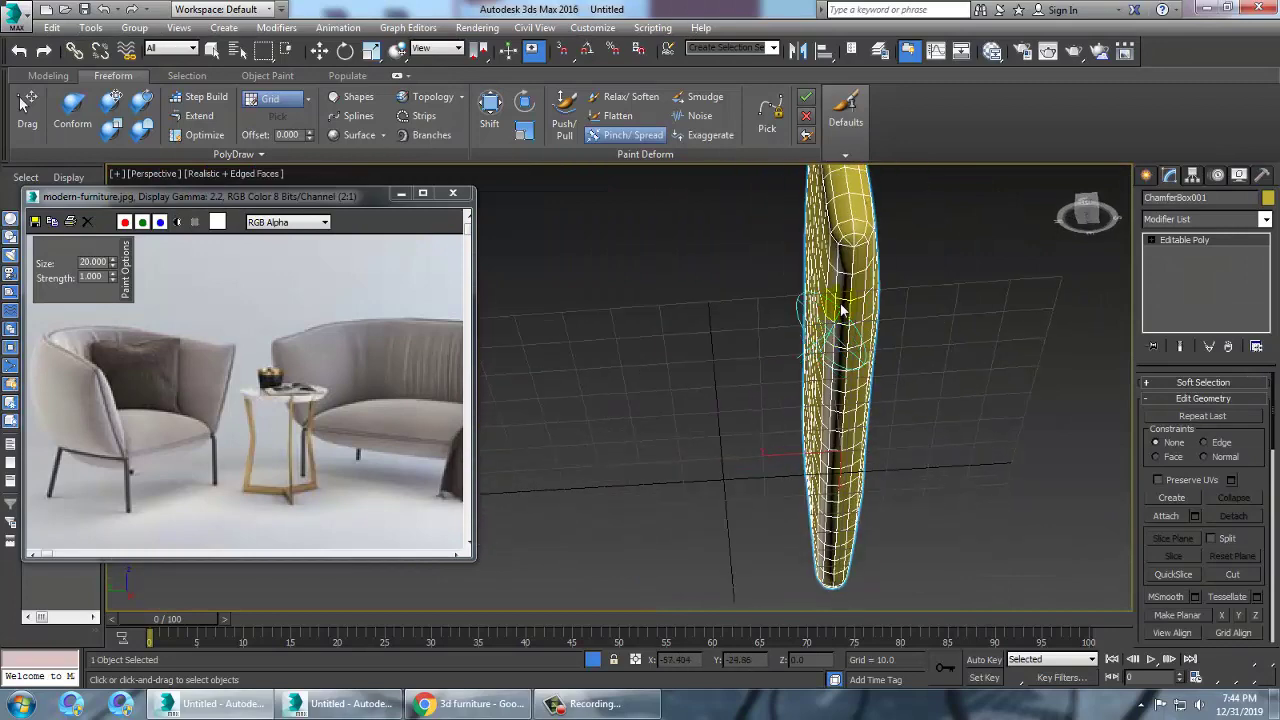
- Pinch the edge loops together along the panel's narrow vertical end faces using the Pinch/Spread brush
left_click_drag(855, 255, 850, 312)
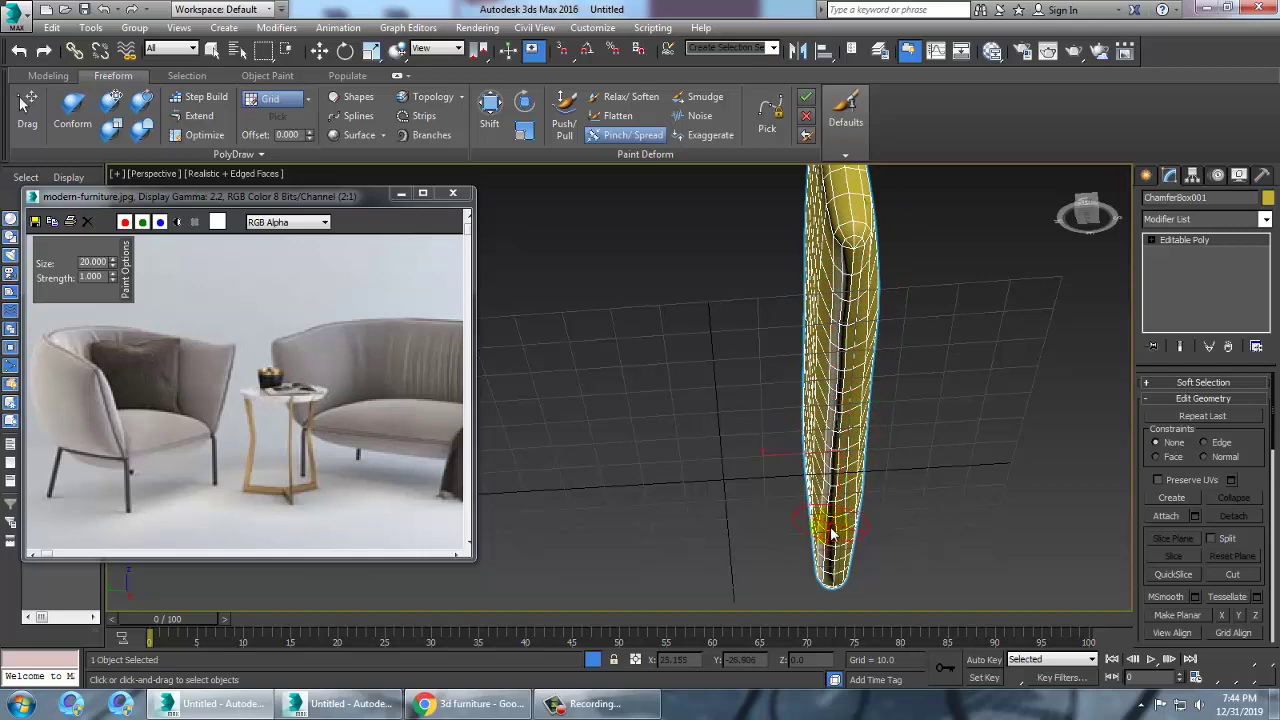
middle_click_drag(872, 292, 880, 340, "alt")
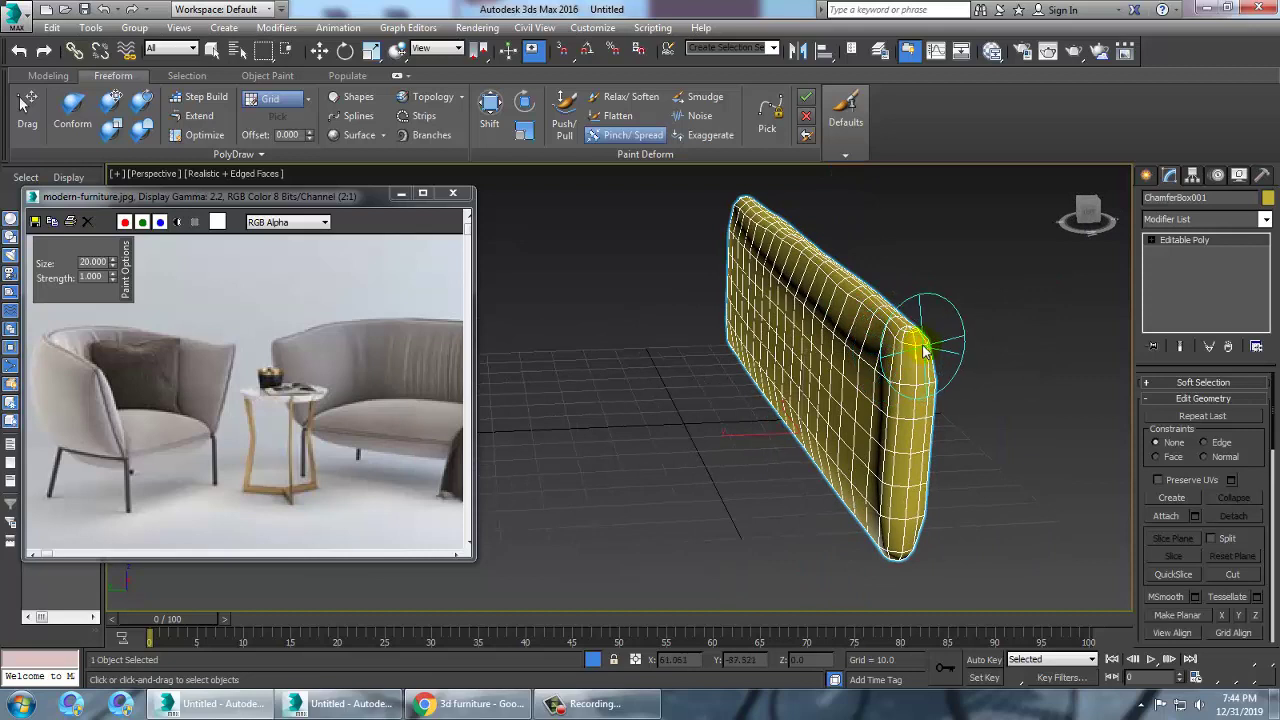
mouse_move(920, 345)
left_mouse_down()
mouse_move(894, 410)
mouse_move(906, 530)
left_mouse_up()
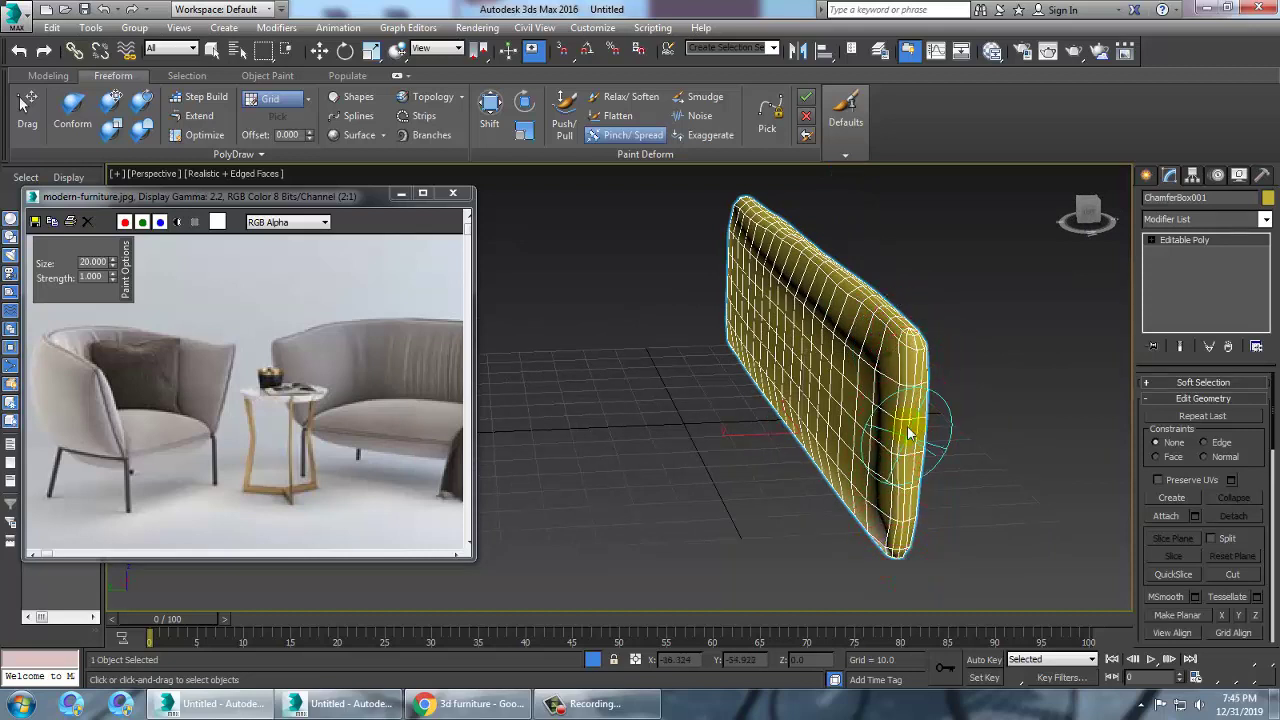
middle_click_drag(971, 394, 836, 303, "alt")
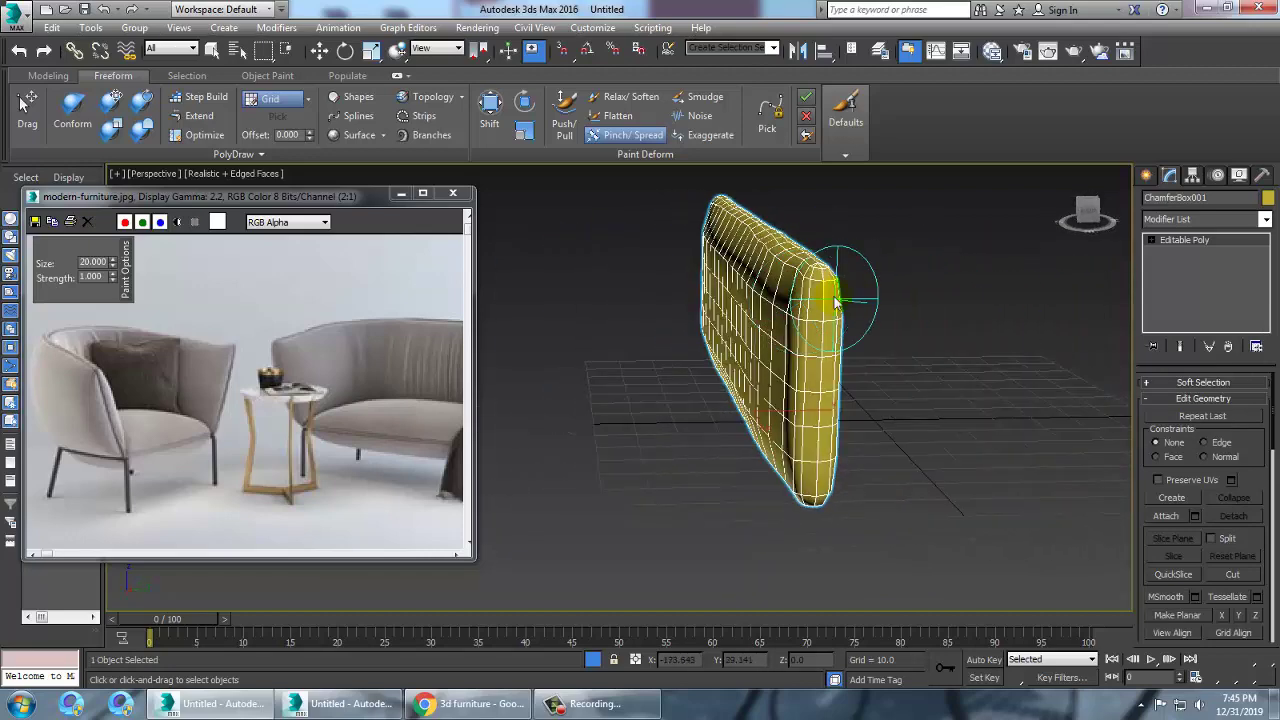
mouse_move(826, 287)
left_mouse_down()
mouse_move(823, 277)
mouse_move(815, 505)
left_mouse_up()
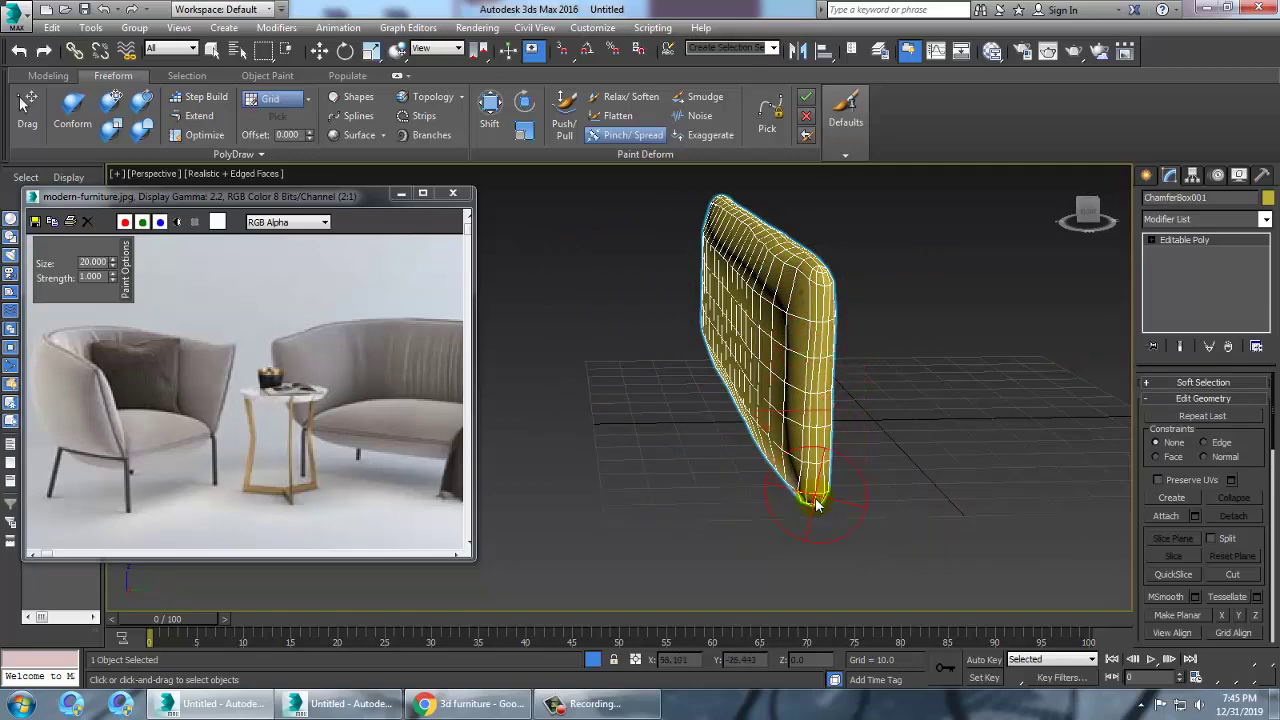
mouse_move(788, 305)
middle_mouse_down("alt")
mouse_move(948, 322)
mouse_move(960, 234)
mouse_move(923, 323)
mouse_move(912, 318)
mouse_move(940, 205)
middle_mouse_up("alt")
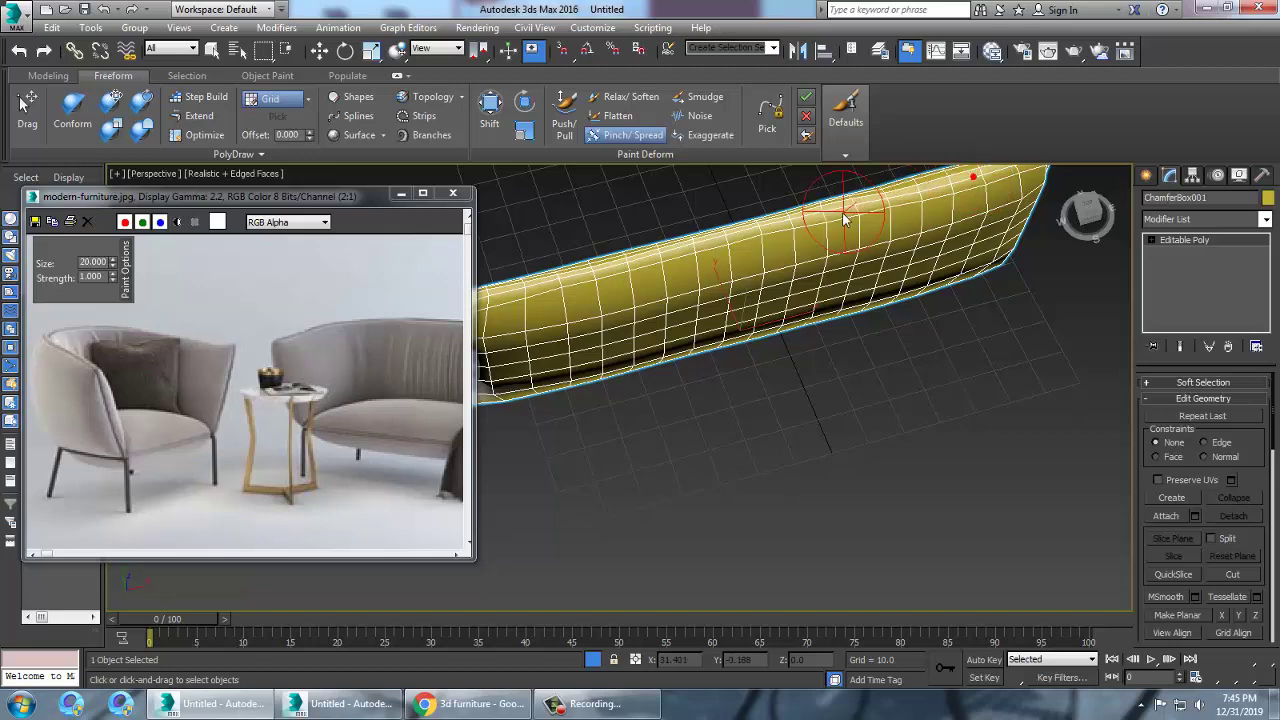
- Bend the pinched panel around the X axis with direction 90 and an angle of 225
left_click(1265, 221)
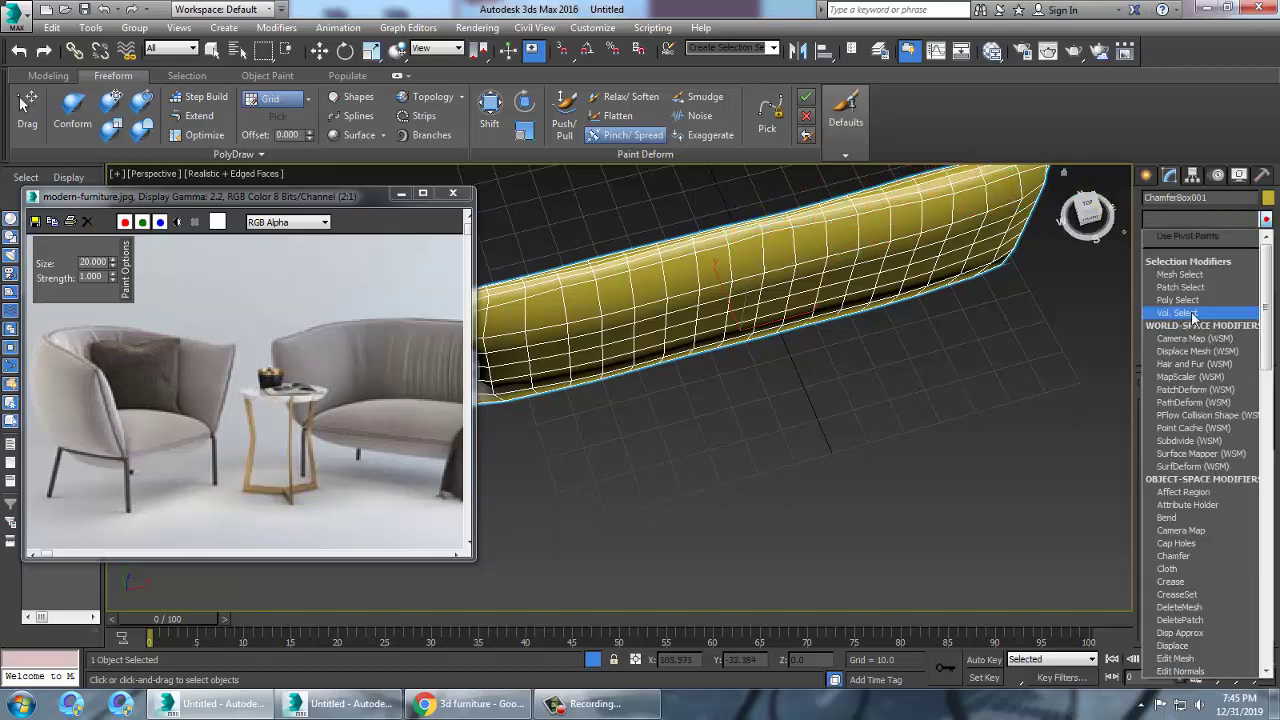
key("b")
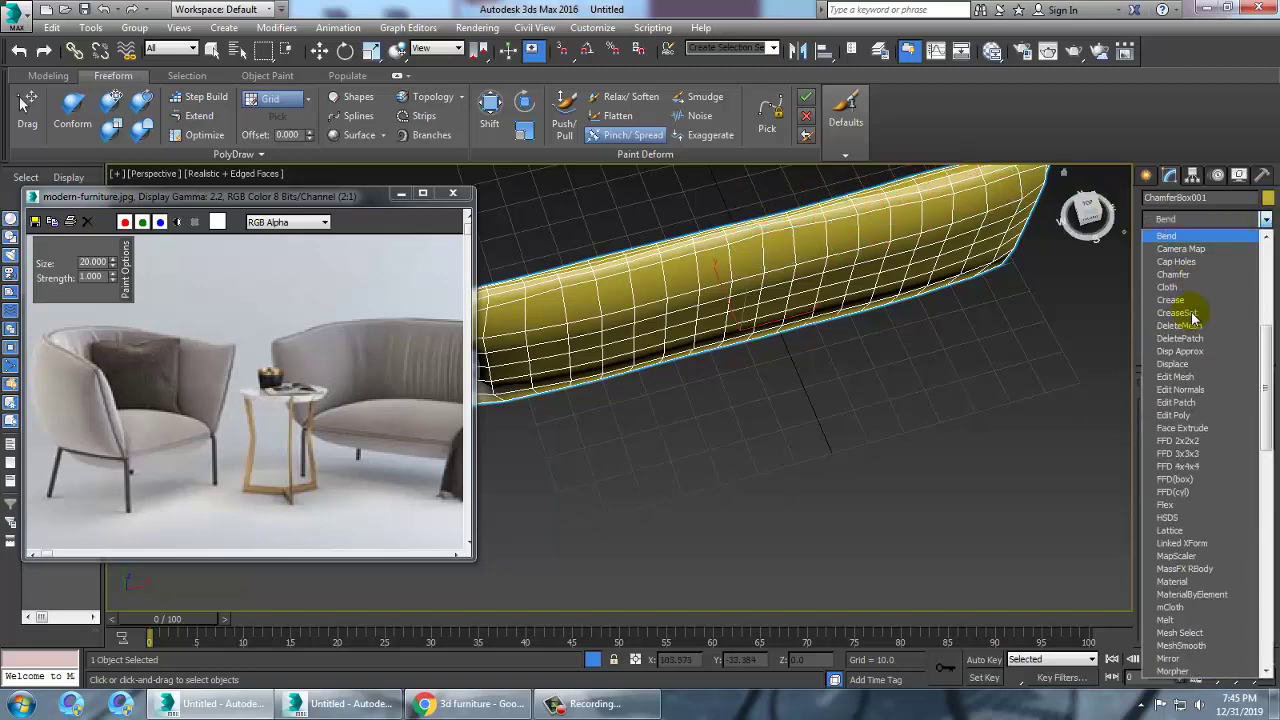
left_click(1188, 240)
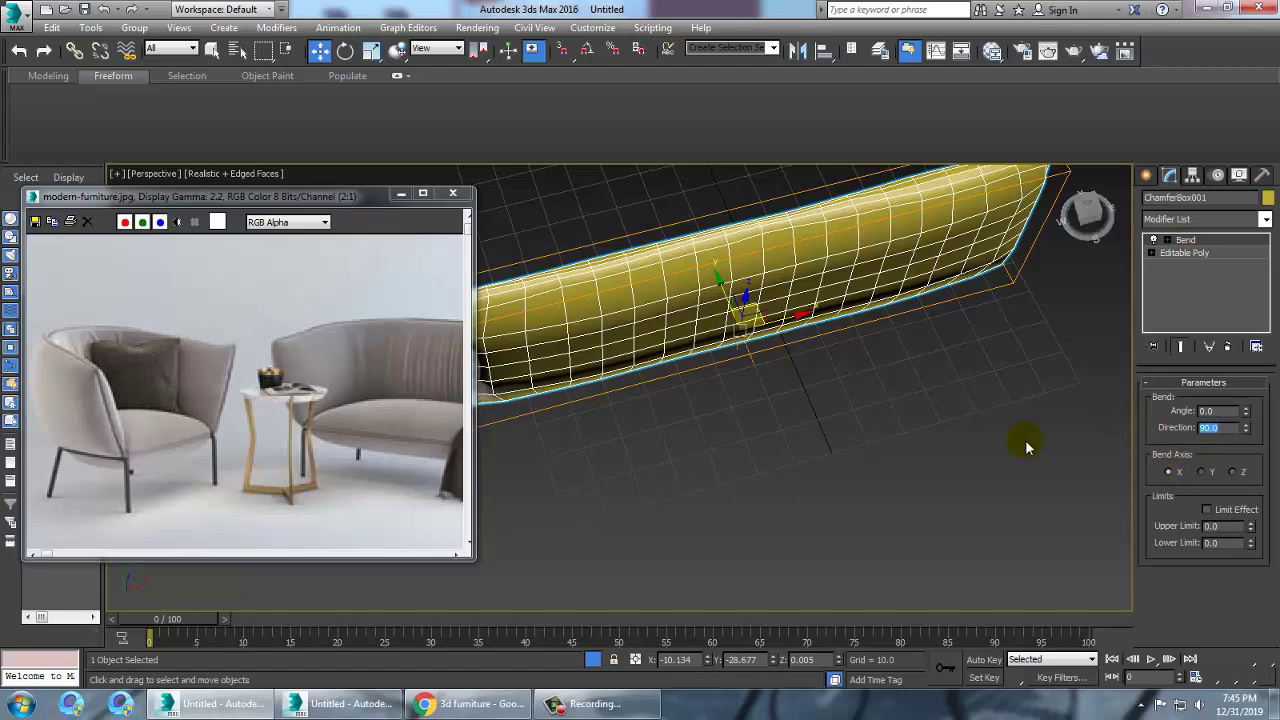
middle_click_drag(1026, 447, 1275, 418, "alt")
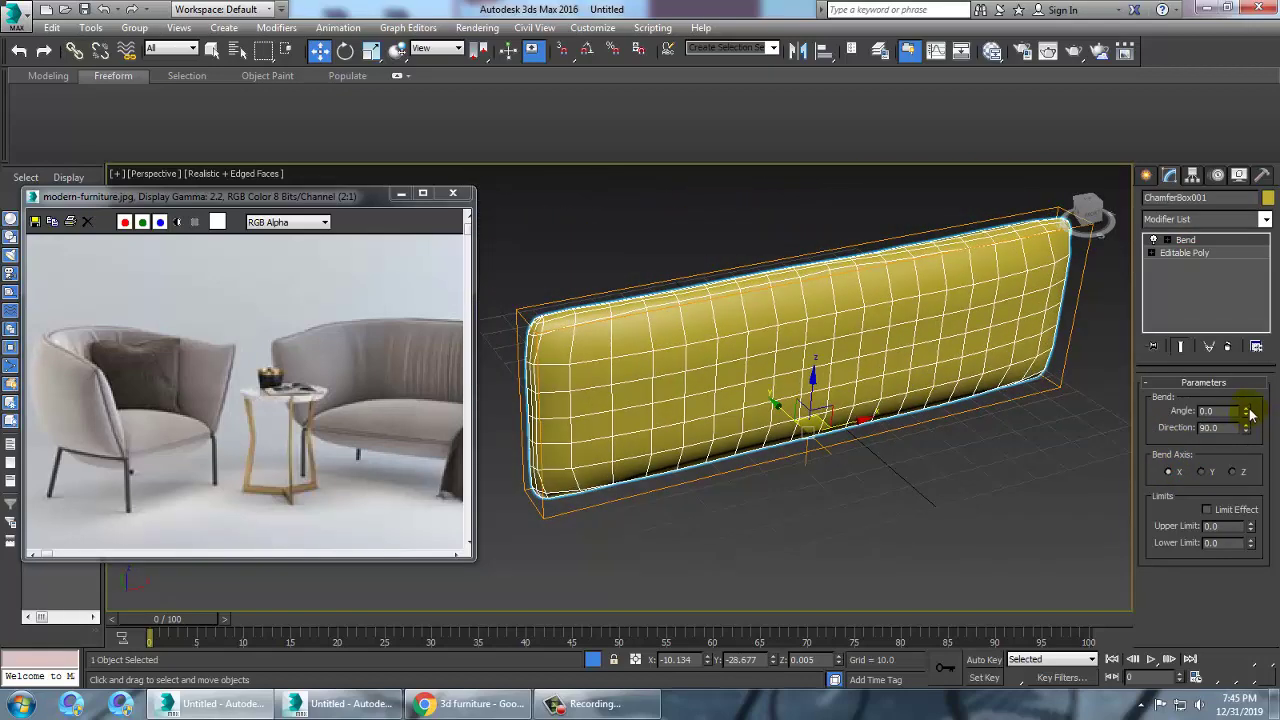
left_click_drag(1250, 413, 1049, 66)
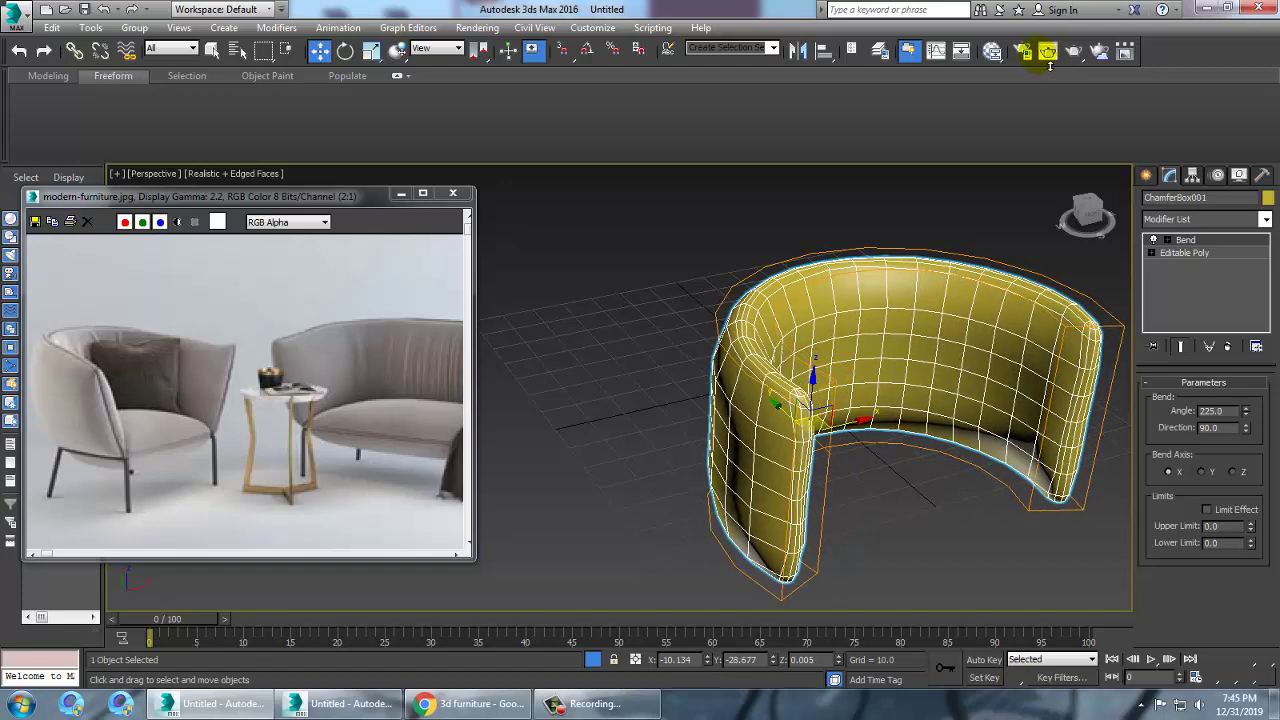
middle_click_drag(910, 490, 1245, 308, "alt")
- Add a Taper modifier above the Bend and flare the backrest outward with a taper amount of 0.24
left_click(1265, 220)
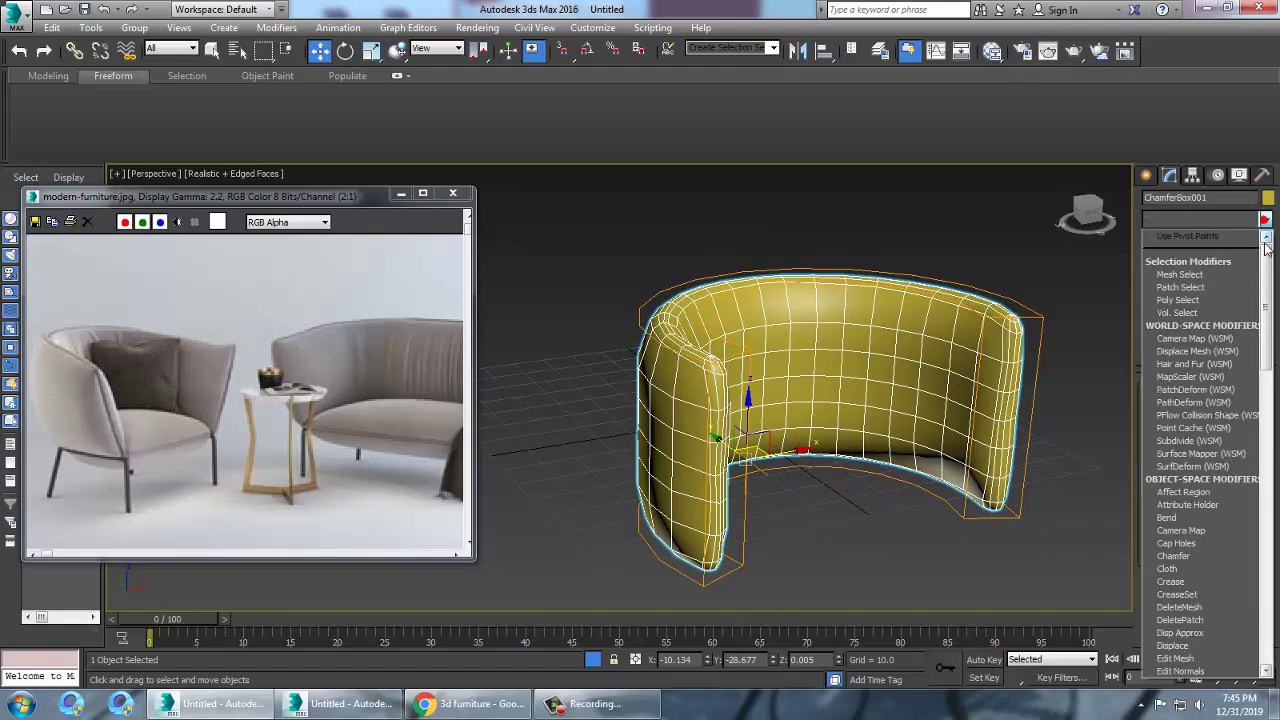
key("t")
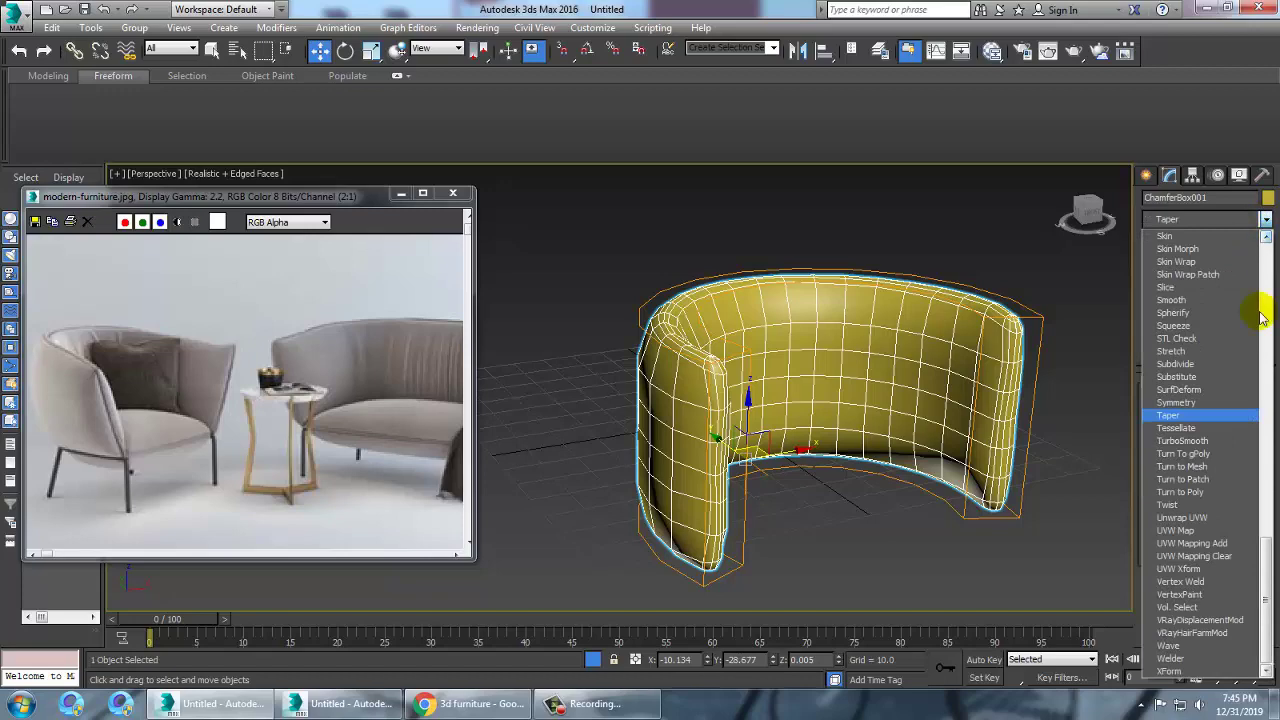
left_click(1215, 414)
left_click_drag(1245, 418, 1247, 405)
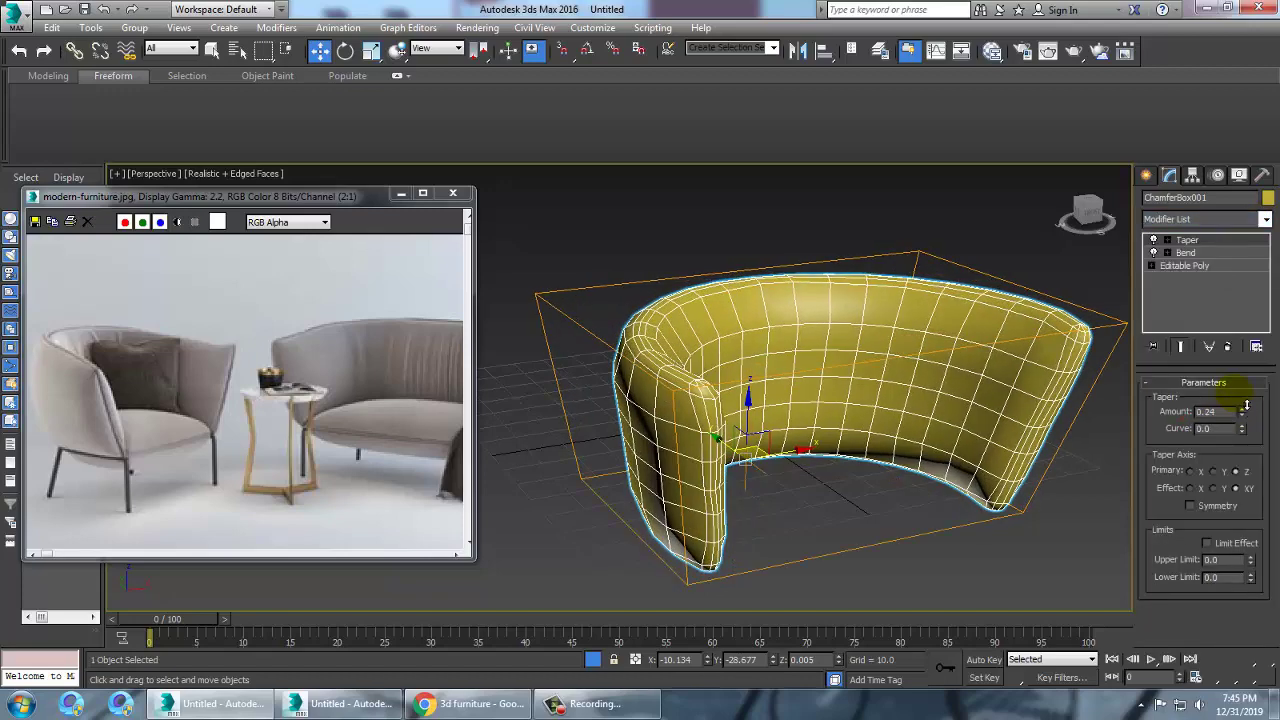
middle_click_drag(690, 420, 712, 418, "alt")
middle_click_drag(978, 416, 929, 404, "alt")
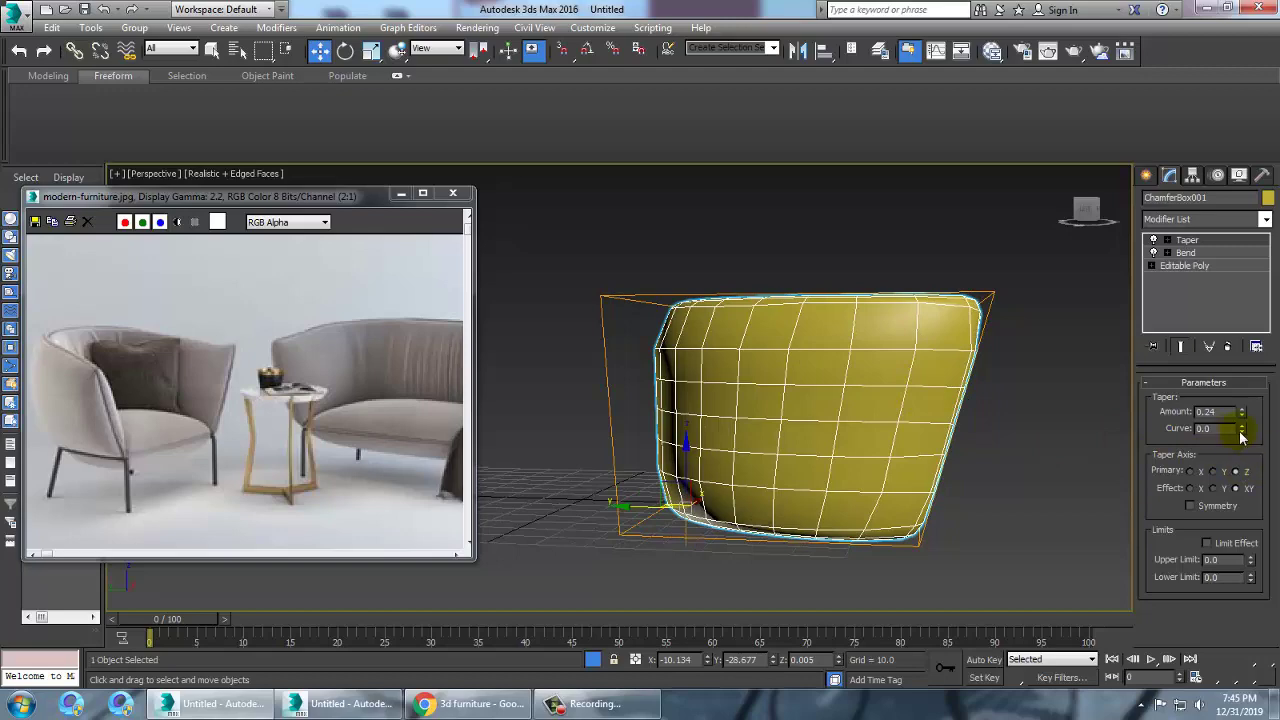
- Try a taper curve of -0.44 and a different taper amount, undoing each change
left_click_drag(1244, 432, 1250, 474)
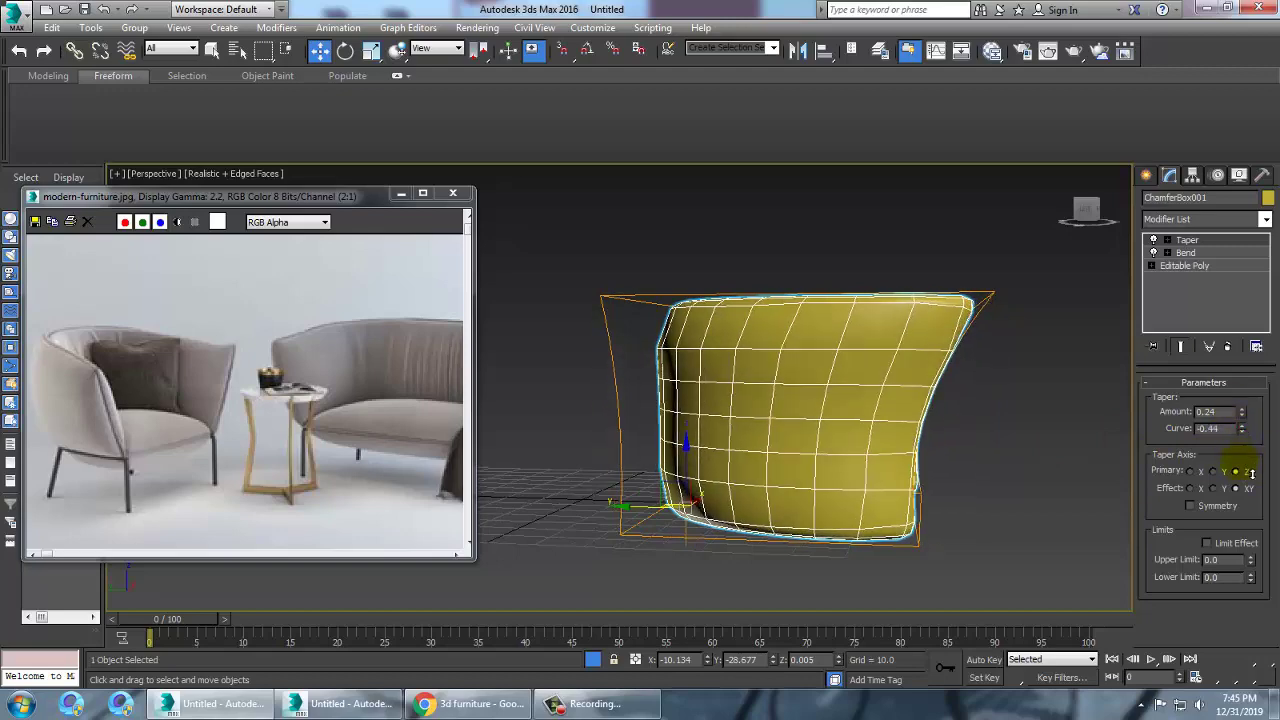
key("ctrl+z")
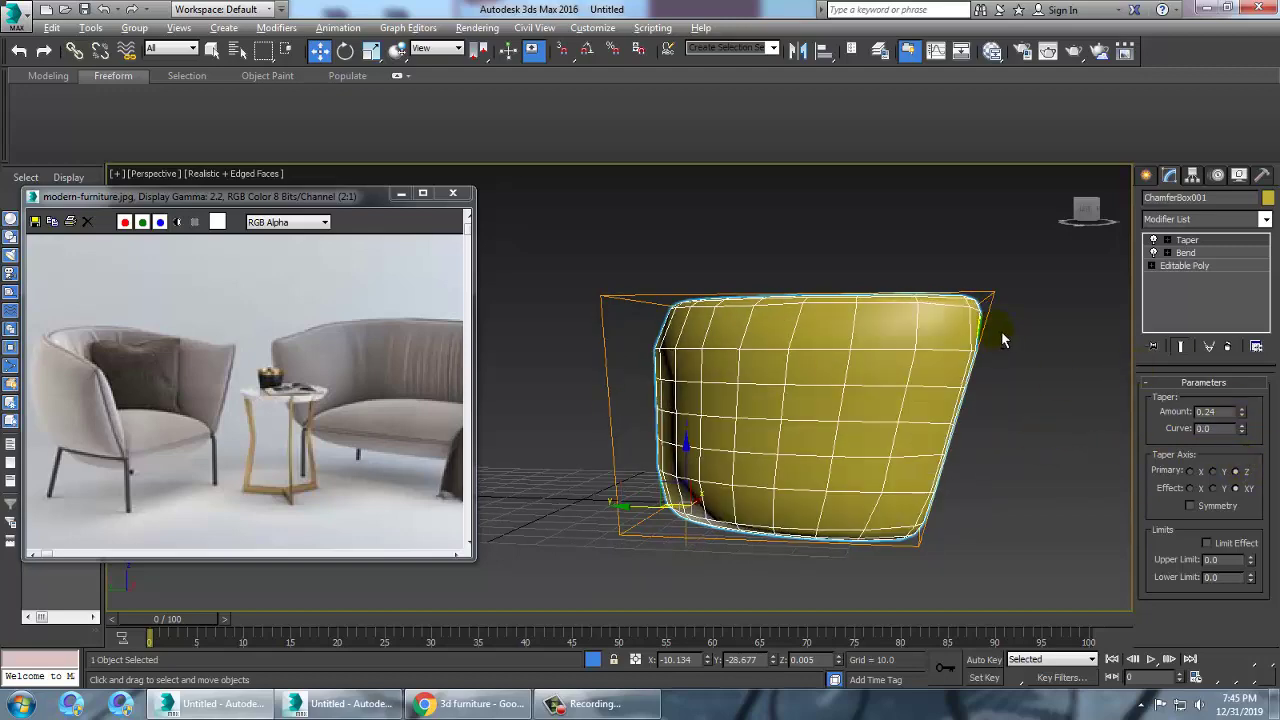
middle_click_drag(1003, 340, 848, 350, "alt")
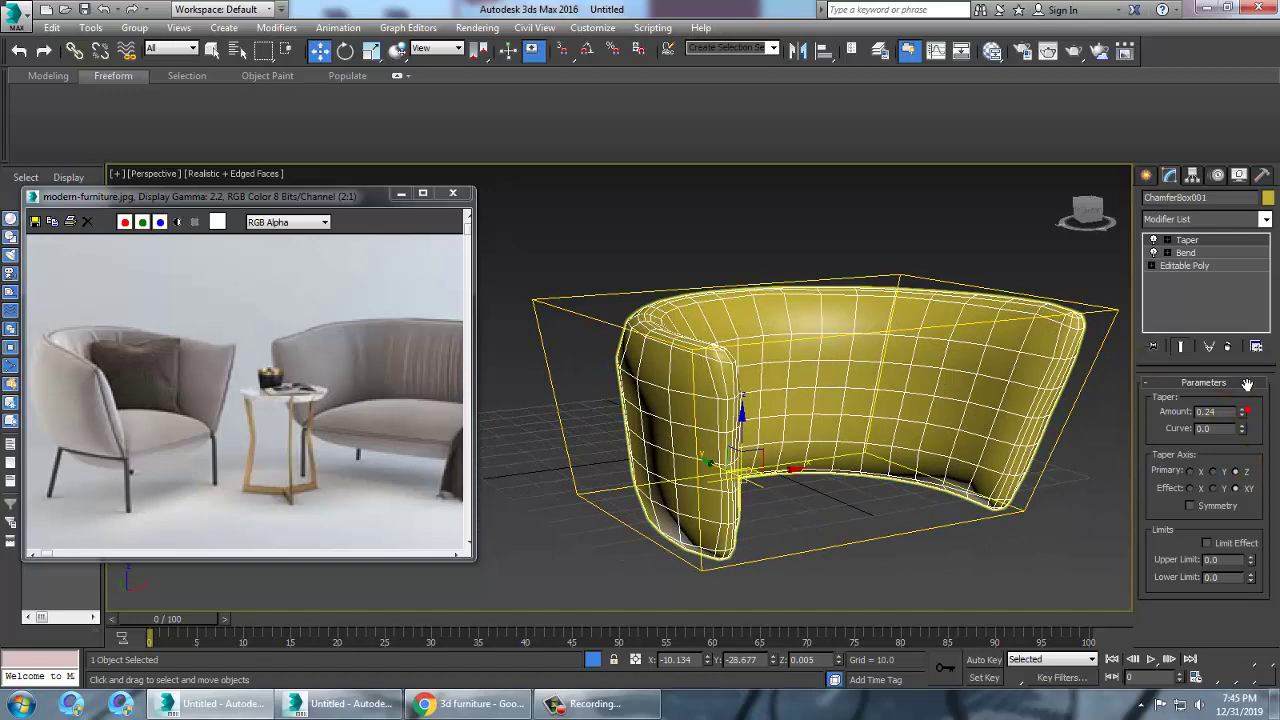
left_click_drag(1243, 413, 1239, 390)
key("ctrl+z")
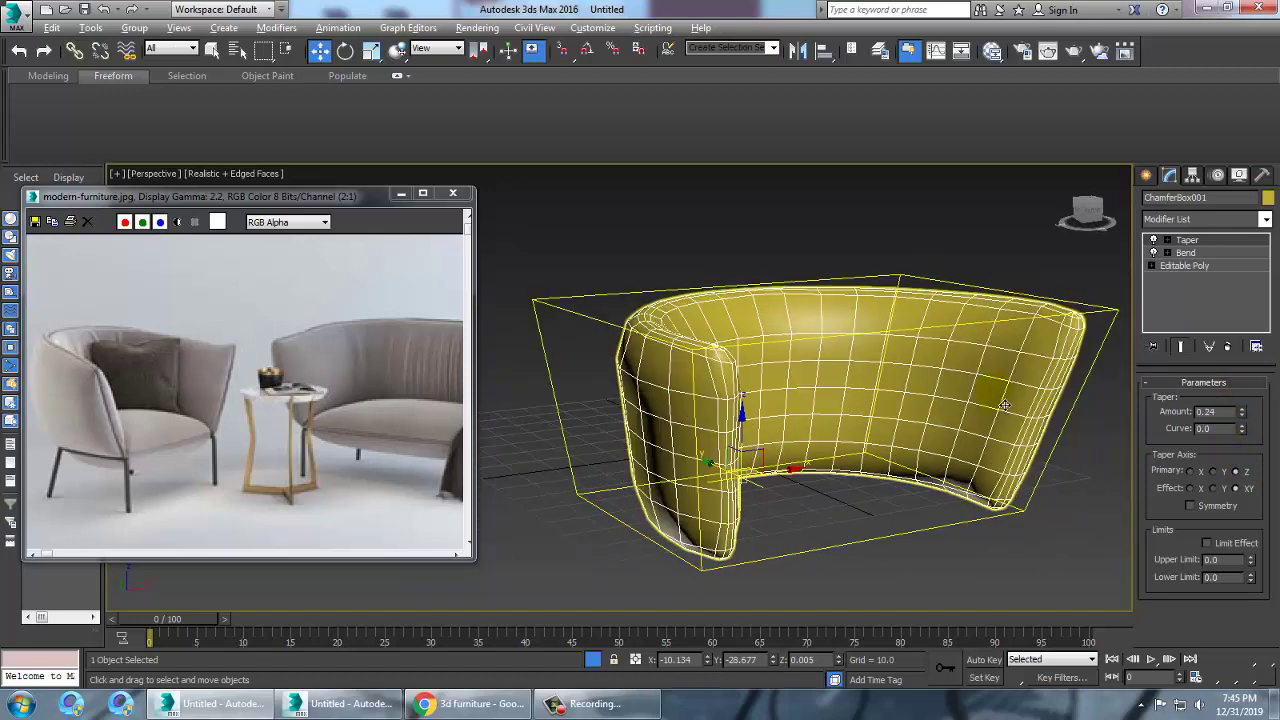
- Try X as the taper's primary axis, settle on Y, and set the taper amount to 0.33 to slope the armrests
middle_click_drag(1002, 400, 1082, 398, "alt")
left_click(1192, 471)
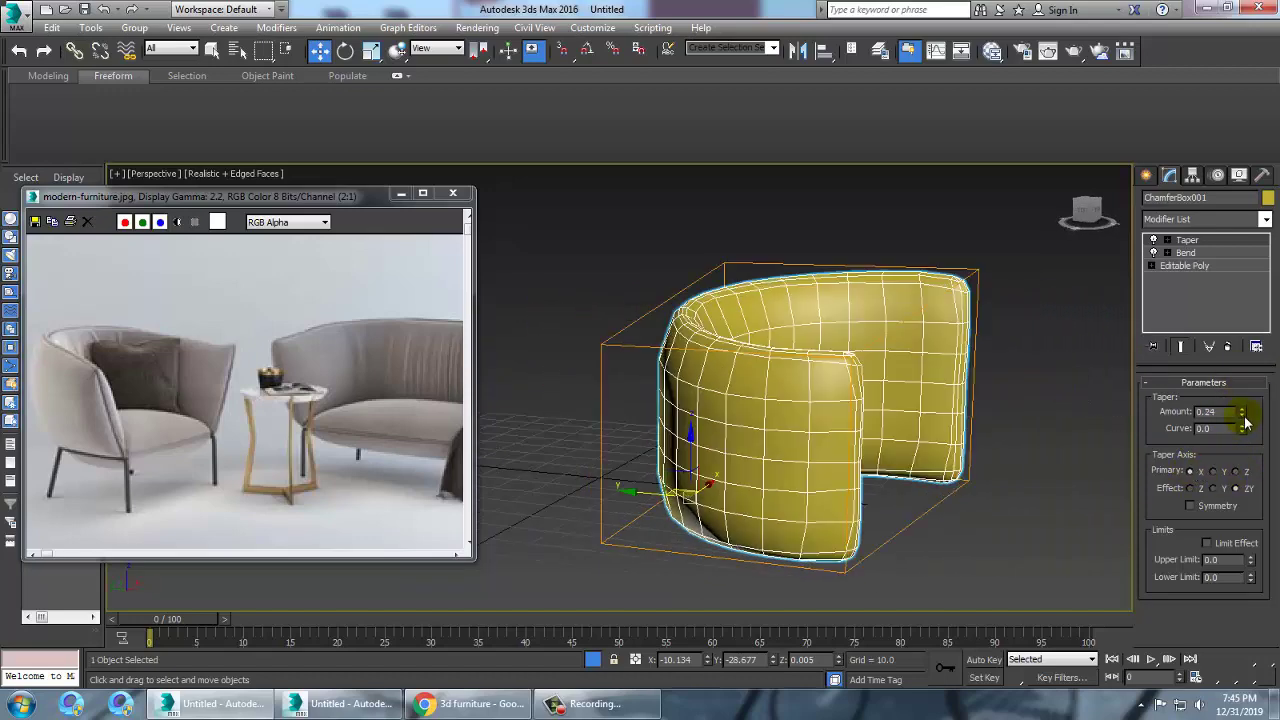
mouse_move(1245, 422)
left_mouse_down()
mouse_move(1245, 405)
mouse_move(1252, 458)
mouse_move(1240, 398)
mouse_move(1239, 410)
left_mouse_up()
left_click(1213, 472)
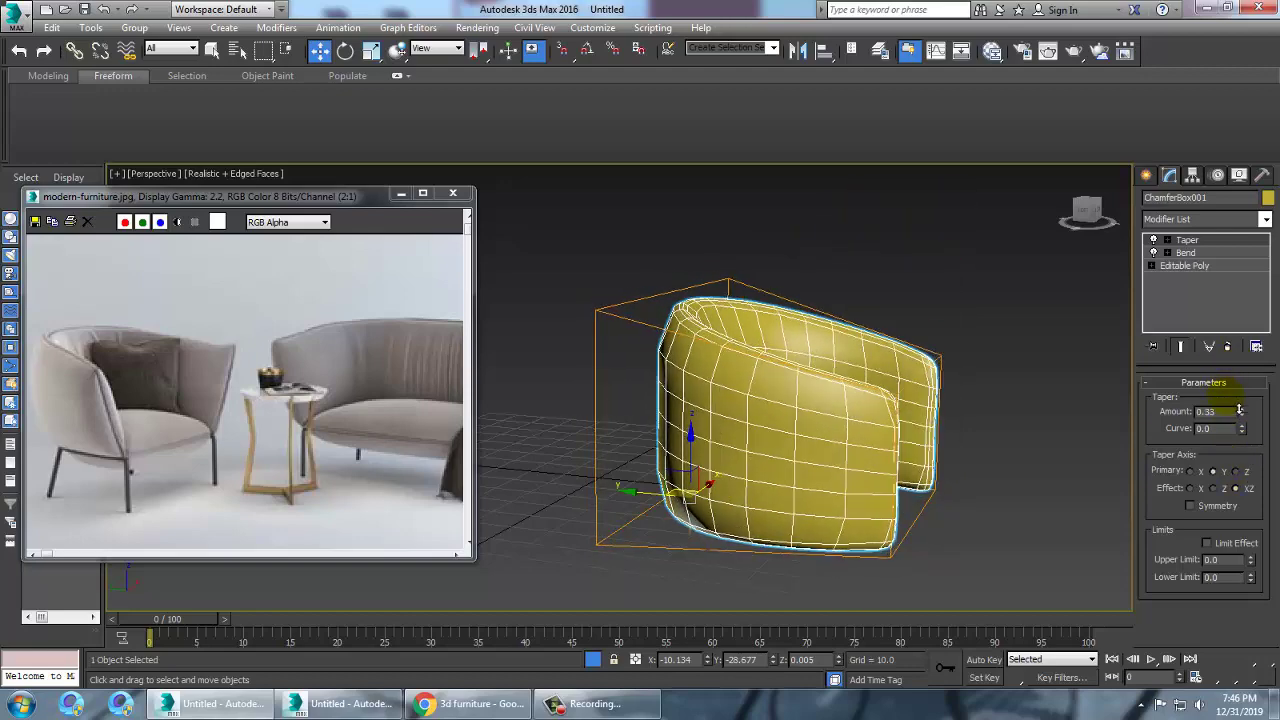
- Set the Bend modifier's angle to 204 and convert the armchair shell to an Editable Poly
middle_click_drag(634, 472, 530, 505, "alt")
left_click(1192, 253)
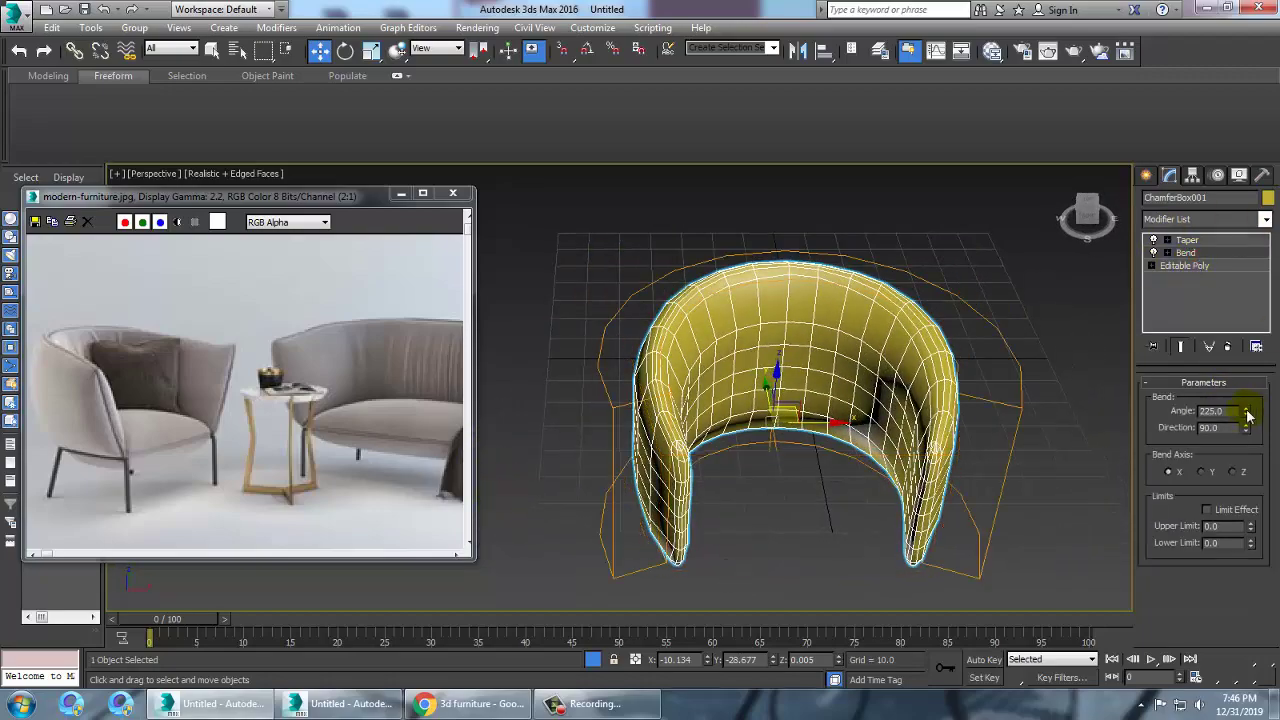
left_click_drag(1260, 427, 1270, 455)
middle_click_drag(845, 436, 853, 381, "alt")
right_click(826, 342)
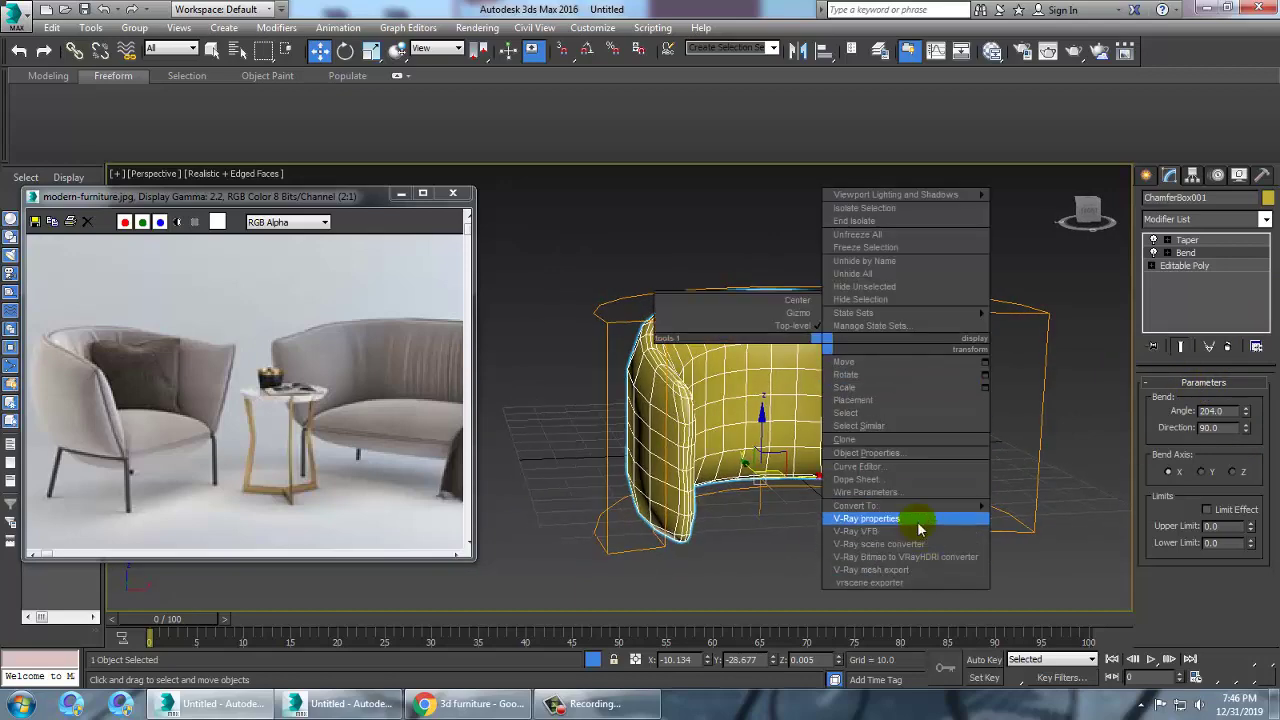
left_click(1062, 520)
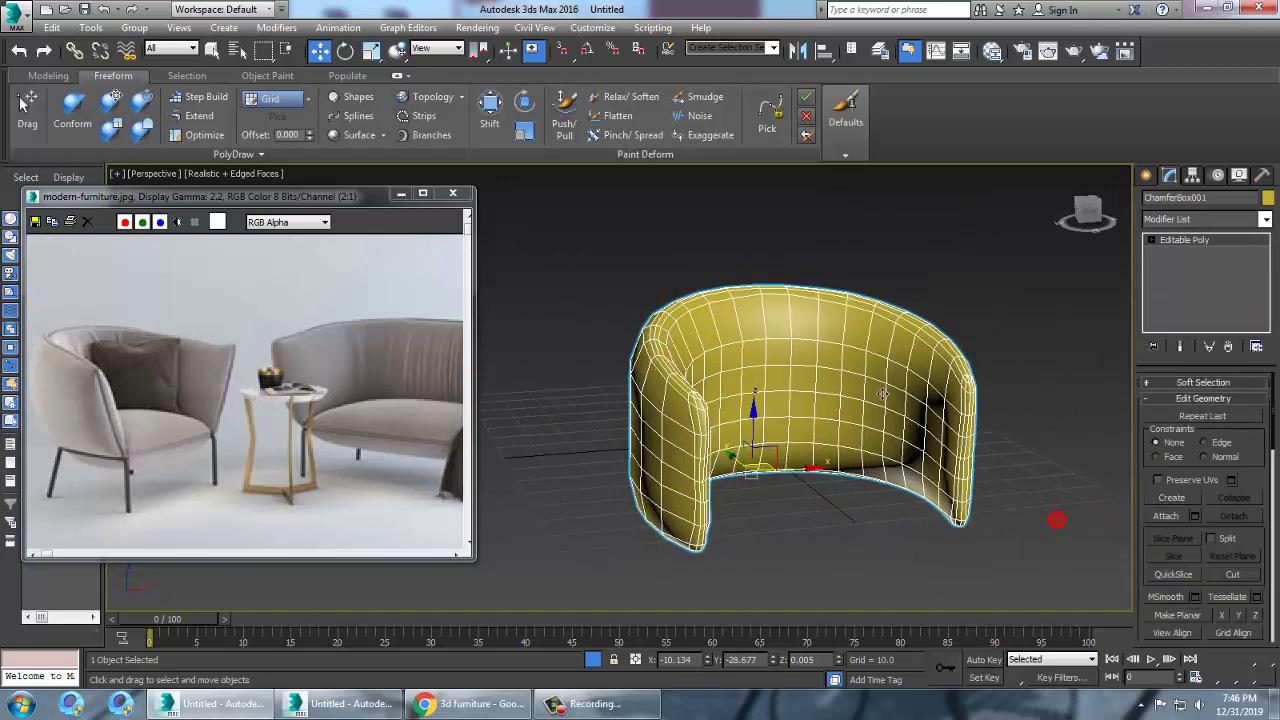
- Add a new Taper modifier to the shell and flare it upward along Z with an amount of 0.16
left_click(1265, 222)
scroll(1220, 300, "down", 15)
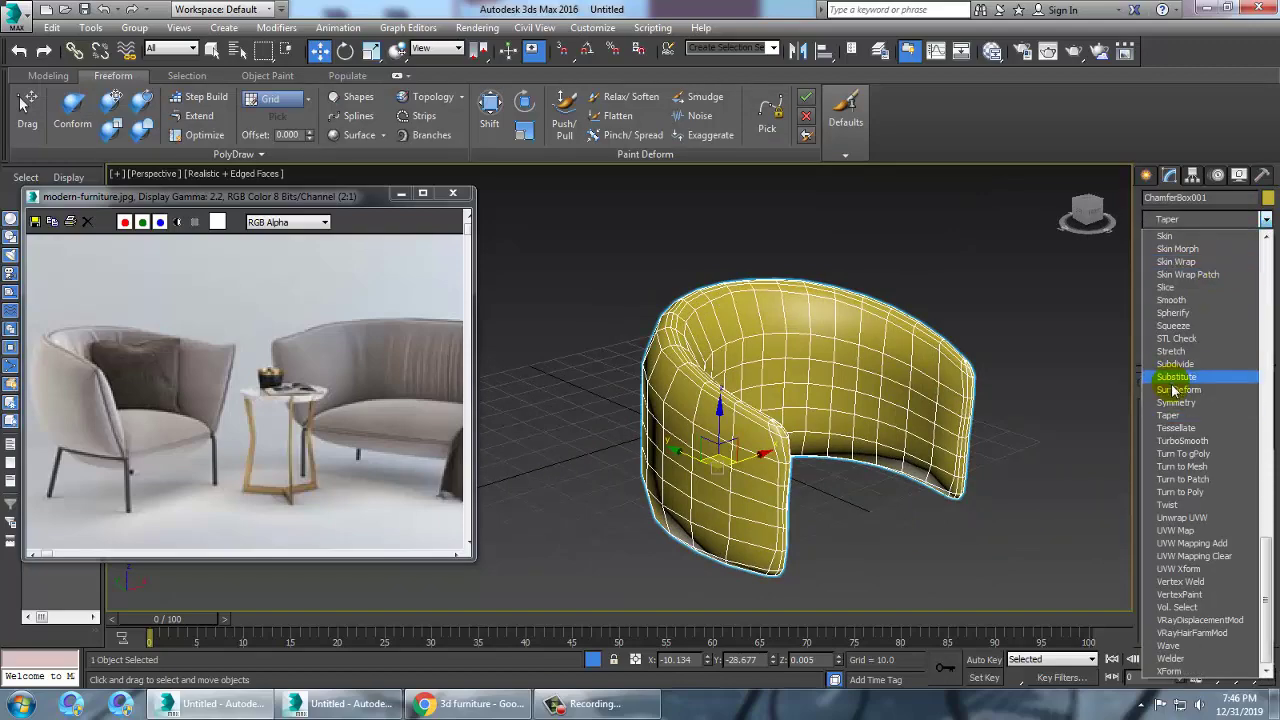
left_click(1170, 415)
left_click_drag(1245, 415, 1250, 410)
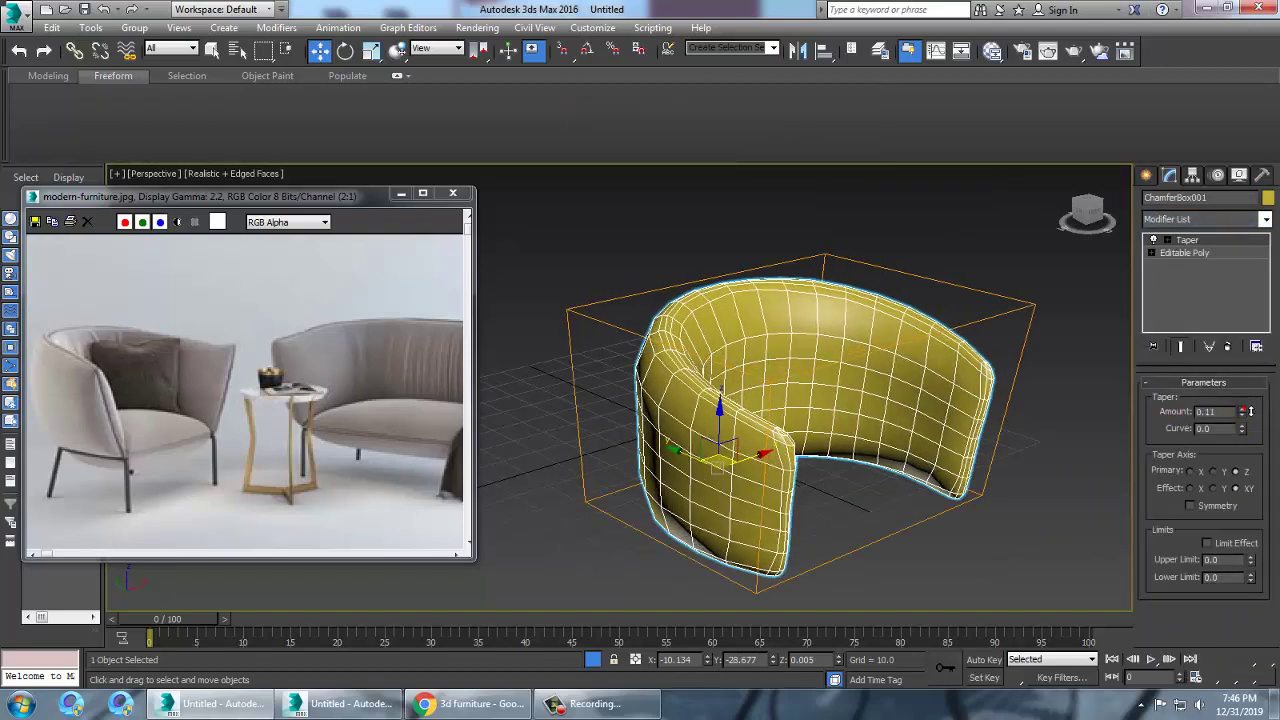
middle_click_drag(862, 428, 940, 390, "alt")
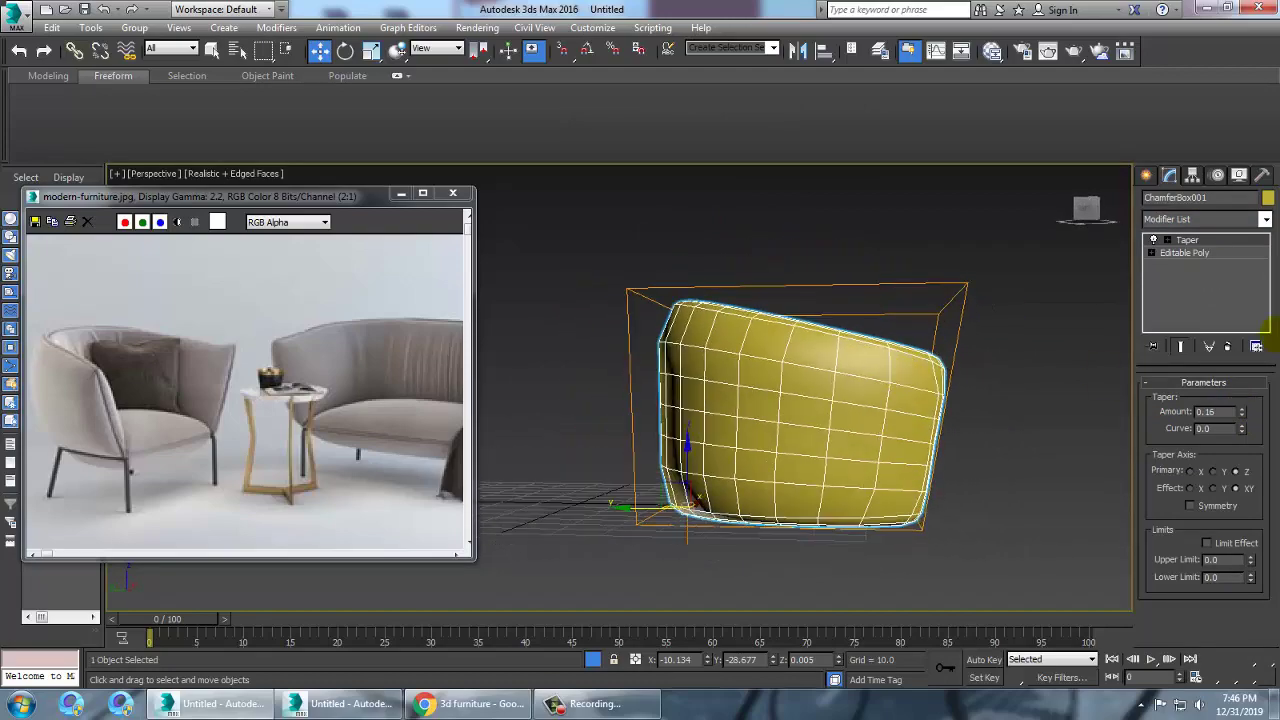
- Add an FFD(box) 4x4x4 modifier and pull the control points at the rear of the backrest slightly outward along Y
left_click(1266, 220)
scroll(1210, 310, "down", 10)
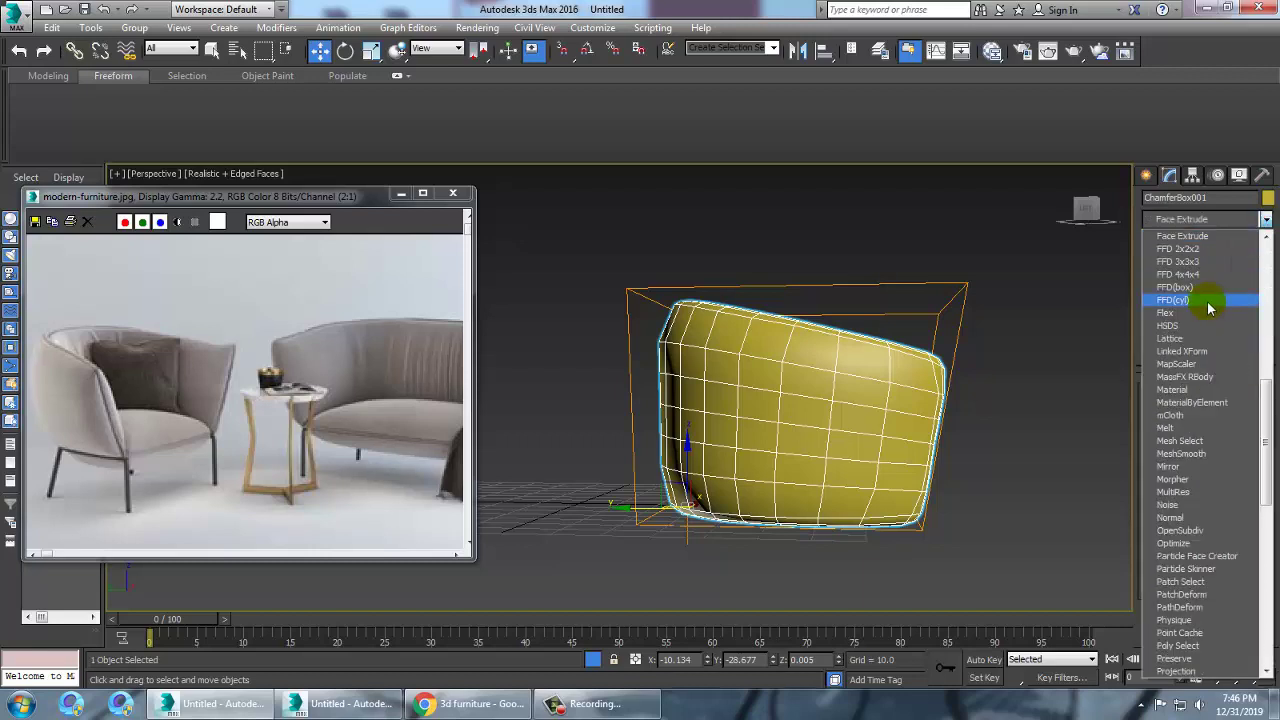
left_click(1201, 287)
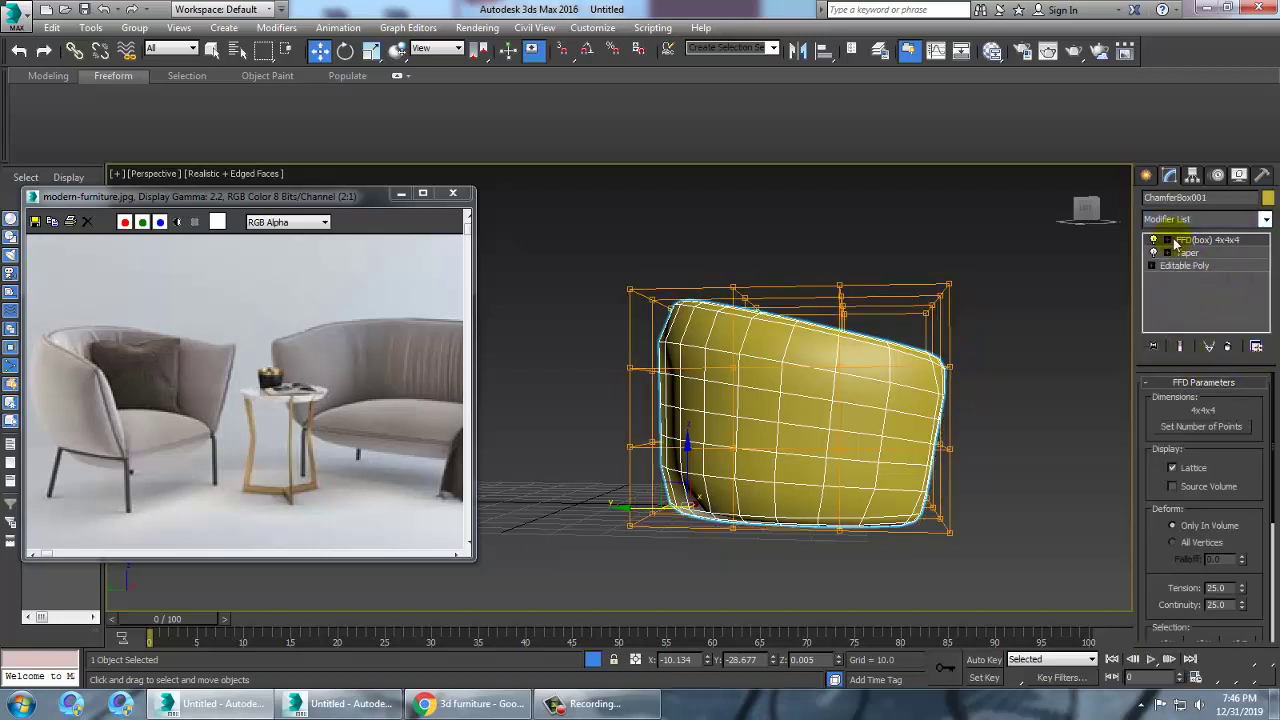
left_click(1167, 240)
left_click(1208, 253)
left_click_drag(631, 519, 656, 511)
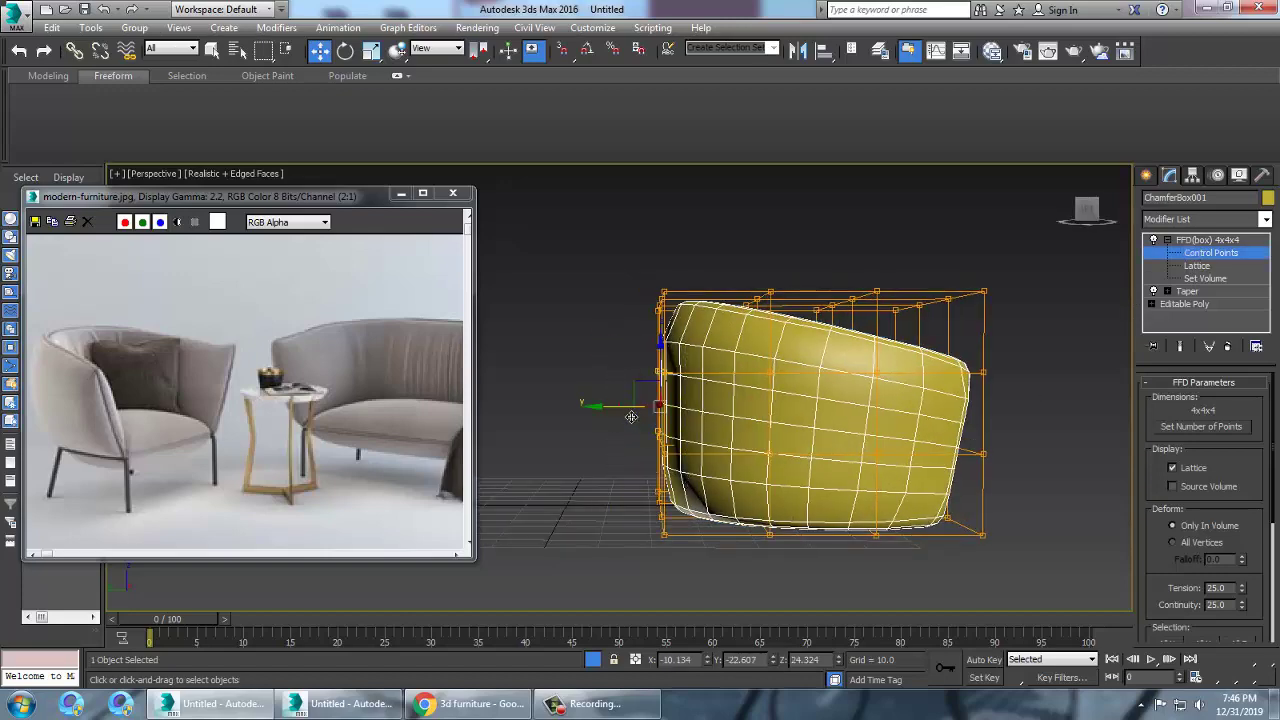
left_click_drag(631, 416, 617, 416)
- Convert the deformed shell to an Editable Poly, give it a light grey object color and deselect it
middle_click_drag(838, 523, 828, 412, "alt")
scroll(678, 343, "up", 4)
middle_click_drag(652, 335, 731, 364)
right_click(676, 296)
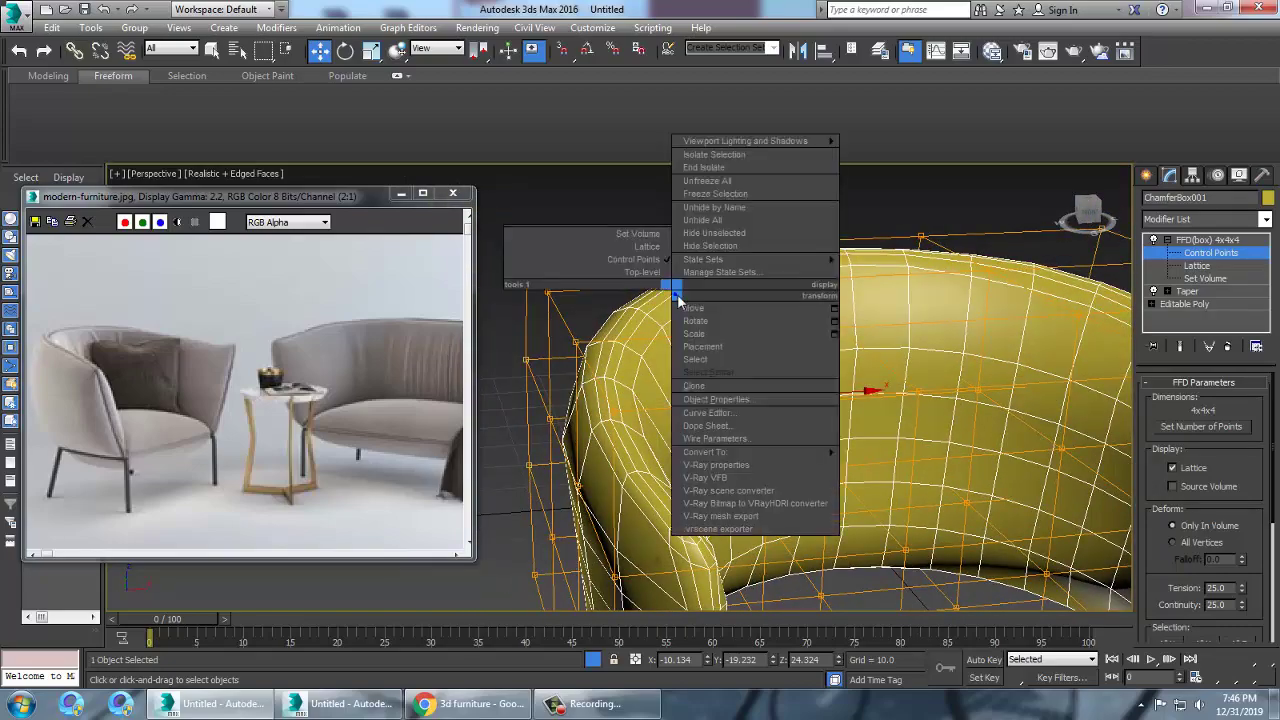
mouse_move(714, 457)
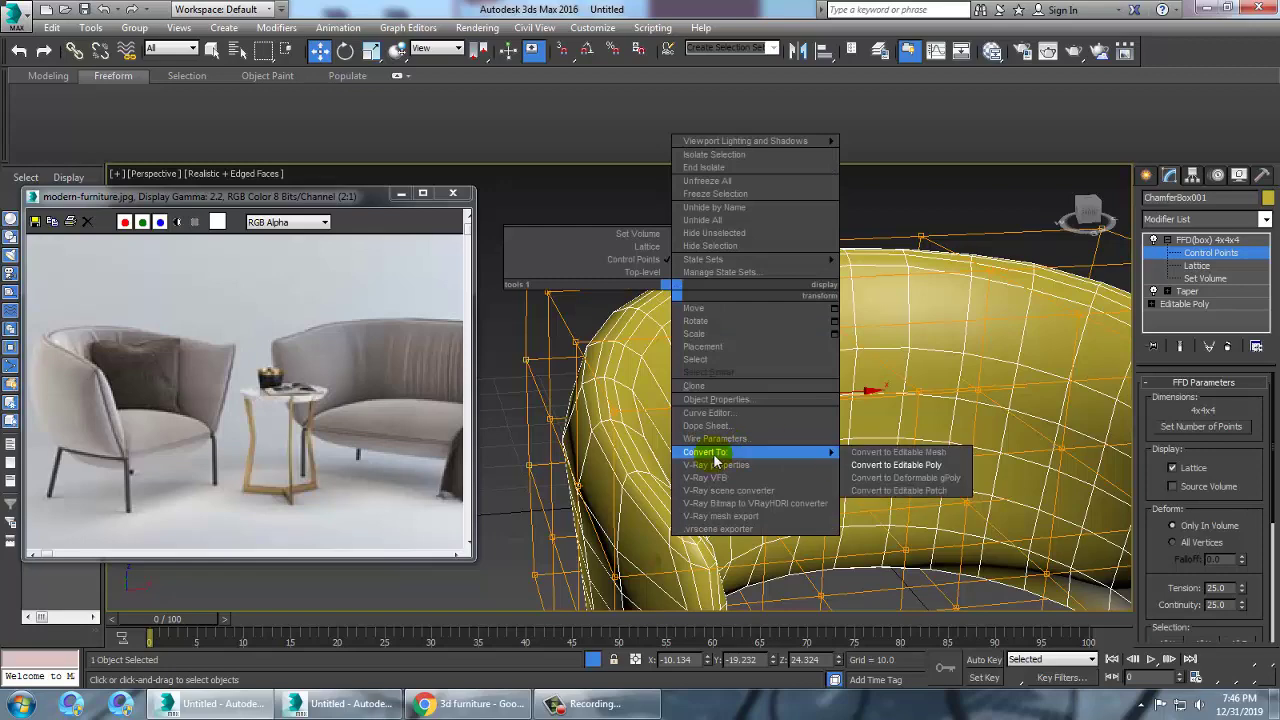
left_click(897, 465)
left_click(1267, 200)
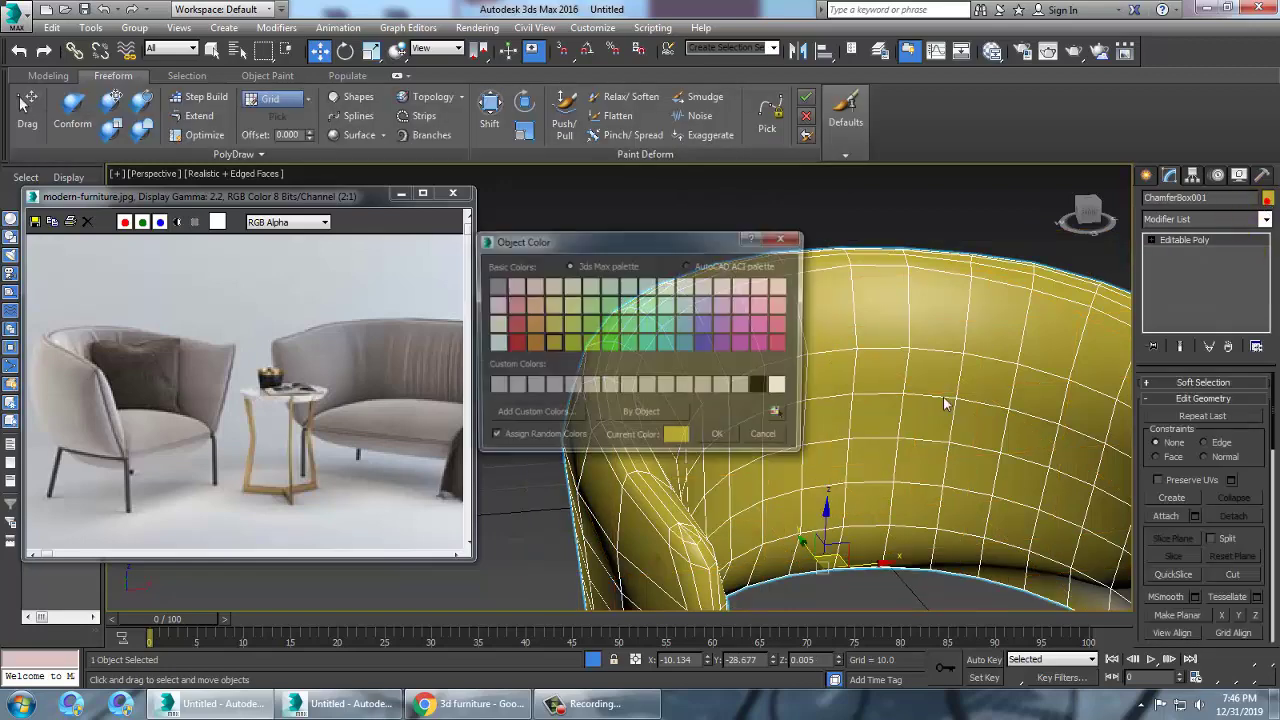
left_click(719, 438)
left_click(576, 297)
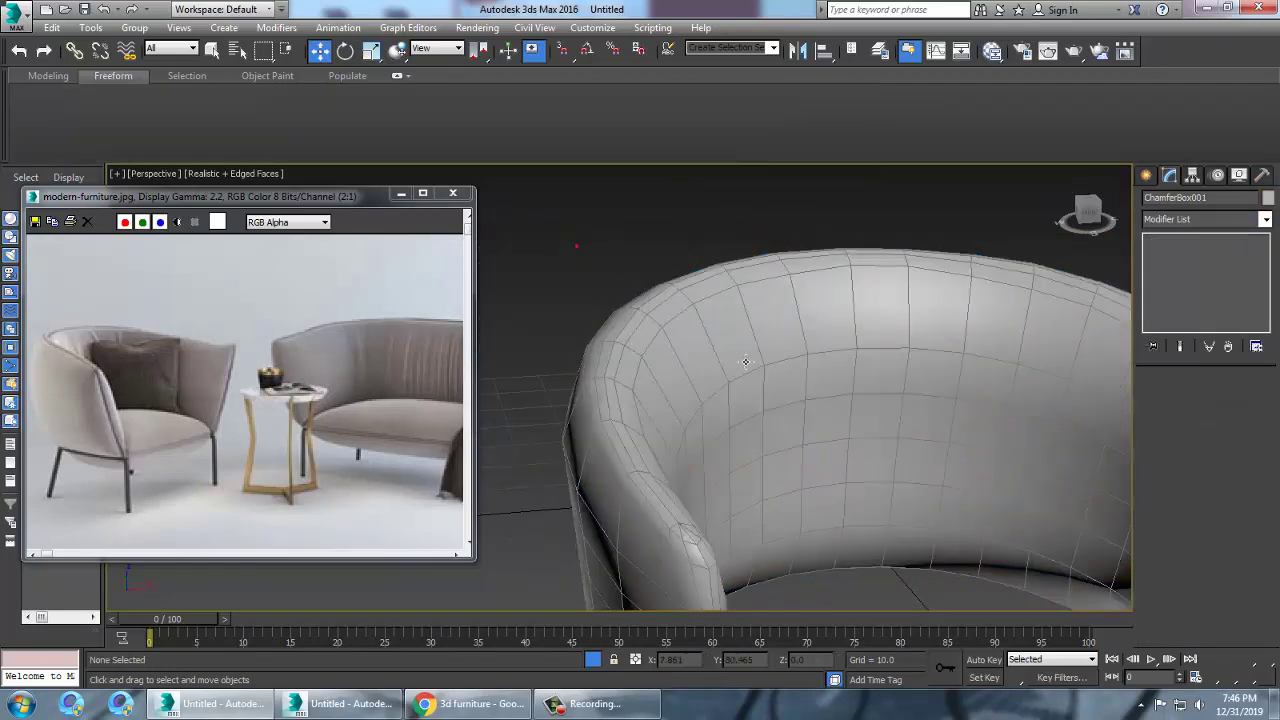
- Turn on NURMS smoothing for the shell with one iteration and inspect the smoothed surface
middle_click_drag(674, 347, 686, 351)
left_click(686, 344)
right_click(679, 346)
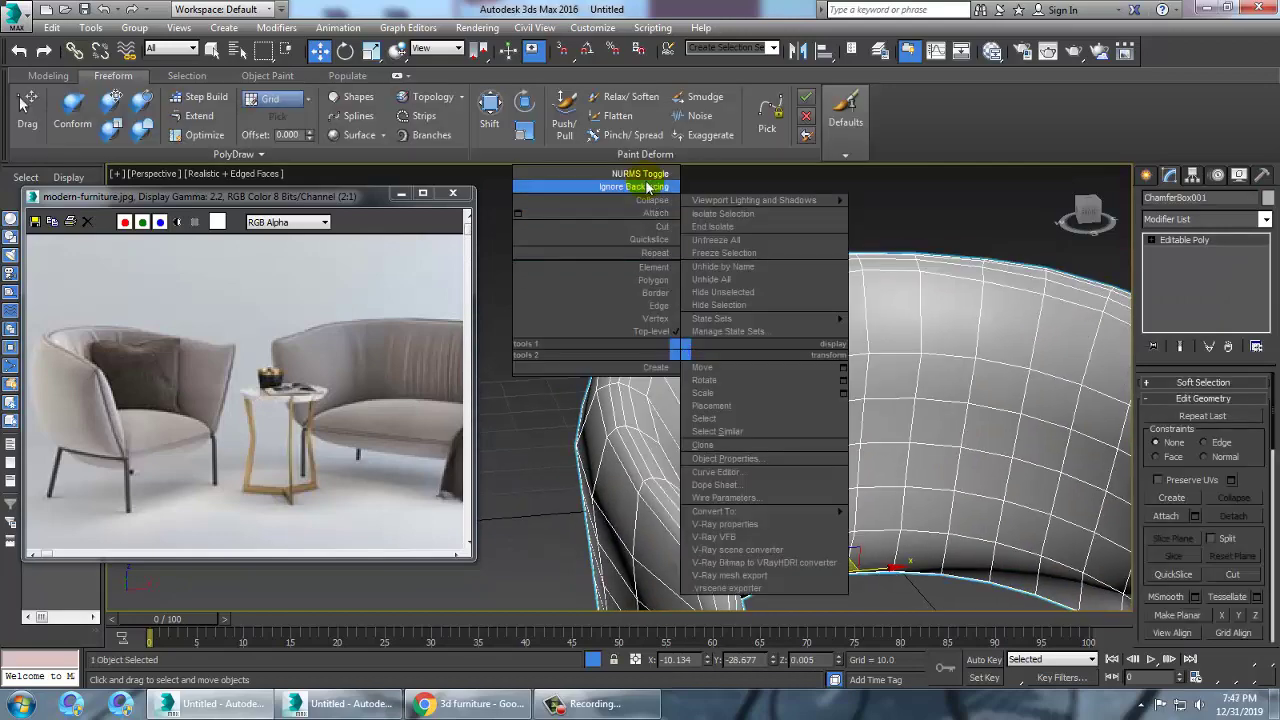
left_click(643, 178)
left_click(617, 252)
mouse_move(740, 340)
middle_mouse_down("alt")
mouse_move(843, 352)
mouse_move(760, 340)
mouse_move(746, 391)
mouse_move(808, 366)
mouse_move(743, 323)
middle_mouse_up("alt")
scroll(760, 340, "down", 5)
scroll(808, 366, "up", 4)
left_click(745, 325)
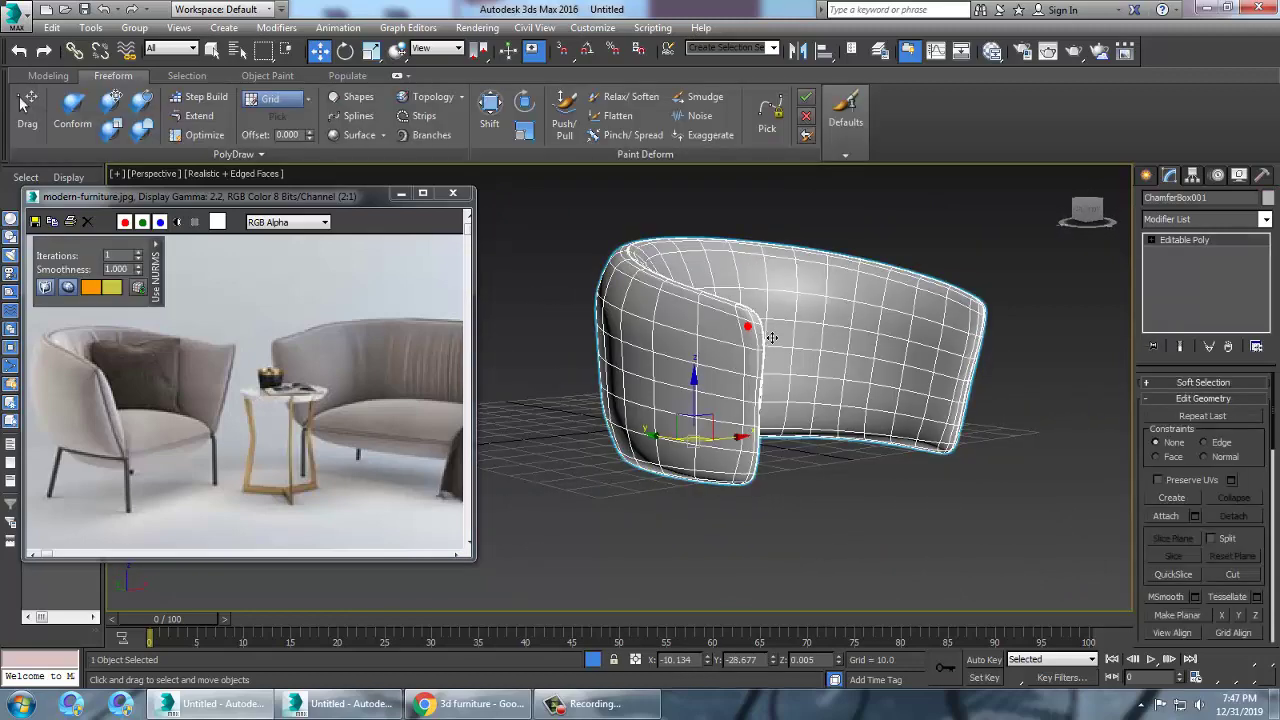
- Turn off NURMS smoothing on the armchair shell
right_click(722, 285)
right_click(748, 422)
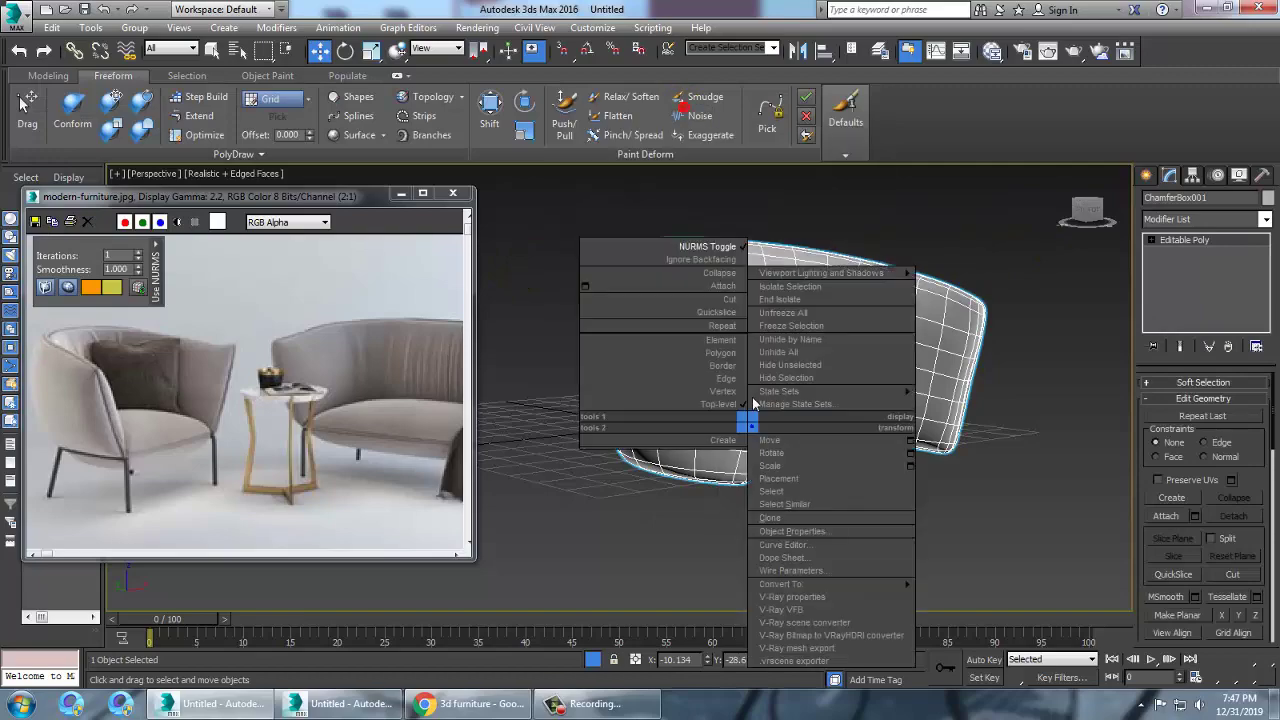
left_click(708, 249)
left_click(703, 249)
middle_click_drag(705, 258, 815, 432, "alt")
- In the Top view, draw a ChamferBox seat between the armrests, about 49 long, 64 wide and 12 high with a fillet of about 4.4
key("alt+w")
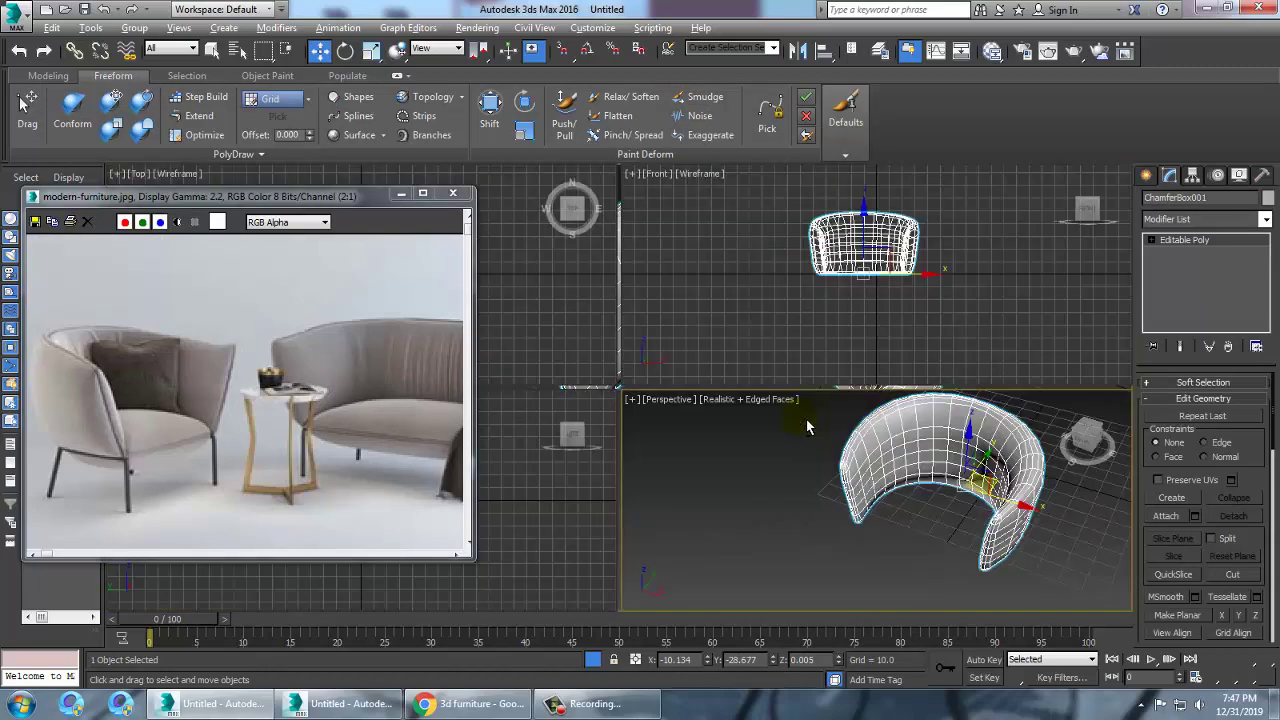
middle_click(600, 299)
key("alt+w")
middle_click_drag(606, 460, 778, 345)
scroll(775, 396, "up", 2)
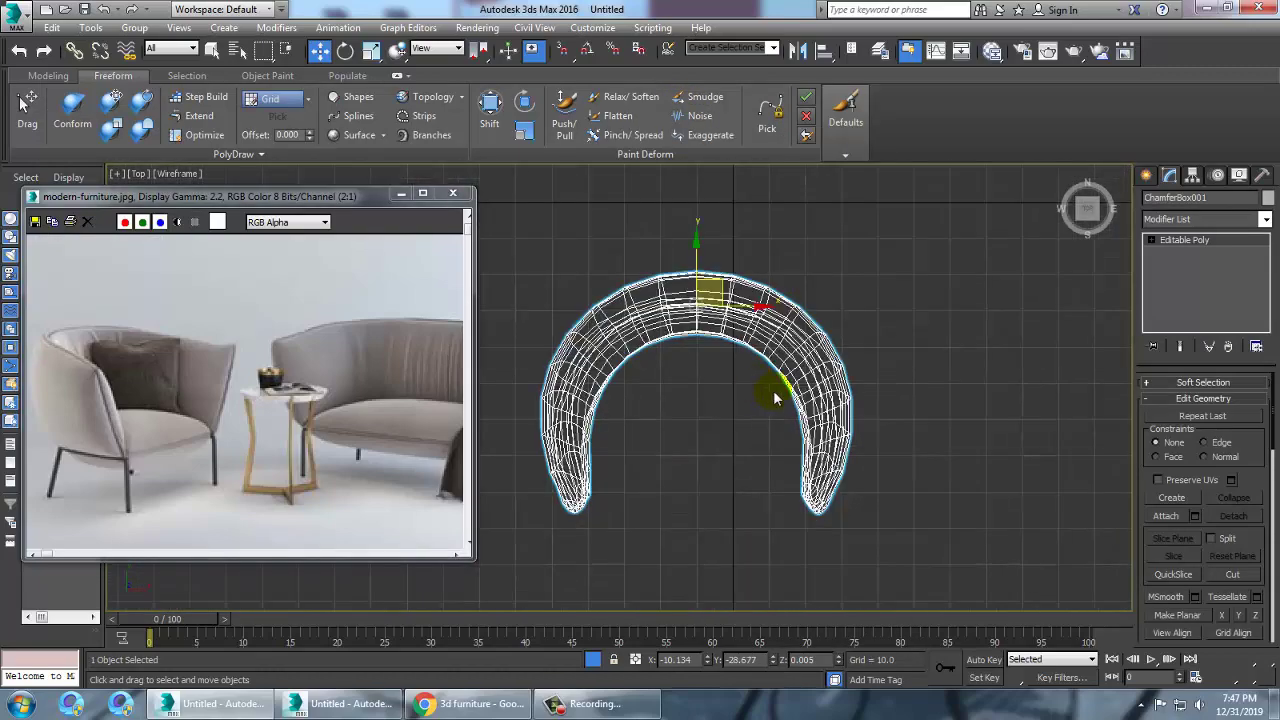
scroll(786, 385, "up", 2)
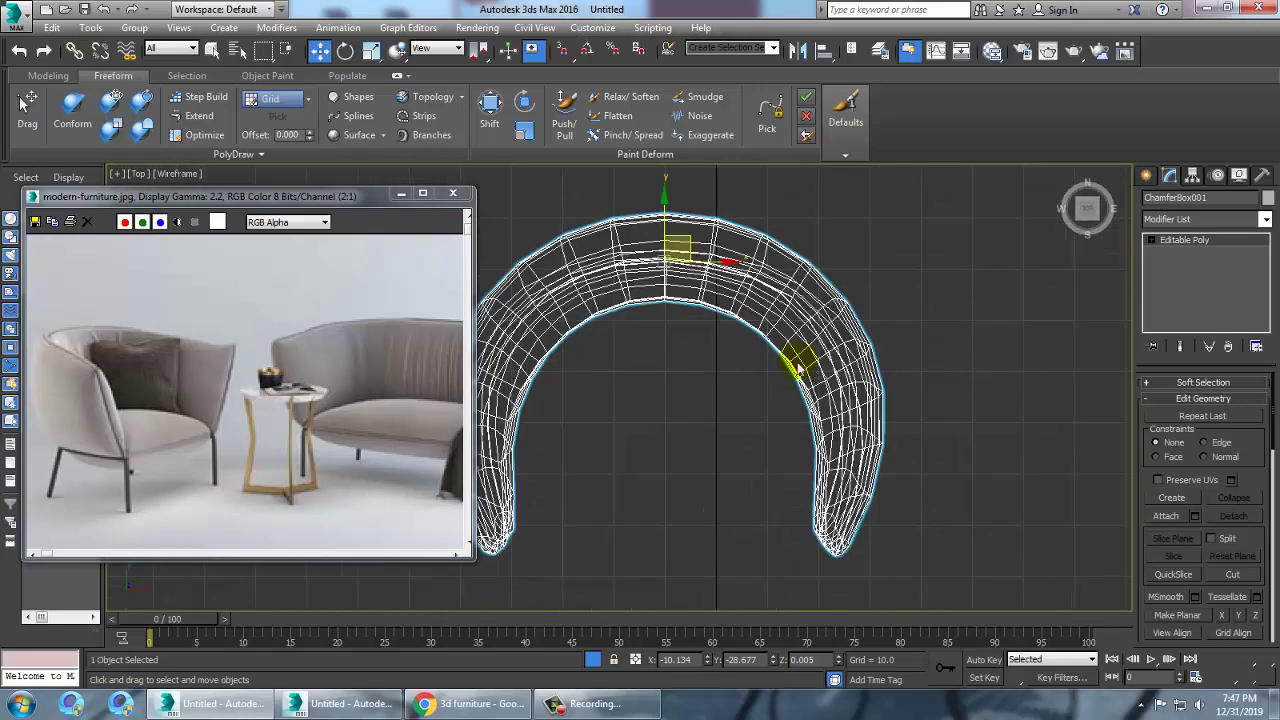
left_click(1147, 176)
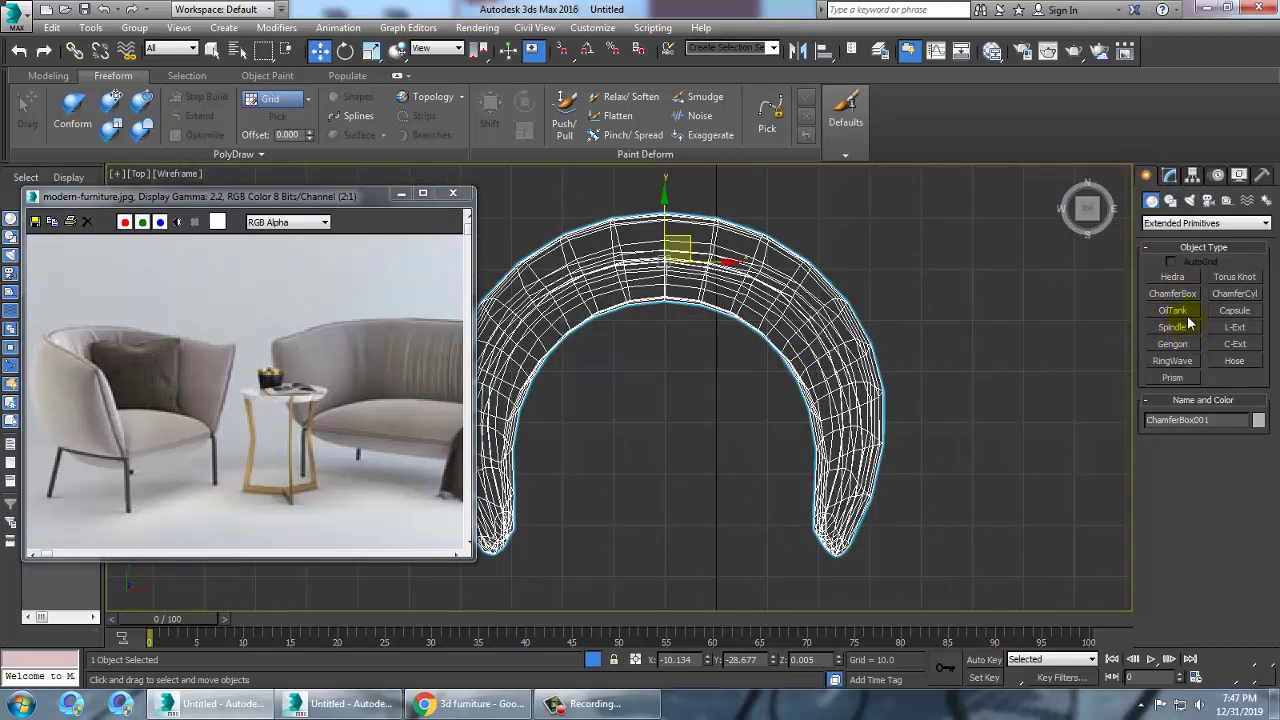
left_click(1178, 228)
left_click(1181, 240)
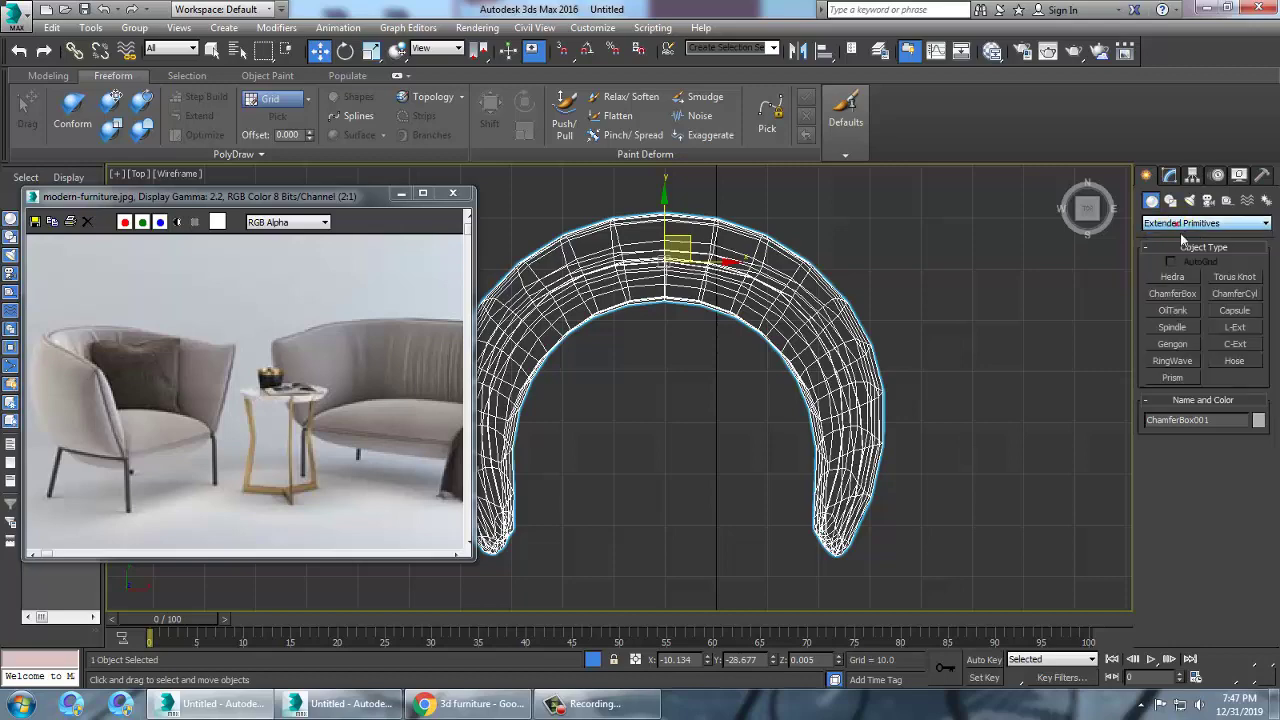
left_click(1173, 294)
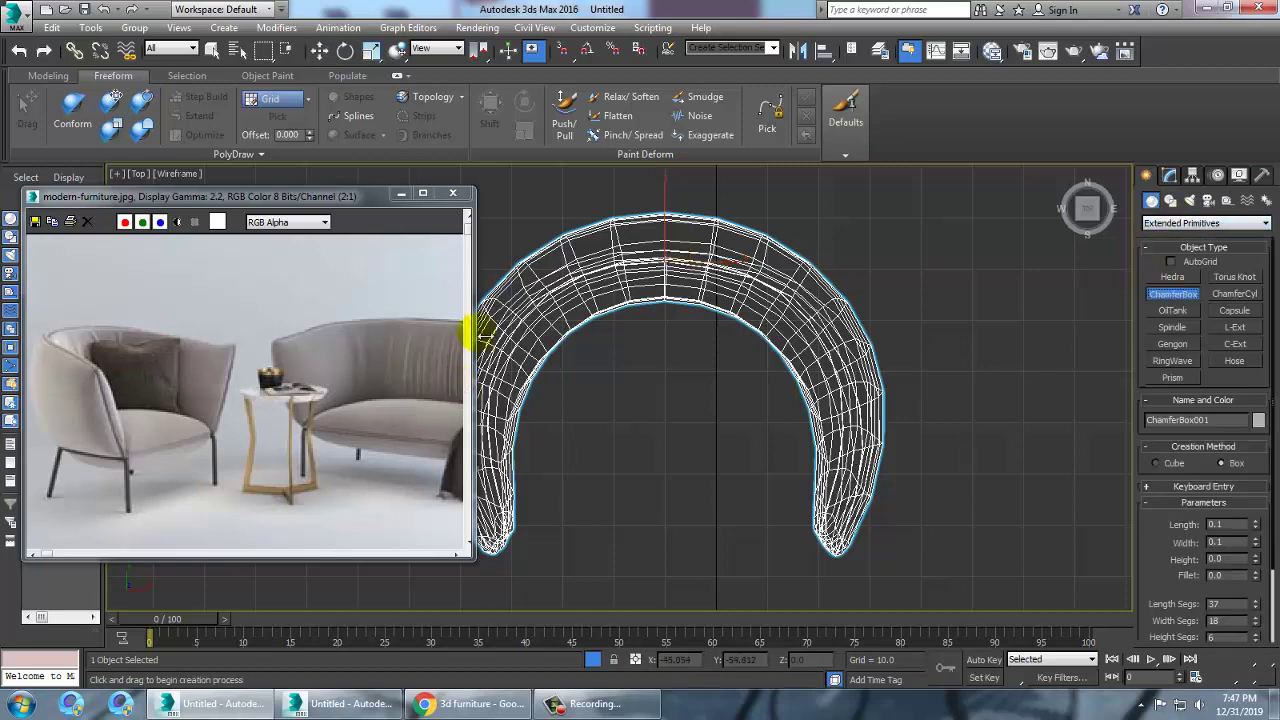
middle_click_drag(752, 364, 813, 349)
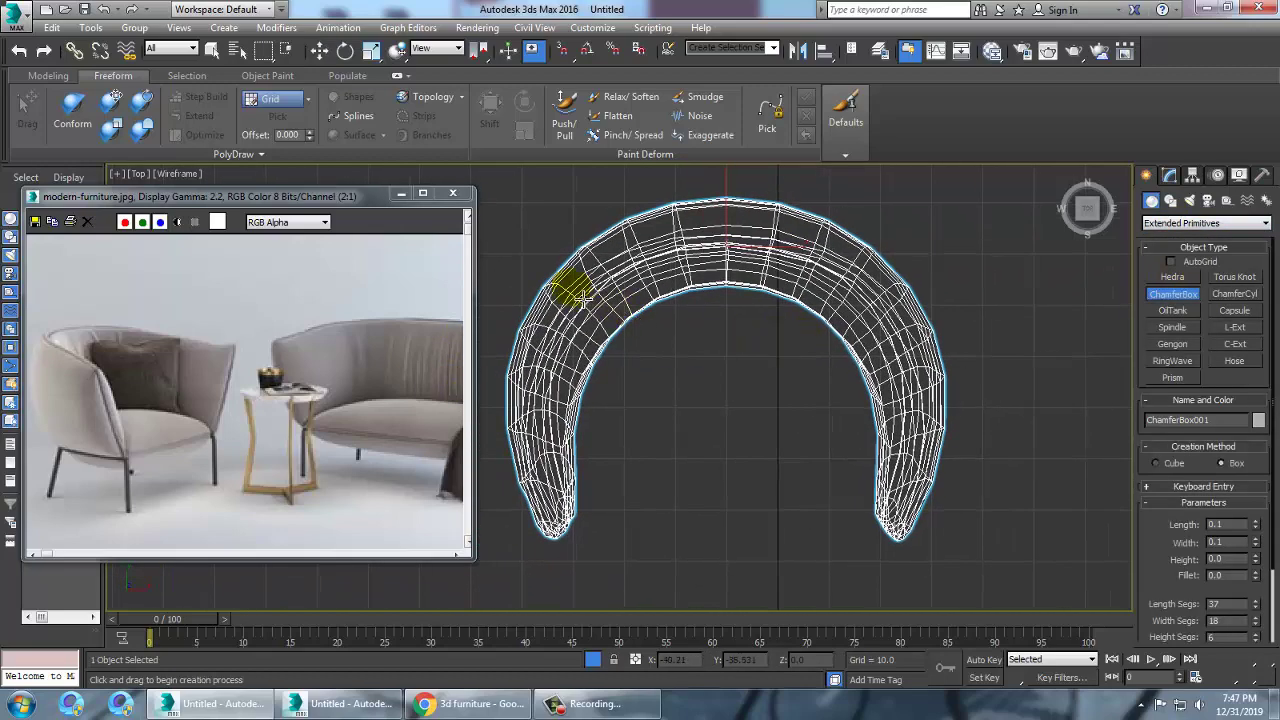
left_click_drag(581, 297, 910, 550)
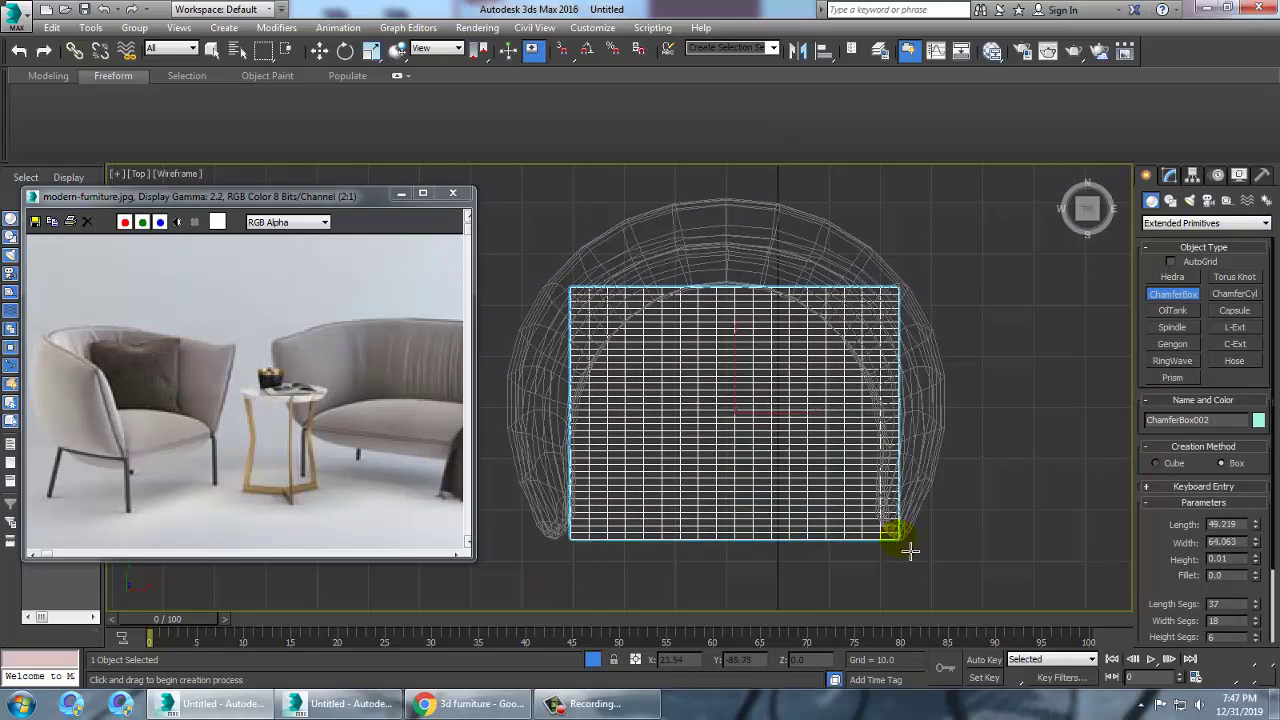
left_click(896, 479)
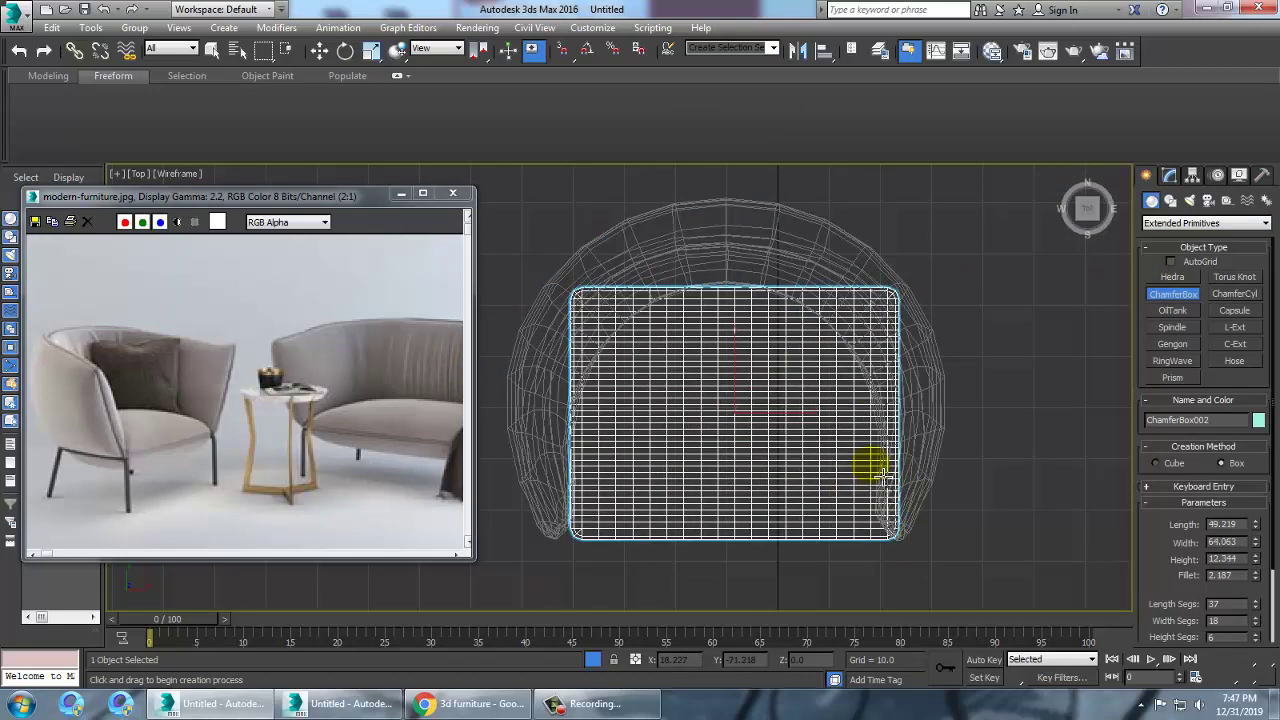
left_click(866, 454)
key("w")
- Reduce the seat ChamferBox to 7 length segments and 9 width segments
key("alt+w")
key("alt+w")
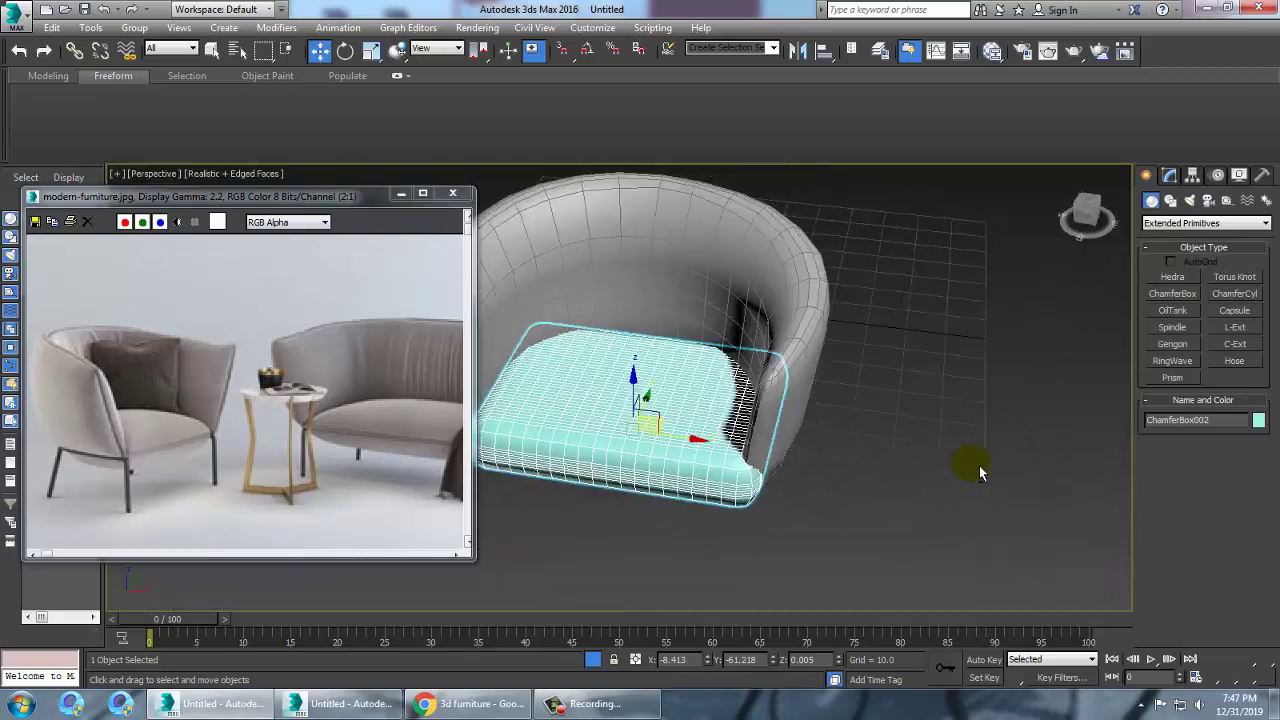
middle_click_drag(971, 463, 926, 435, "alt")
scroll(803, 403, "up", 5)
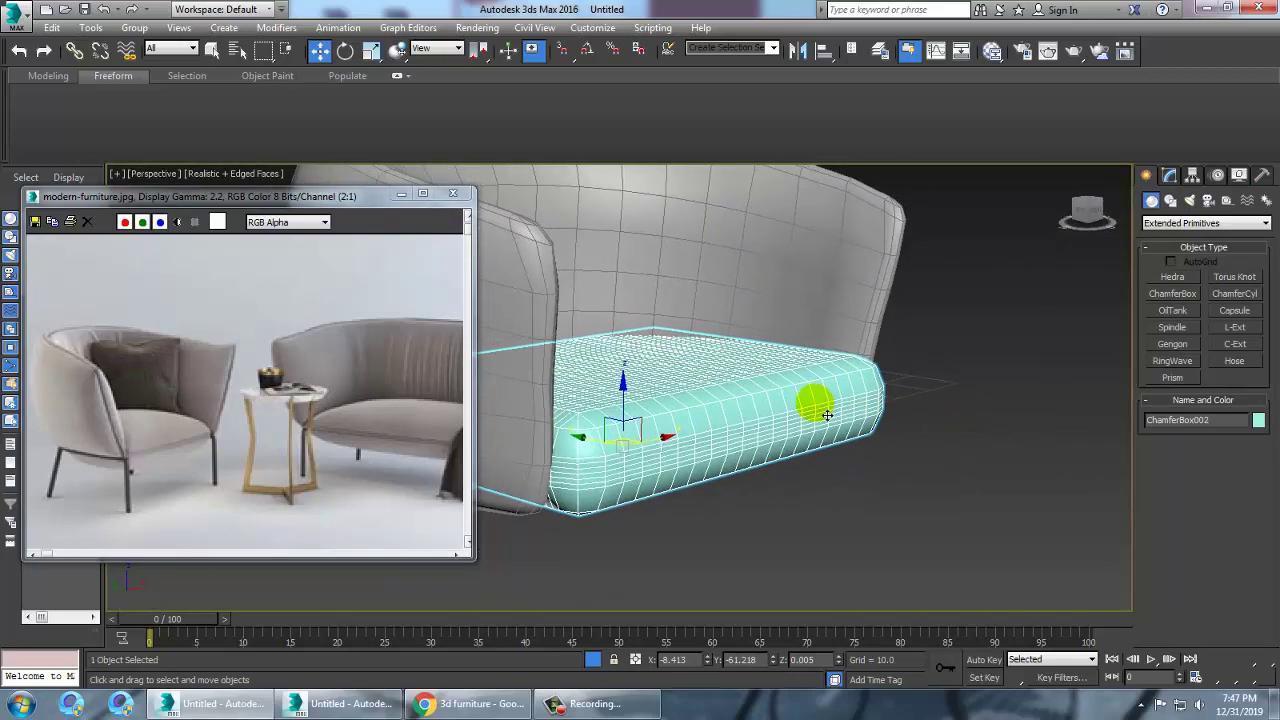
middle_click_drag(609, 351, 708, 411, "alt")
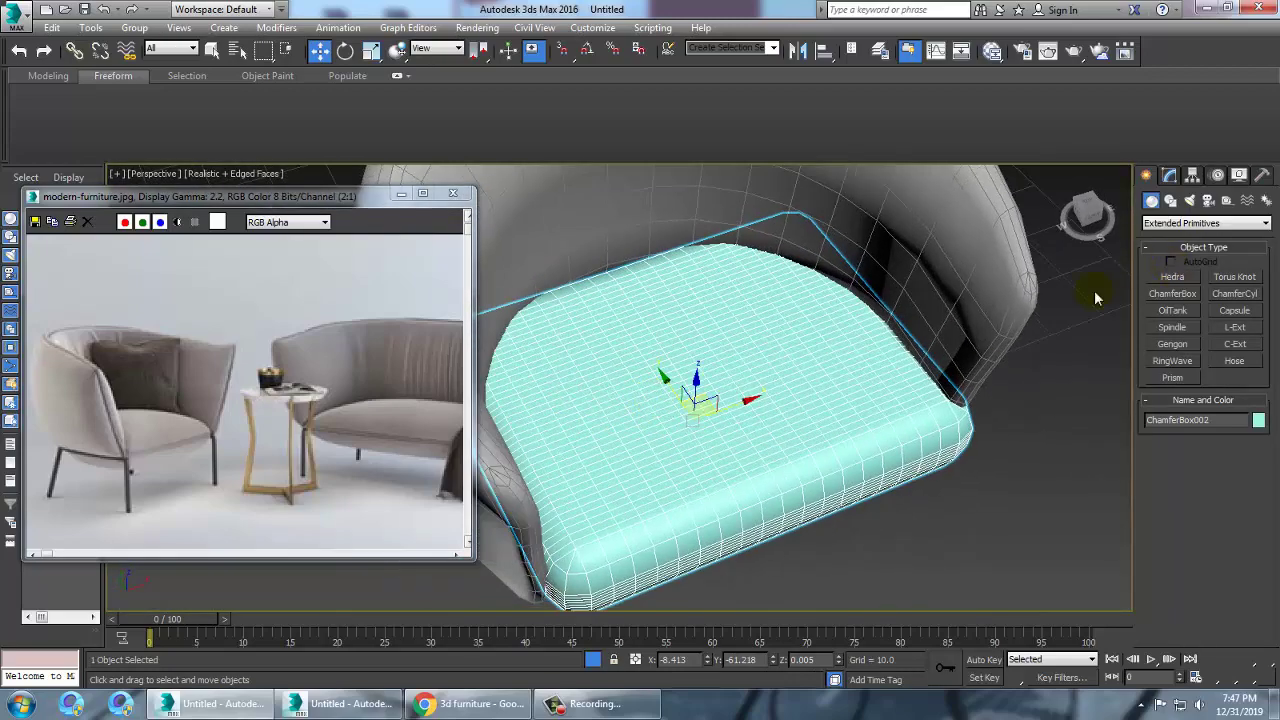
middle_click_drag(863, 443, 1053, 190, "alt")
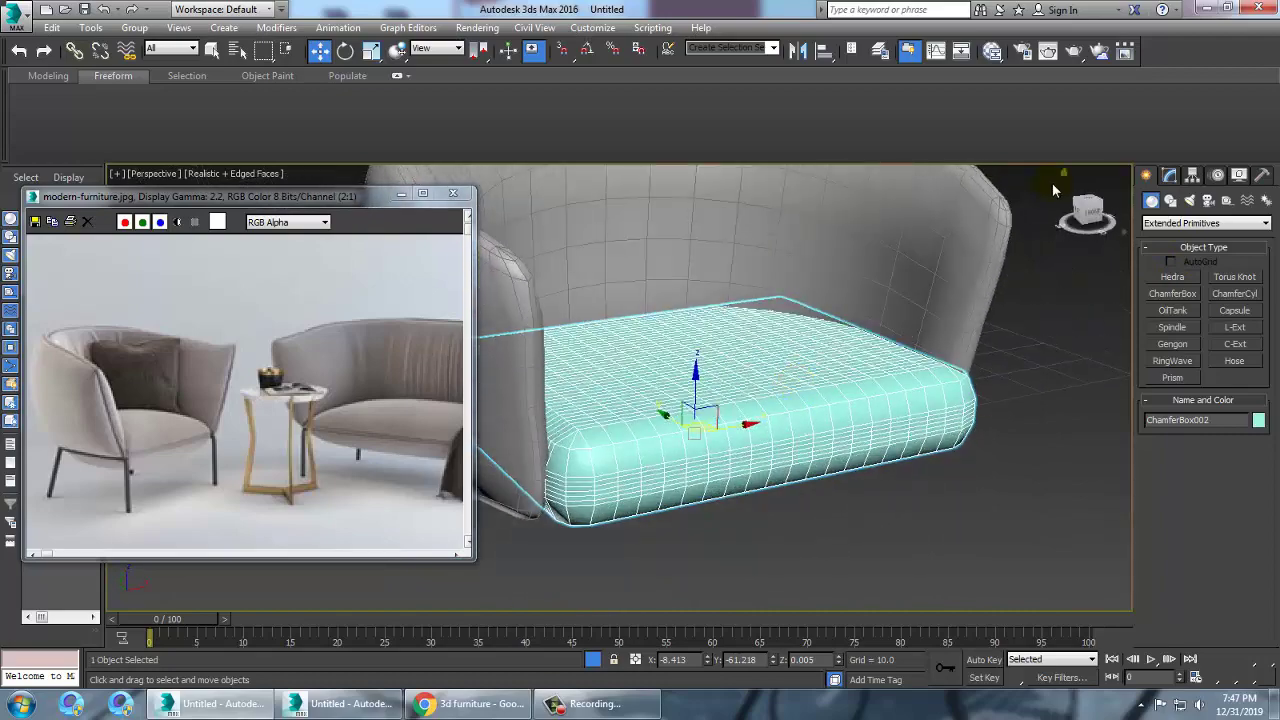
left_click(1168, 177)
left_click_drag(1255, 486, 1269, 519)
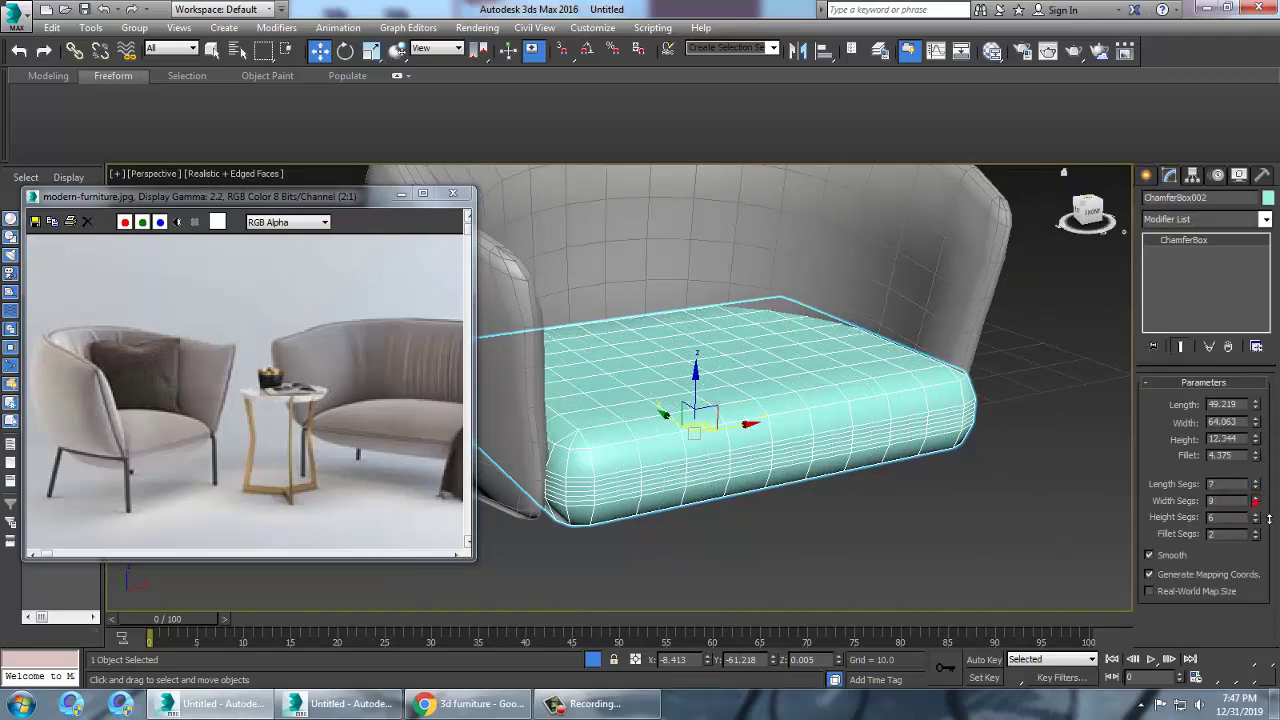
middle_click_drag(1118, 472, 950, 350, "alt")
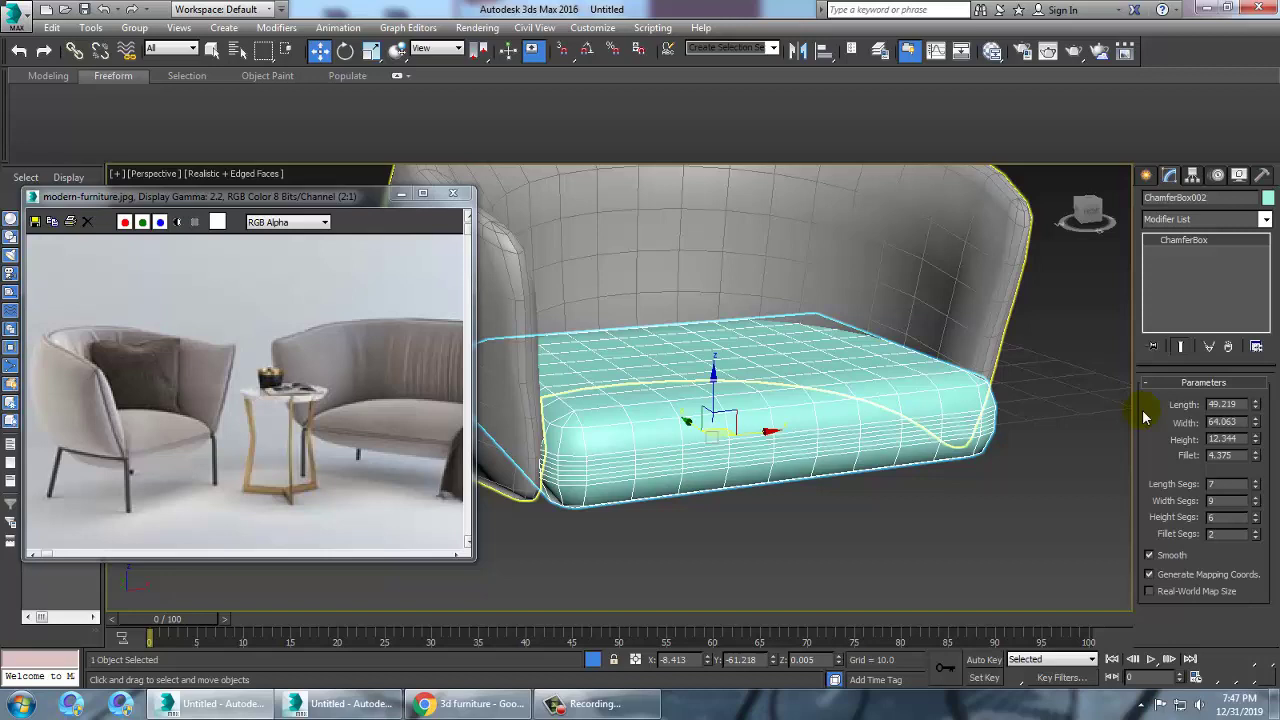
- Add an FFD(box) modifier to the seat with 5x5x5 control points and show all four viewports
left_click(1265, 221)
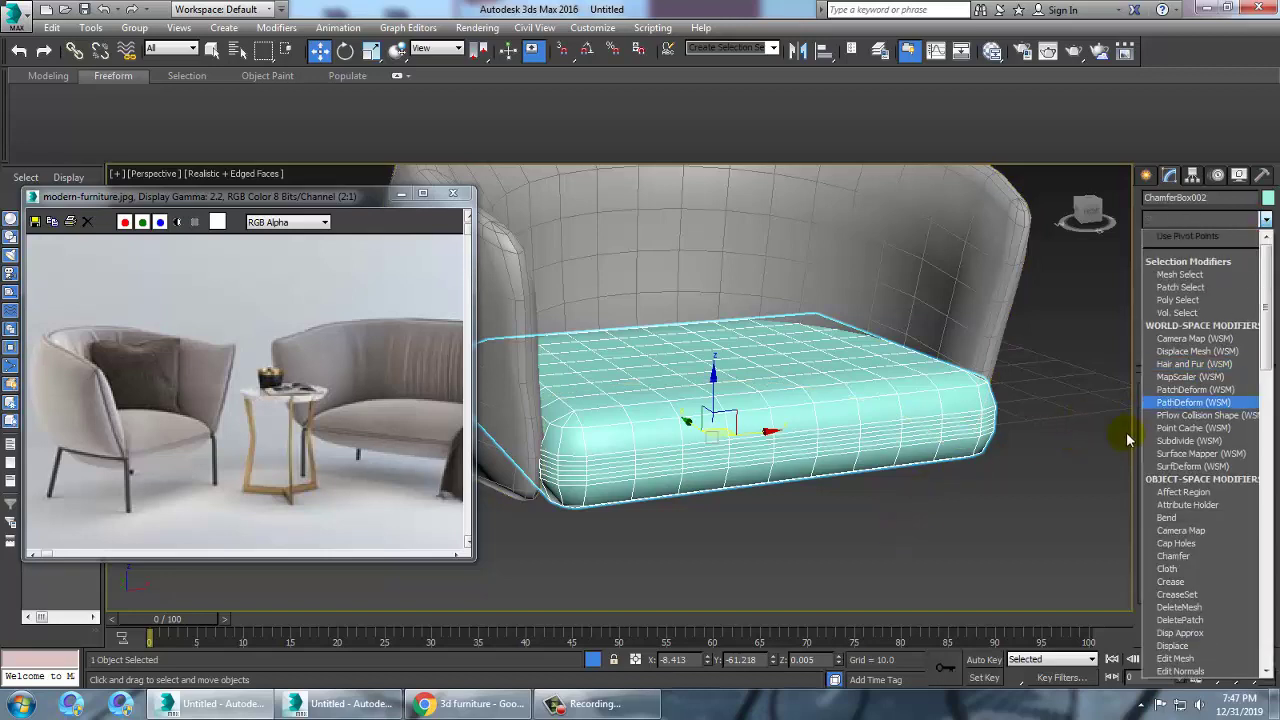
key("f")
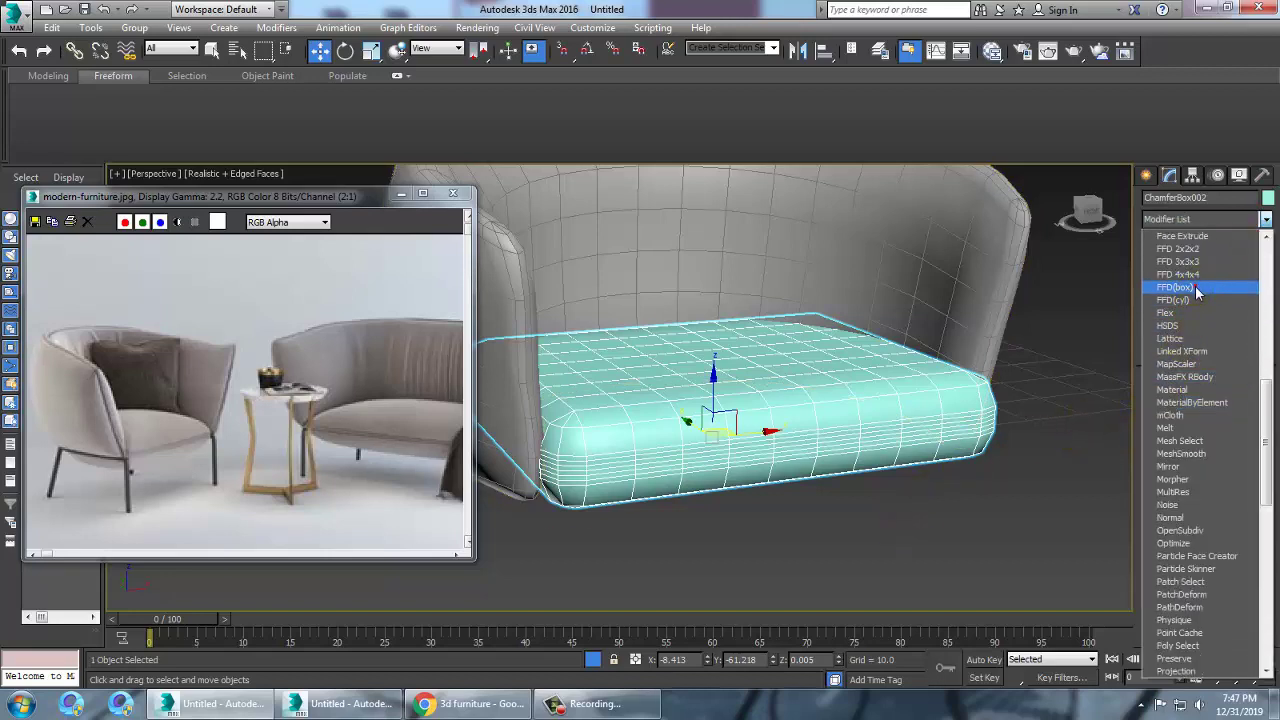
left_click(1195, 287)
left_click(1204, 427)
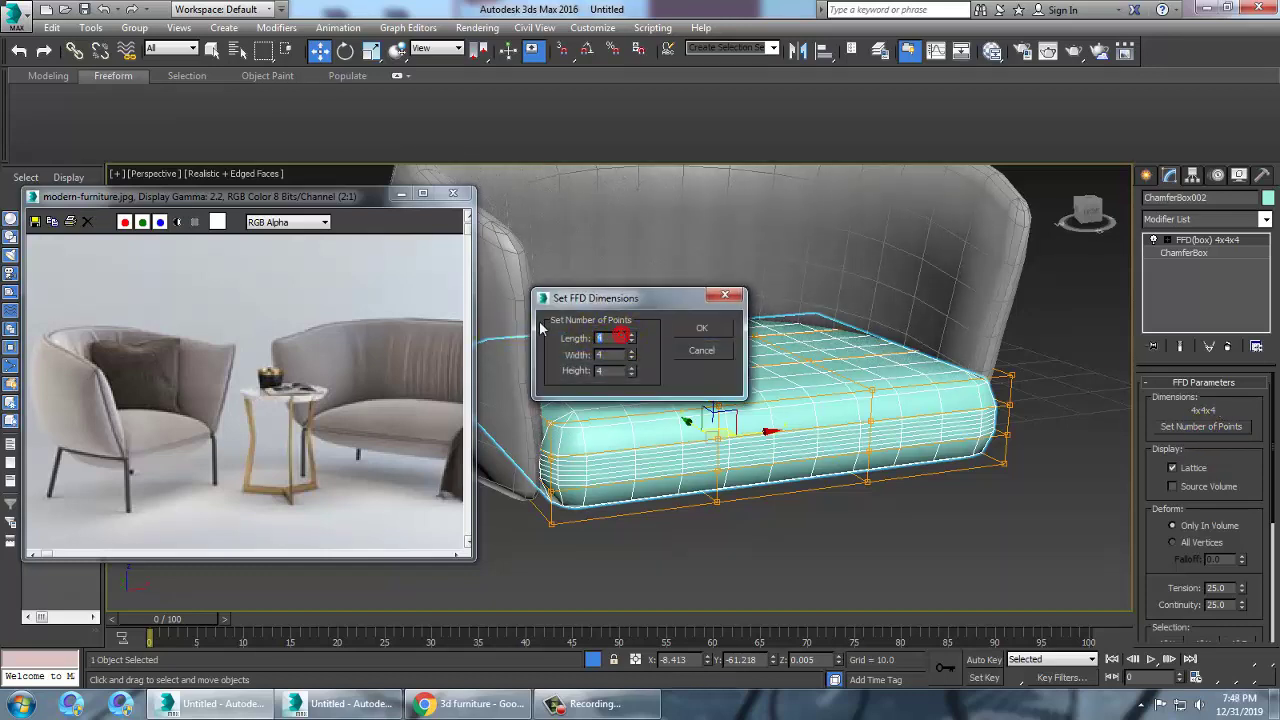
left_click(712, 331)
key("alt+w")
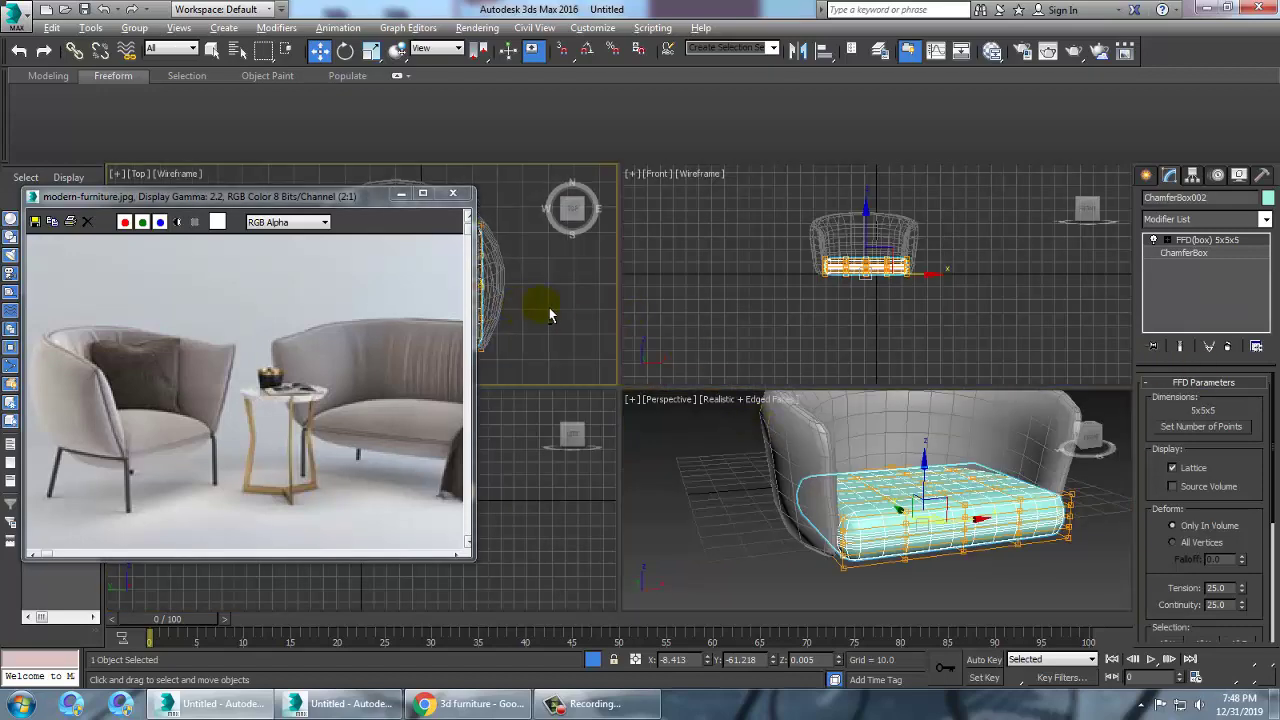
- In the Top view, edit the seat's FFD control points and move the middle rear points toward the backrest to curve the rear edge
key("alt+w")
left_click(1166, 241)
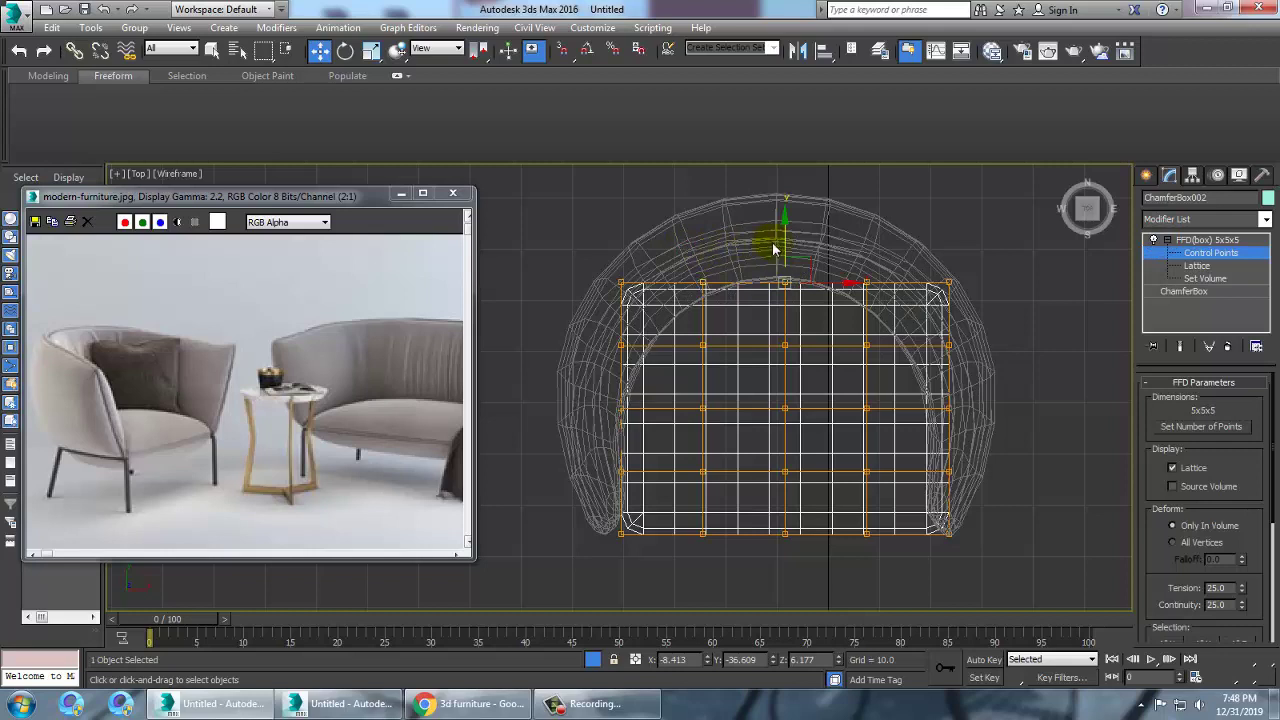
left_click_drag(787, 245, 794, 197)
key("ctrl+z")
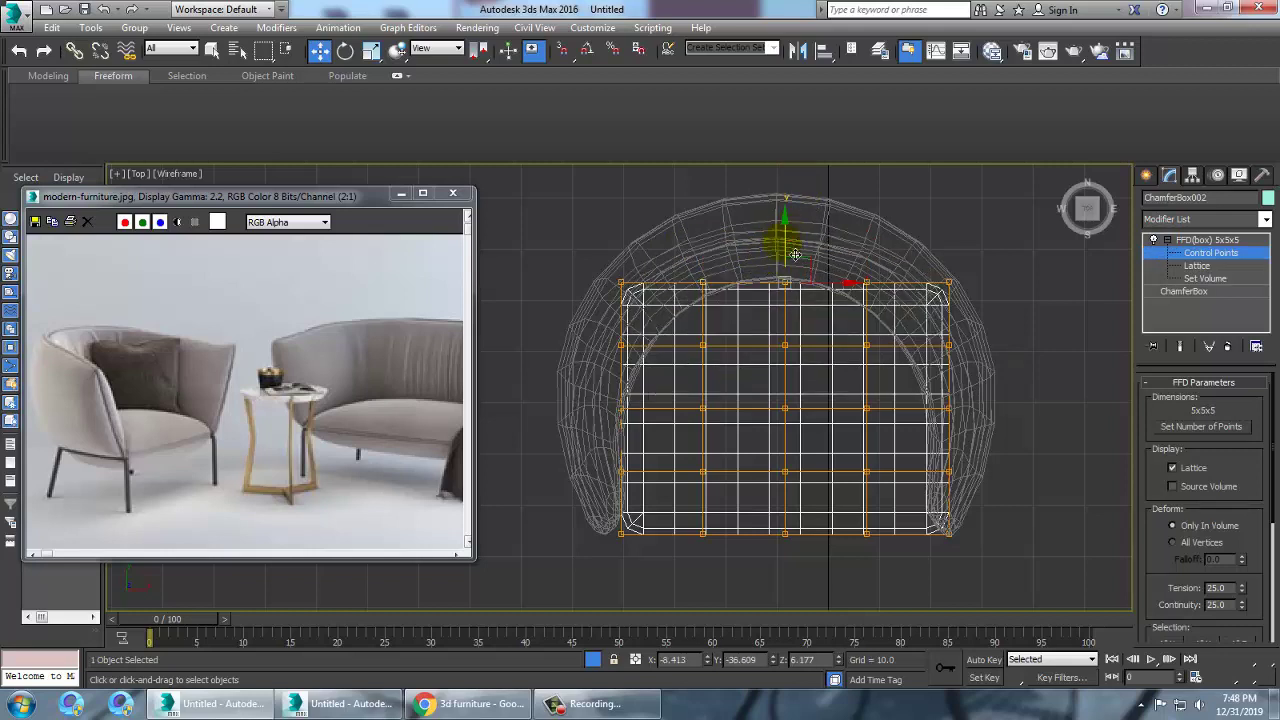
left_click_drag(795, 254, 802, 229)
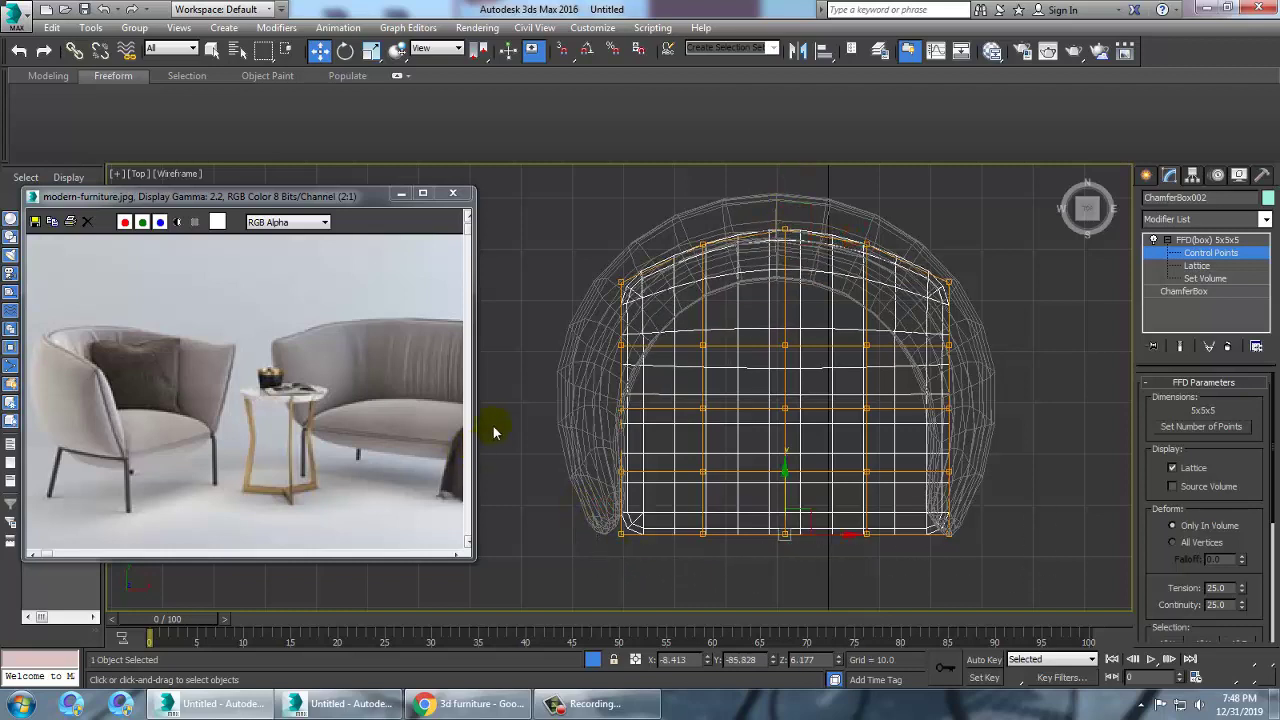
- Pull the seat's two front control-point rows back about 5 and bow the front and side points outward to follow the shell
left_click_drag(797, 452, 788, 425)
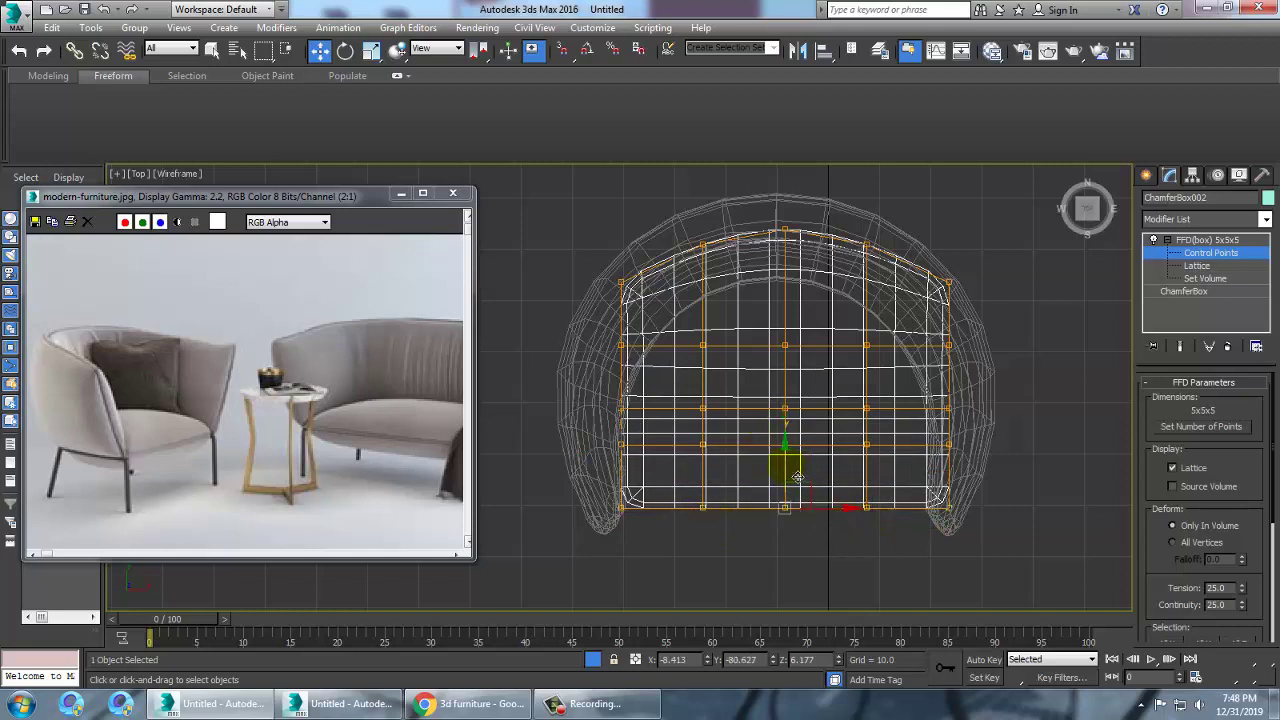
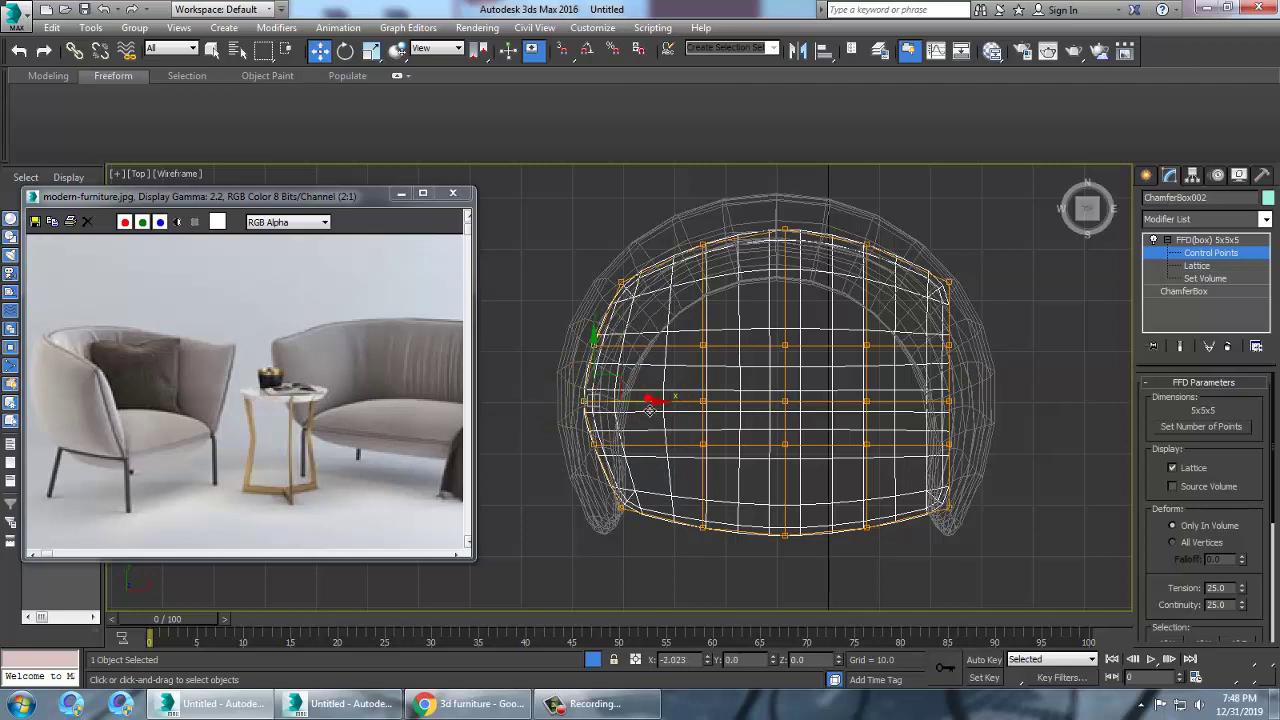
left_click_drag(954, 441, 961, 464)
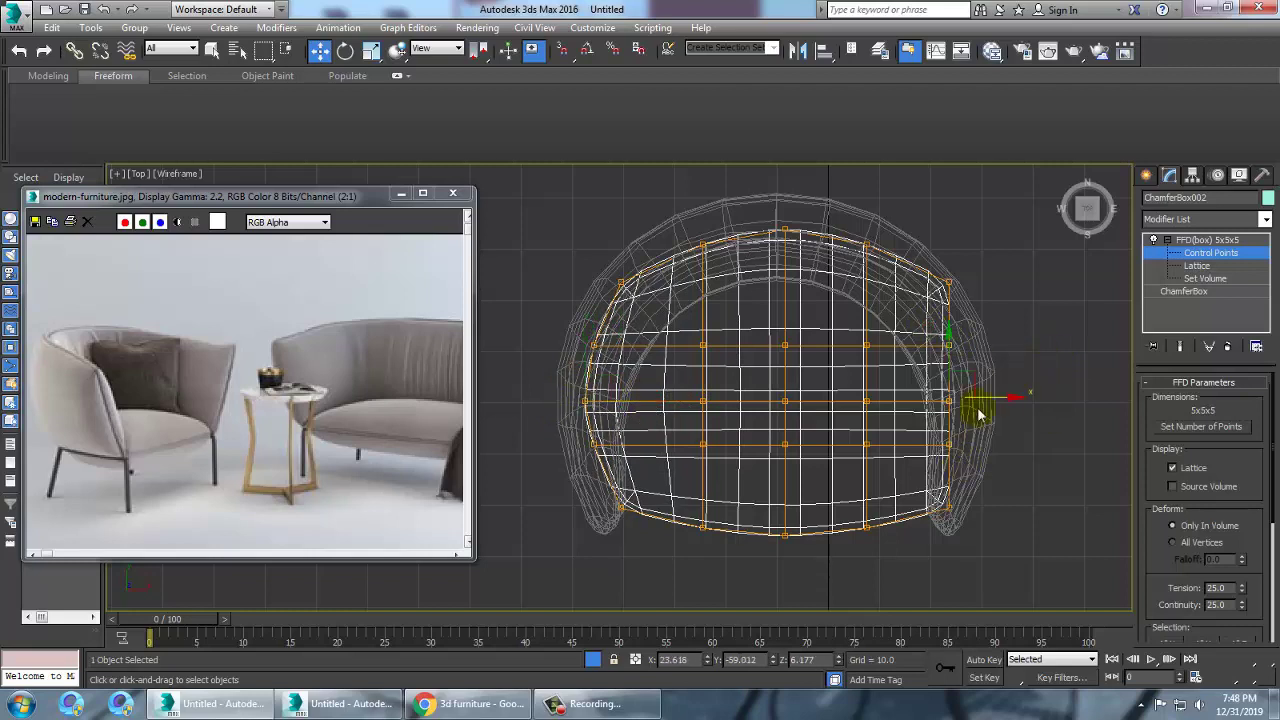
left_click_drag(1000, 413, 1014, 411)
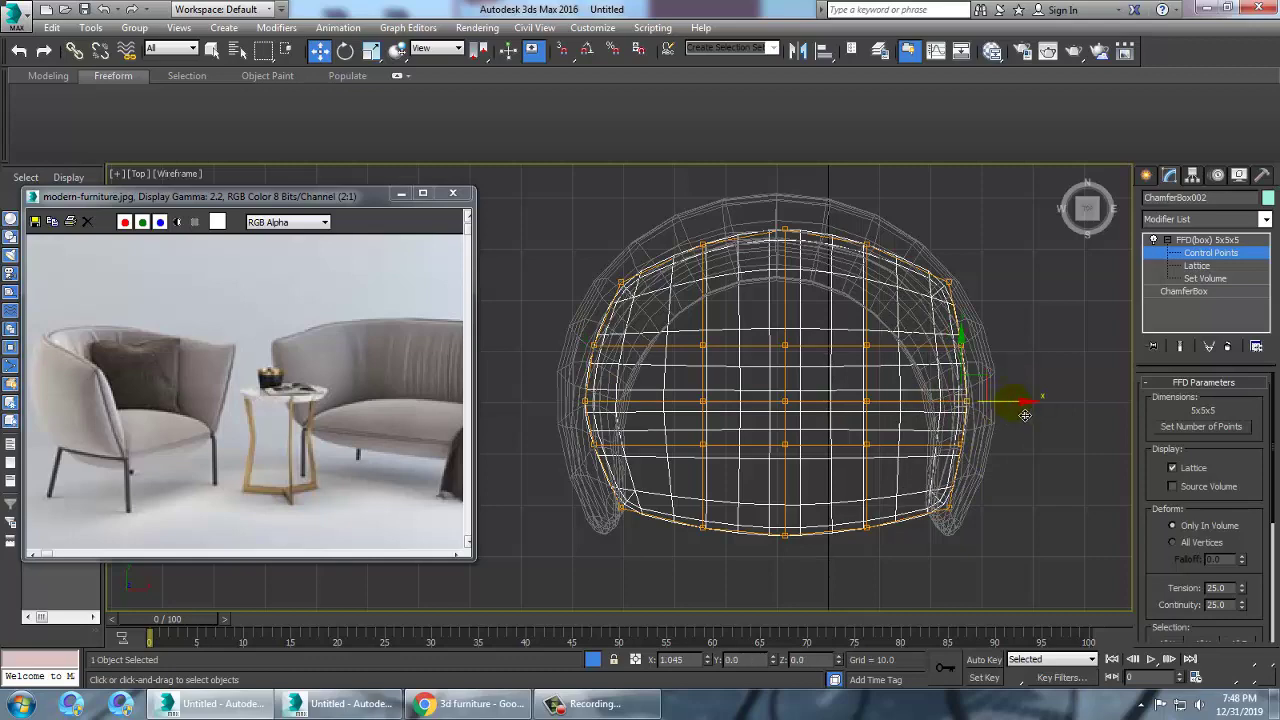
- In the Perspective view, select the inner FFD control points across the top of the seat
key("alt+w")
key("alt+w")
scroll(924, 500, "up", 5)
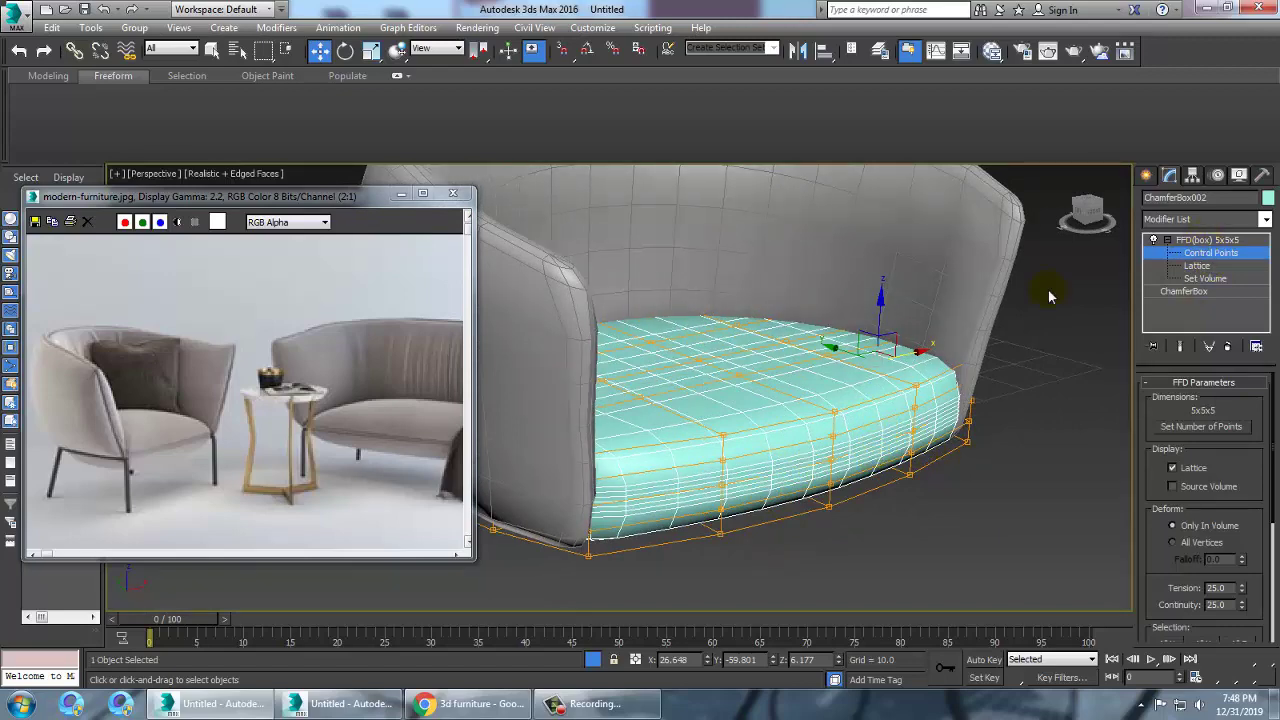
middle_click_drag(791, 417, 604, 413, "alt")
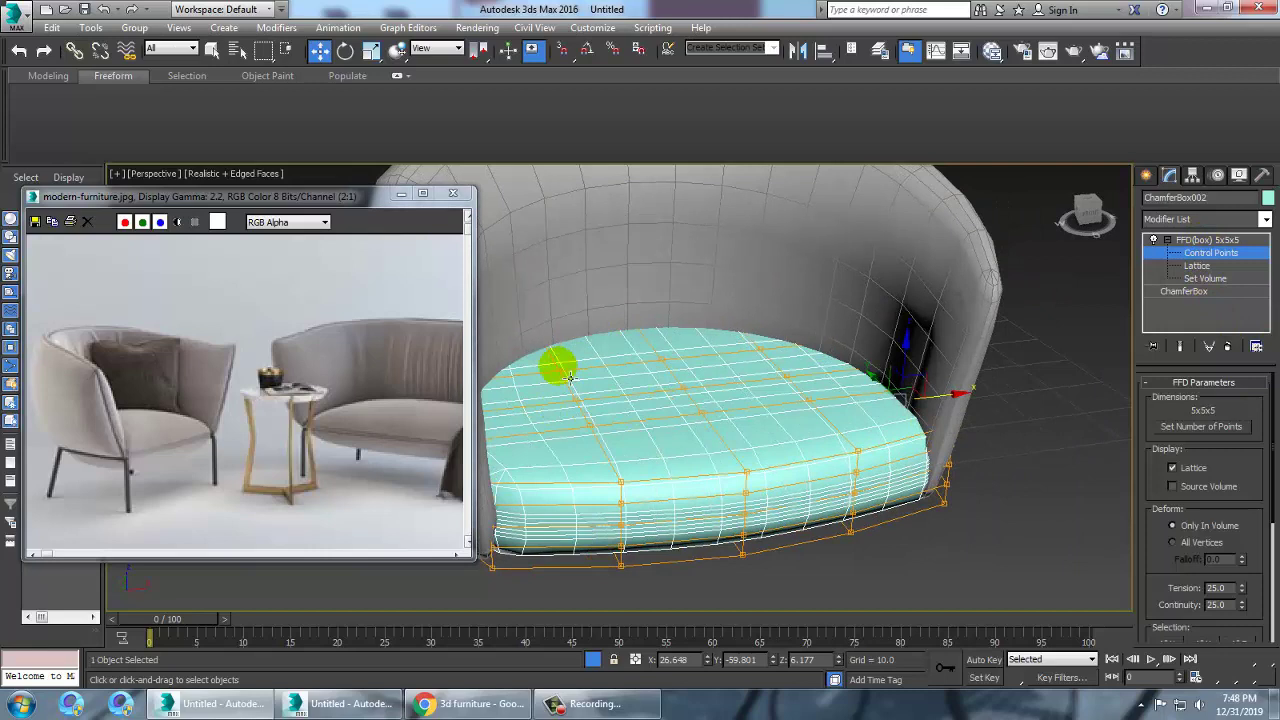
left_click(566, 373)
left_click(589, 425, "ctrl")
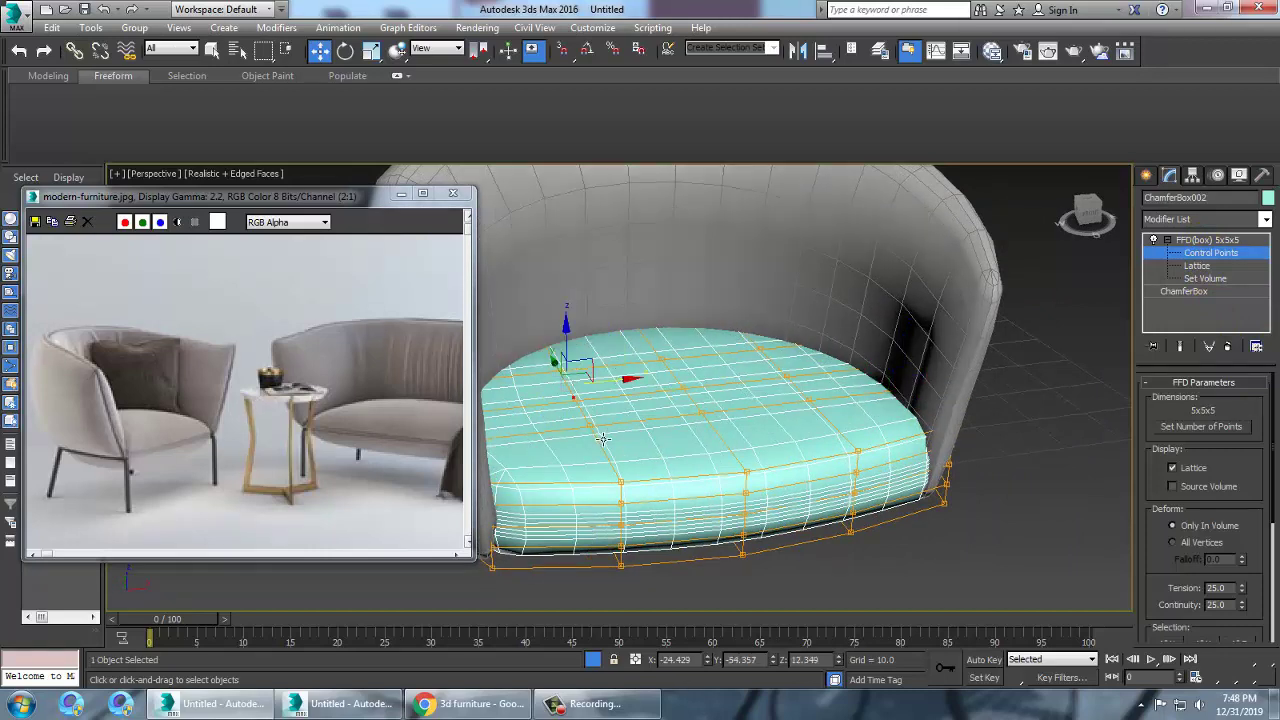
left_click(711, 423, "ctrl")
left_click(677, 377)
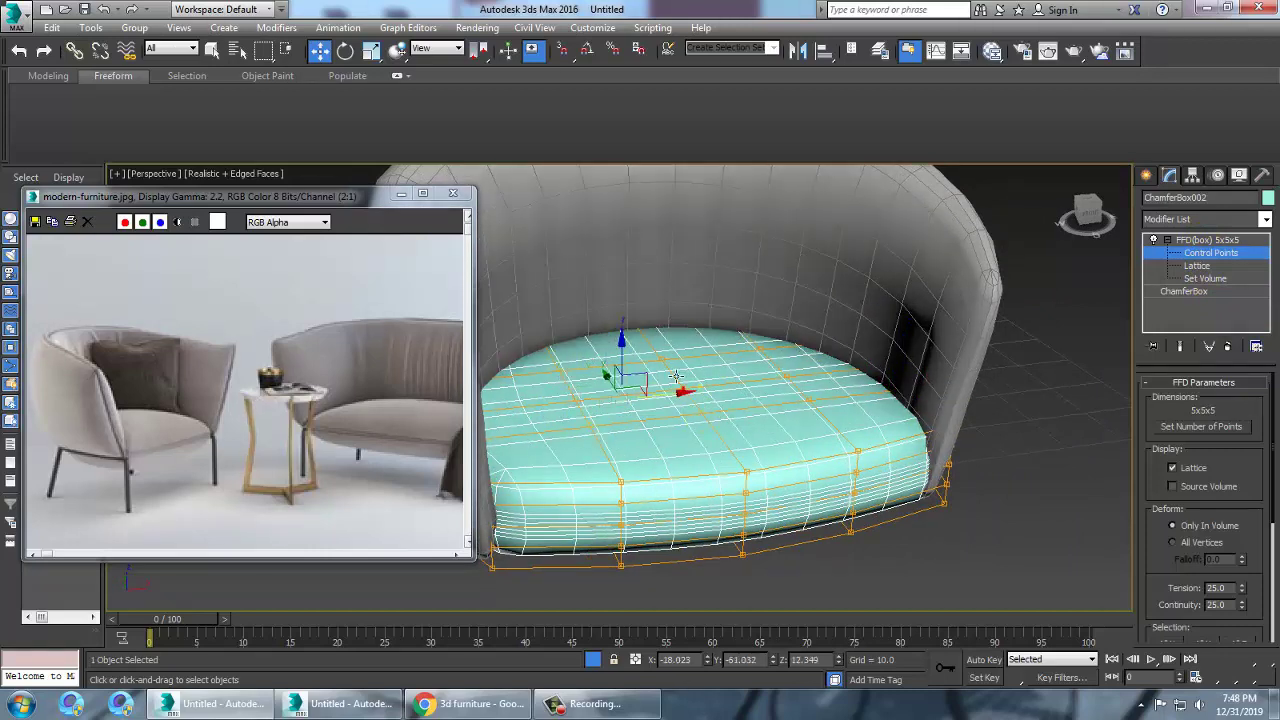
left_click(675, 373, "ctrl")
left_click(766, 355, "ctrl")
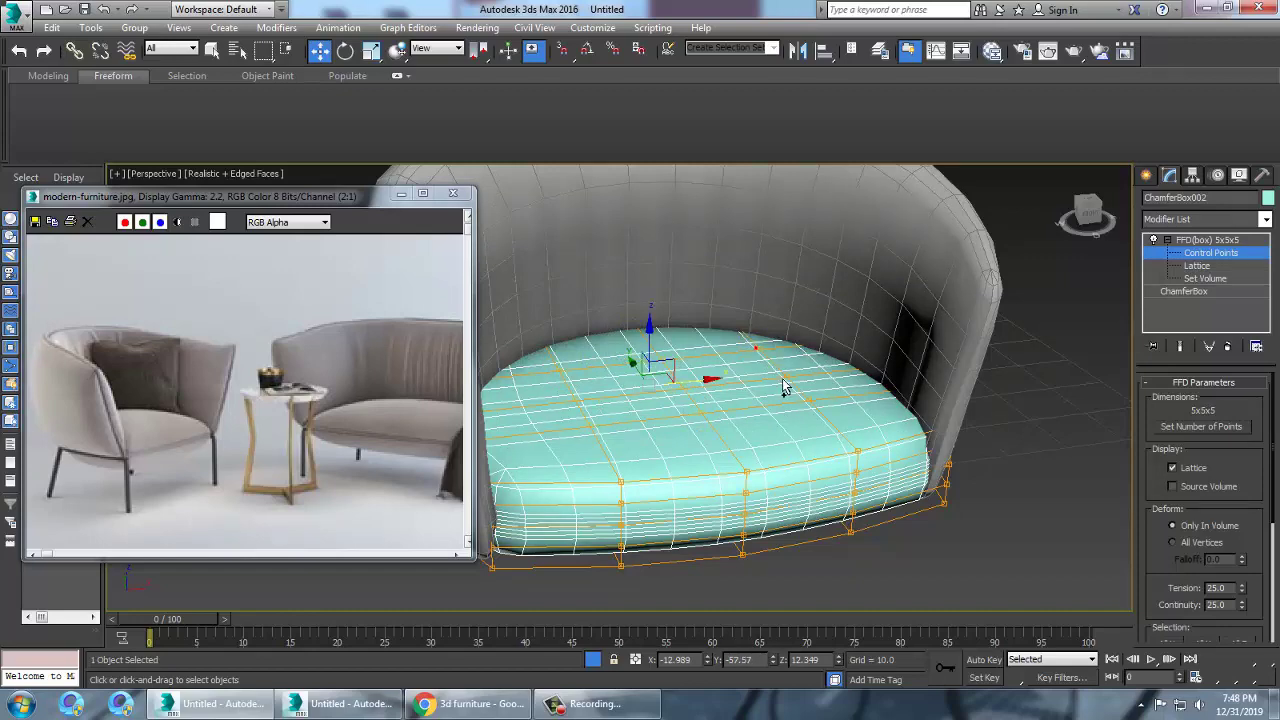
left_click(797, 388, "ctrl")
left_click(822, 407, "ctrl")
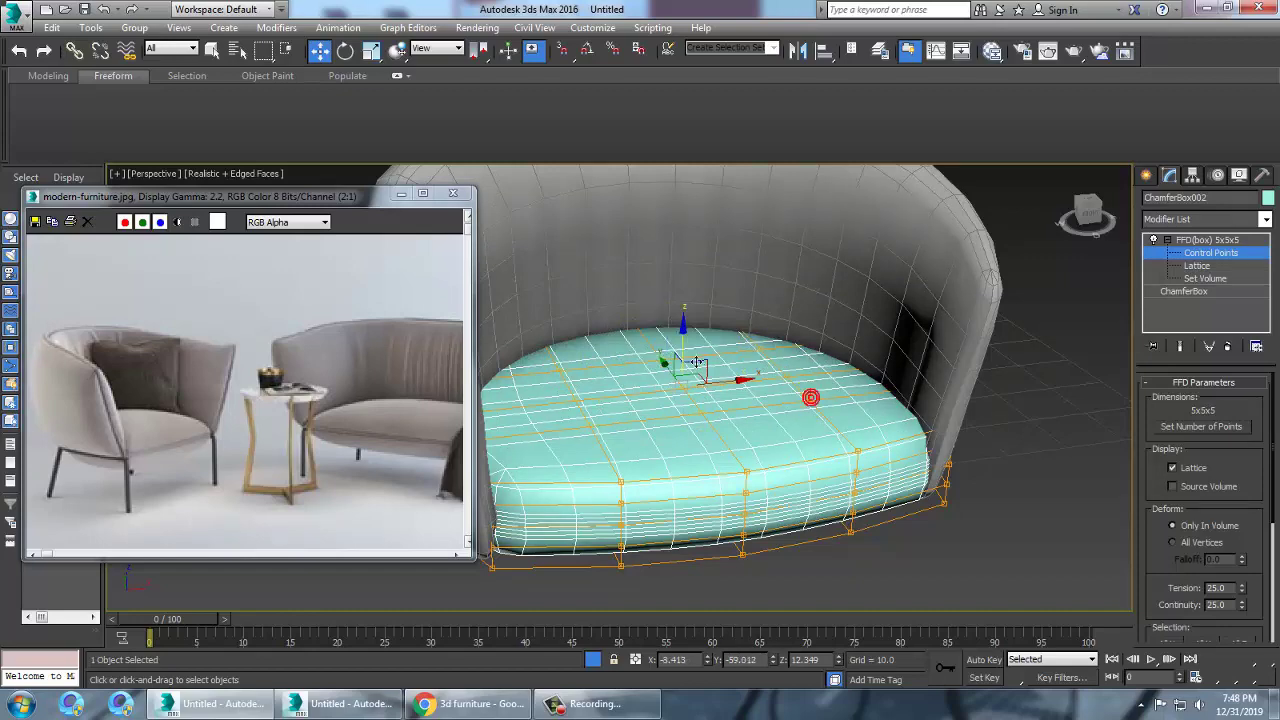
left_click_drag(695, 356, 689, 320)
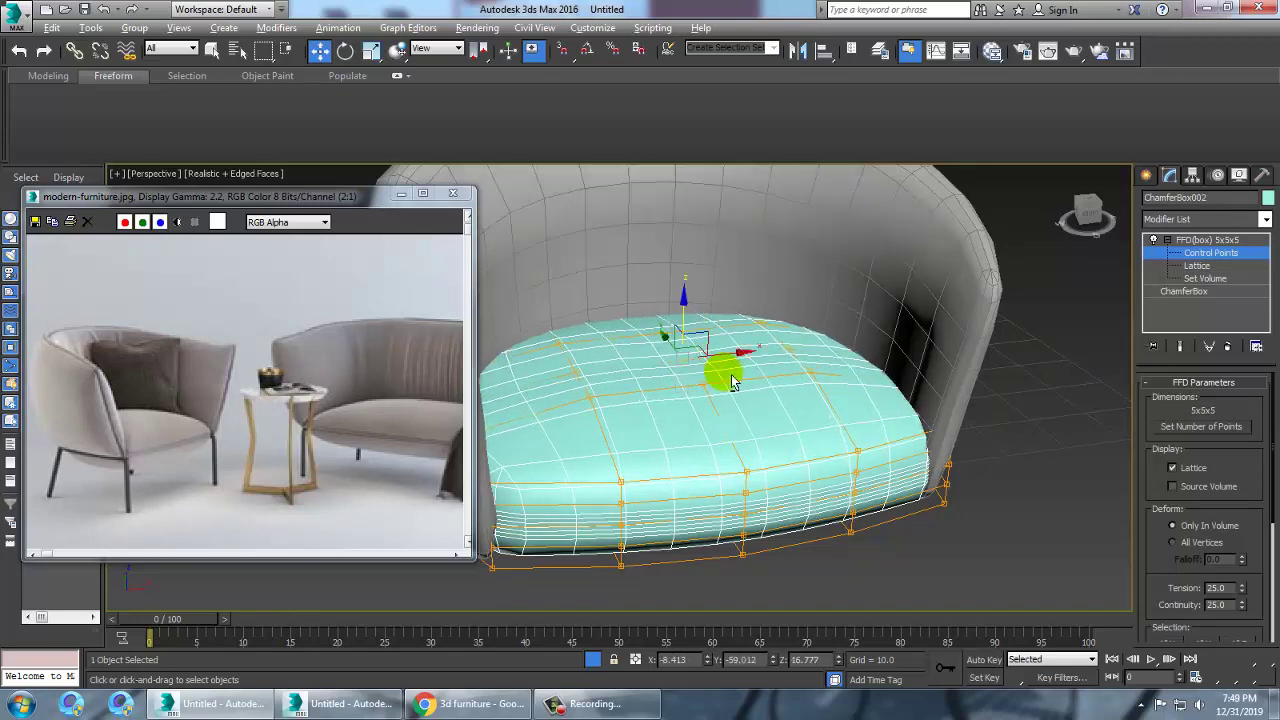
middle_click_drag(731, 375, 735, 361, "alt")
key("ctrl+z")
- Raise the inner top control points in two moves, about 2.8 and about 2, to puff up the seat cushion
mouse_move(692, 432)
middle_mouse_down("alt")
mouse_move(715, 423)
mouse_move(695, 414)
middle_mouse_up("alt")
scroll(715, 423, "up", 3)
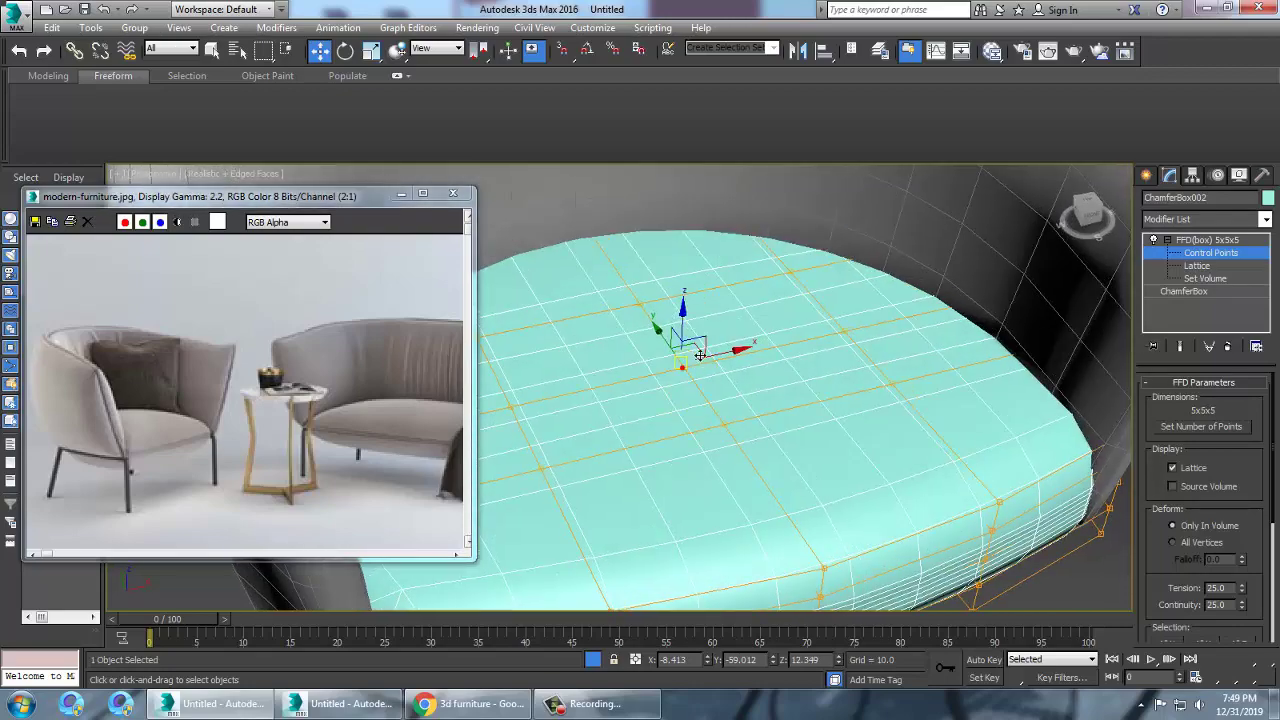
left_click_drag(684, 321, 690, 296)
middle_click_drag(762, 425, 786, 378, "alt")
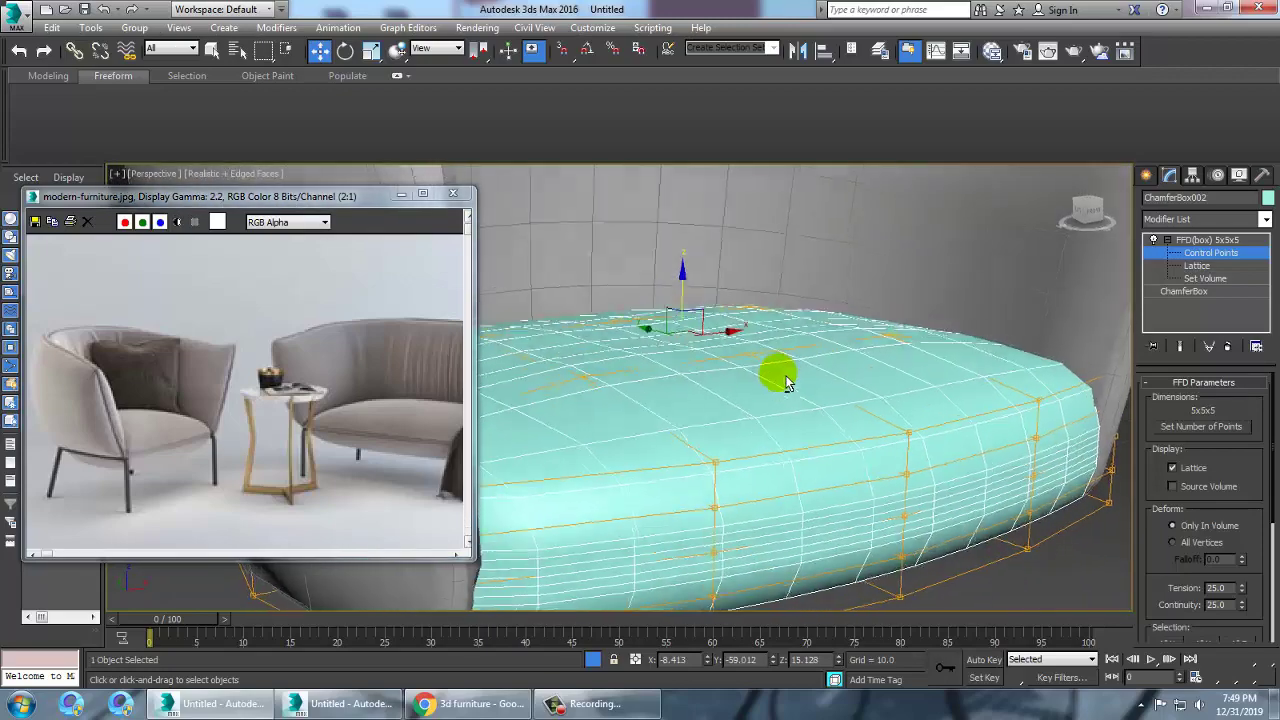
scroll(786, 382, "down", 5)
mouse_move(730, 311)
left_mouse_down()
mouse_move(718, 255)
mouse_move(737, 289)
left_mouse_up()
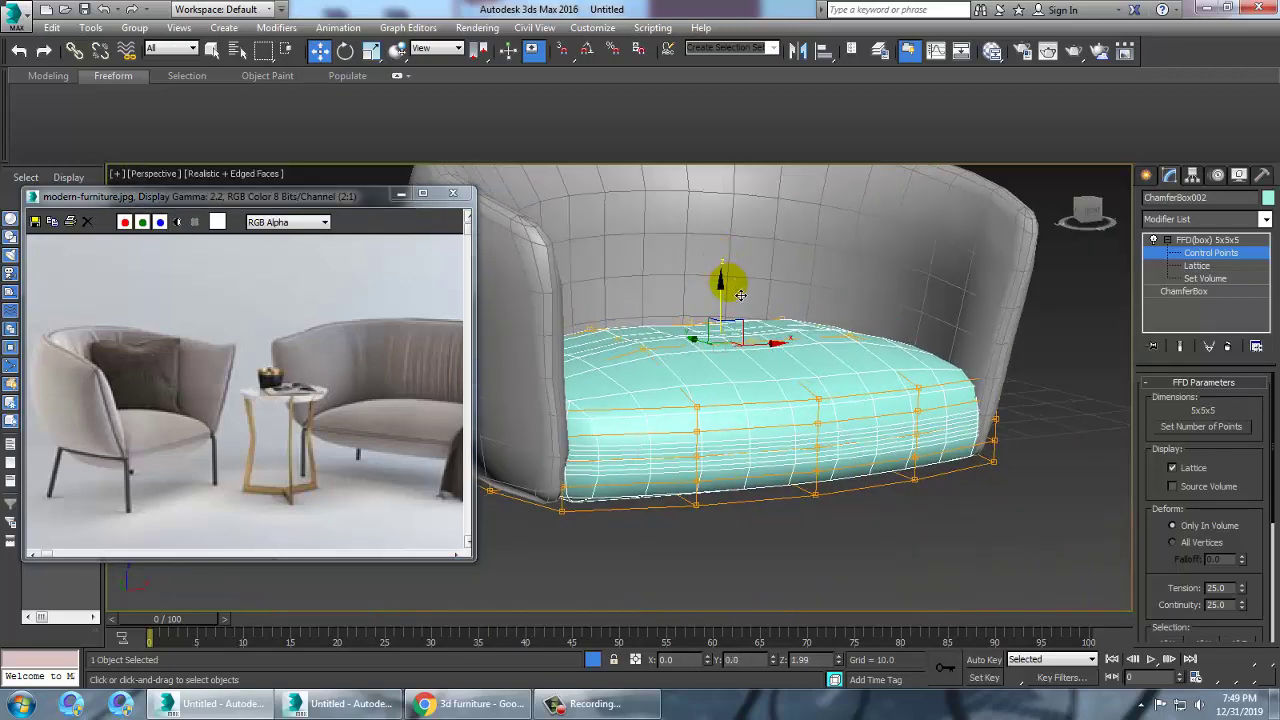
- Try to move the inner FFD control points on the underside of the seat
middle_click_drag(814, 514, 628, 370, "alt")
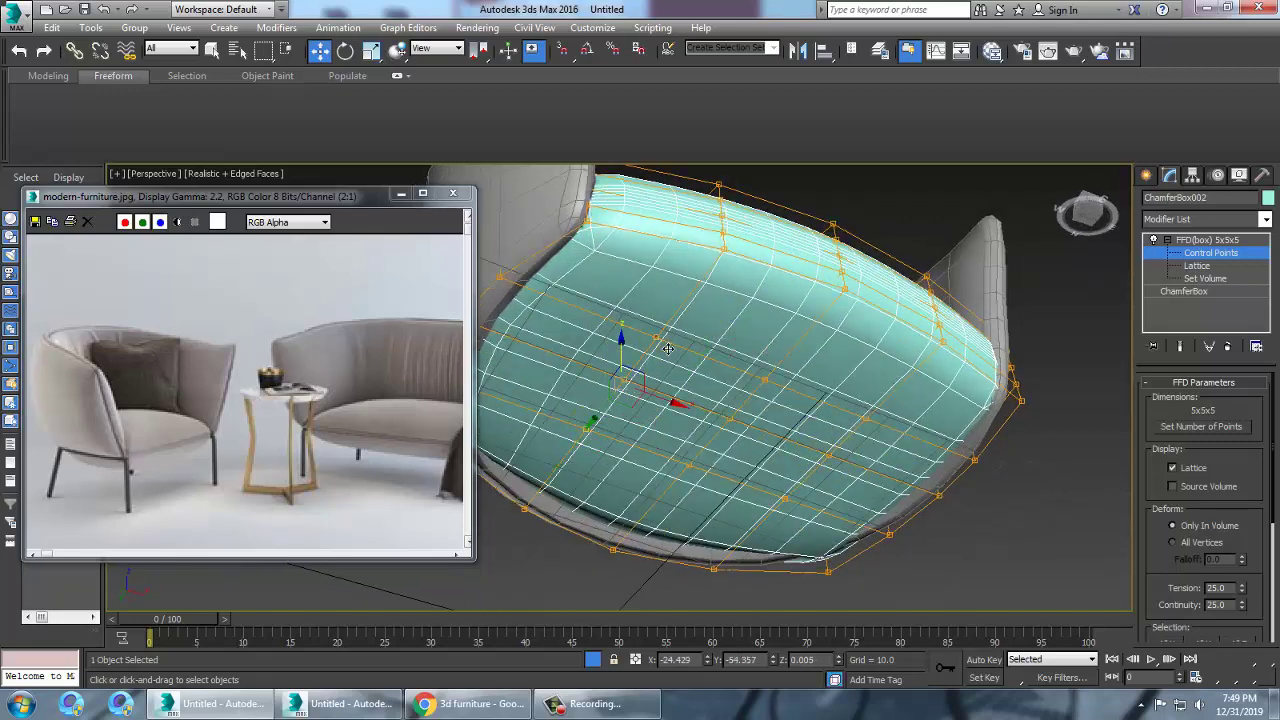
left_click(866, 418, "ctrl")
left_click(830, 458, "ctrl")
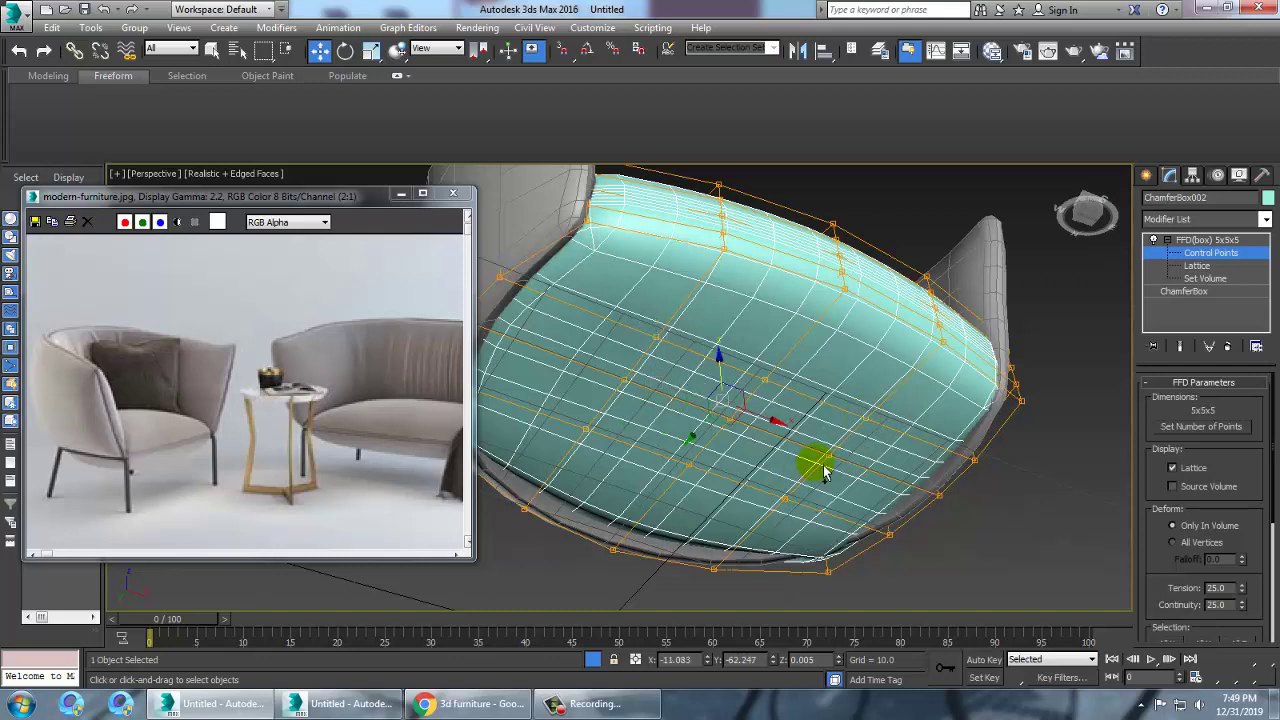
left_click(795, 506, "ctrl")
left_click(690, 460, "ctrl")
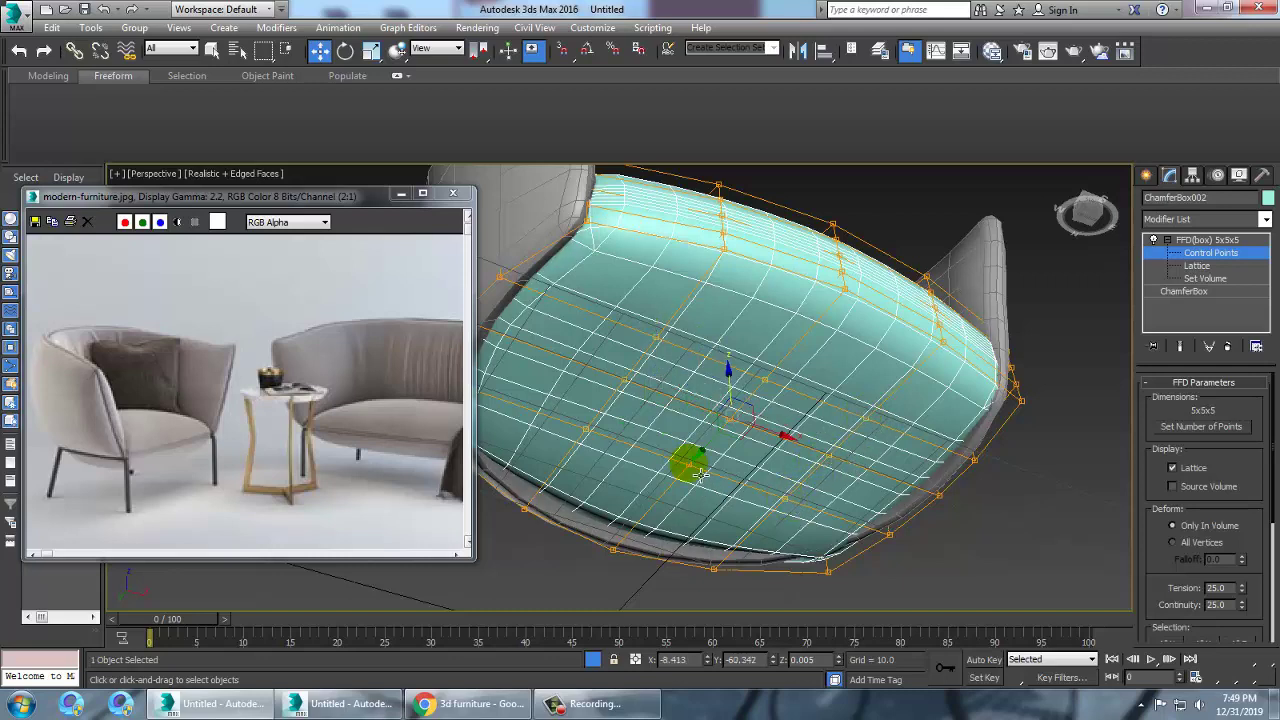
left_click_drag(737, 403, 773, 428)
key("ctrl+z")
middle_click_drag(773, 428, 737, 580, "alt")
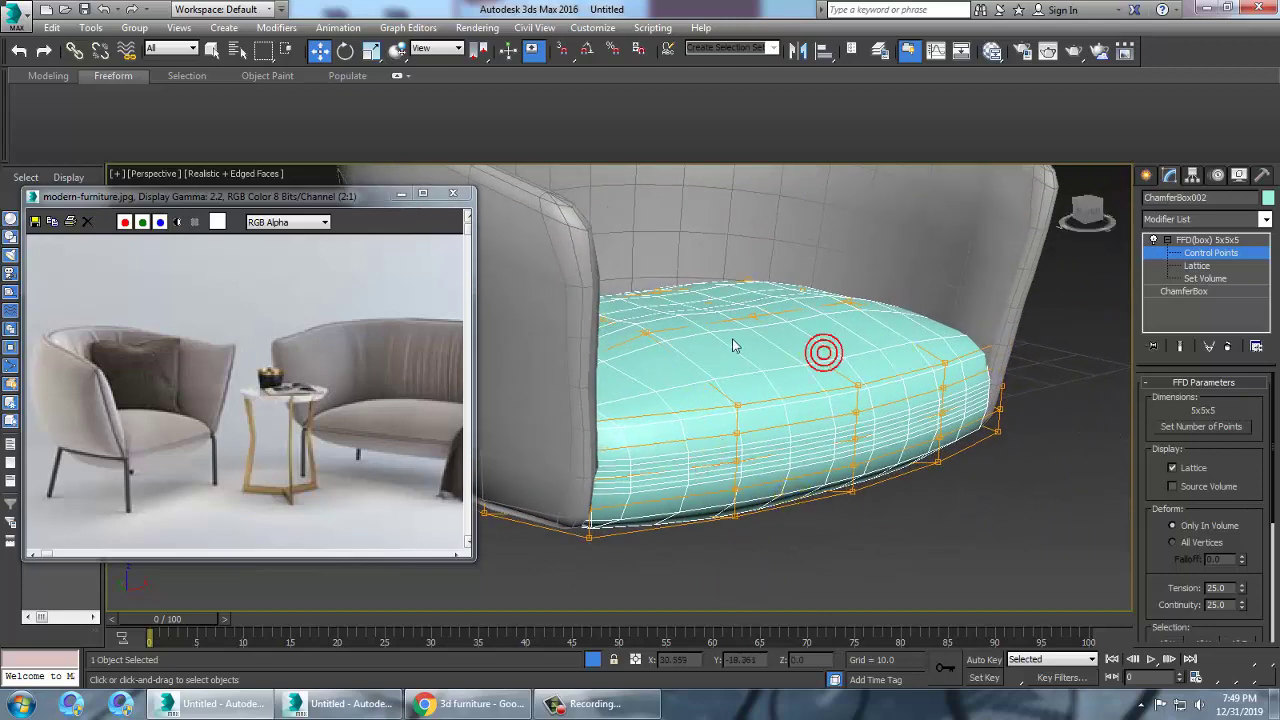
- Convert the seat to an Editable Poly and switch to edge editing
right_click(826, 297)
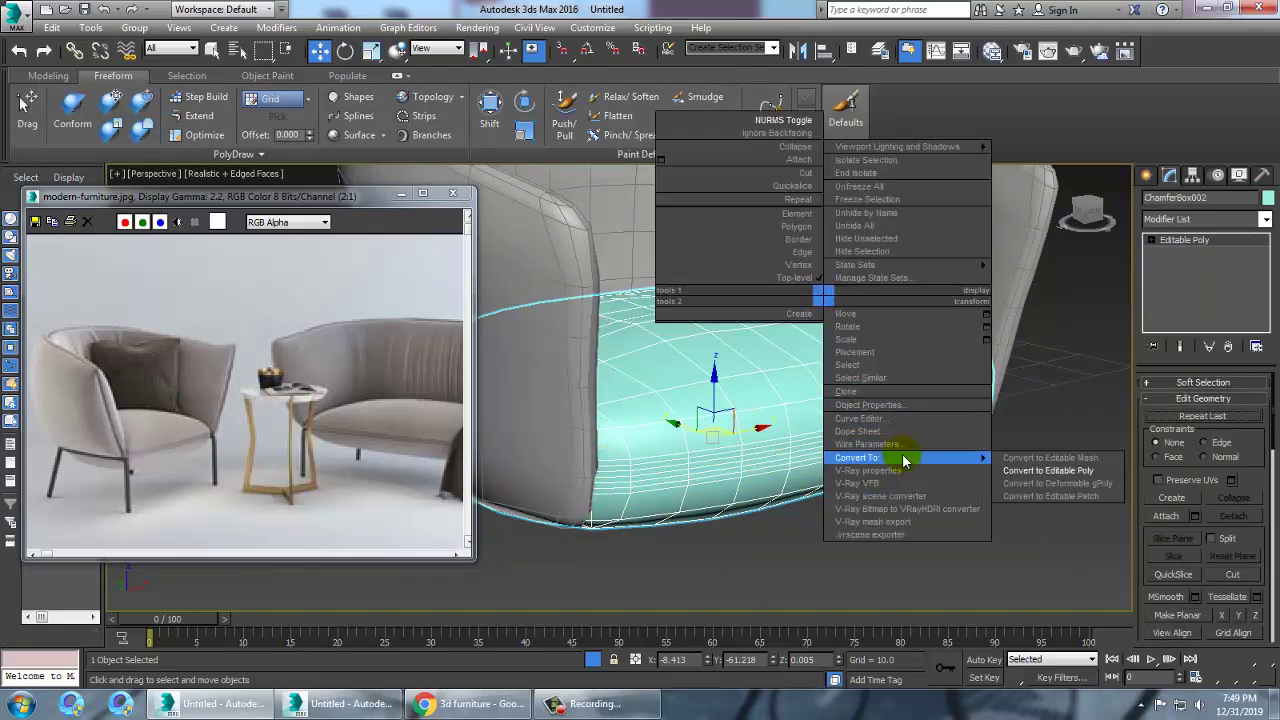
left_click(1057, 470)
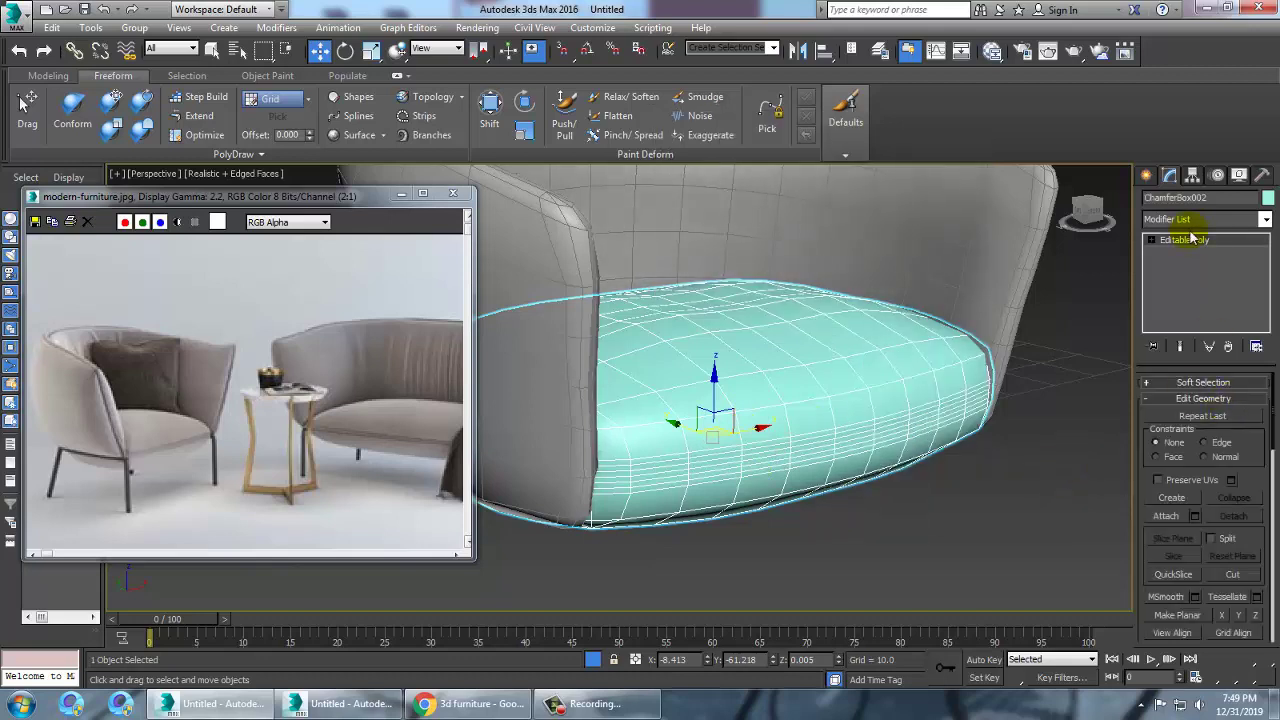
left_click(1152, 240)
left_click(1178, 265)
- Remove three alternate horizontal edge loops from the dense band around the seat's side
left_click(780, 448)
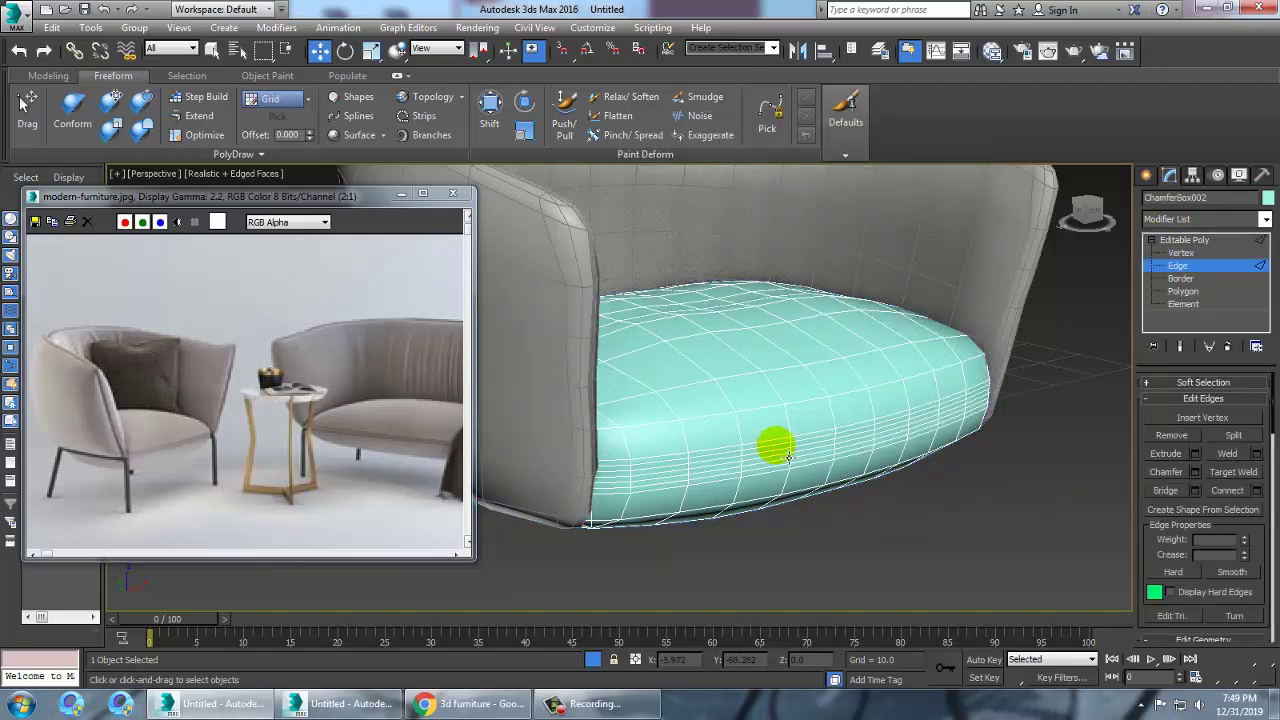
double_click(780, 455)
scroll(775, 460, "up", 3)
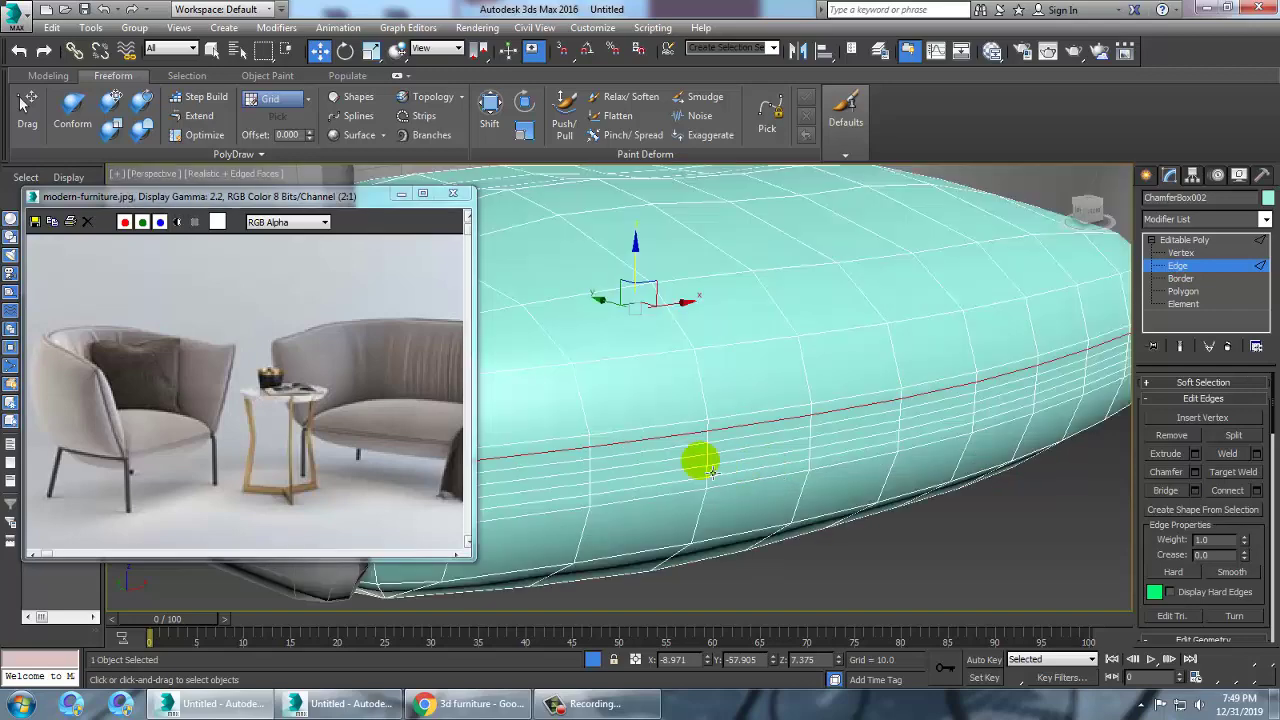
double_click(733, 452, "ctrl")
double_click(757, 482, "ctrl")
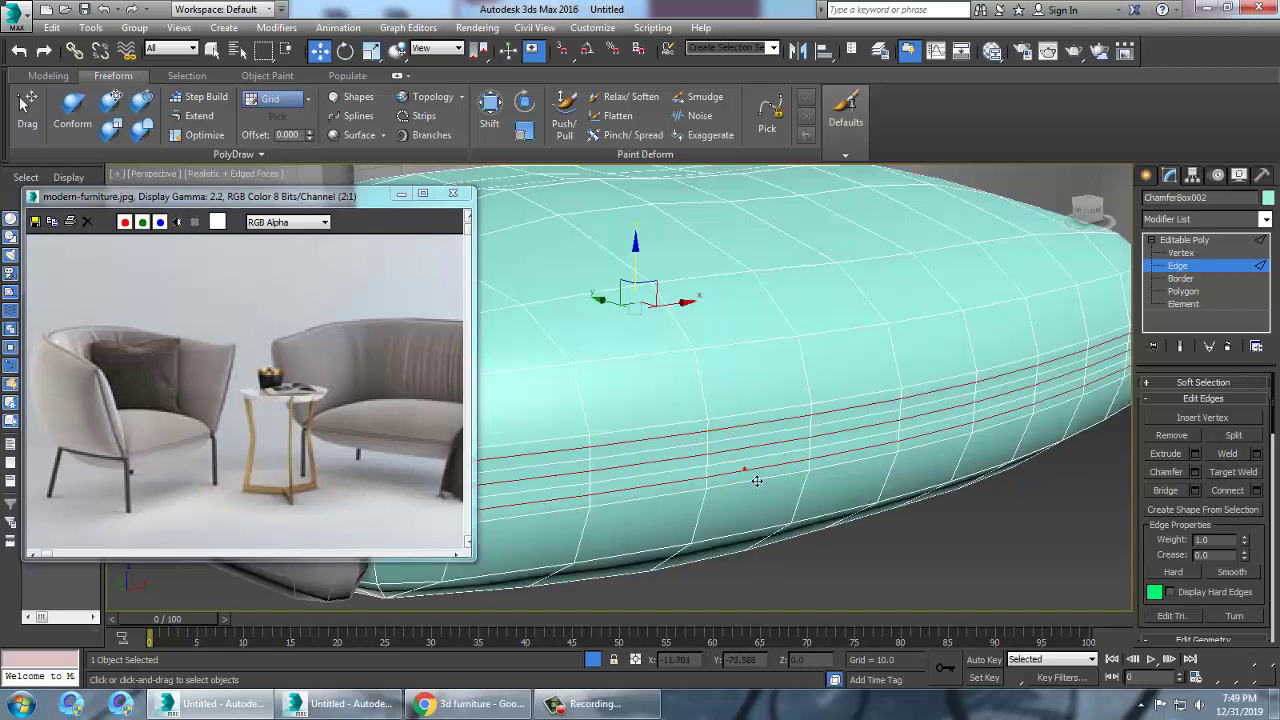
left_click(757, 481)
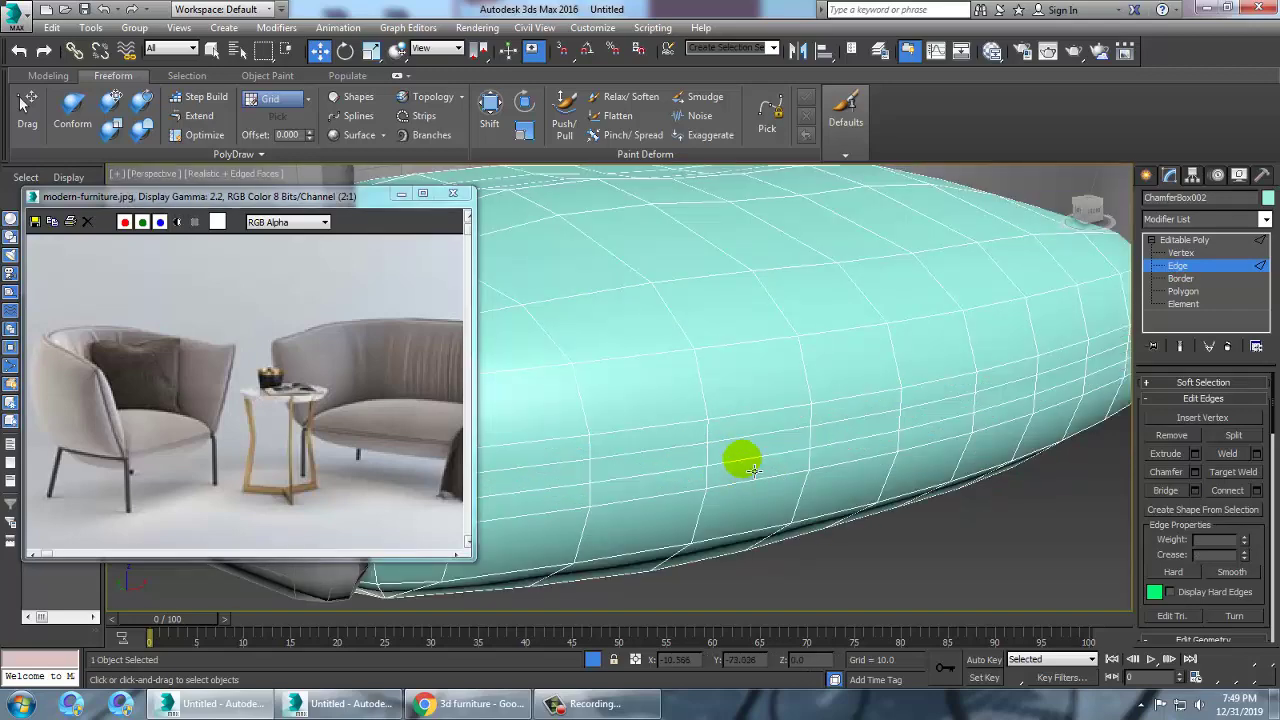
- Remove the uppermost and lowermost of the remaining edge loops in the band around the seat's side
double_click(757, 412)
left_click(764, 477)
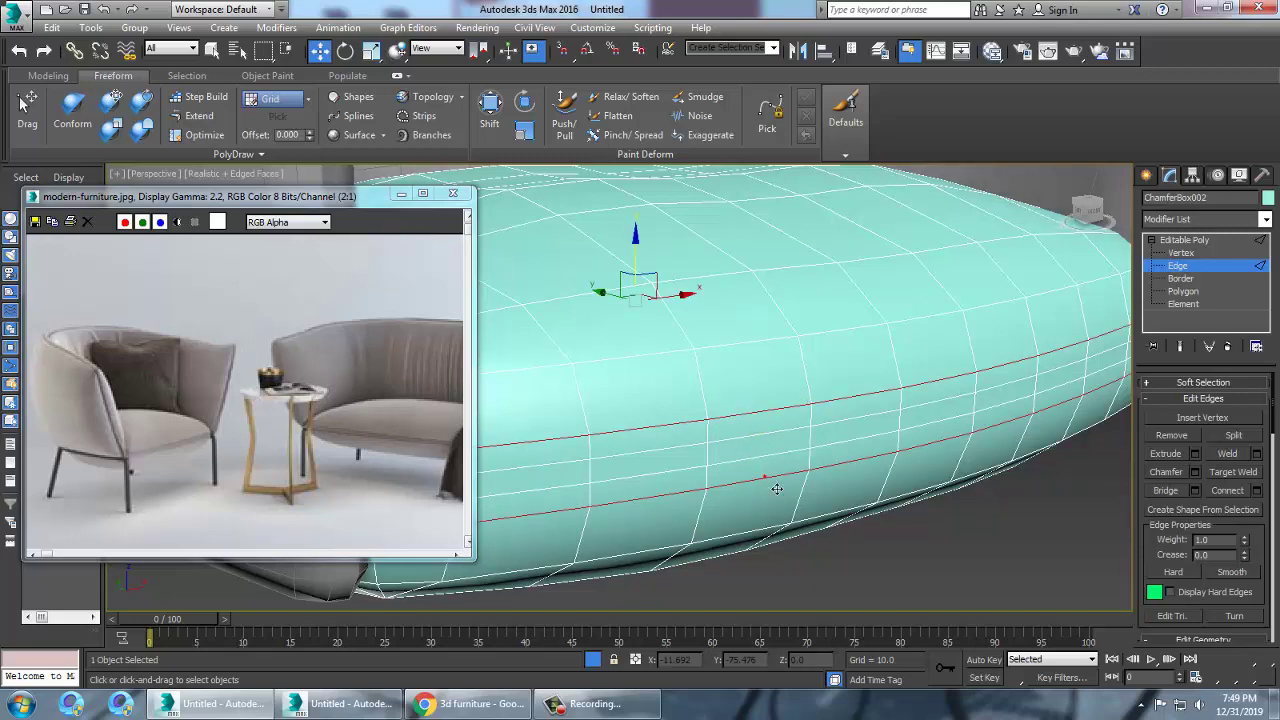
scroll(737, 420, "down", 3)
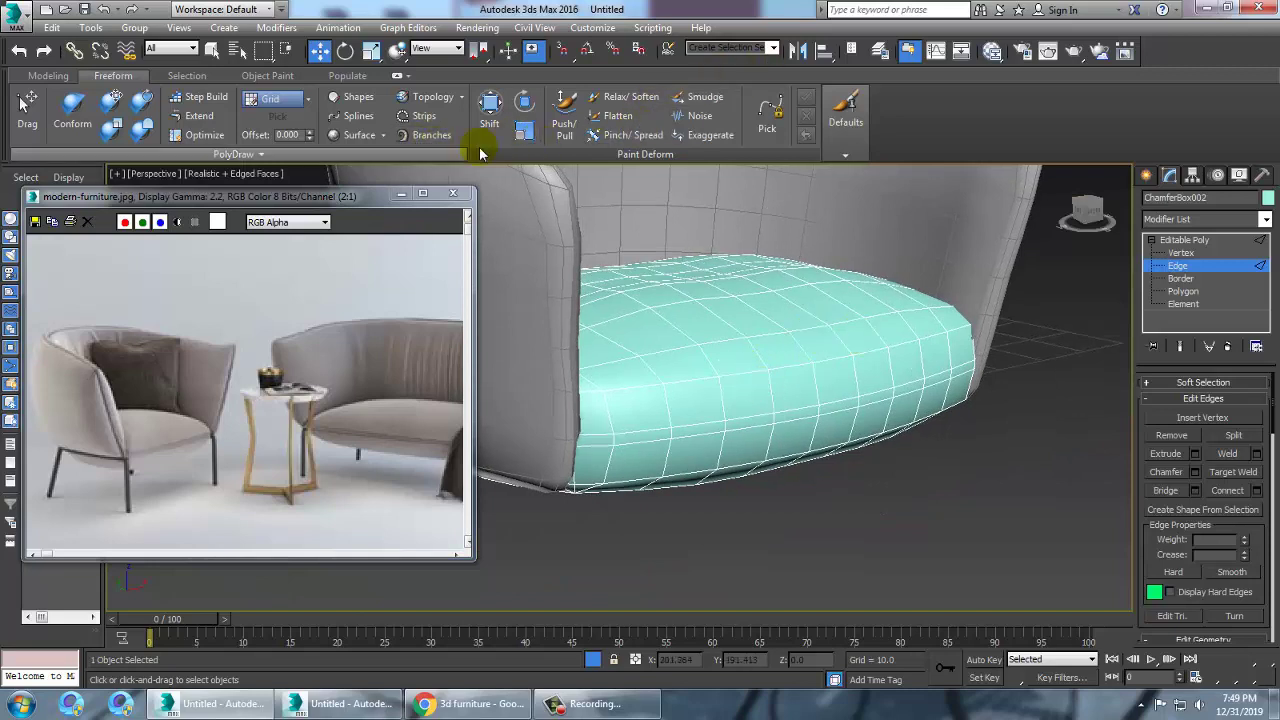
- Brush over the seat's front with Pinch/Spread and change the seat's object color to gray
left_click(612, 135)
mouse_move(631, 435)
left_mouse_down()
mouse_move(827, 417)
mouse_move(941, 373)
mouse_move(594, 443)
mouse_move(943, 380)
mouse_move(1006, 286)
left_mouse_up()
left_click(1268, 197)
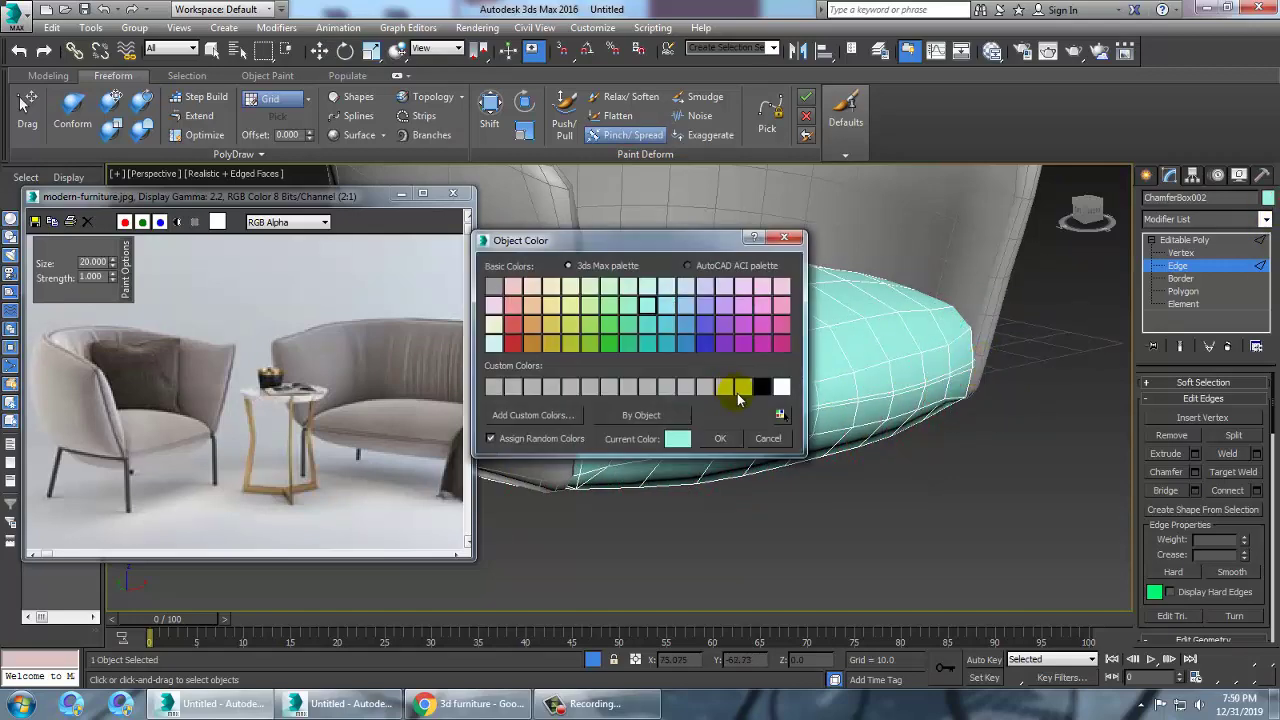
left_click(722, 440)
left_click(1184, 241)
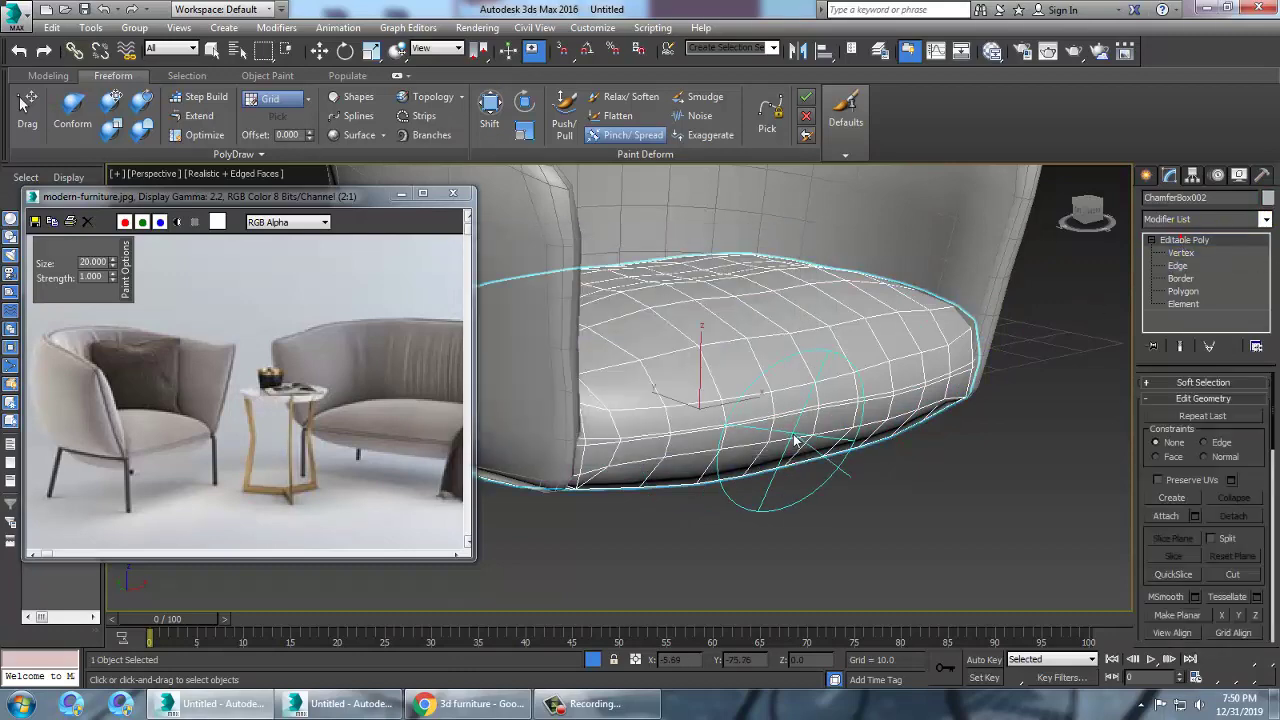
- Extrude the upper of the two closely spaced edge loops around the seat's side inward, with height -0.355 and width 0.282
key("w")
left_click(1175, 267)
scroll(614, 472, "up", 8)
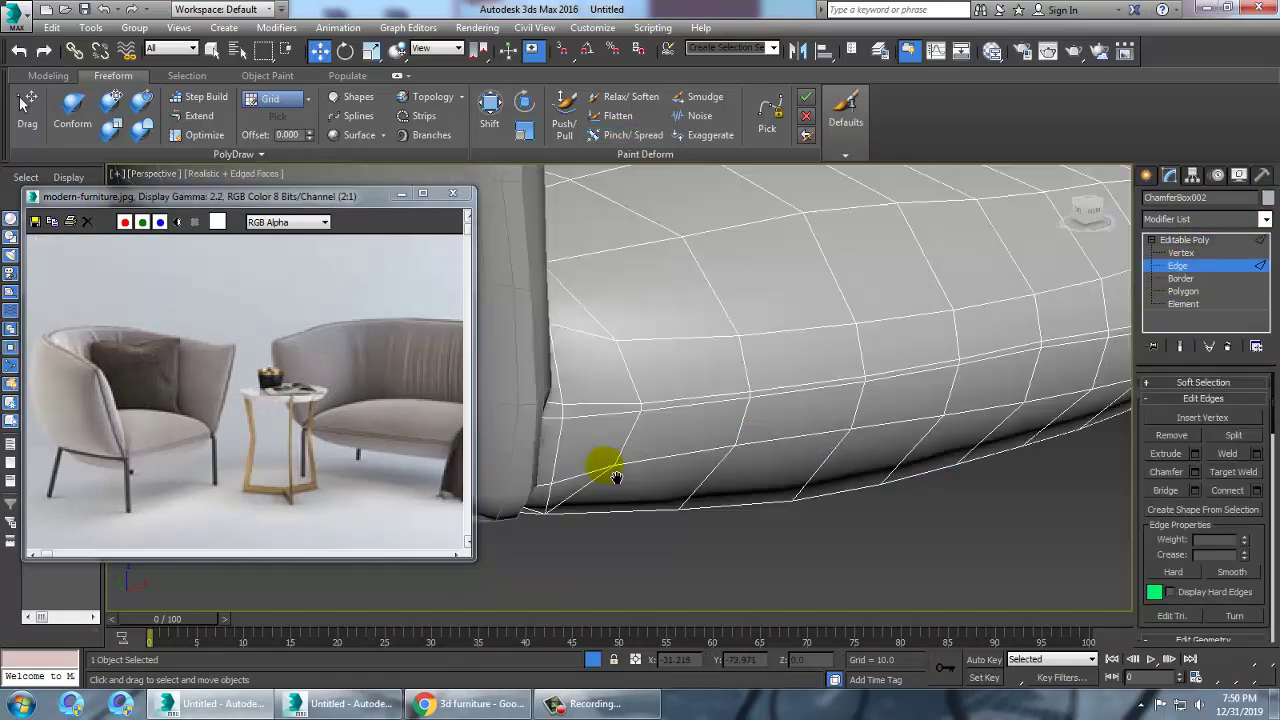
scroll(672, 463, "down", 5)
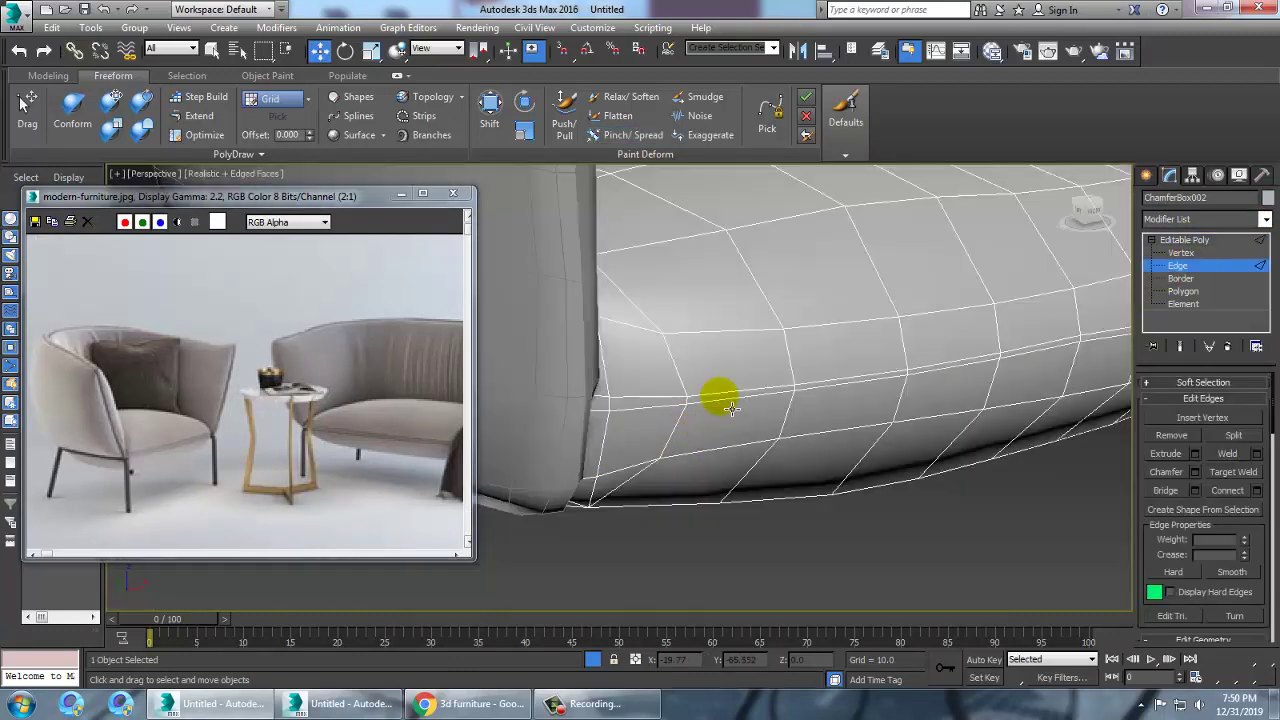
left_click(704, 404)
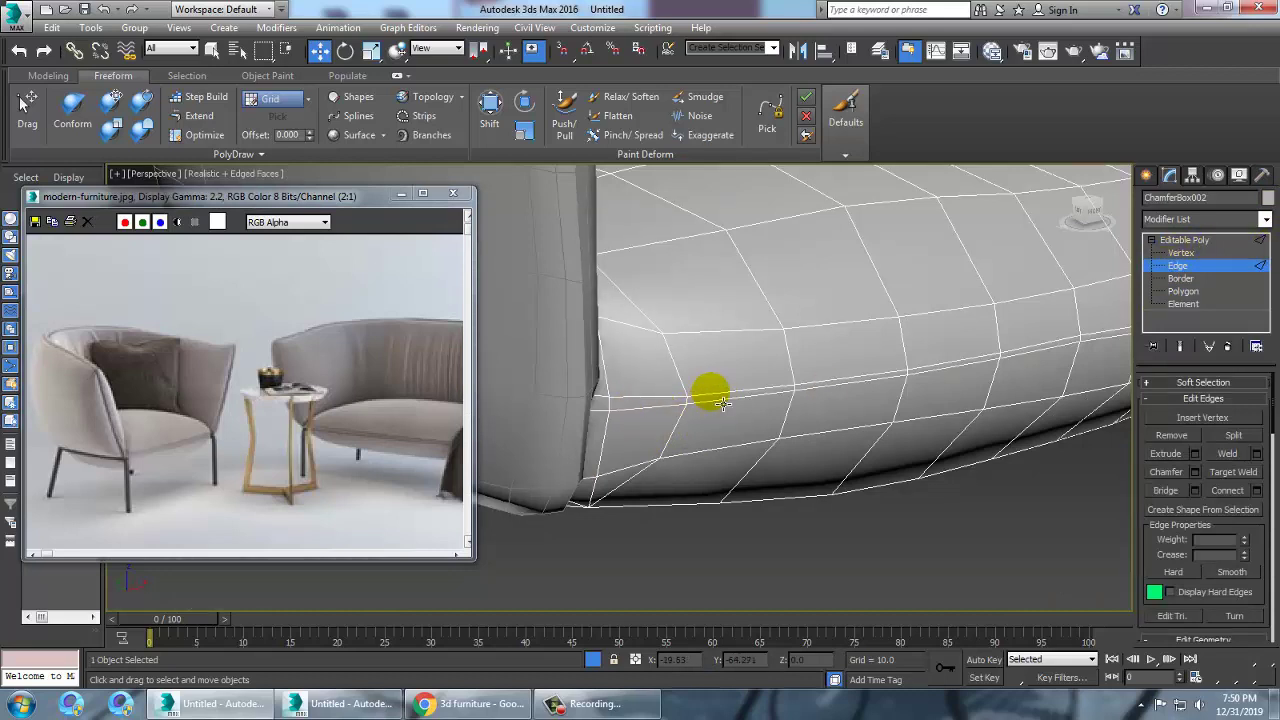
double_click(723, 403)
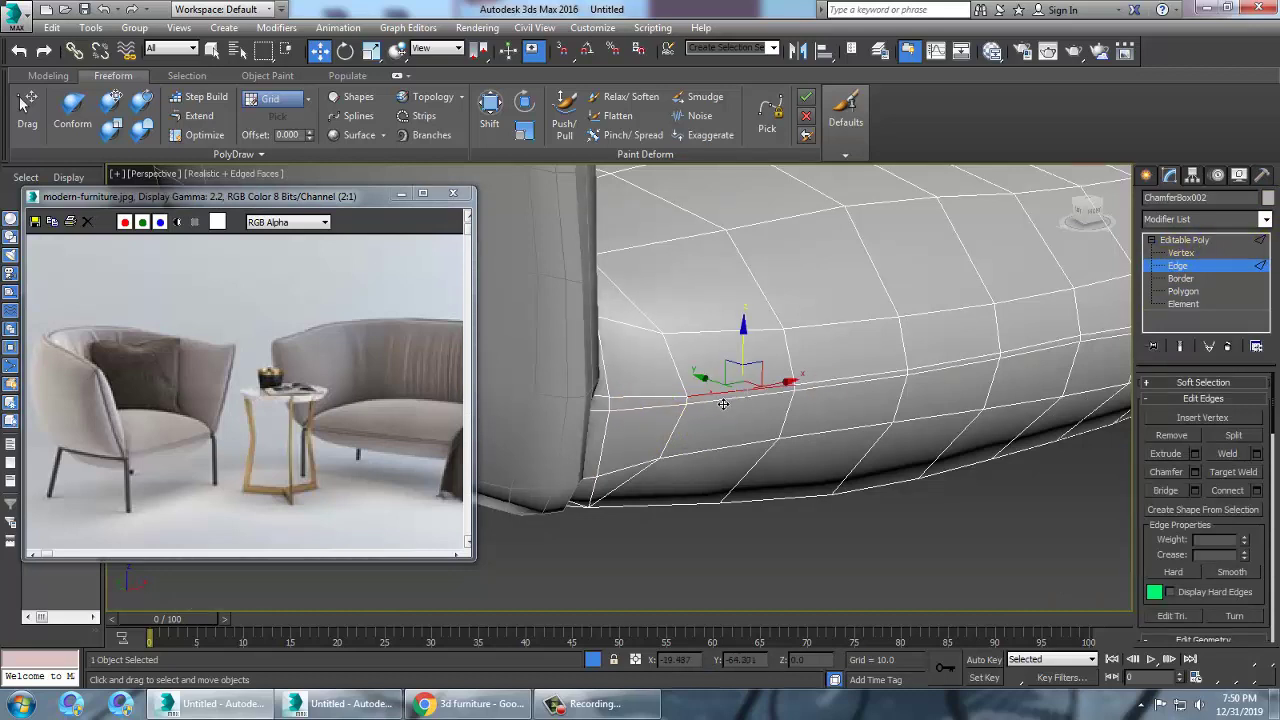
left_click(1196, 455)
left_click(652, 418)
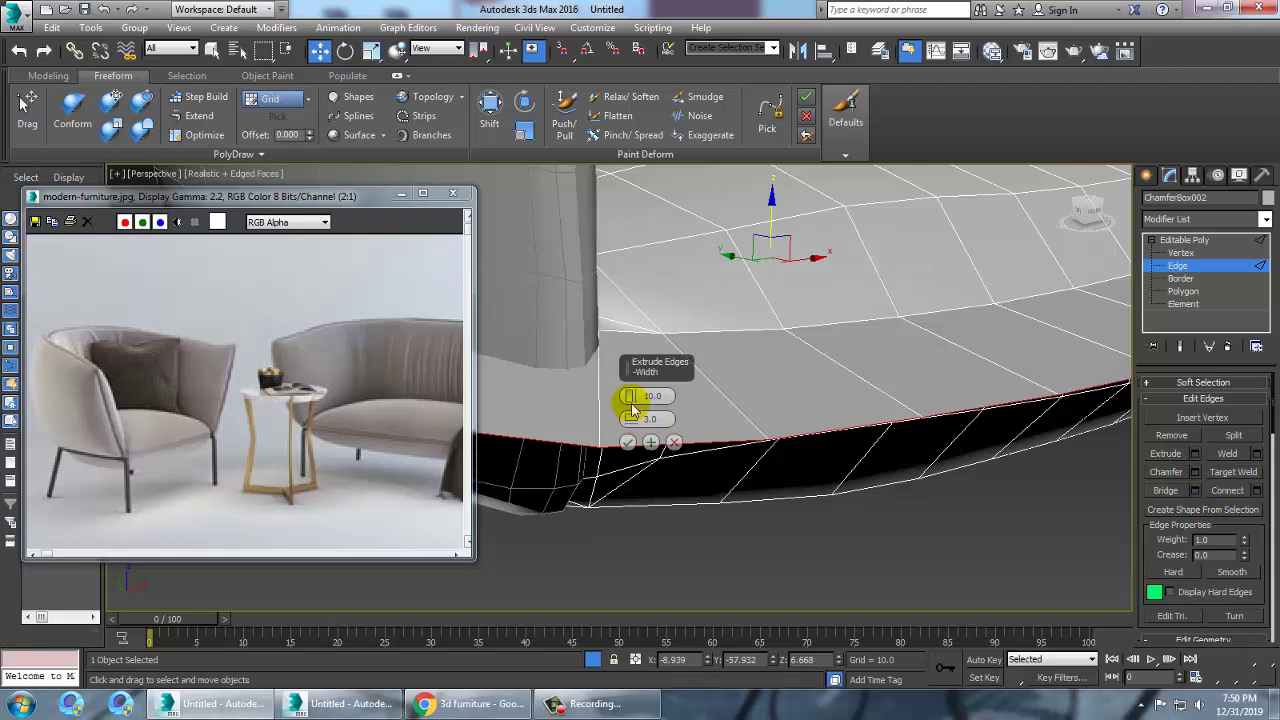
left_click_drag(632, 404, 656, 478)
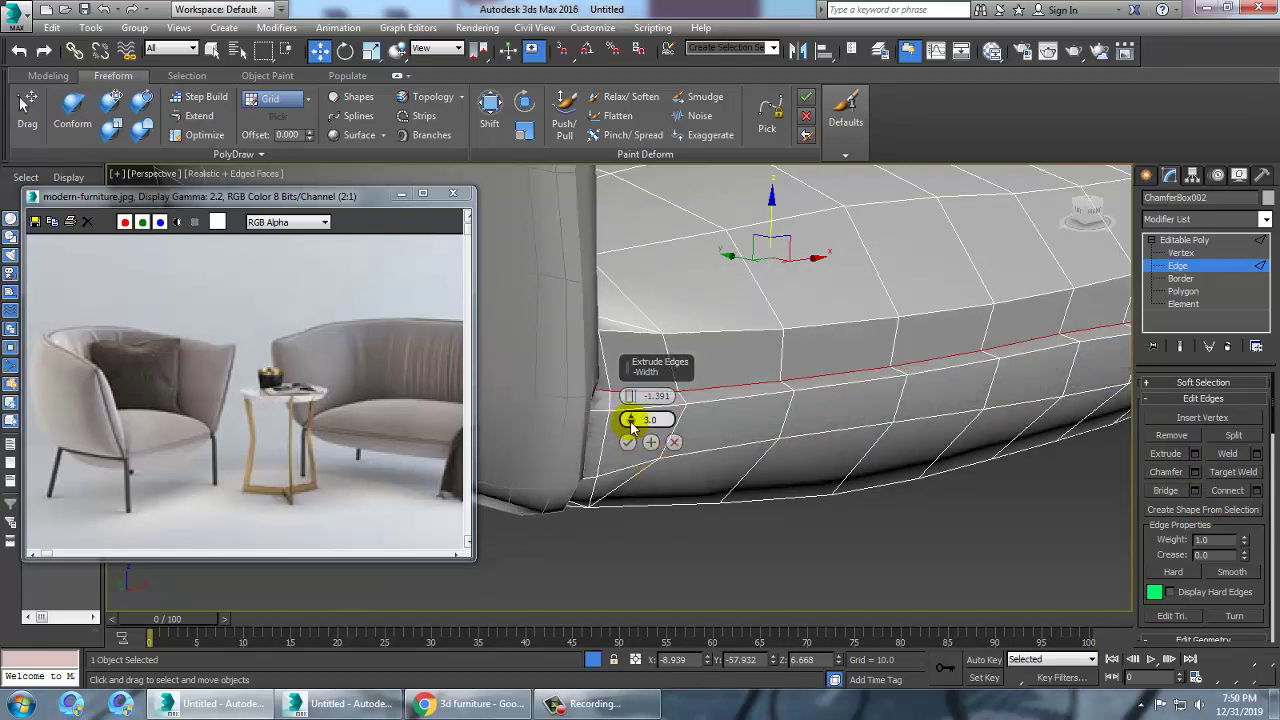
mouse_move(632, 424)
left_mouse_down()
mouse_move(641, 456)
mouse_move(636, 447)
left_mouse_up()
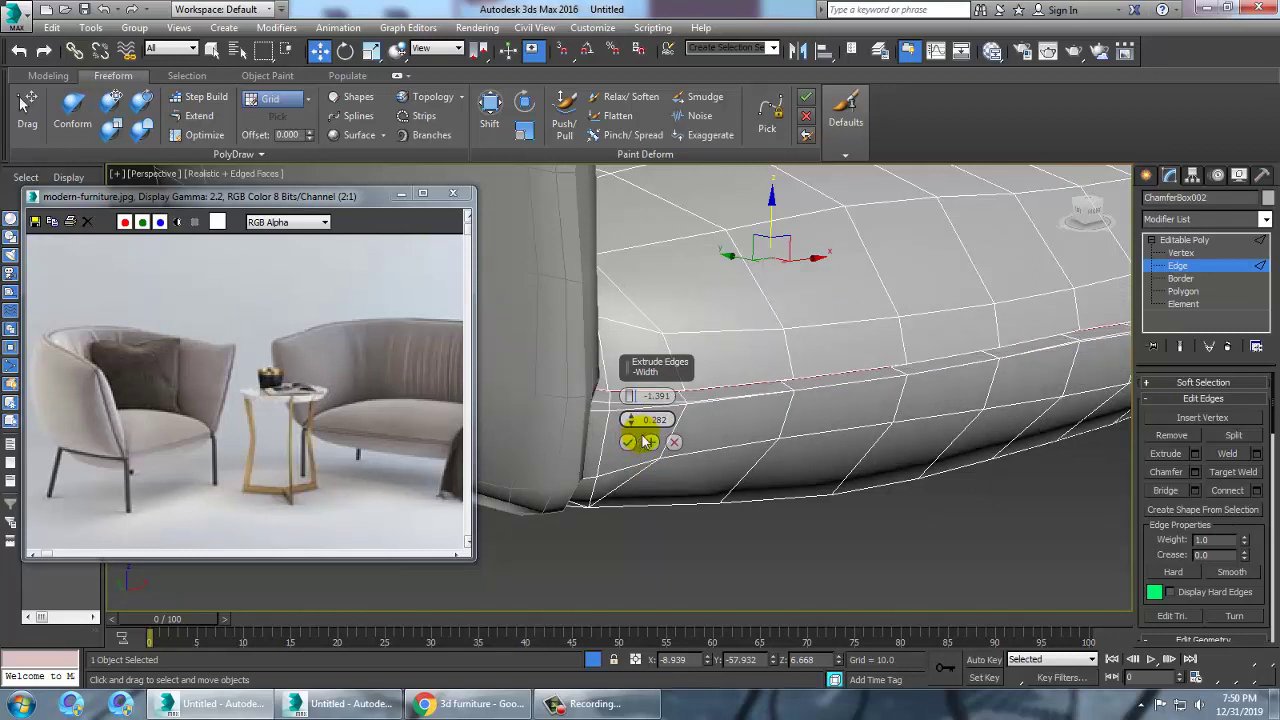
left_click_drag(630, 397, 633, 419)
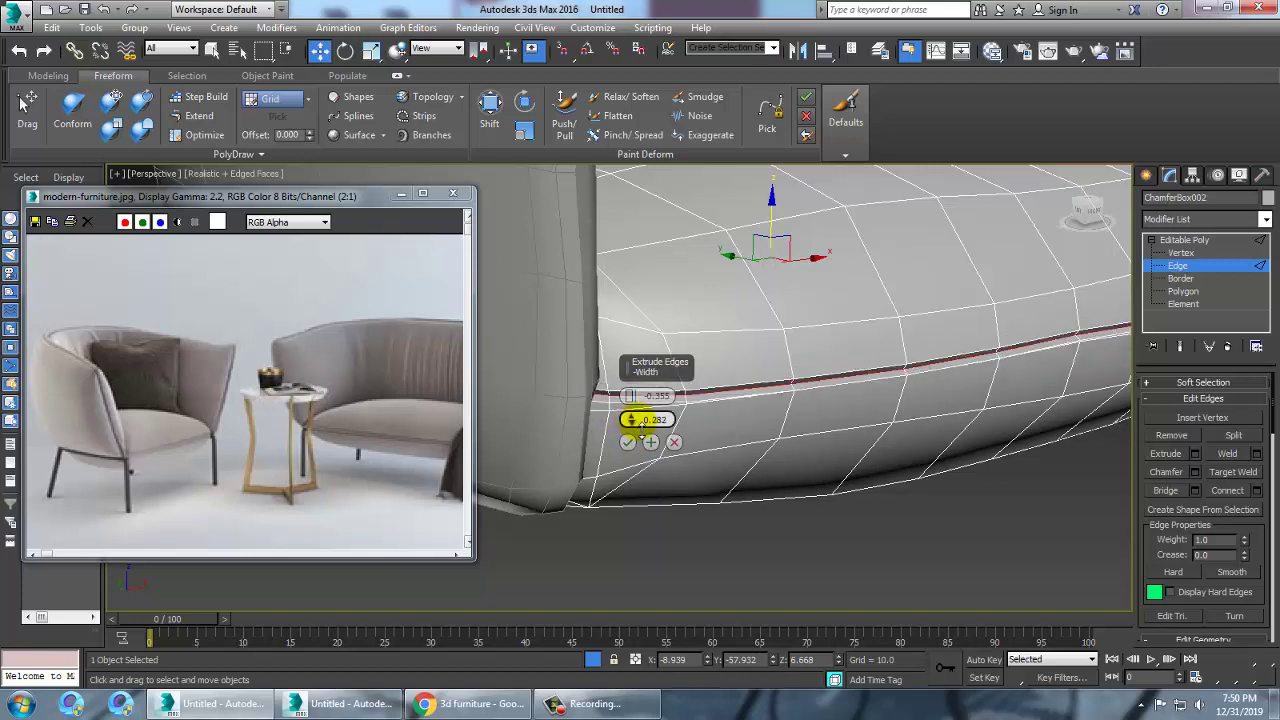
left_click(628, 442)
middle_click_drag(726, 529, 880, 473, "alt")
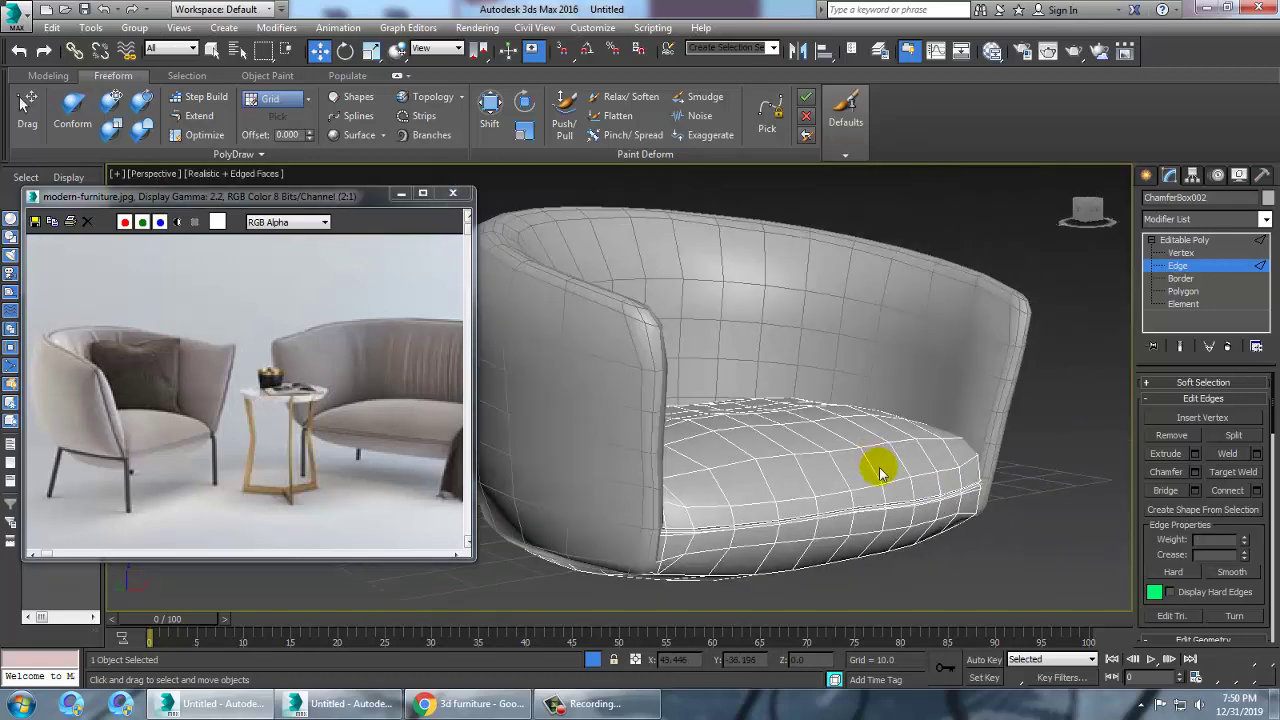
left_click(1204, 241)
- Save the scene to the Desktop as couch in 3ds Max format
key("ctrl+s")
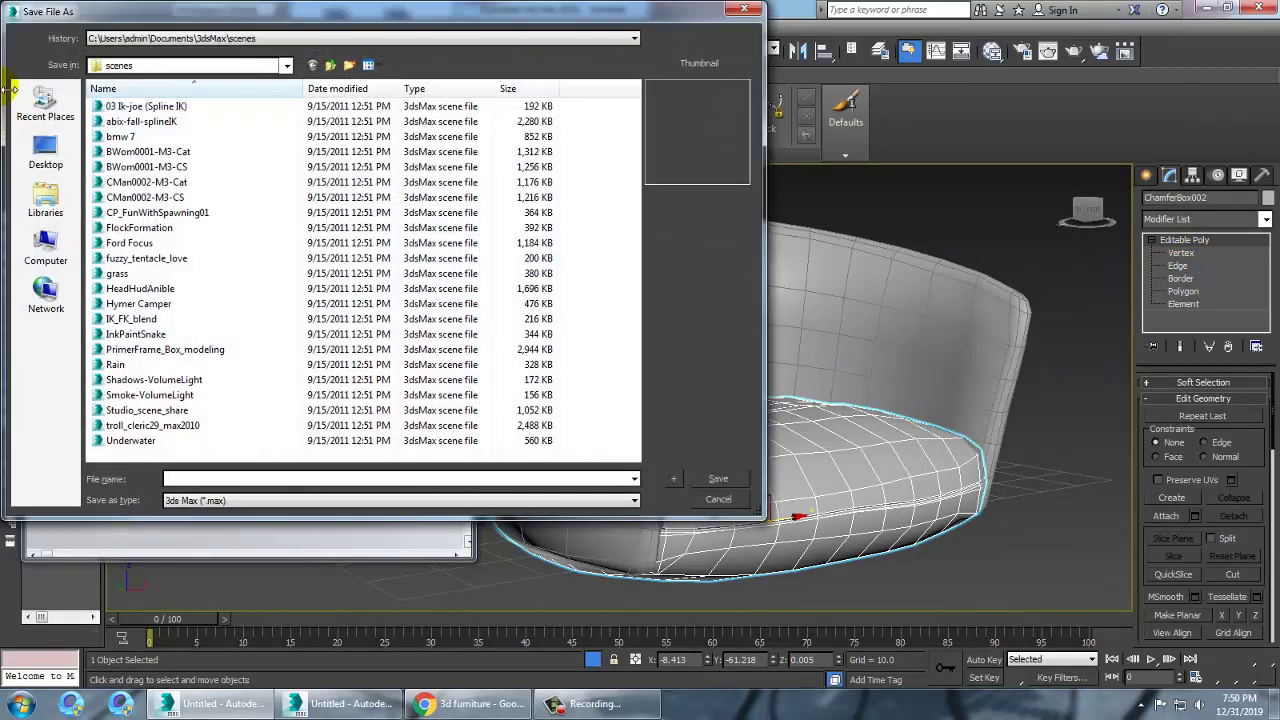
left_click(46, 150)
type("couch")
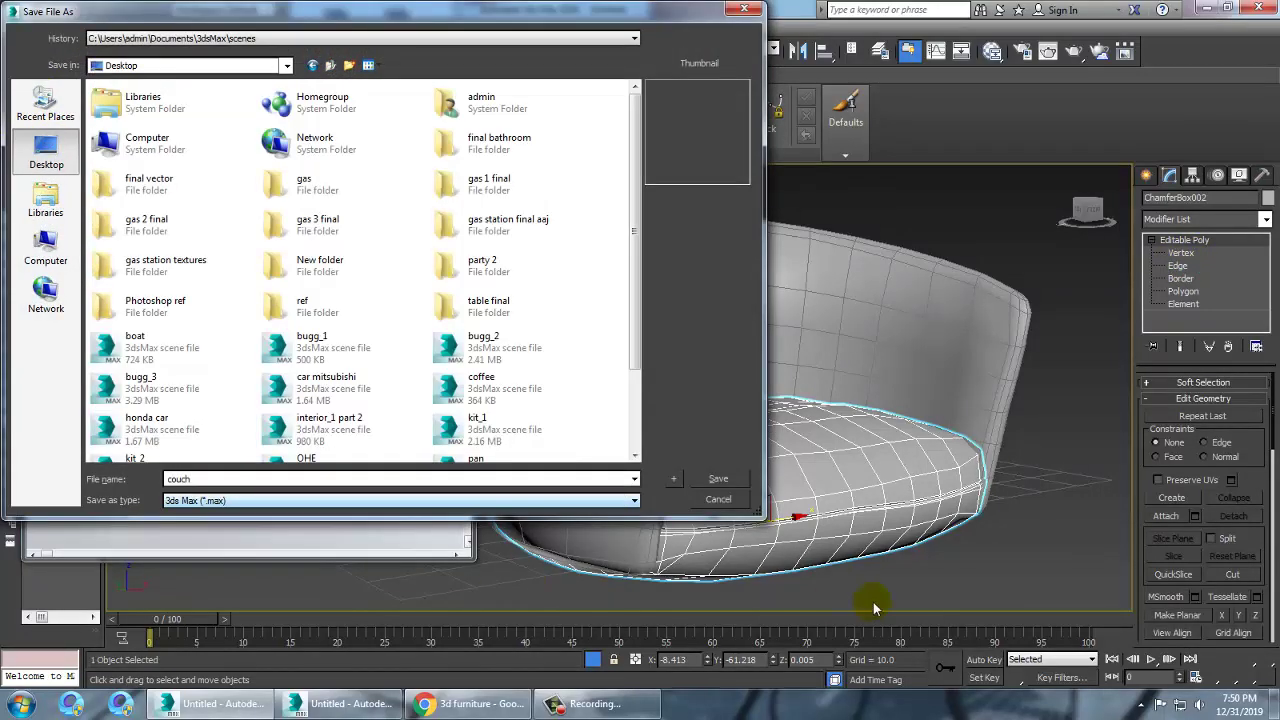
left_click(705, 482)
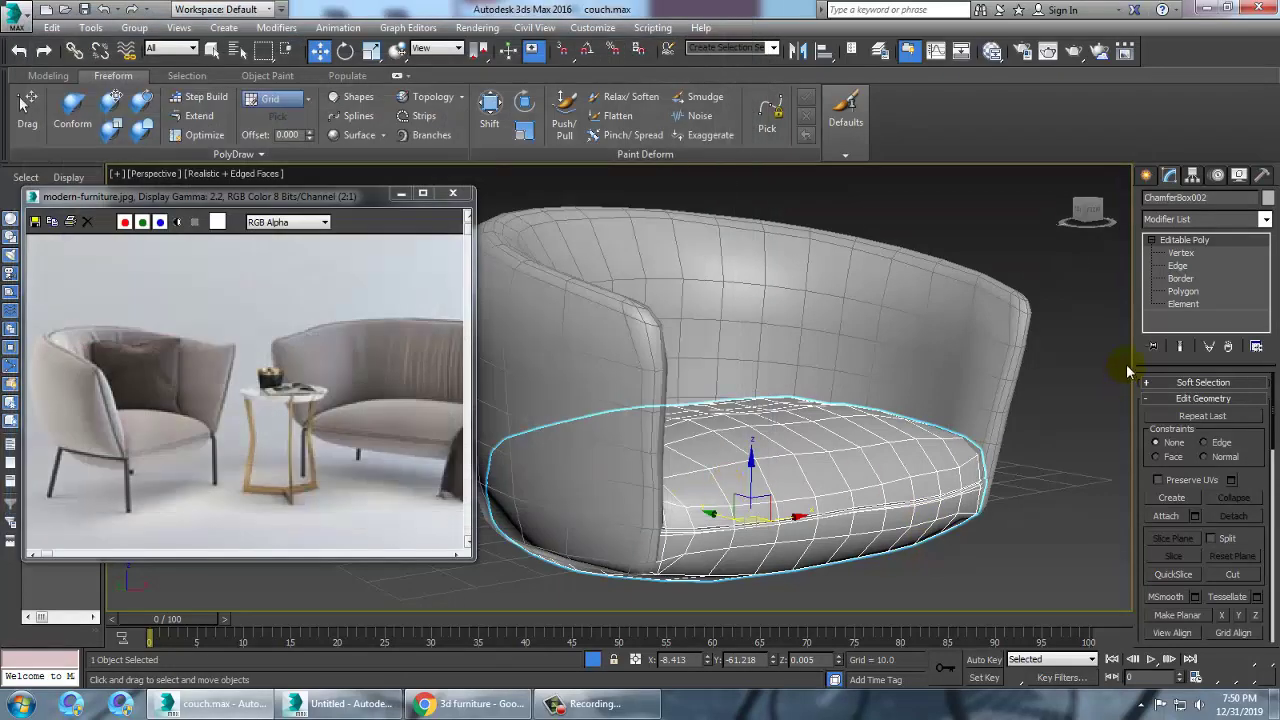
- Apply a TurboSmooth modifier to the seat cushion and another to the armchair's curved shell
left_click(1265, 221)
key("t")
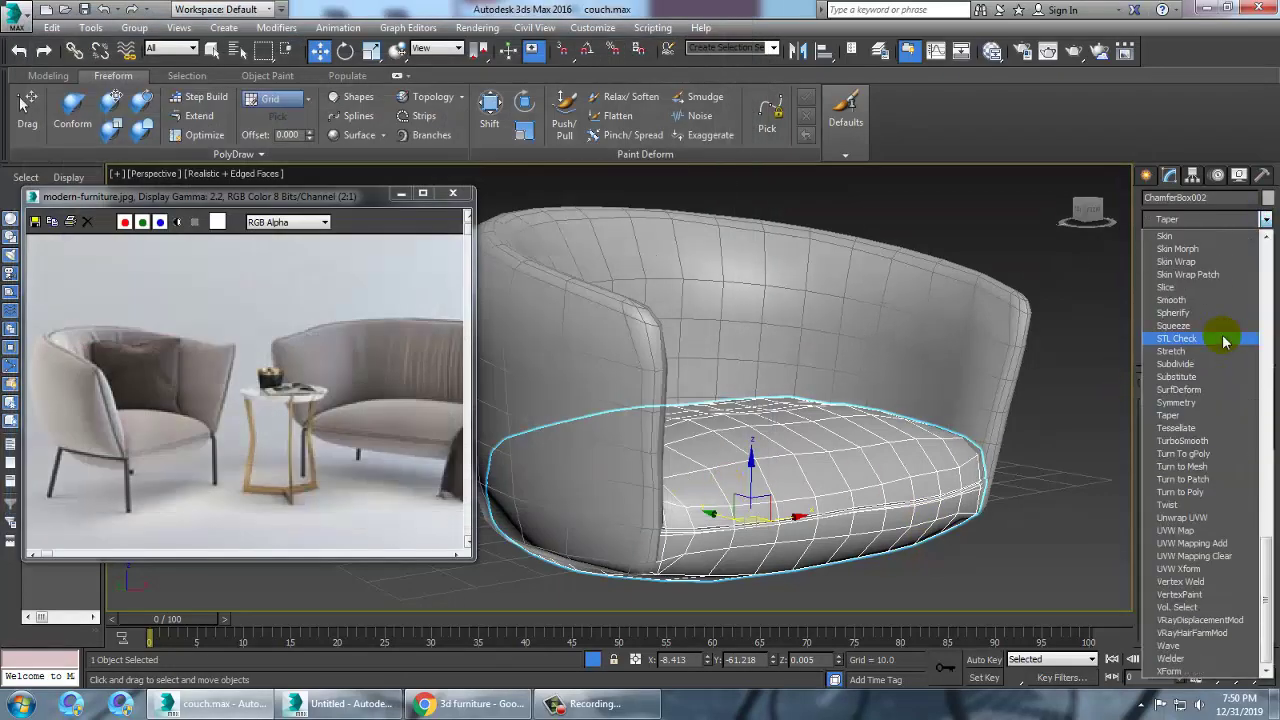
left_click(1185, 441)
left_click(988, 362)
left_click(1266, 220)
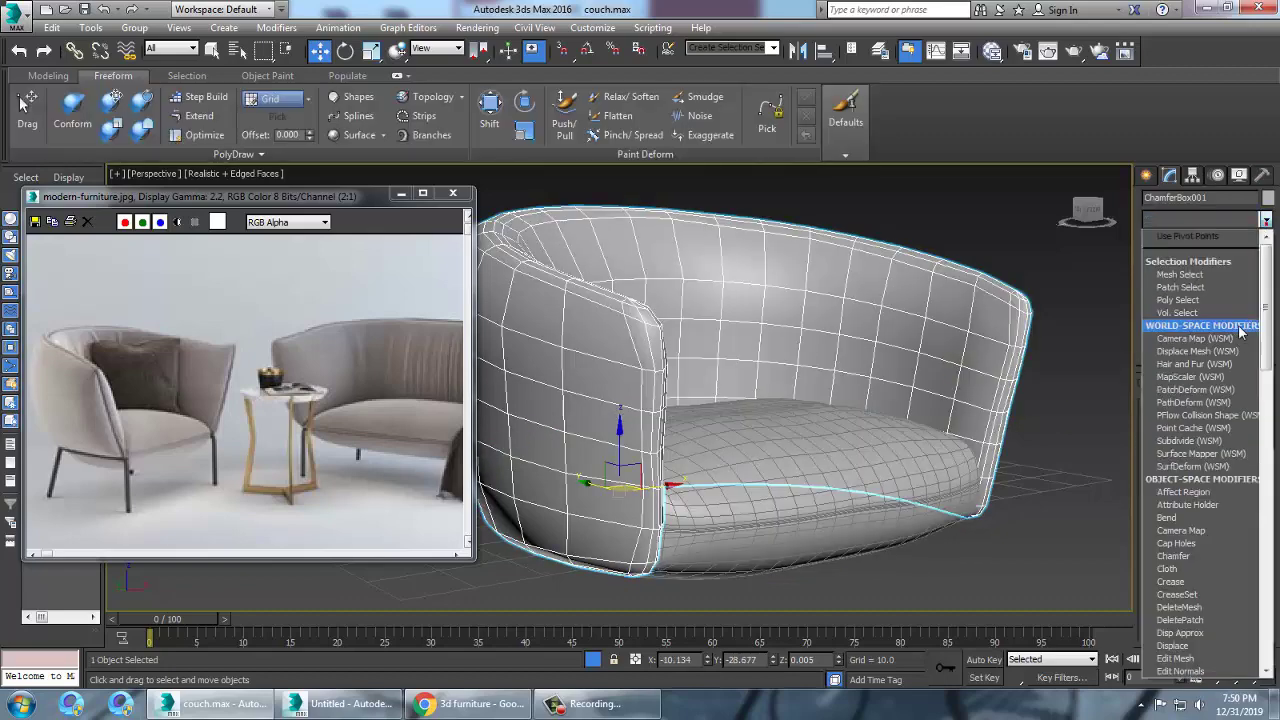
key("t")
left_click(1195, 441)
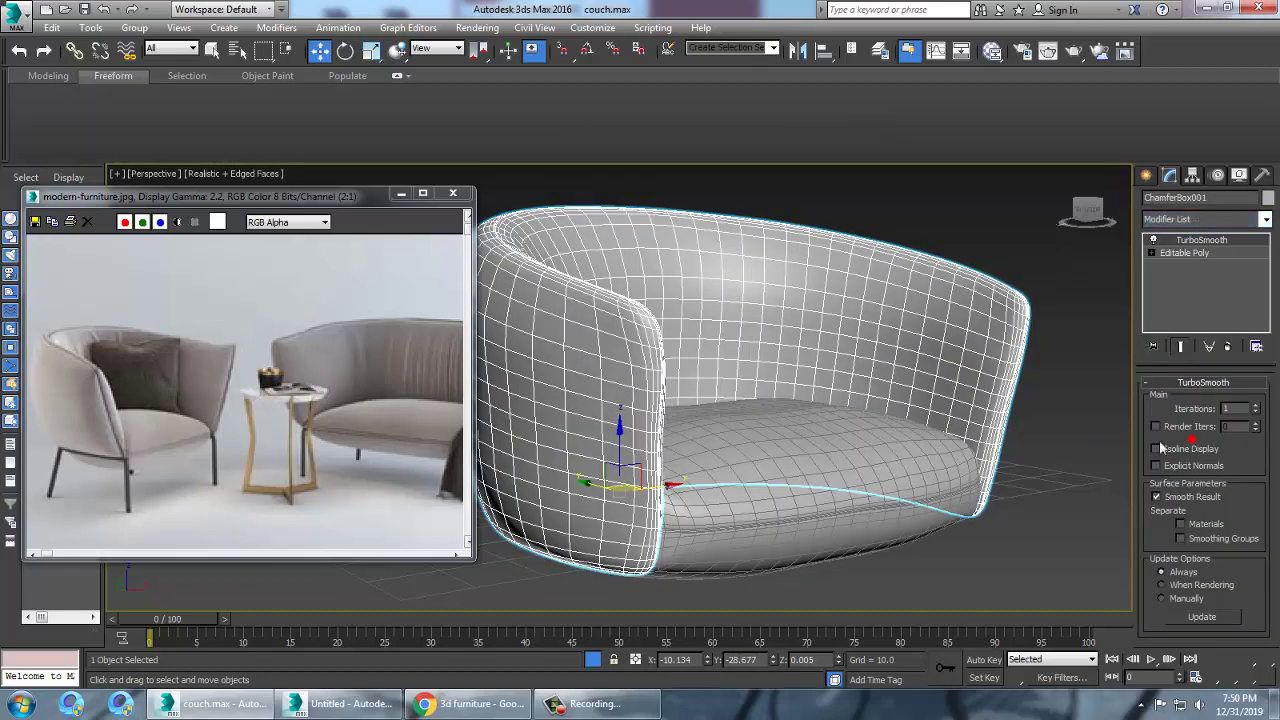
- In the Top view, draw a curved two-point spline line along the arm on the negative X side, ending near its front tip
middle_click_drag(915, 375, 829, 437, "alt")
key("alt+w")
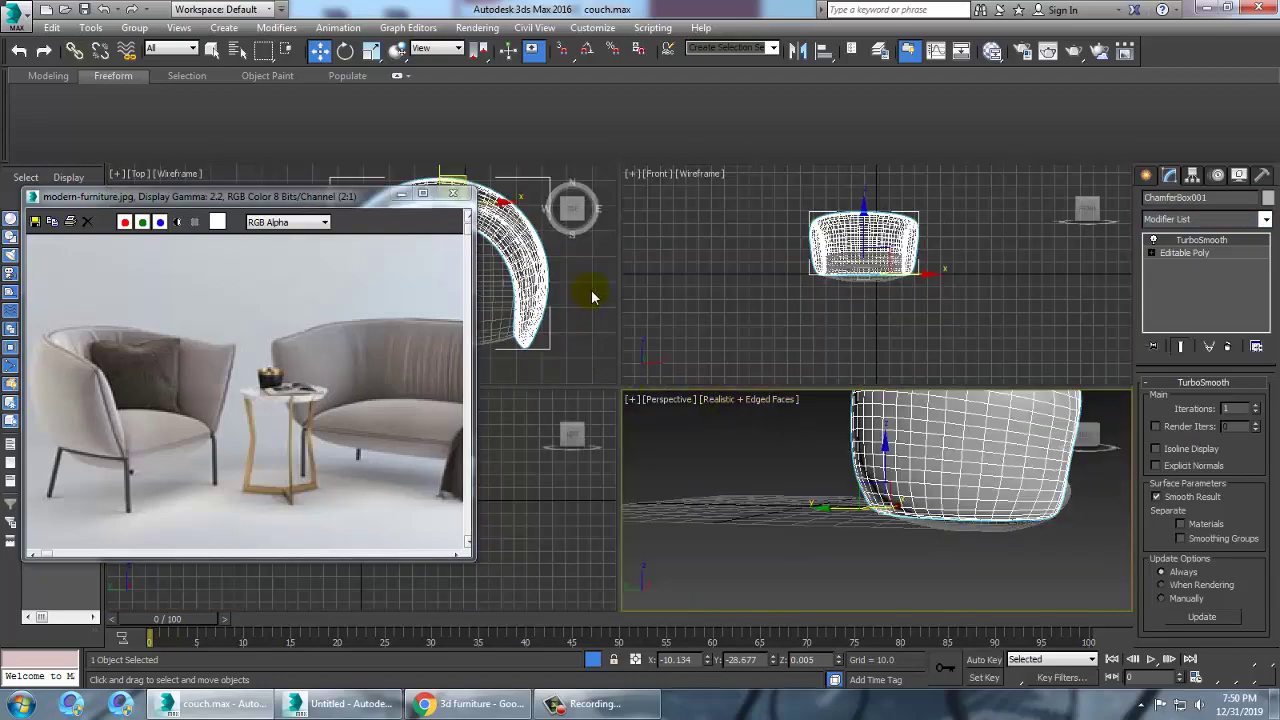
key("alt+w")
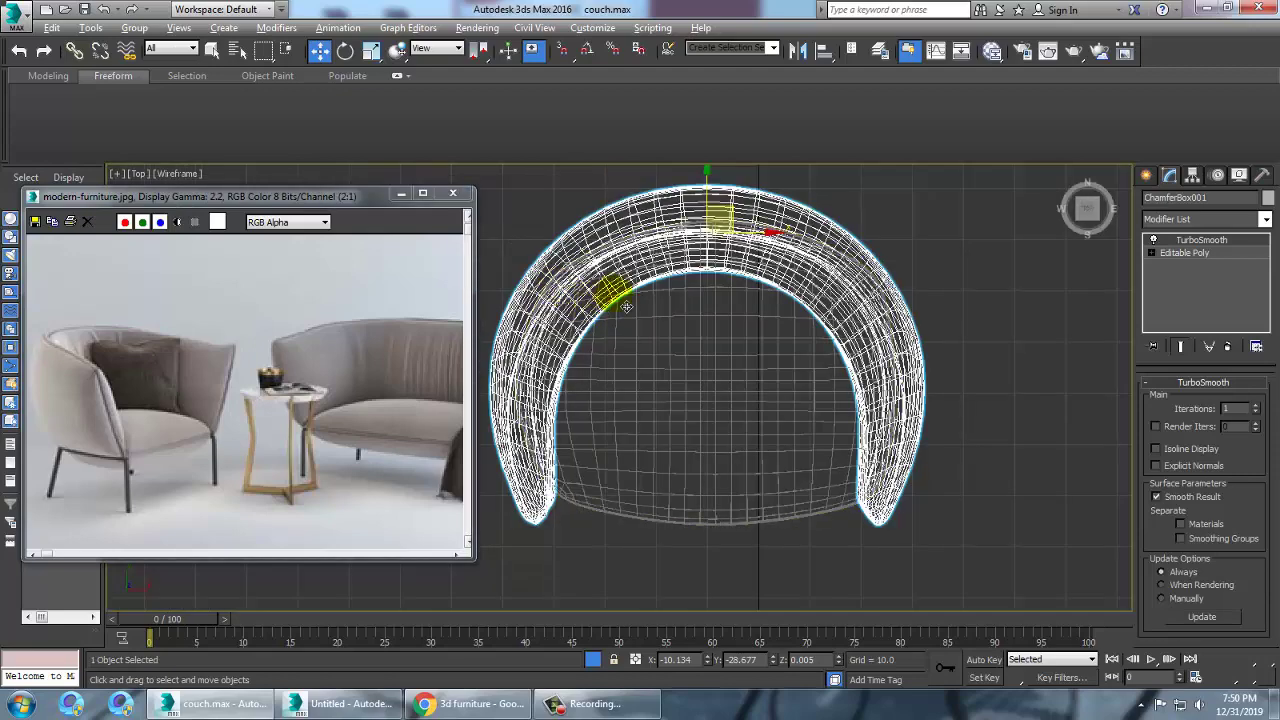
middle_click_drag(626, 306, 706, 292)
left_click(1146, 175)
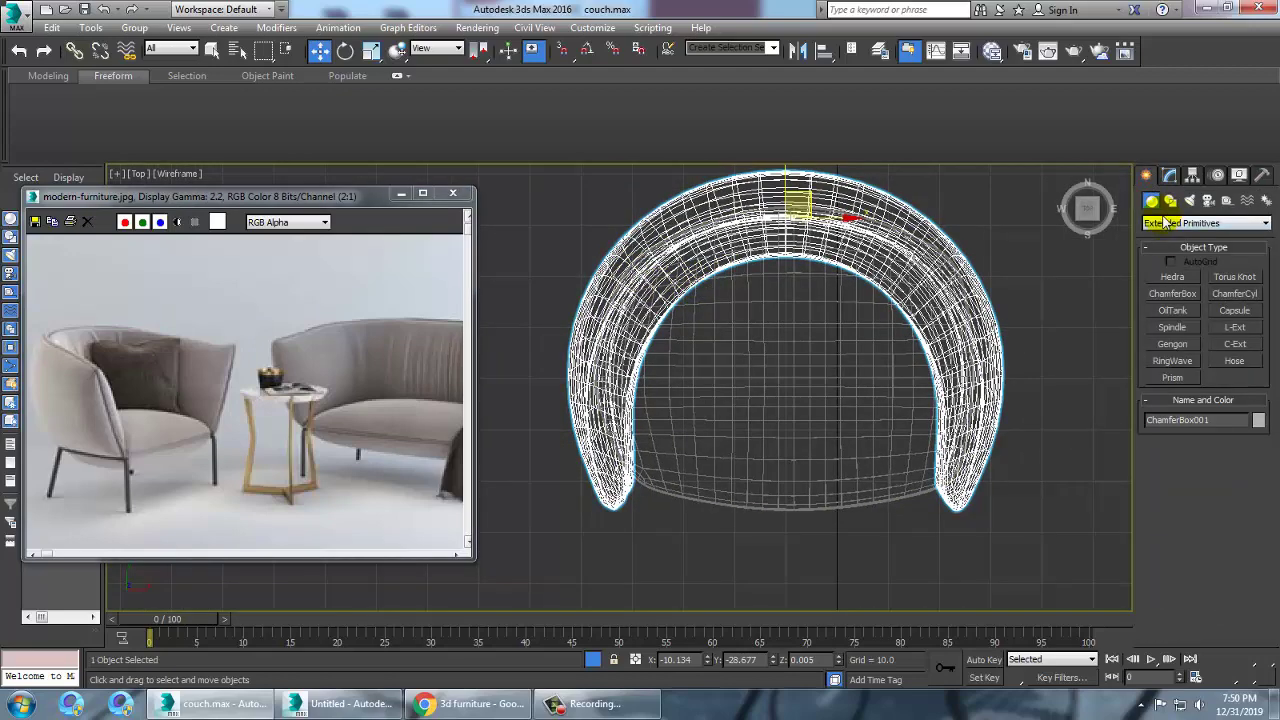
left_click(1170, 200)
left_click(1172, 290)
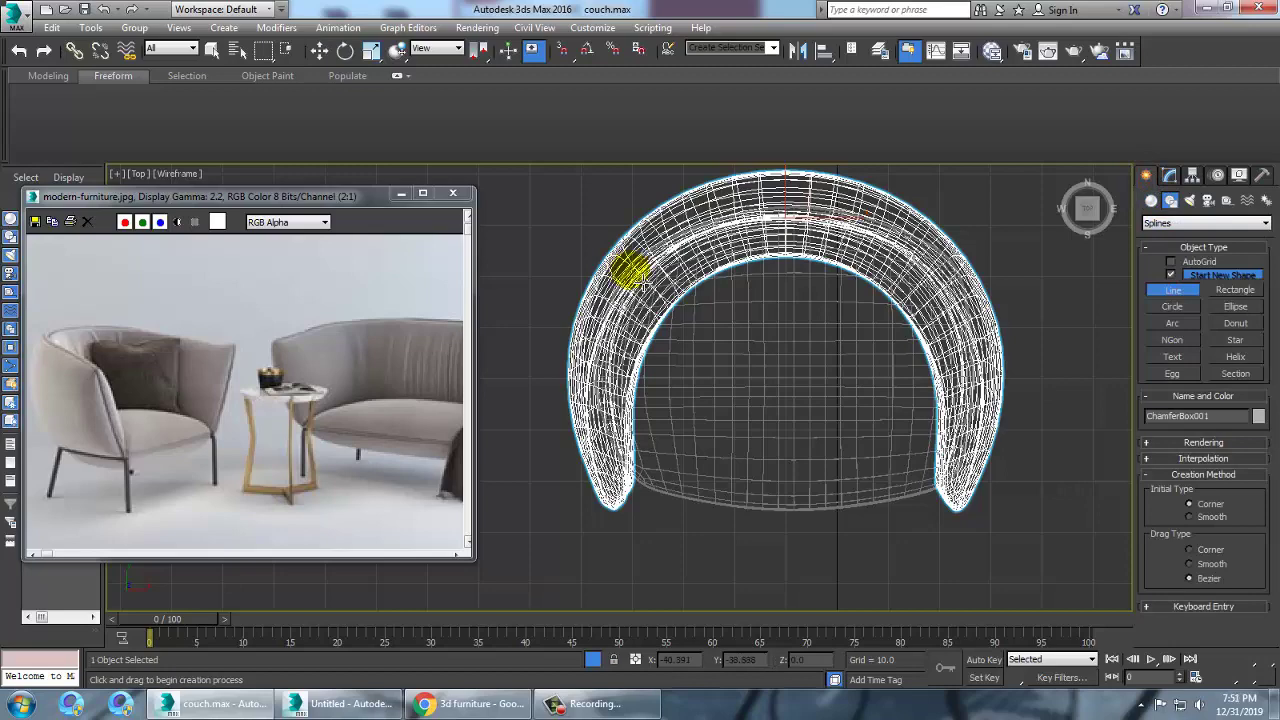
left_click_drag(644, 266, 607, 490)
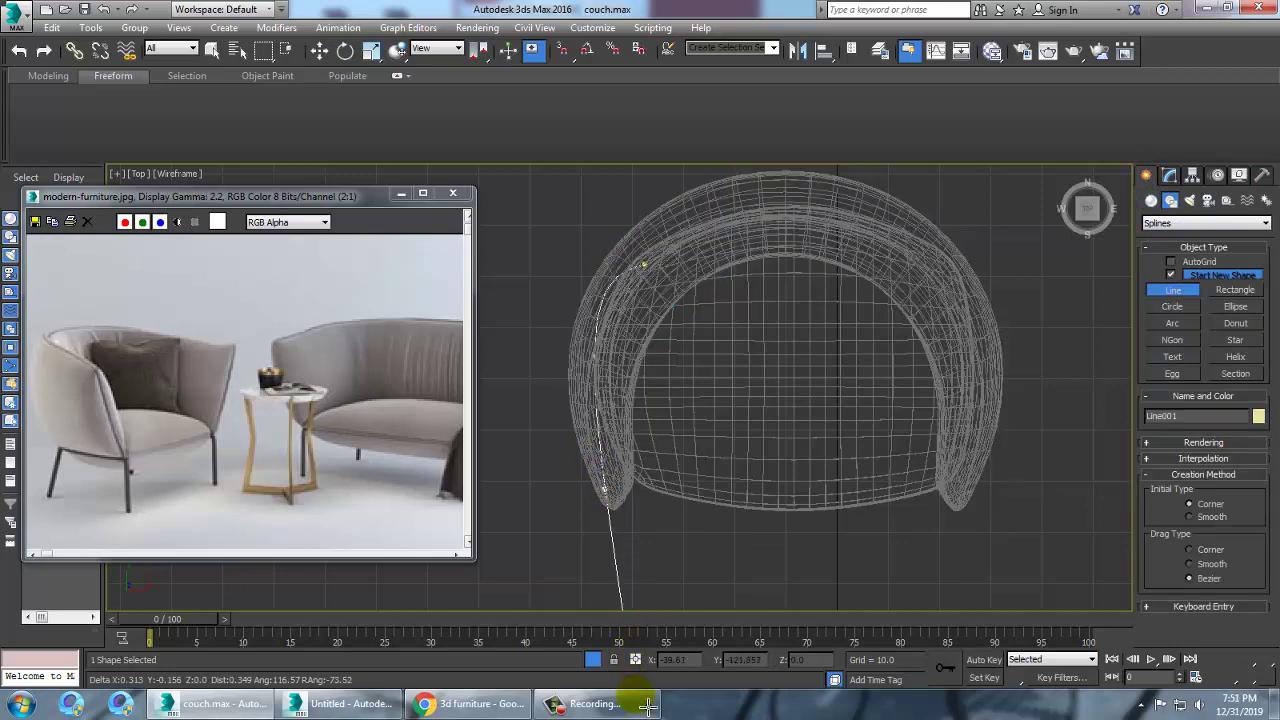
right_click(664, 595)
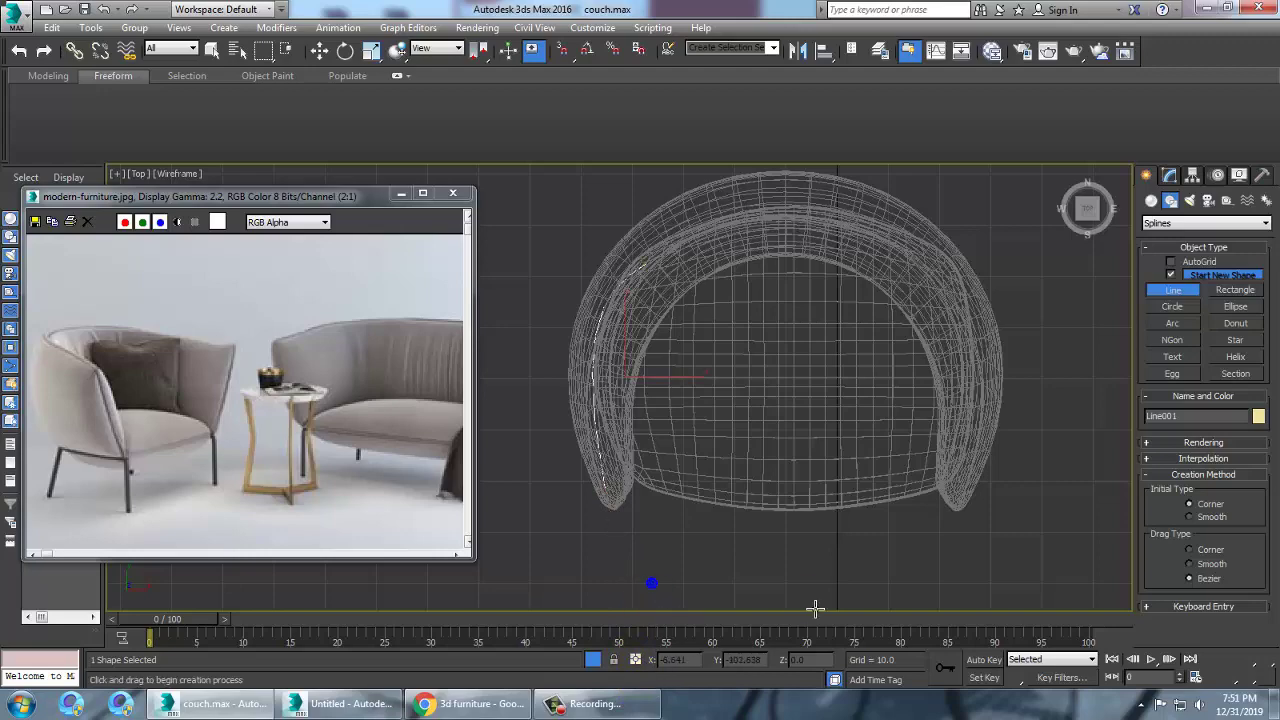
- Raise the new line about 3.1 units along Z against the underside of the armchair shell
key("w")
key("alt+w")
middle_click(920, 546)
key("alt+w")
middle_click_drag(888, 530, 866, 541, "alt")
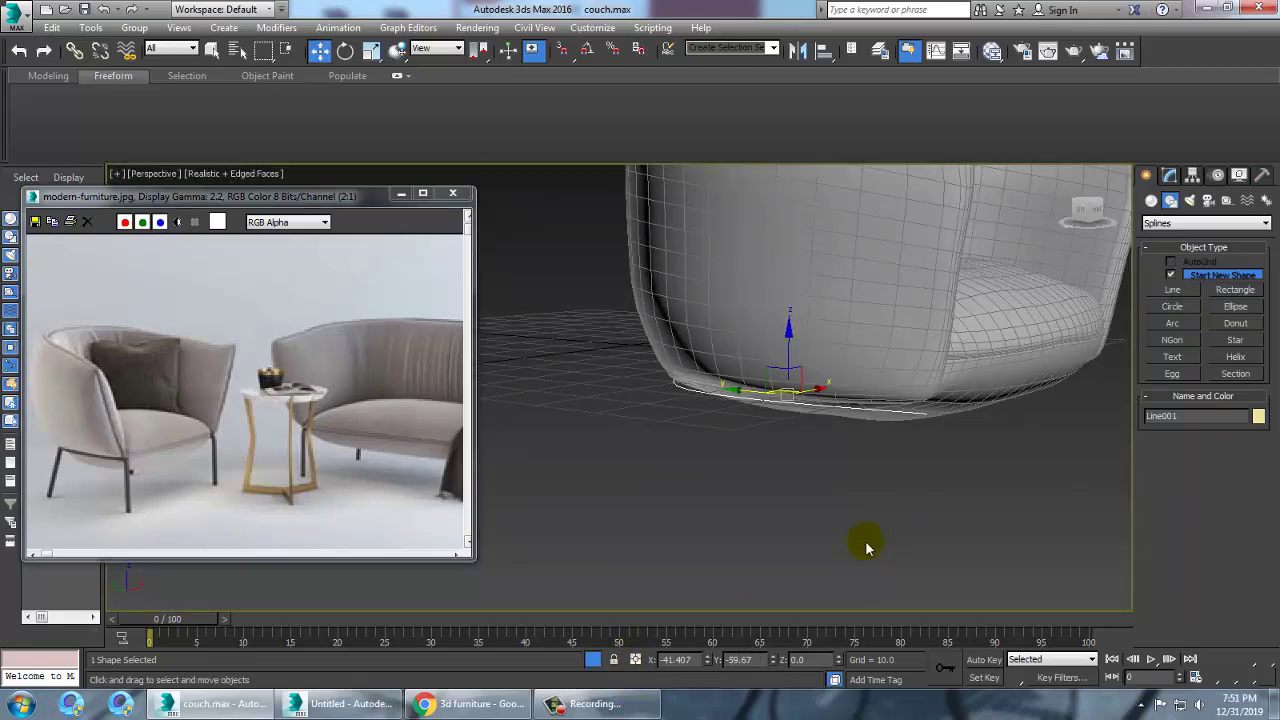
middle_click_drag(841, 438, 804, 418, "alt")
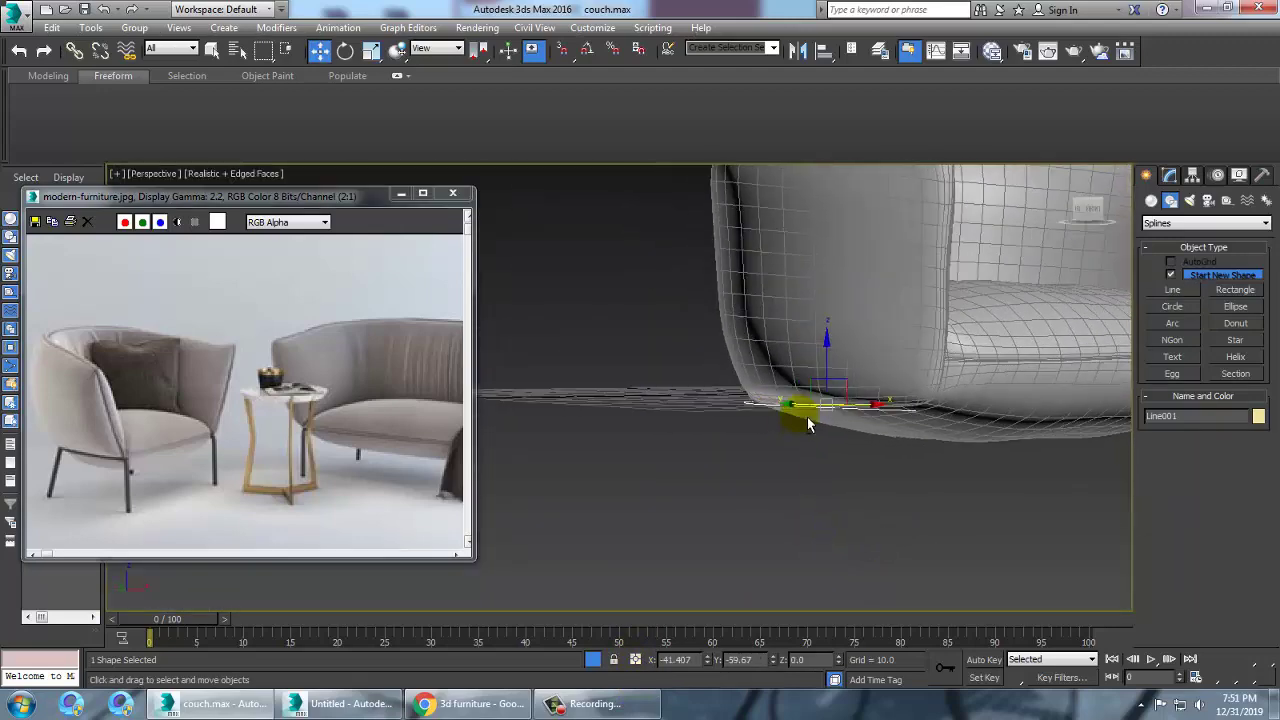
left_click_drag(839, 364, 834, 346)
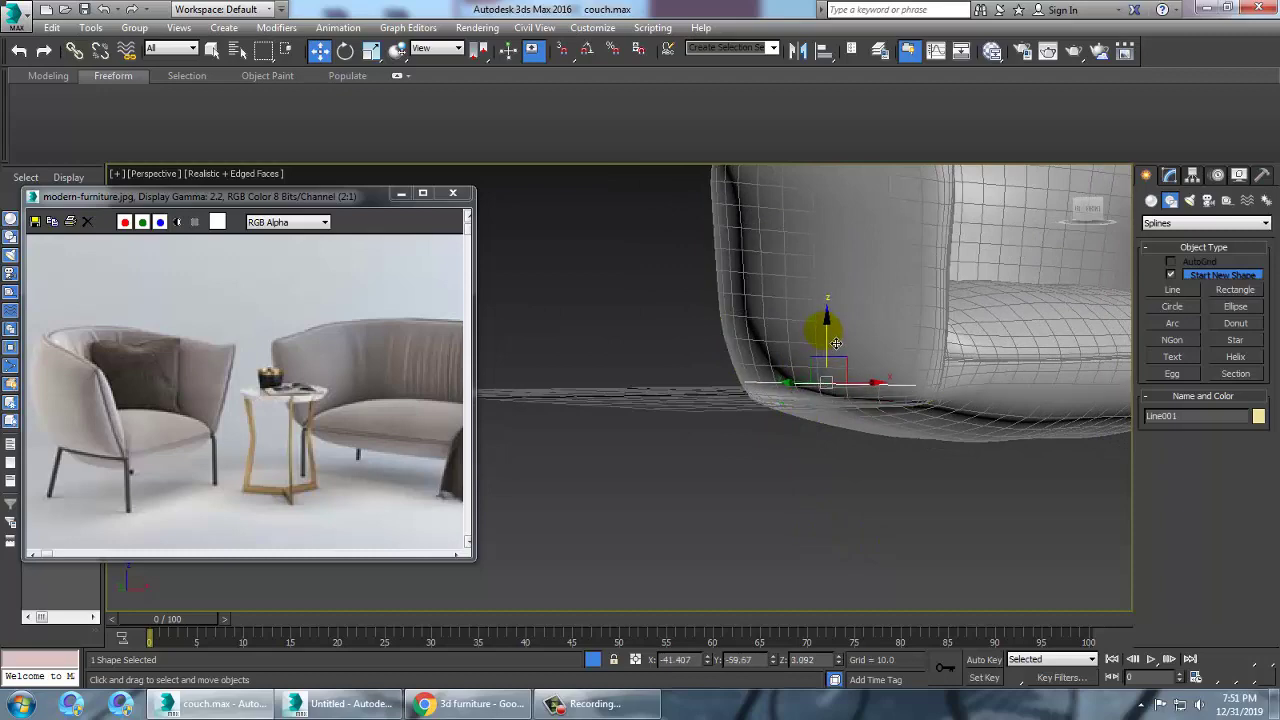
mouse_move(834, 346)
middle_mouse_down("alt")
mouse_move(822, 372)
mouse_move(840, 360)
middle_mouse_up("alt")
- Make the line renderable in the viewport with a rectangular profile of length 1.26 and width 0.58
left_click(1192, 177)
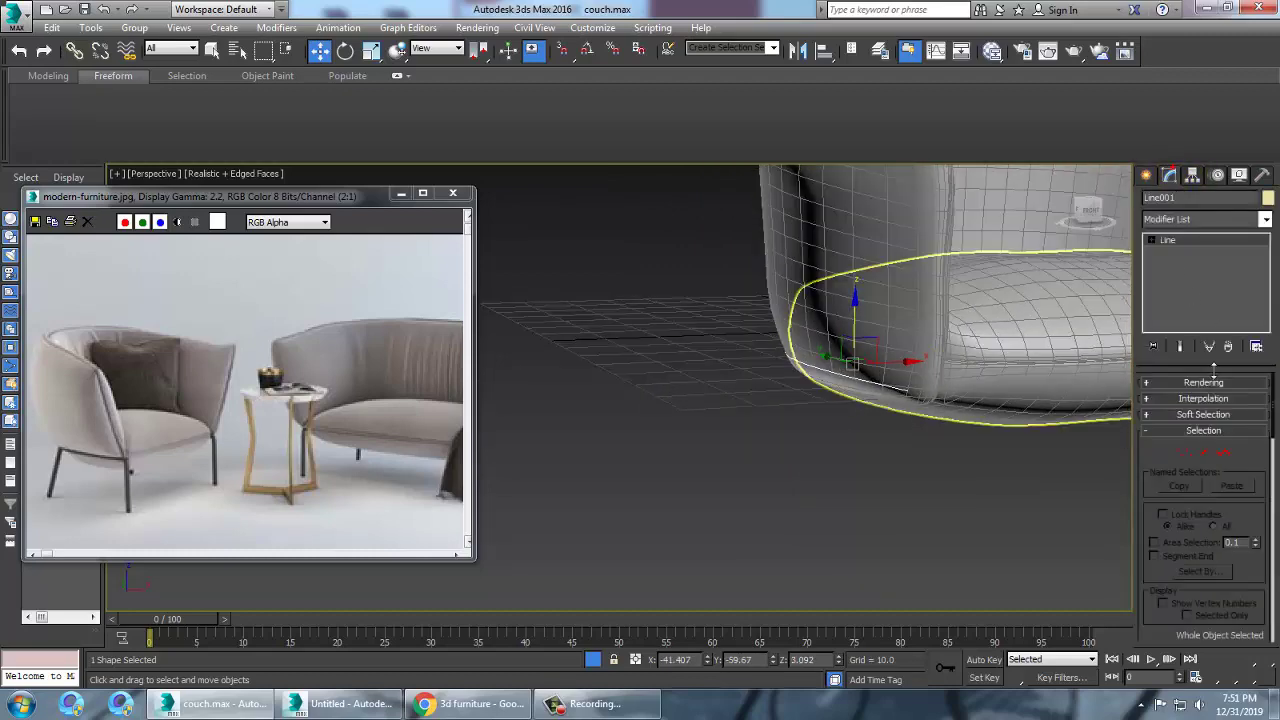
left_click(1195, 383)
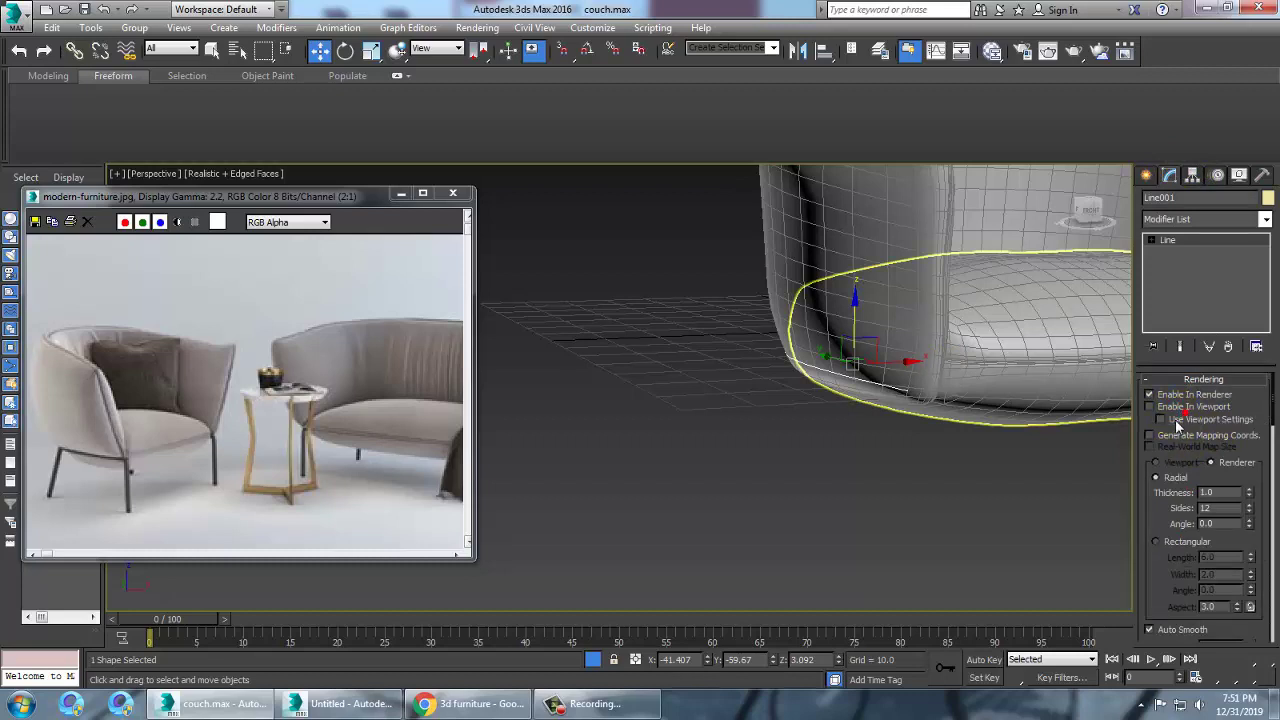
left_click(1179, 410)
left_click(1157, 542)
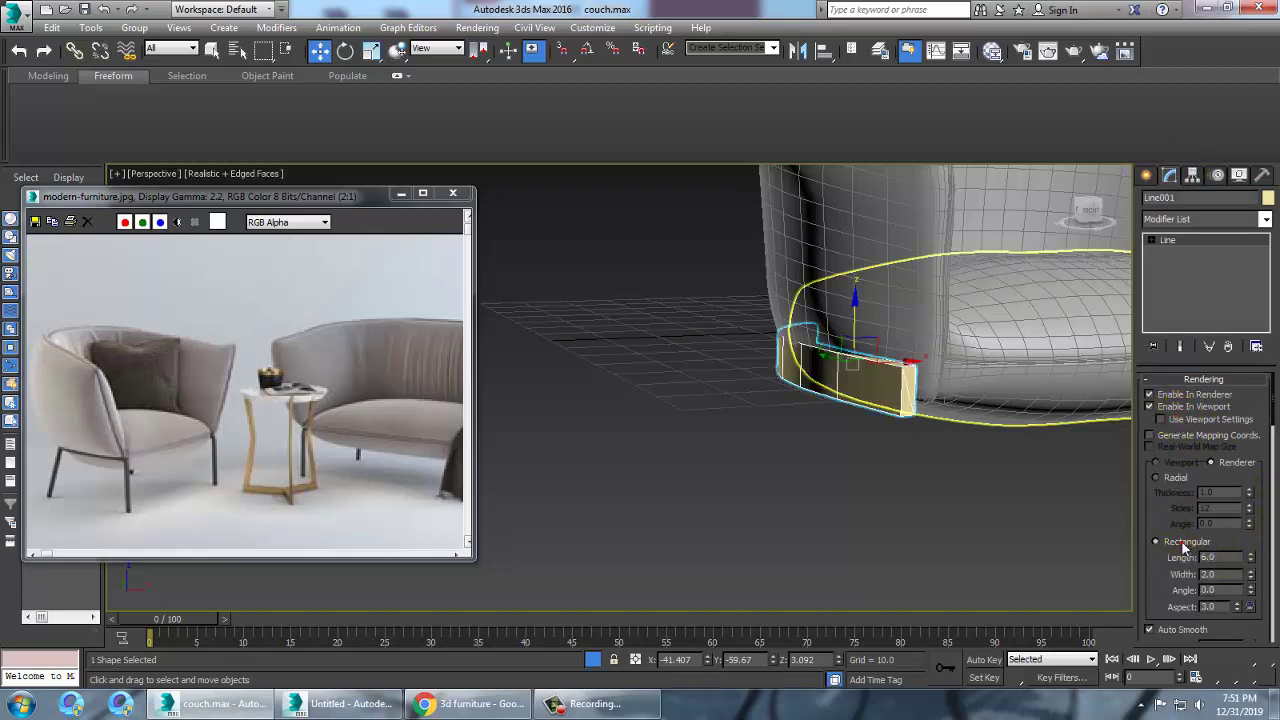
left_click_drag(1254, 563, 1272, 625)
left_click_drag(1262, 526, 1261, 529)
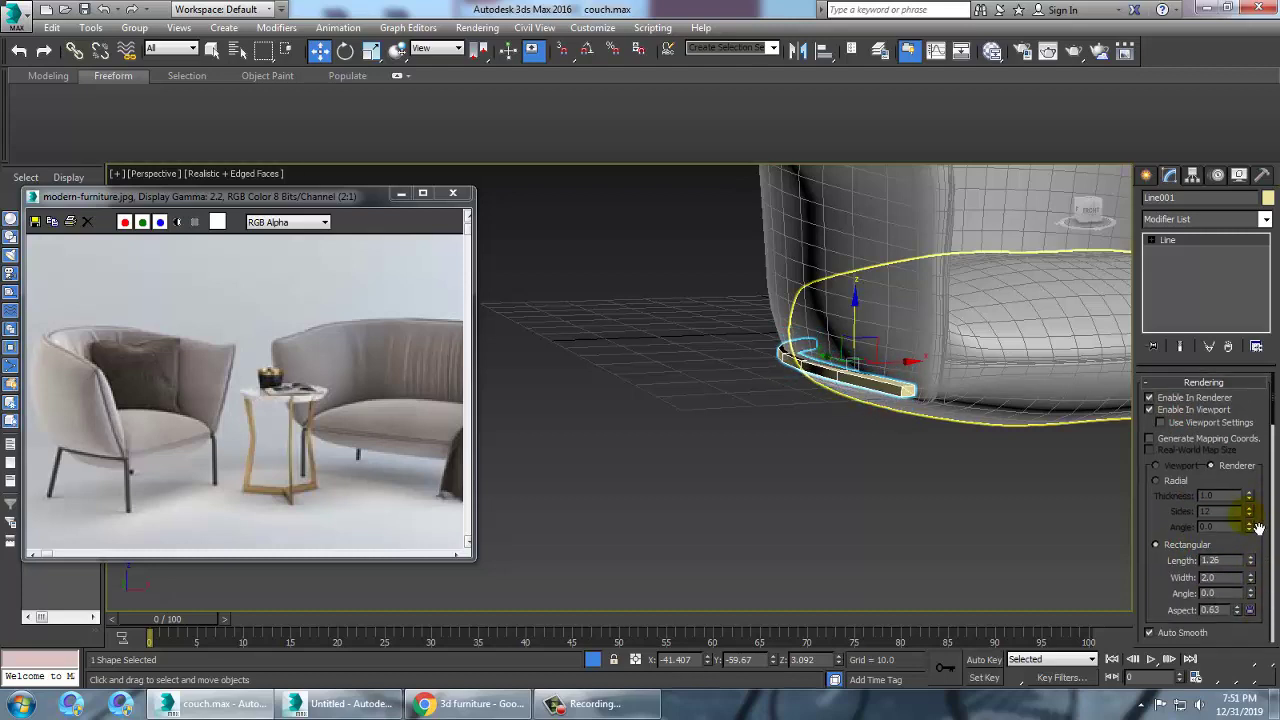
left_click_drag(1251, 581, 1273, 632)
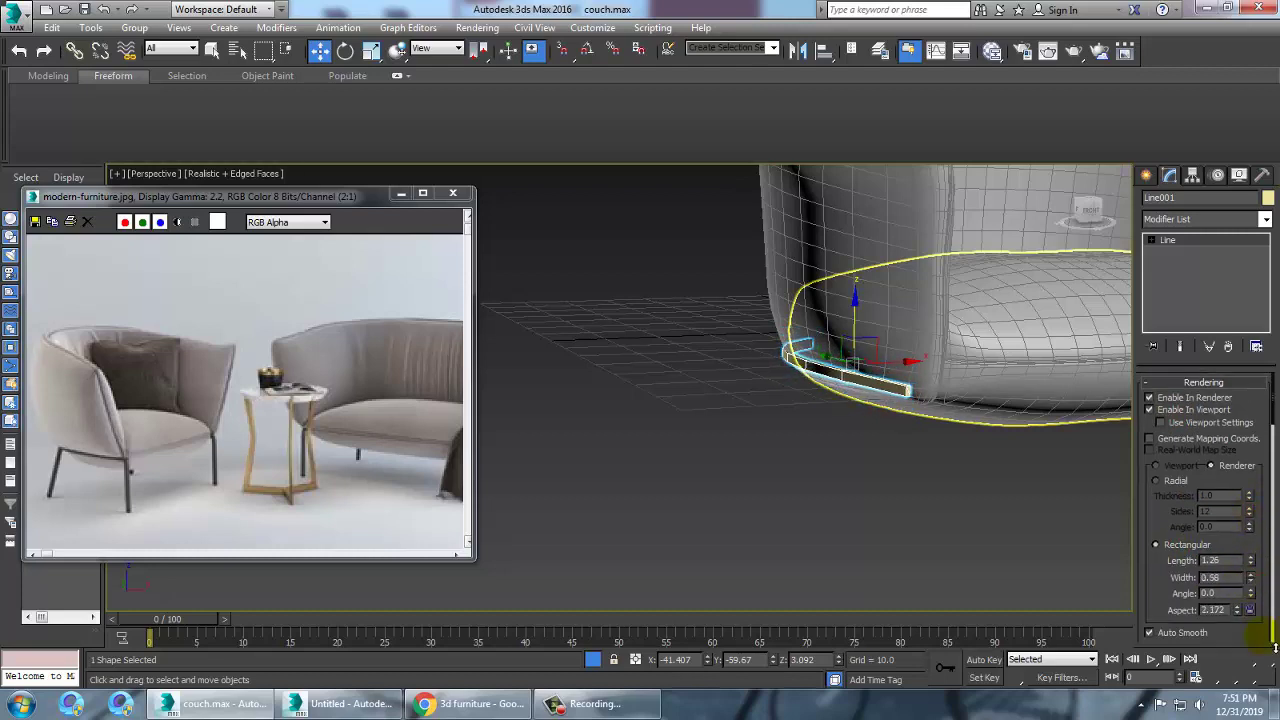
- In vertex editing, move the line's front end point slightly back along the arm in the Top view
middle_click_drag(808, 428, 874, 371, "alt")
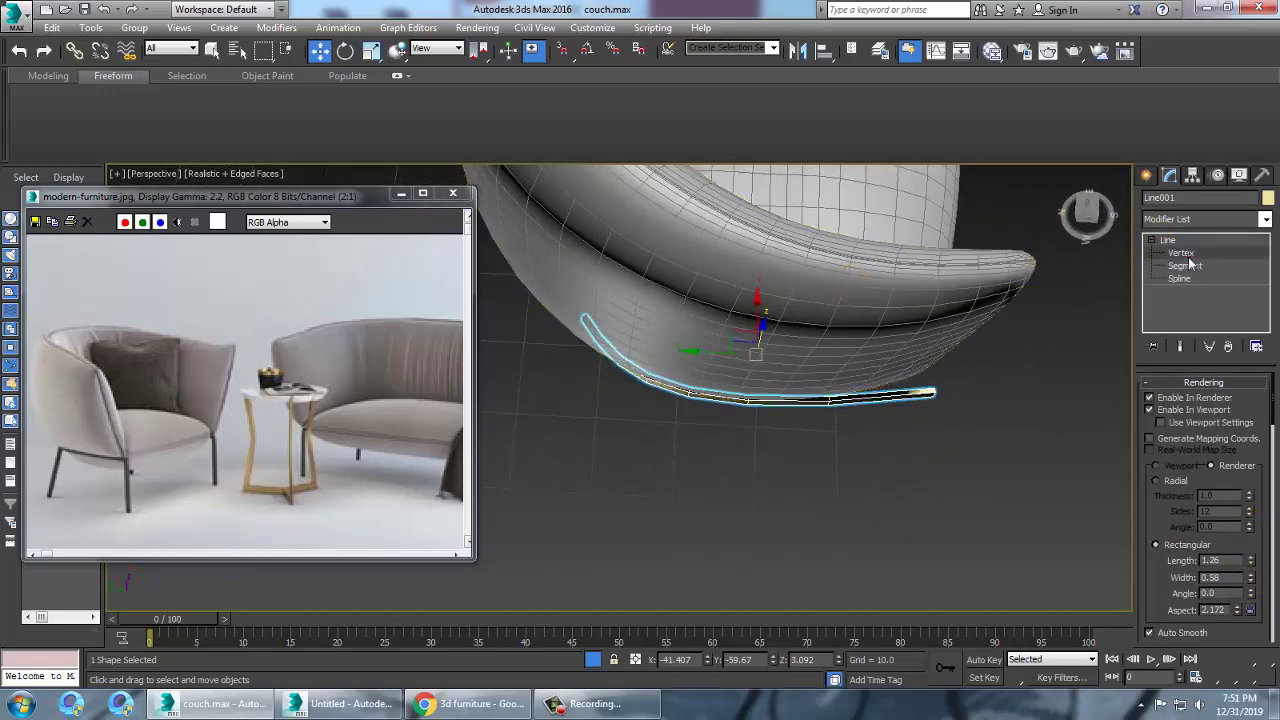
left_click(1188, 255)
key("alt+w")
middle_click(566, 297)
key("alt+w")
middle_click_drag(771, 341, 930, 391)
scroll(814, 356, "up", 2)
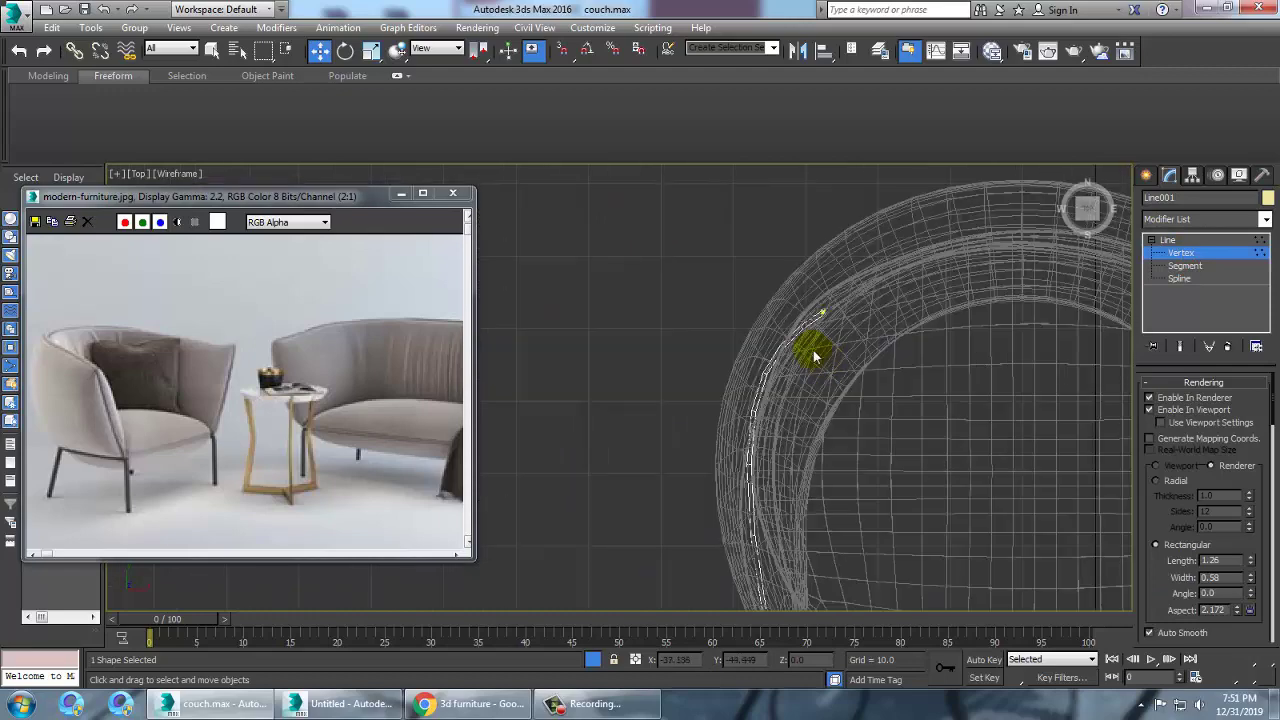
left_click_drag(885, 329, 856, 297)
middle_click_drag(819, 385, 828, 239)
left_click(788, 472)
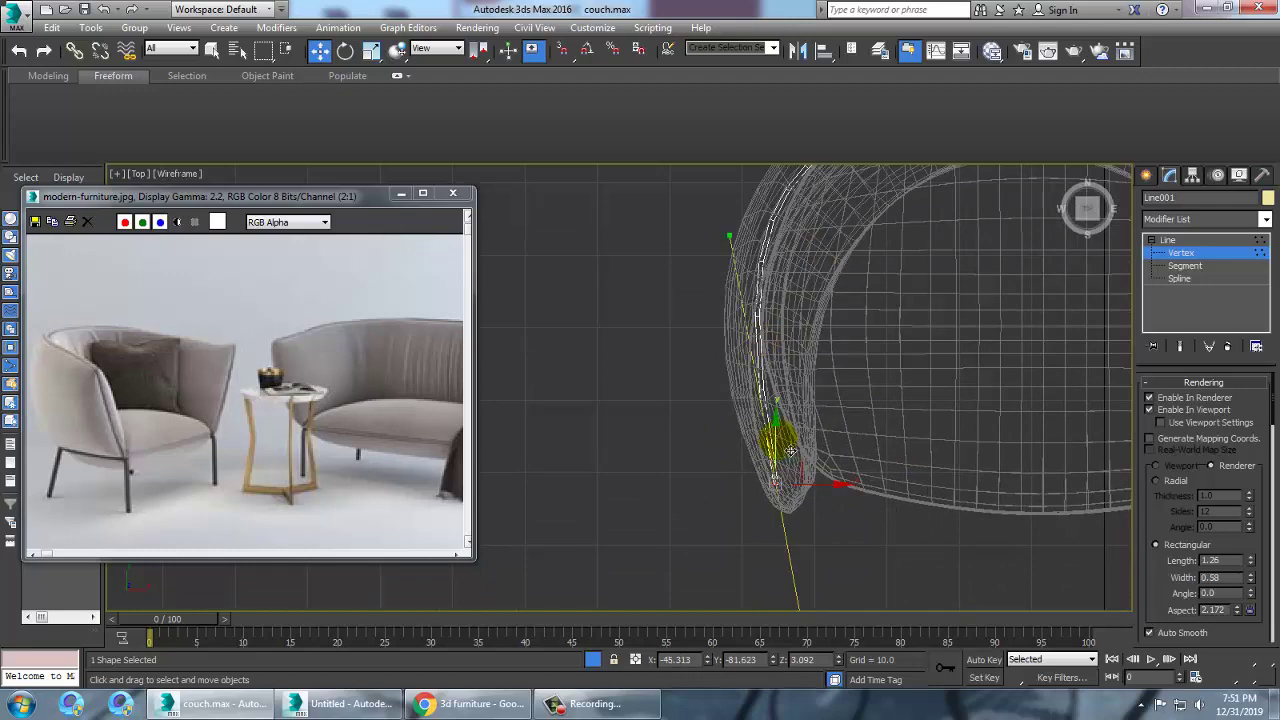
left_click_drag(790, 452, 837, 462)
middle_click_drag(836, 458, 819, 410)
scroll(826, 470, "down", 2)
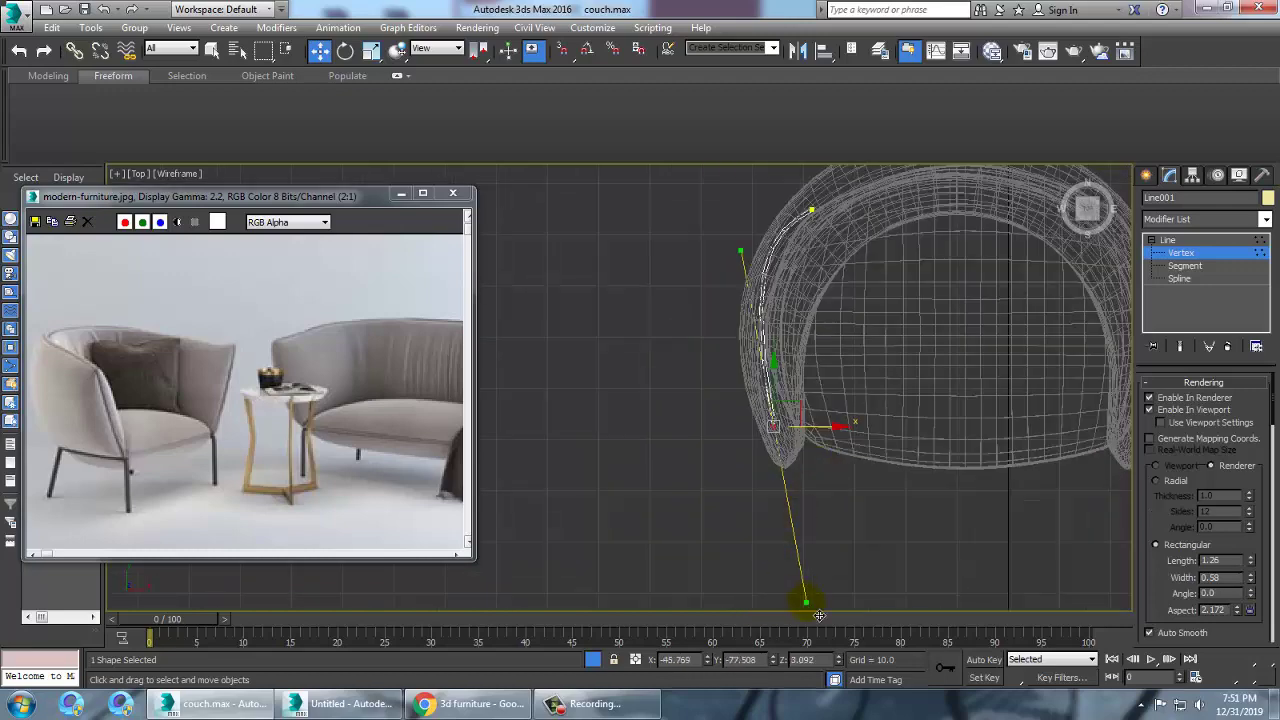
- Adjust the Bezier handles of the line's front vertex to refine its curve beneath the arm, and select the rear end vertex
left_click_drag(821, 570, 810, 437)
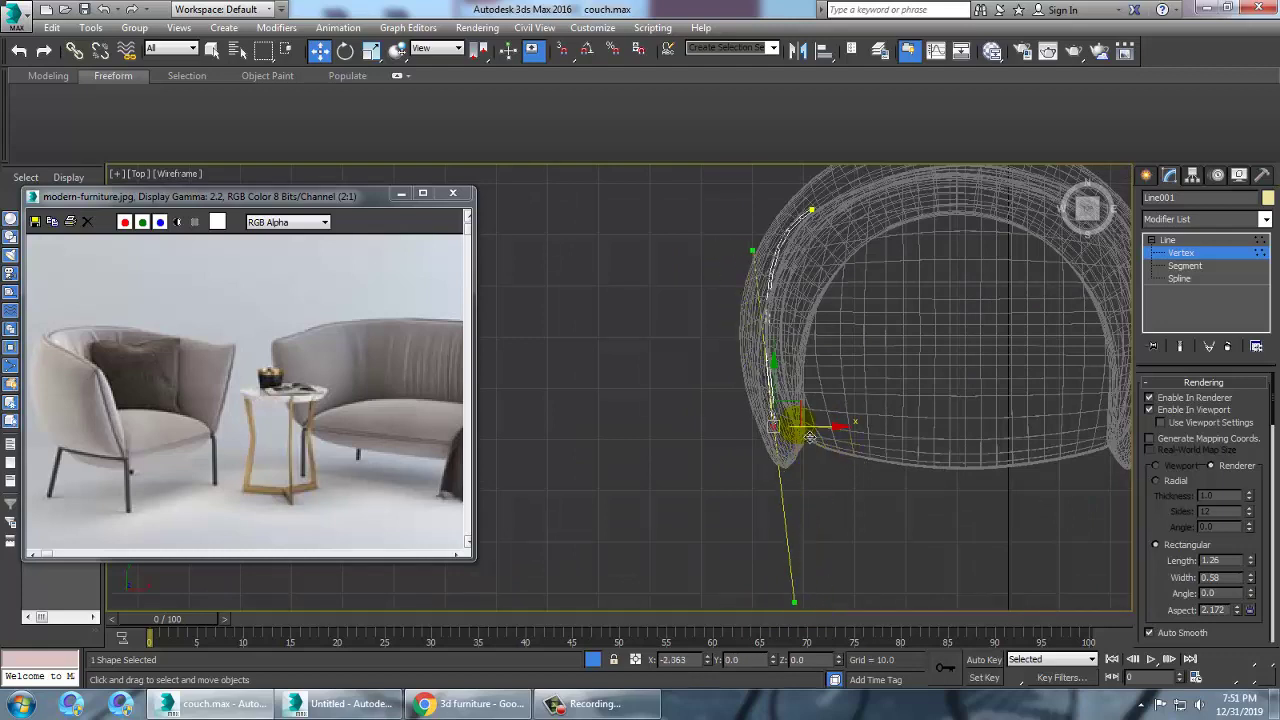
mouse_move(753, 251)
left_mouse_down()
mouse_move(760, 271)
mouse_move(750, 262)
left_mouse_up()
left_click_drag(838, 232, 840, 234)
key("alt+w")
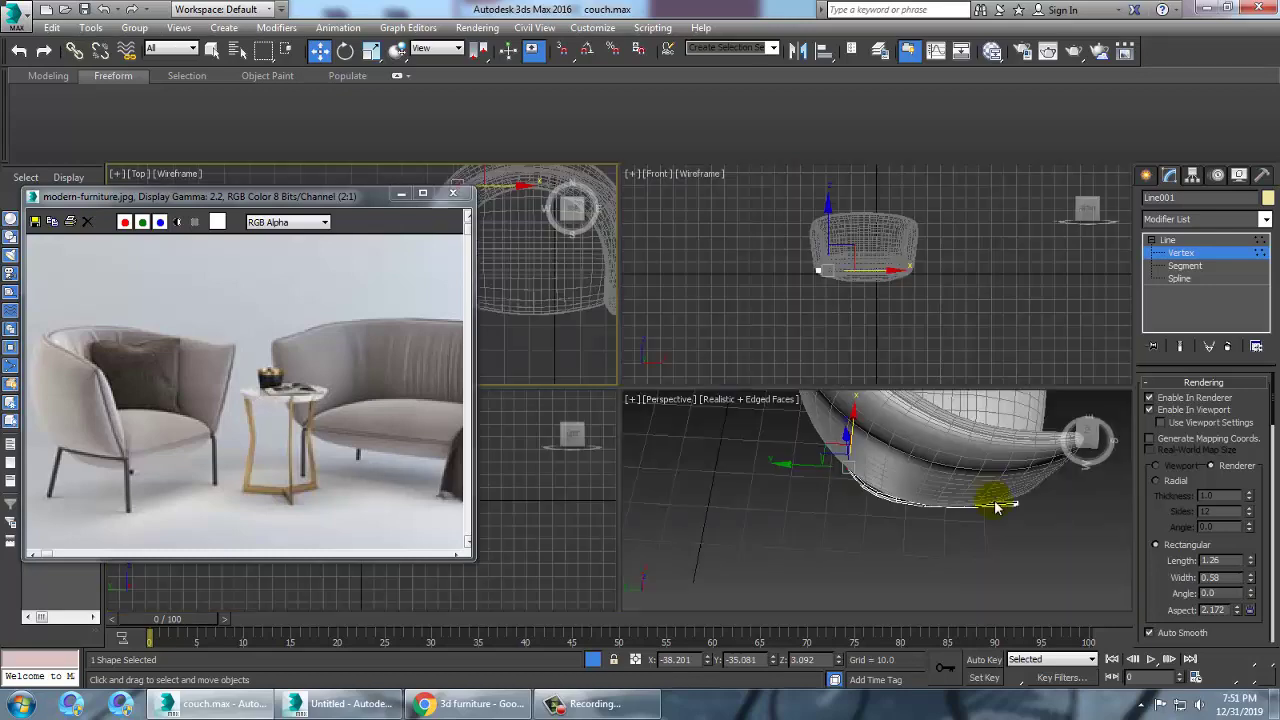
- Exit vertex editing and delete the curved line beneath the armchair's arm
middle_click(994, 504)
key("alt+w")
middle_click_drag(908, 441, 975, 478, "alt")
left_click(1219, 253)
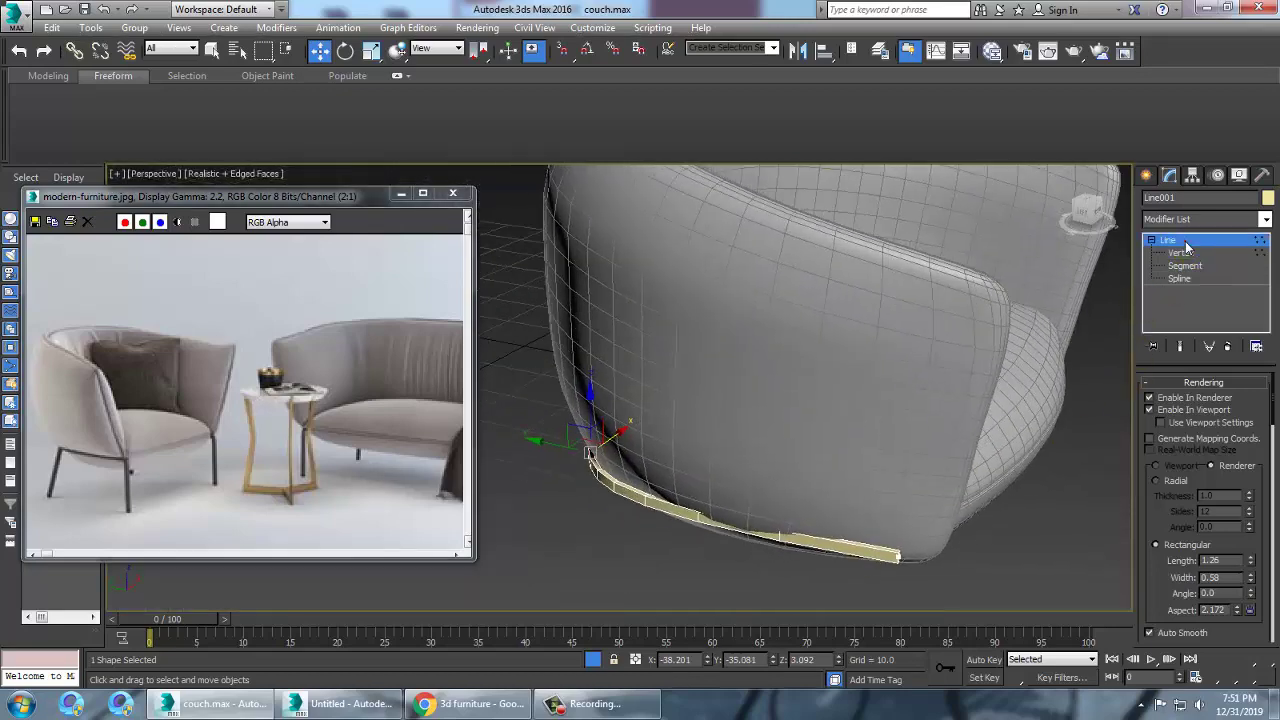
left_click(998, 430)
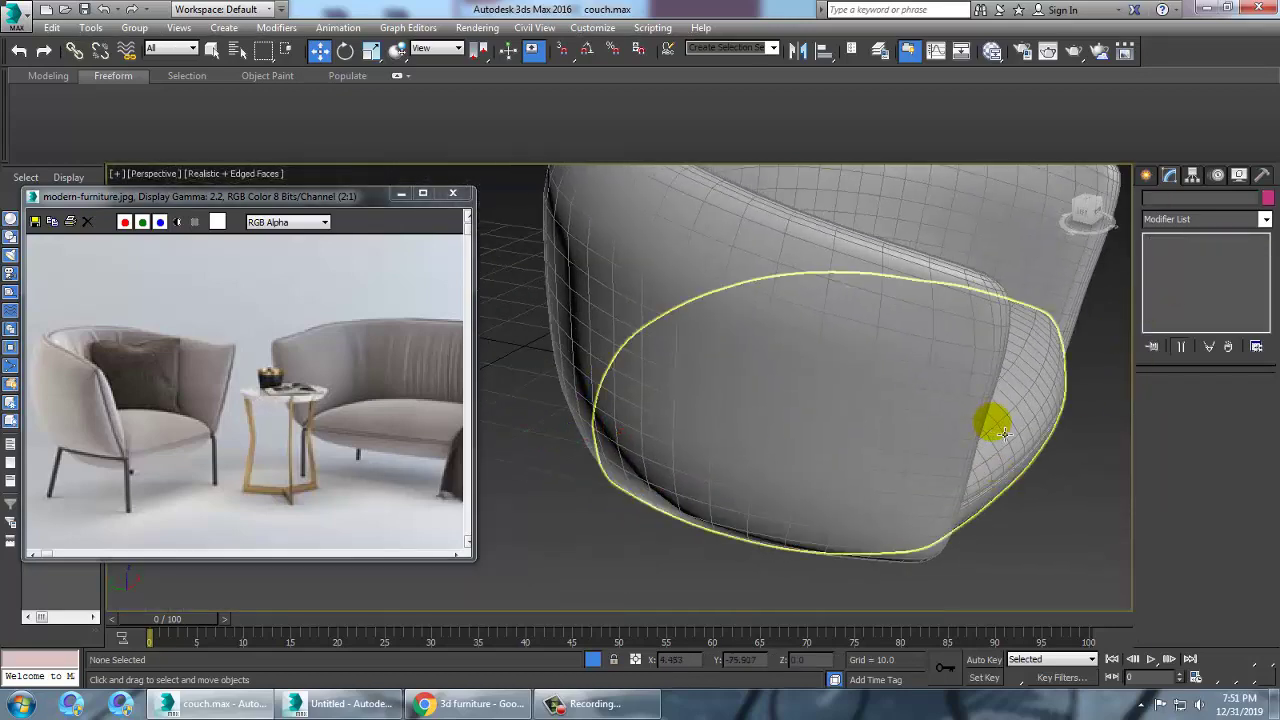
left_click(1148, 175)
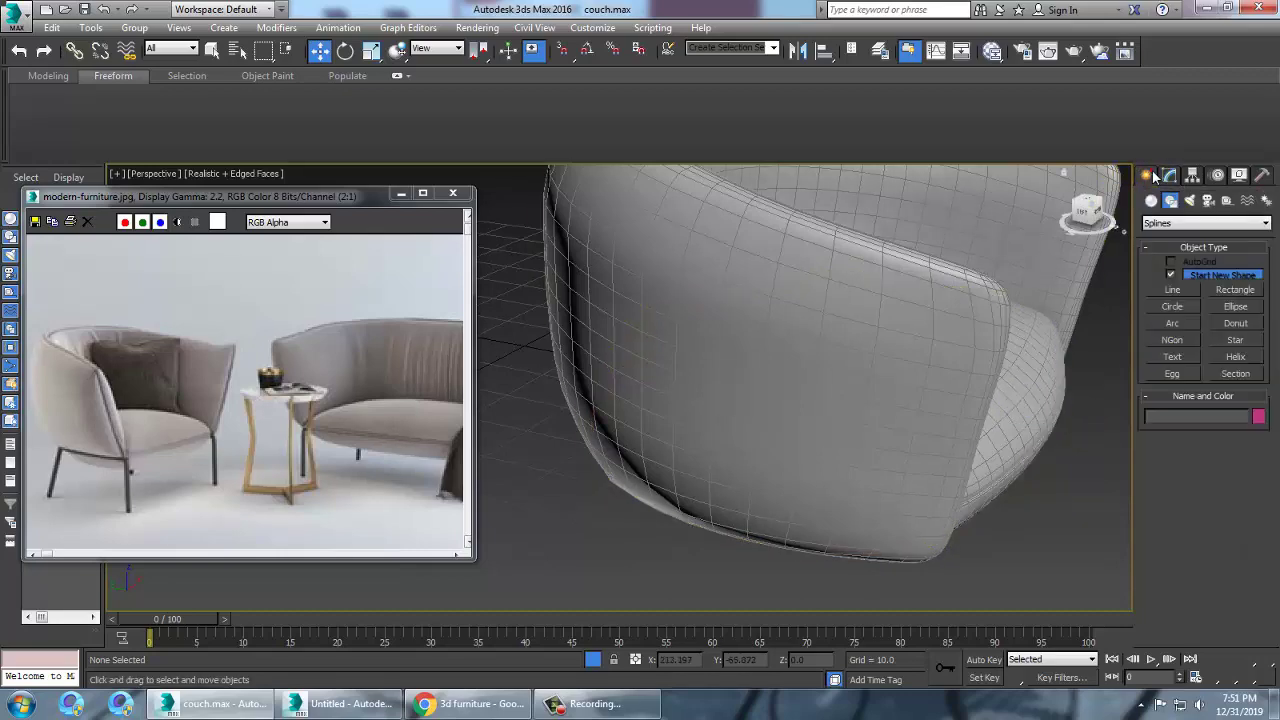
left_click(1173, 323)
key("alt+w")
key("alt+w")
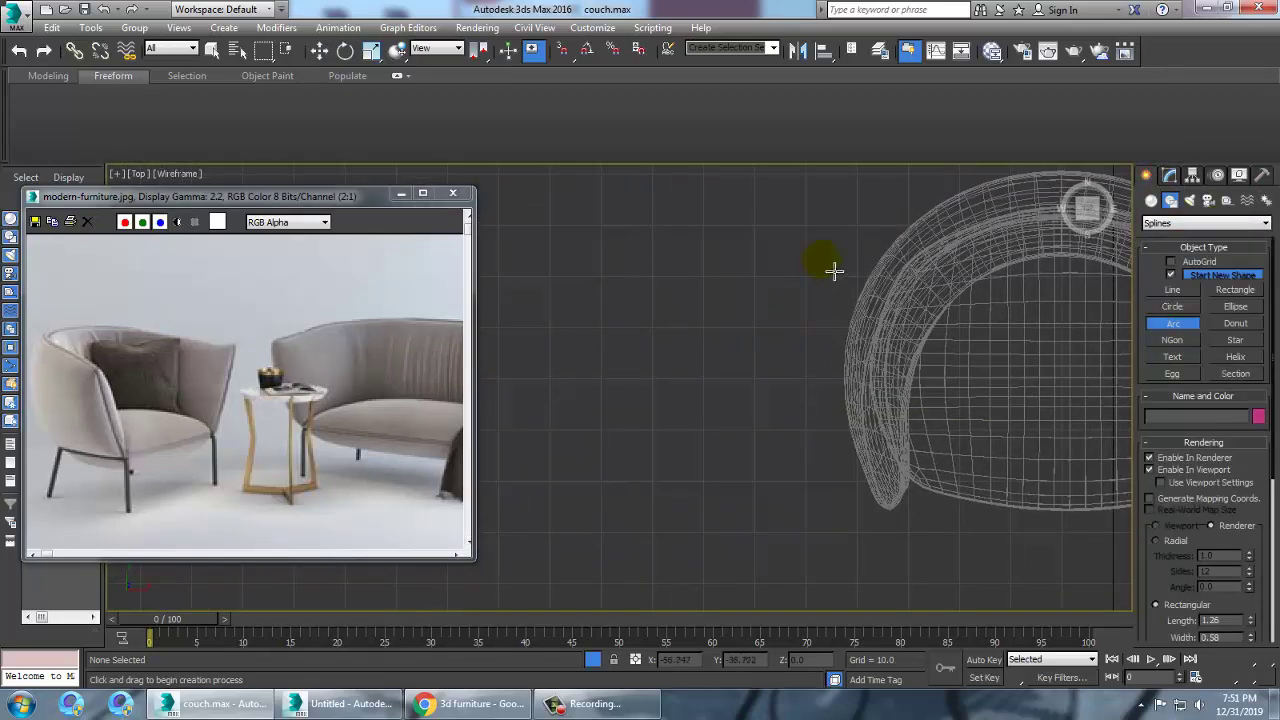
left_click(994, 226)
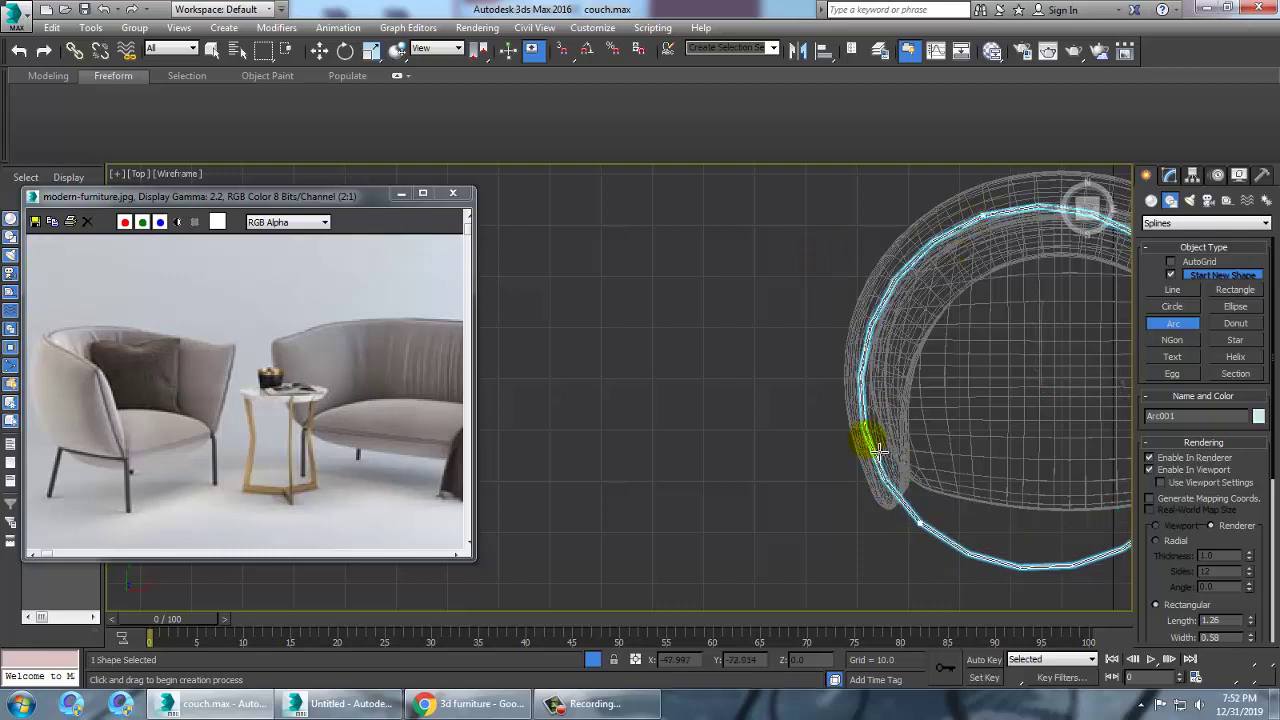
right_click(867, 480)
left_click(988, 221)
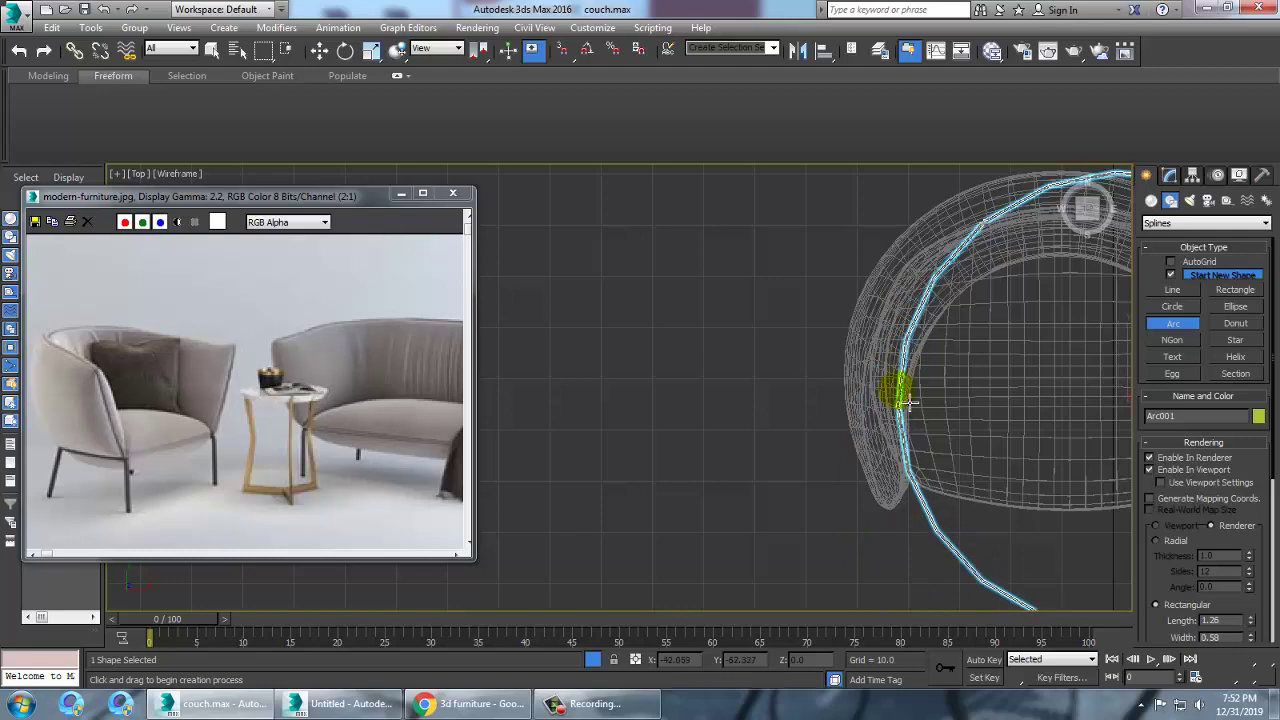
right_click(960, 386)
middle_click_drag(957, 394, 777, 405)
scroll(780, 408, "down", 2)
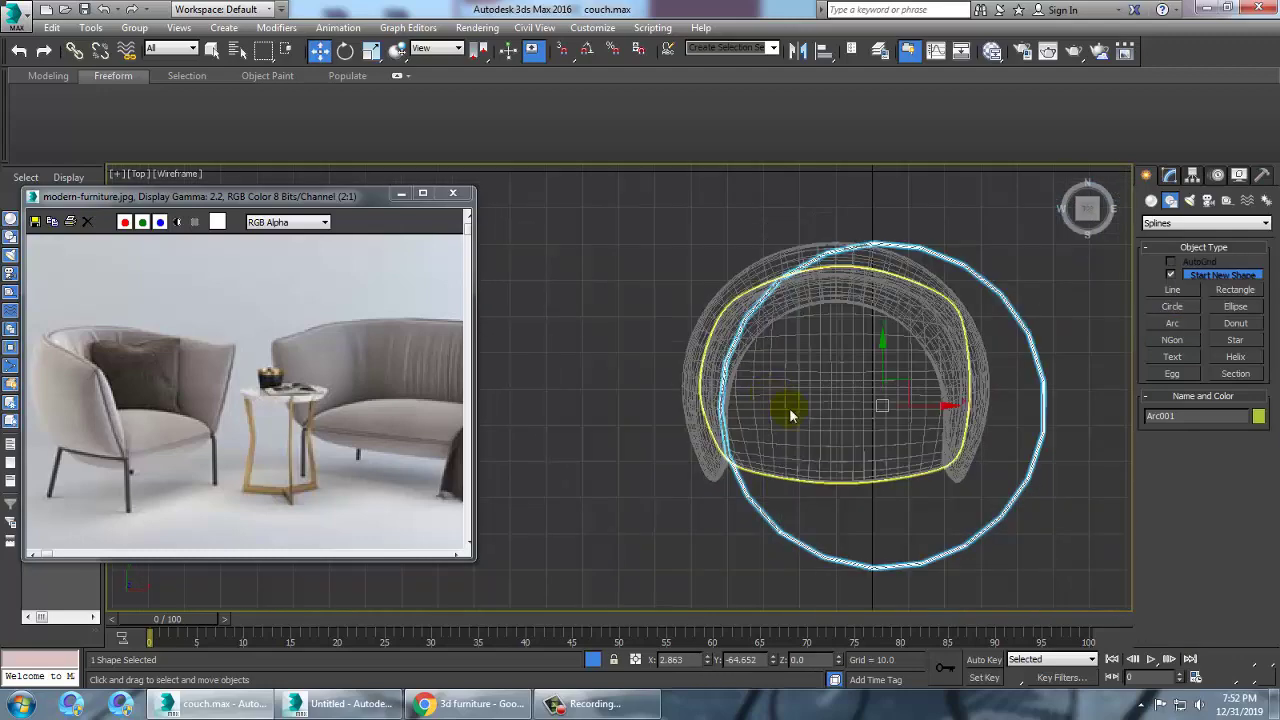
- Replace the nearly circular arc with one following the shell's outer edge from its rear curve to the arm's front tip in the Top view
left_click(1180, 324)
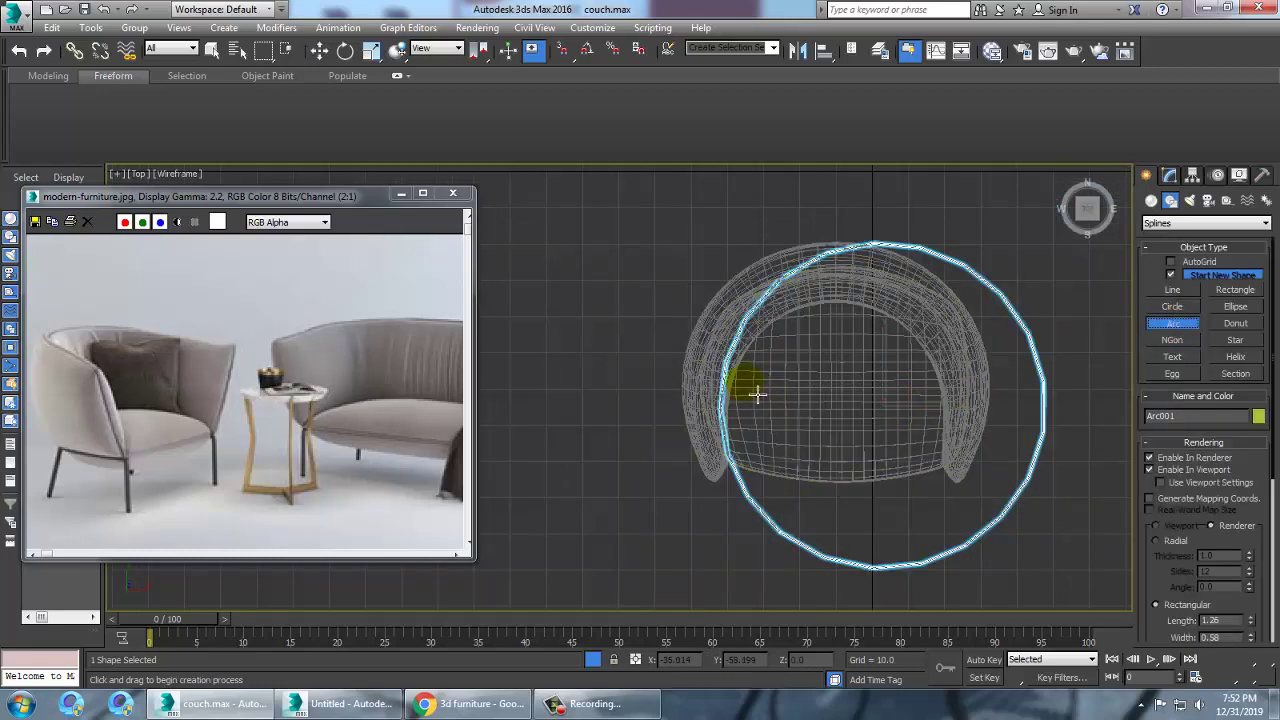
key("Delete")
left_click_drag(758, 272, 712, 470)
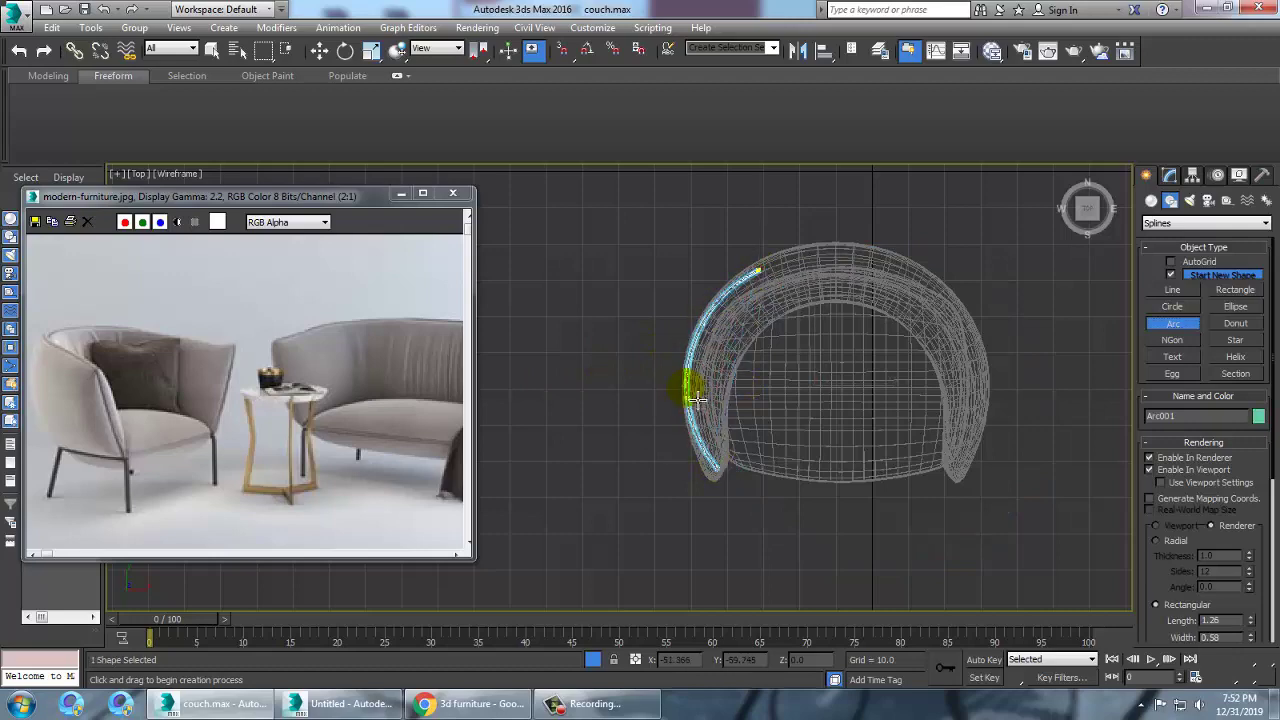
left_click(687, 389)
key("w")
- Raise the arc about 3.9 units along Z to the shell's lower edge and shift it about 1.9 units inward along X
key("alt+w")
middle_click(926, 506)
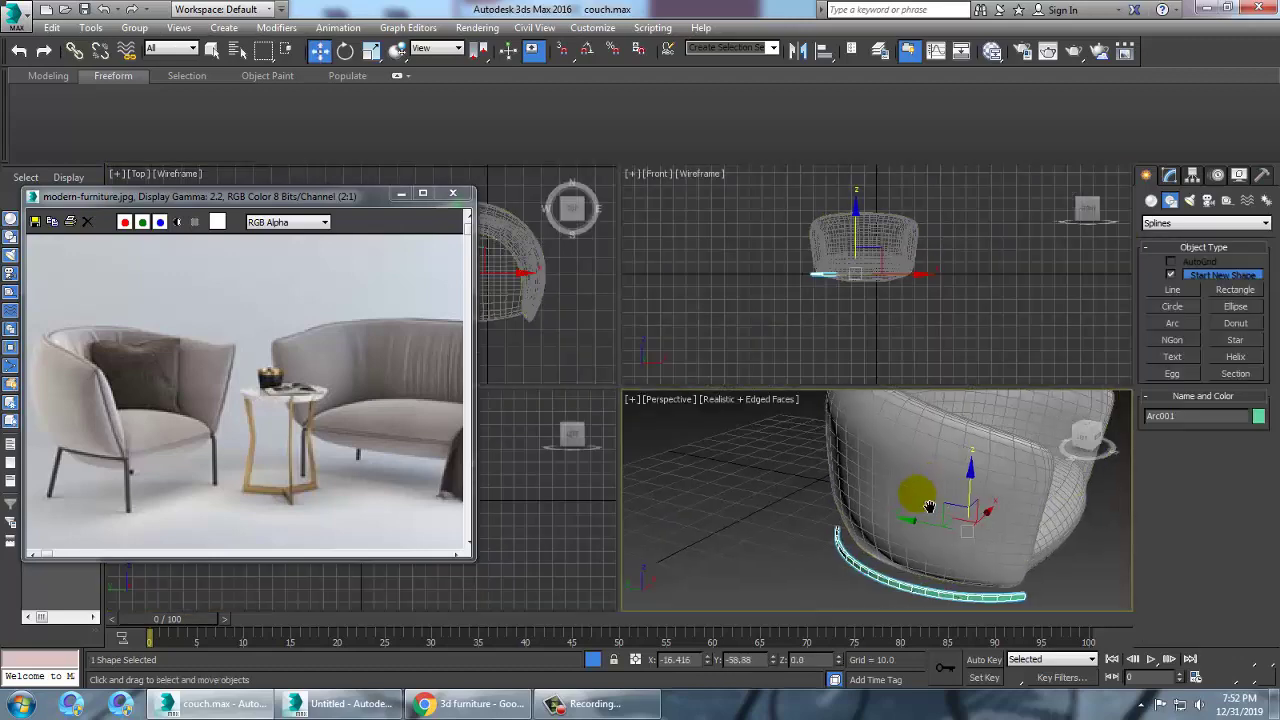
key("alt+w")
middle_click_drag(928, 508, 880, 465, "alt")
middle_click_drag(880, 465, 703, 457)
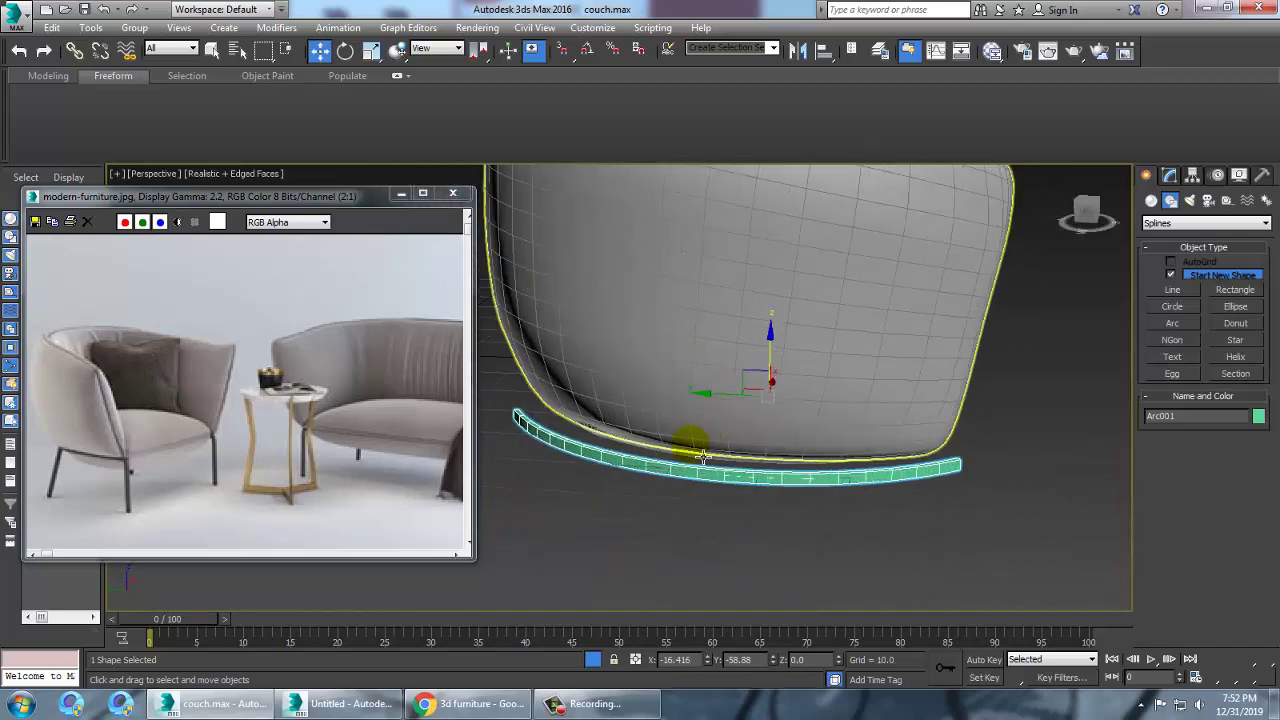
mouse_move(768, 350)
left_mouse_down()
mouse_move(770, 303)
mouse_move(787, 333)
left_mouse_up()
middle_click_drag(787, 333, 685, 368, "alt")
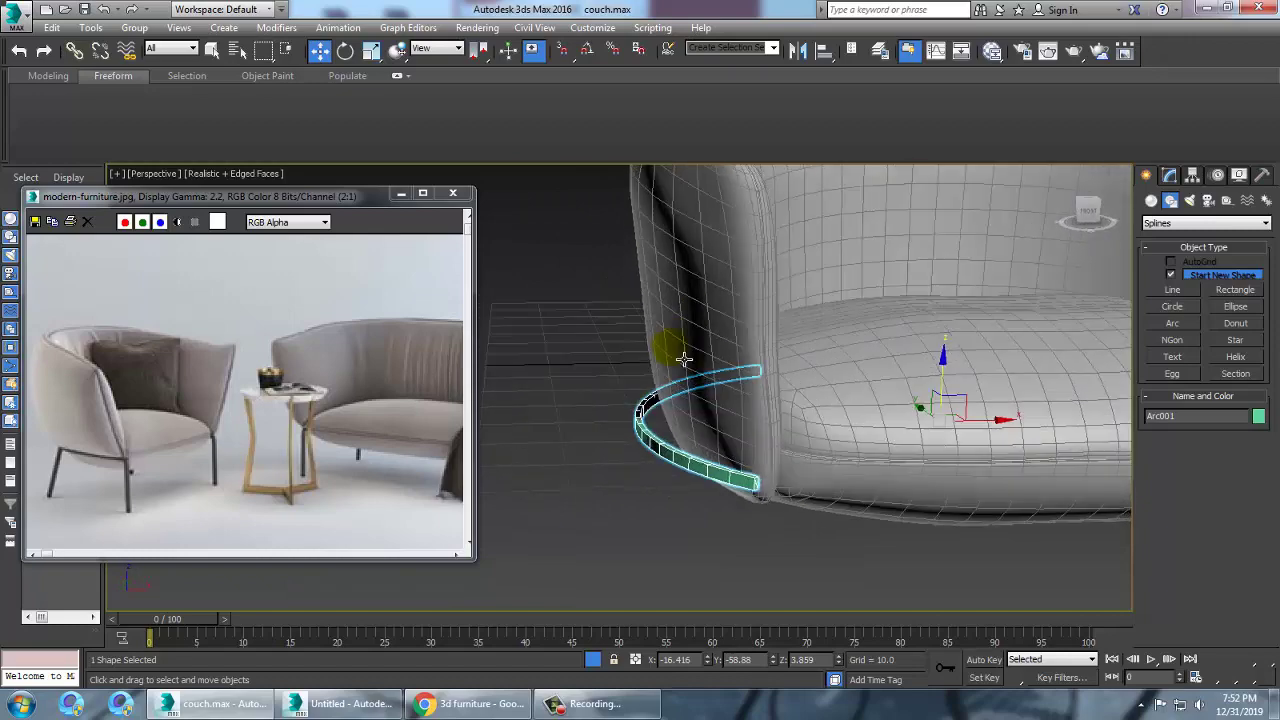
left_click_drag(977, 417, 991, 417)
middle_click_drag(899, 458, 986, 449, "alt")
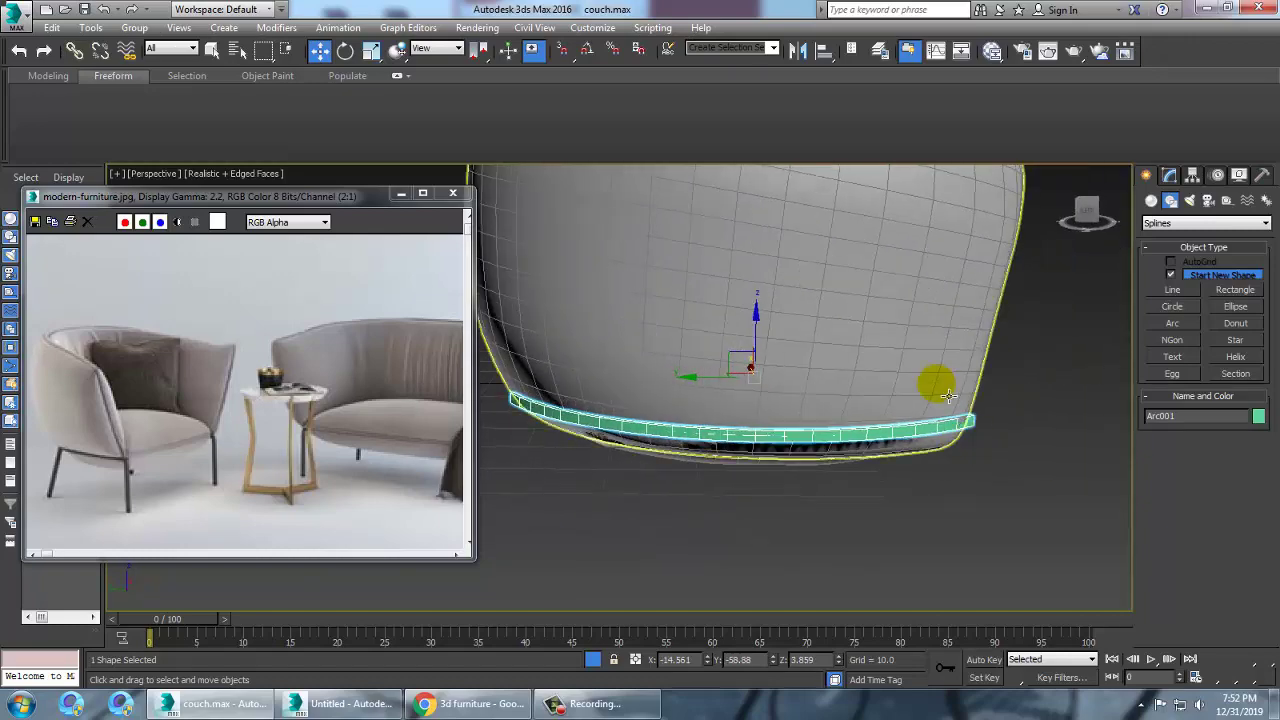
- Convert the arc to an Editable Spline and move its front end vertex to fit the shell's lower front corner
middle_click_drag(953, 408, 855, 540, "alt")
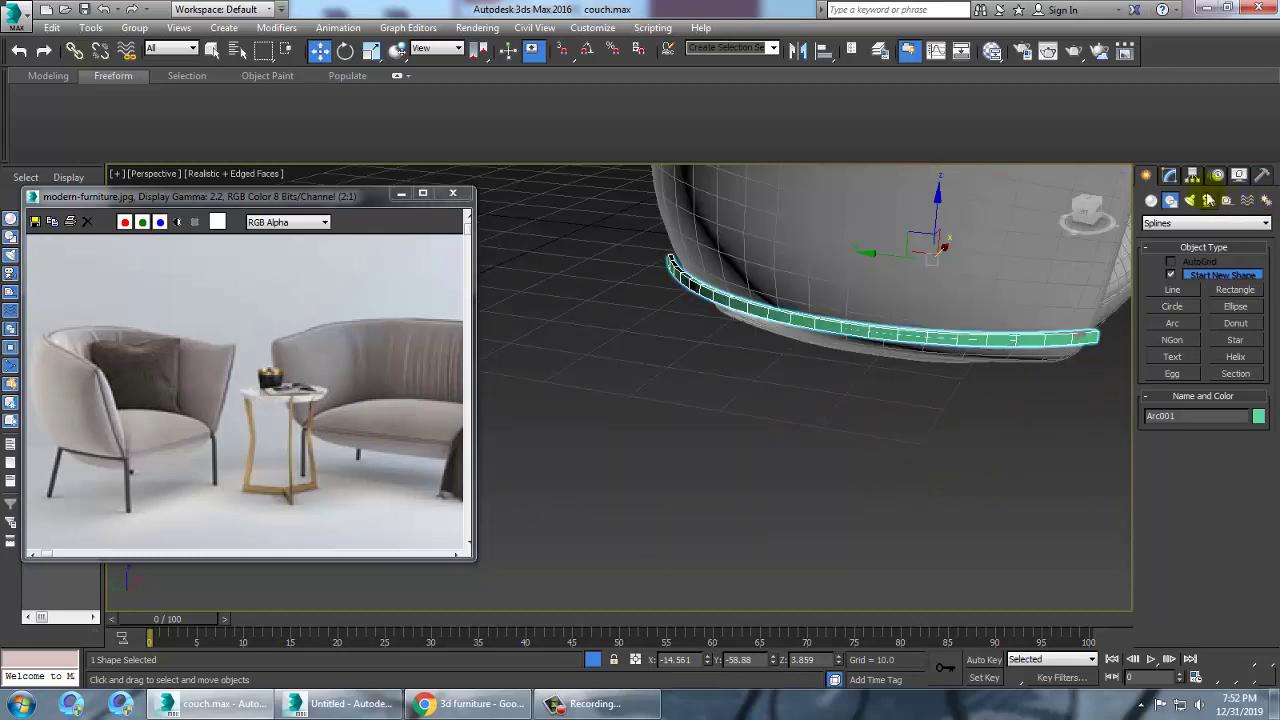
left_click(1172, 176)
right_click(1188, 245)
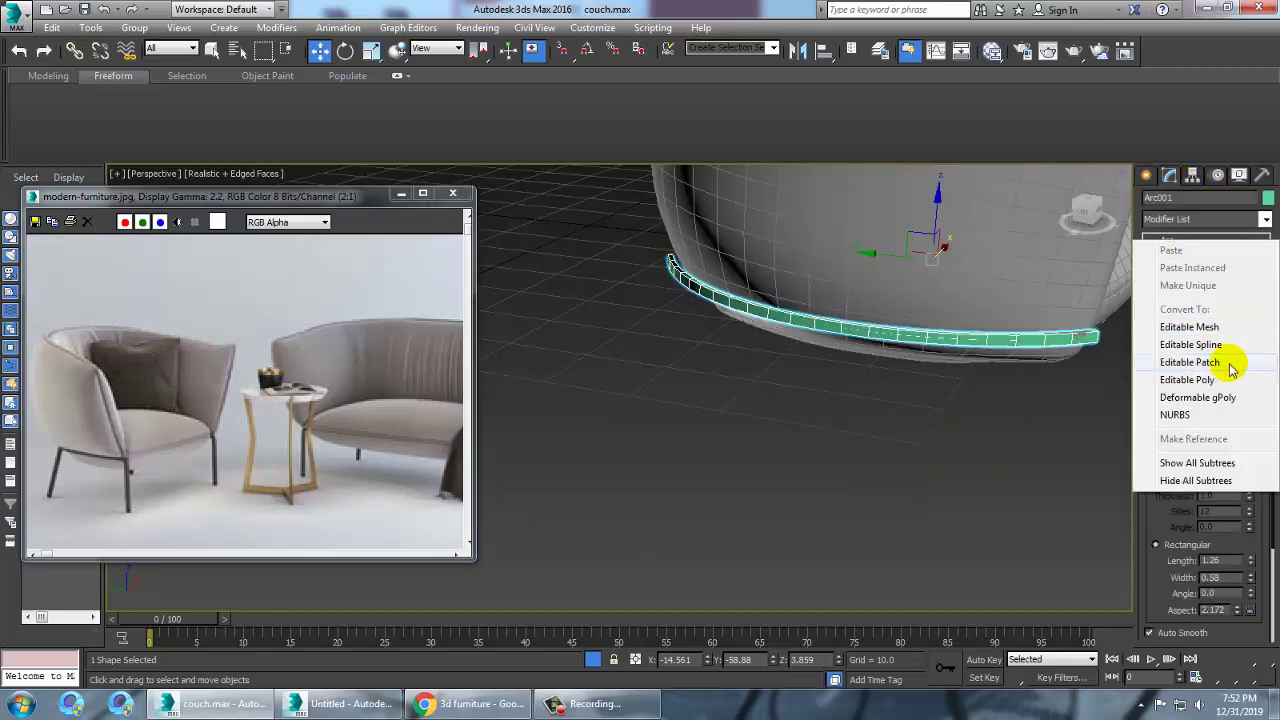
left_click(1190, 345)
middle_click_drag(1023, 371, 955, 364, "alt")
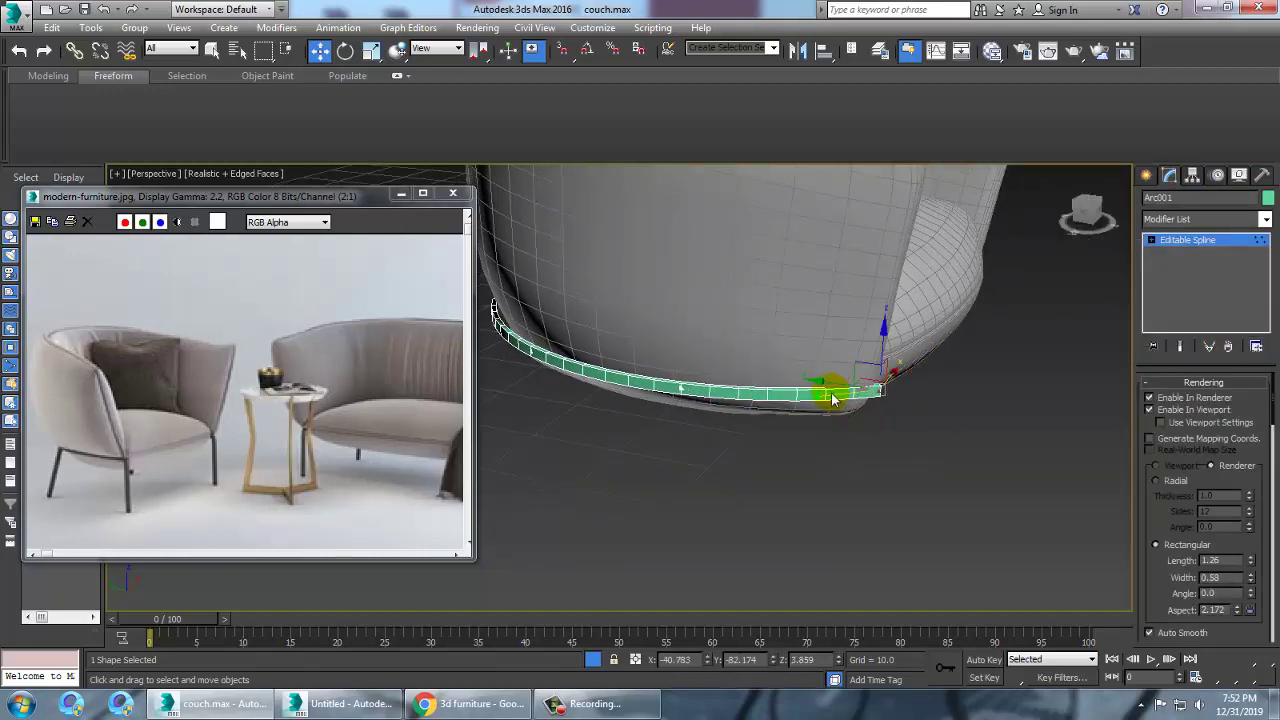
middle_click_drag(826, 390, 851, 404, "alt")
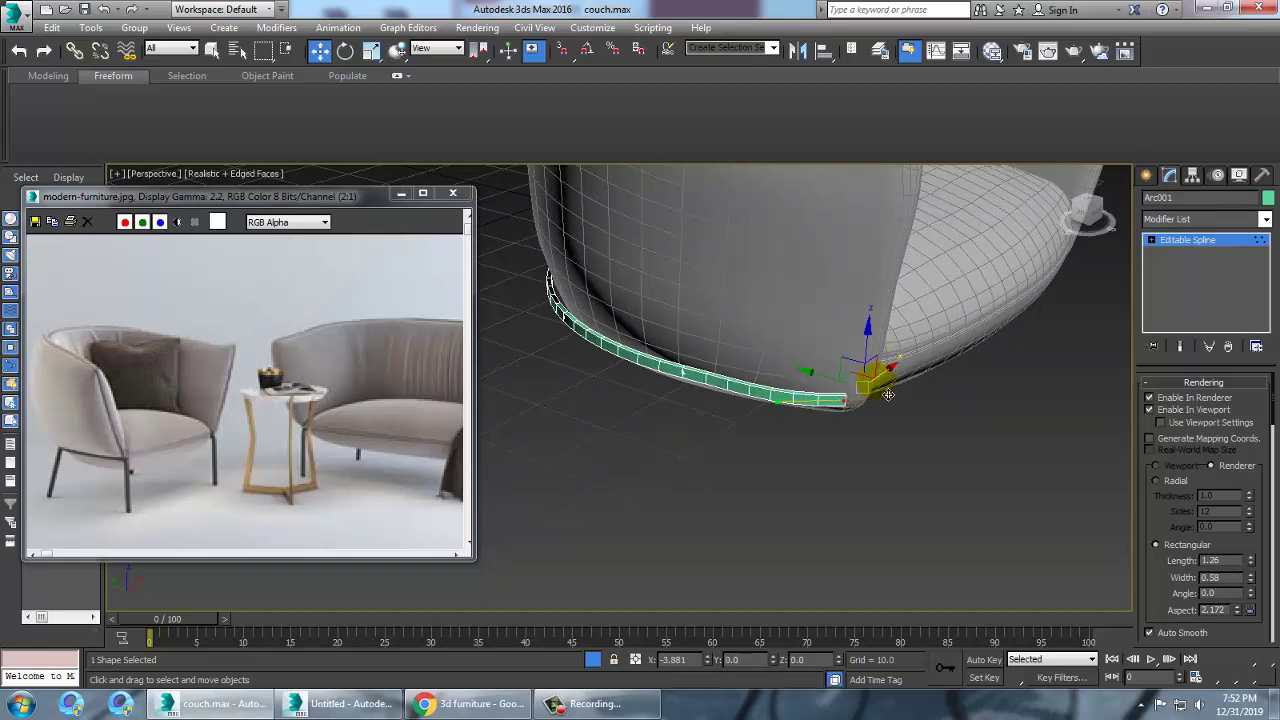
left_click_drag(888, 394, 840, 398)
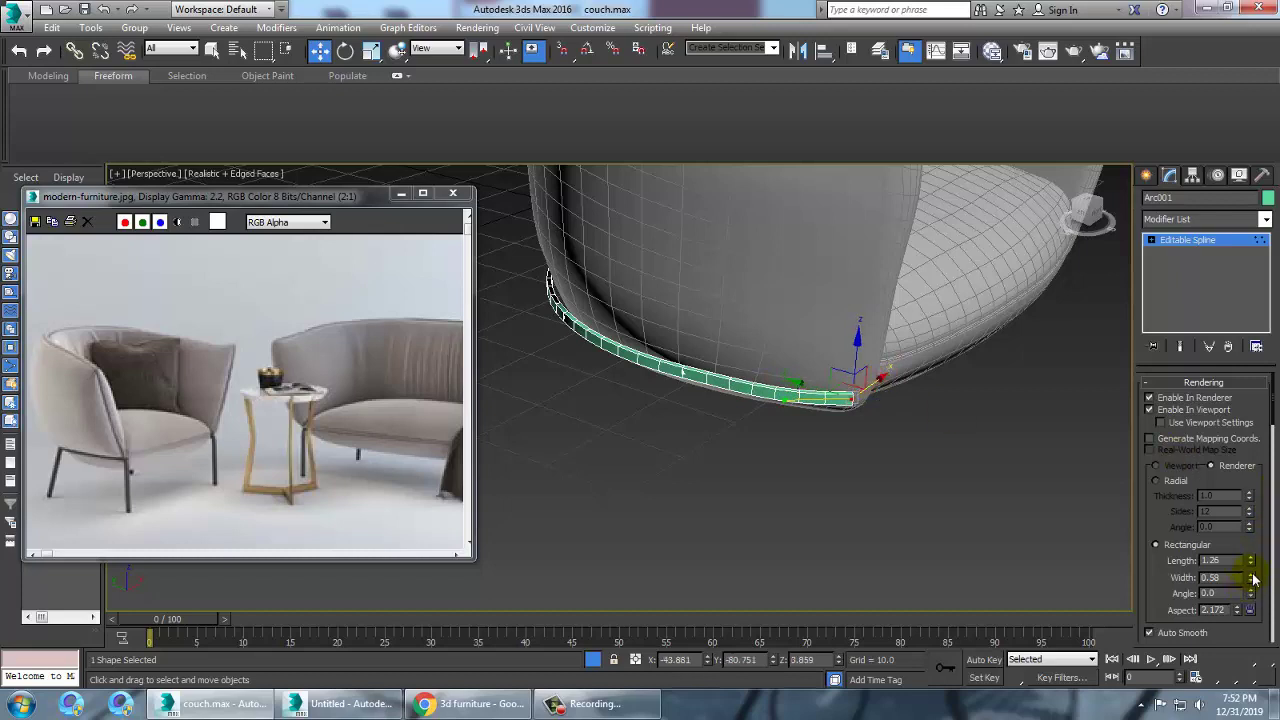
- Enlarge the arc's rectangular rendering profile to length 2.192 and width 0.84, then leave vertex editing
left_click_drag(1254, 578, 1267, 510)
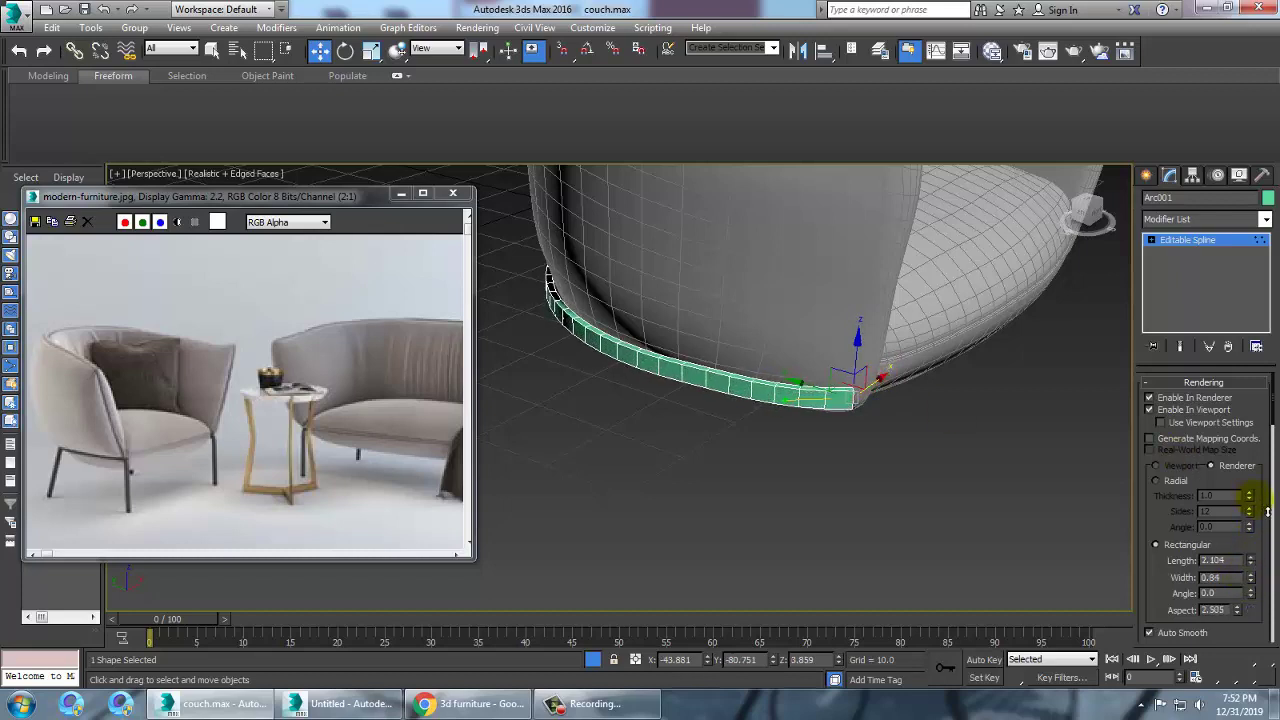
left_click(1214, 243)
middle_click_drag(899, 301, 862, 292, "alt")
- Mirror the support arc across the X axis as a copy
left_click(803, 50)
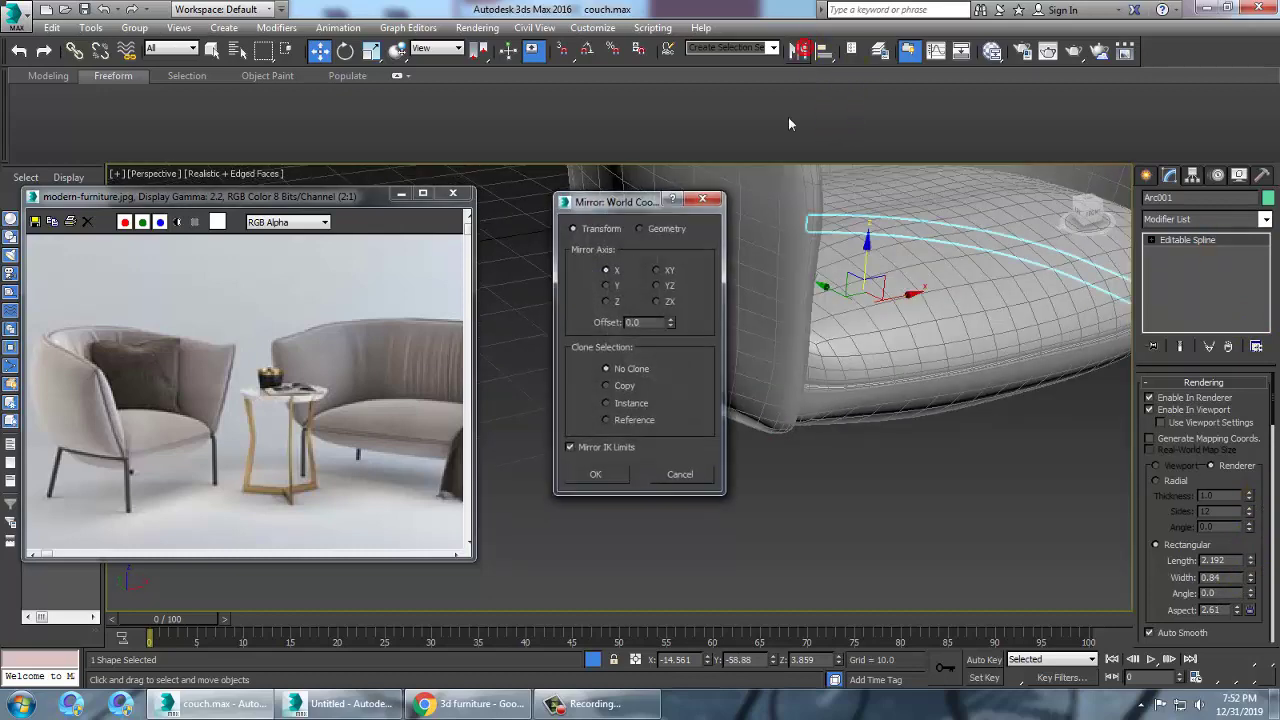
left_click(626, 388)
left_click(618, 474)
middle_click_drag(972, 345, 943, 366, "alt")
- Draw a slanted leg line about 25.7 units long in the Left view, running down from the front end of the support arc
key("alt+w")
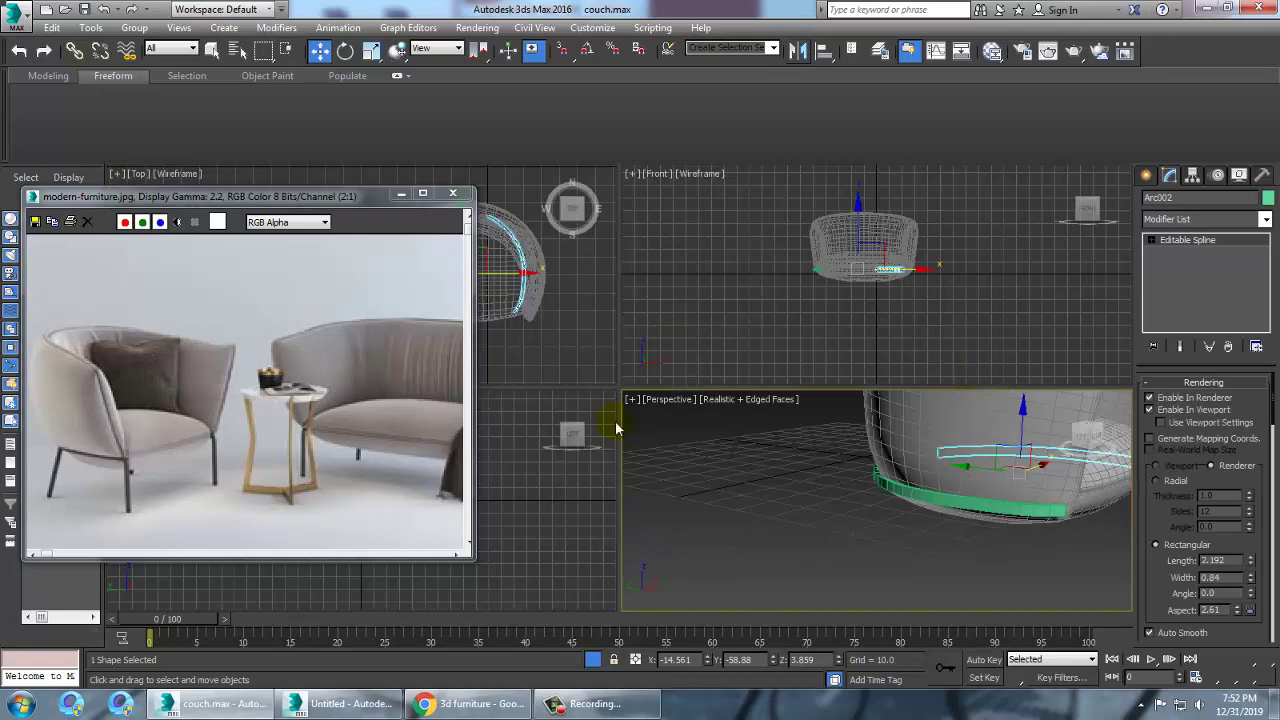
middle_click_drag(519, 507, 549, 520)
key("alt+w")
middle_click_drag(717, 434, 723, 391)
scroll(755, 305, "up", 2)
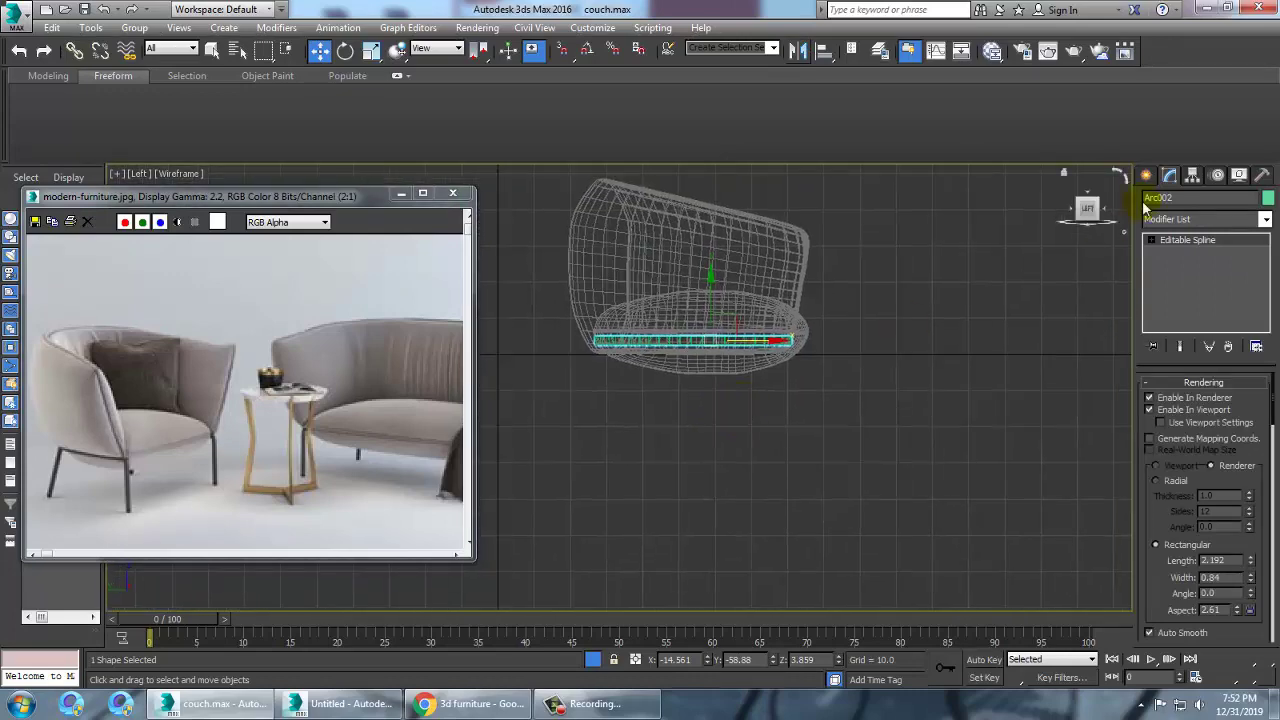
left_click(1146, 176)
left_click(1172, 290)
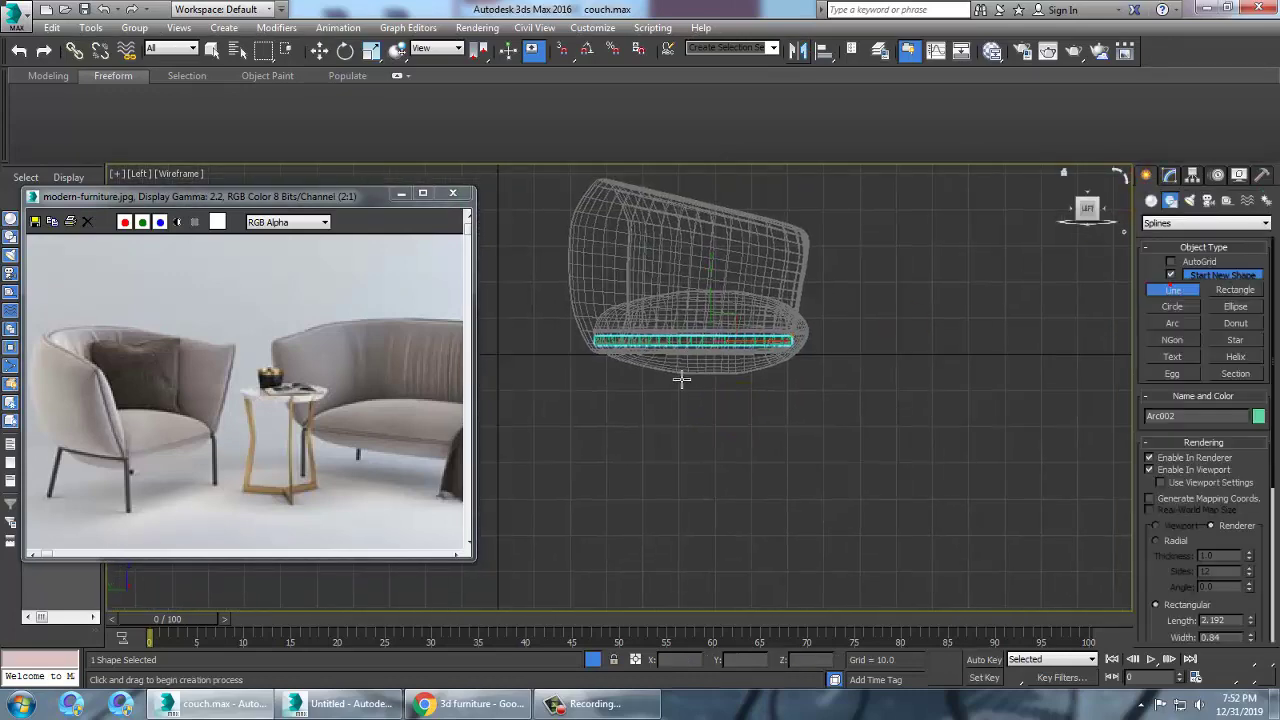
left_click(786, 350)
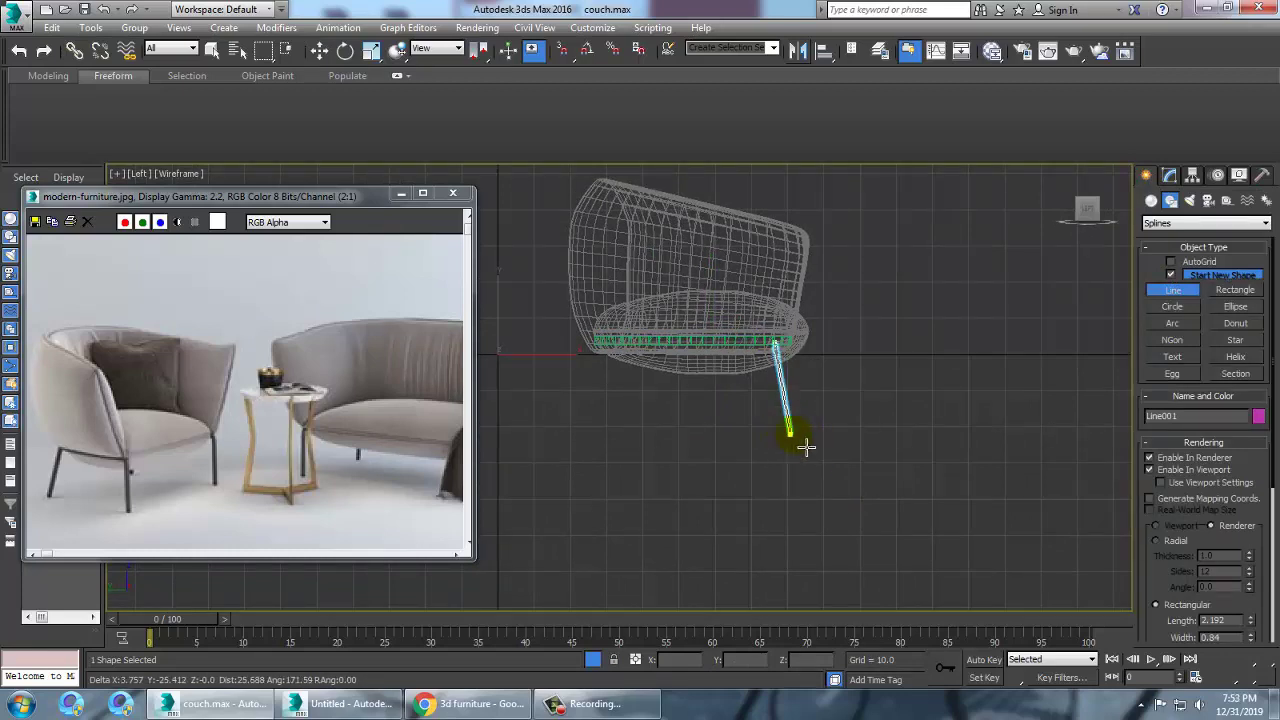
key("w")
- Give the leg a radial rendering profile with thickness 1.0 and move it along X beneath the support arc's front end
key("alt+w")
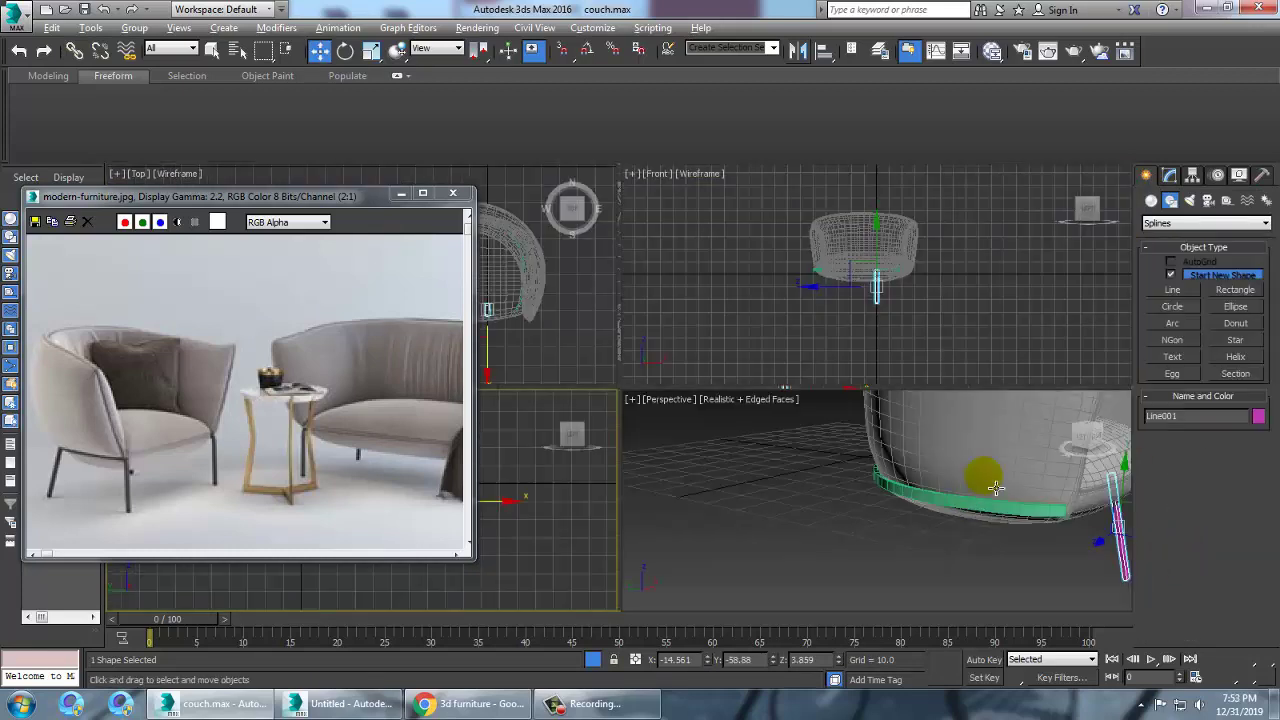
middle_click(994, 487)
key("alt+w")
middle_click_drag(990, 489, 875, 490, "alt")
left_click(1170, 175)
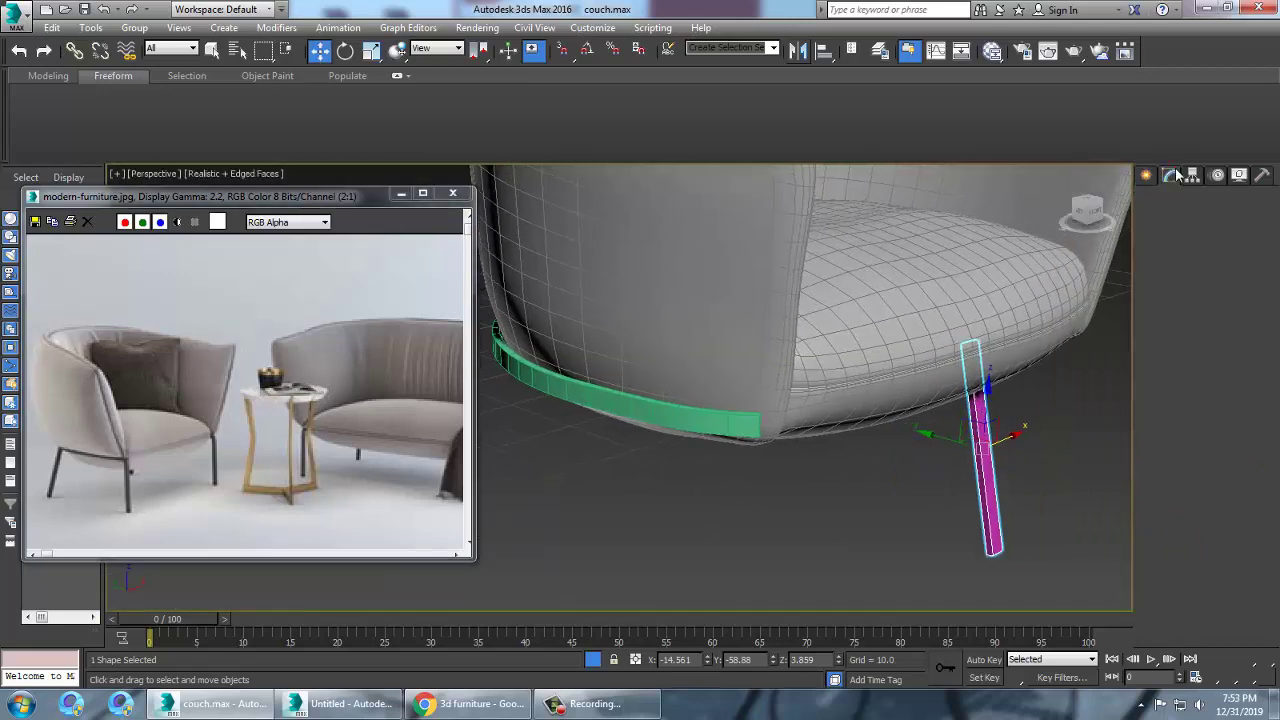
left_click(1174, 483)
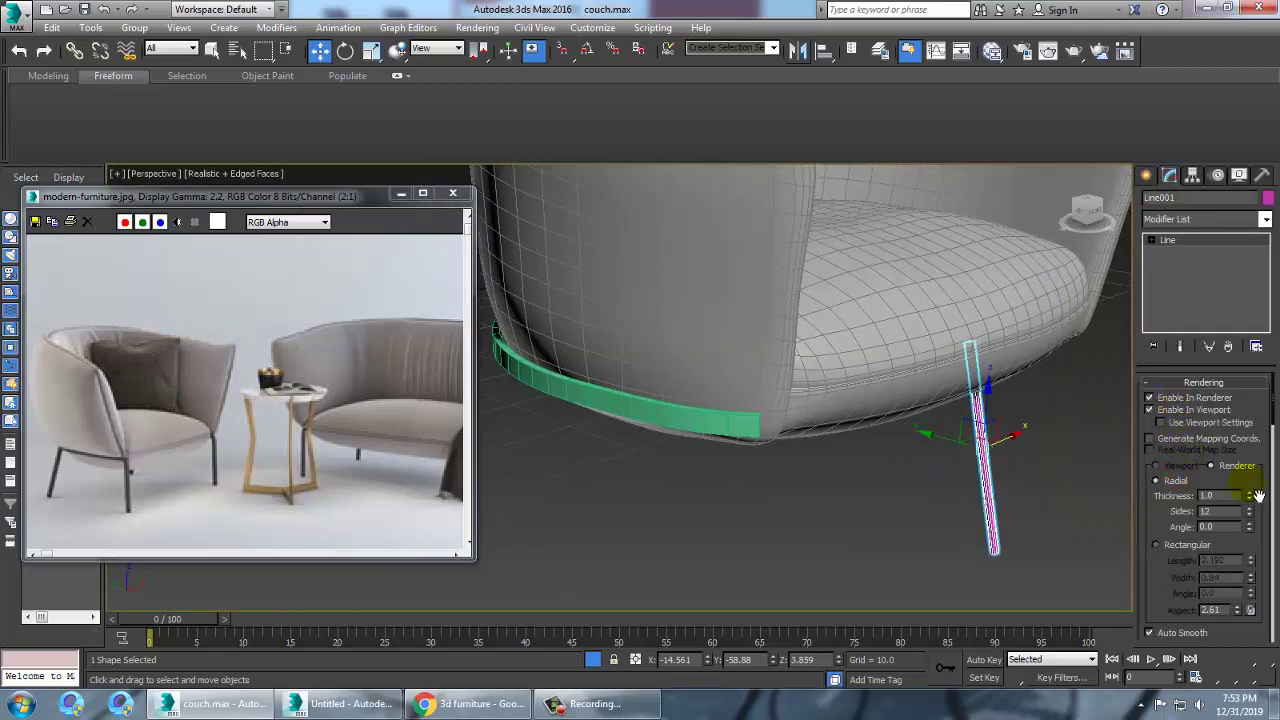
left_click_drag(1020, 453, 803, 443)
middle_click_drag(802, 443, 923, 417, "alt")
- Mirror the leg across X as a copy in the Left view and move the copy about 54 units toward the armchair's back
key("alt+w")
right_click(545, 521)
key("alt+w")
scroll(923, 417, "up", 3)
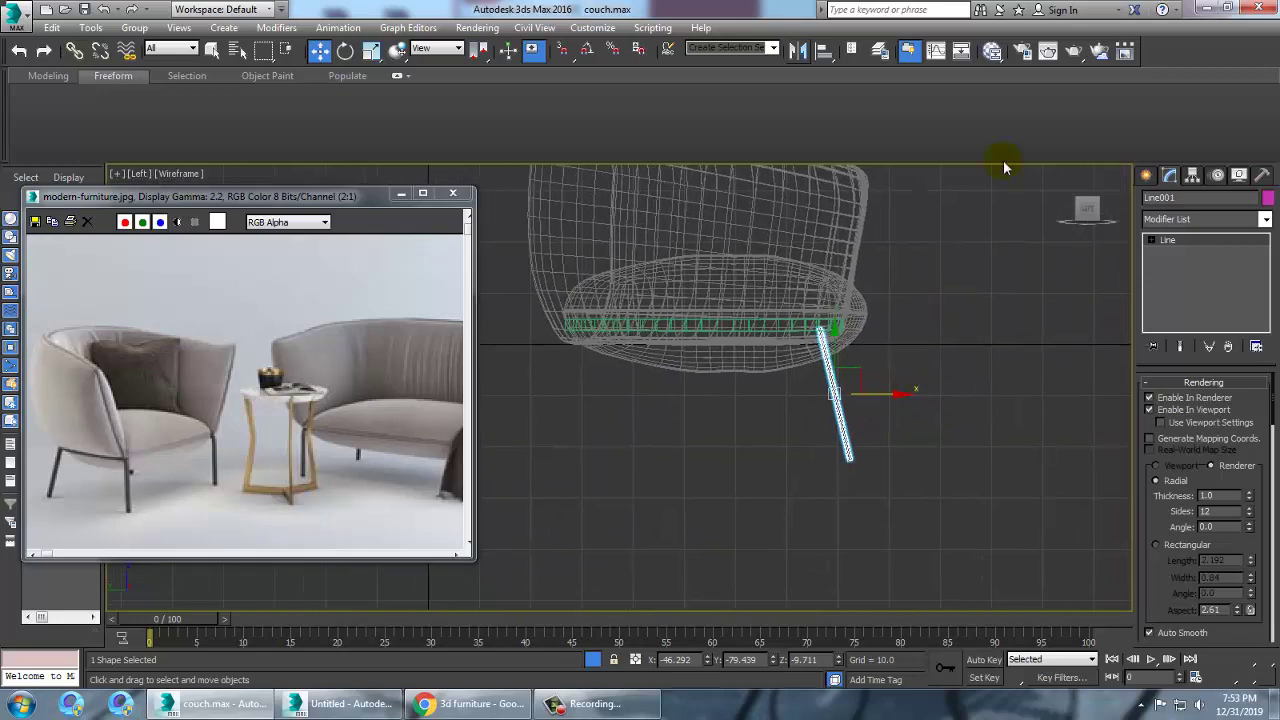
left_click(800, 51)
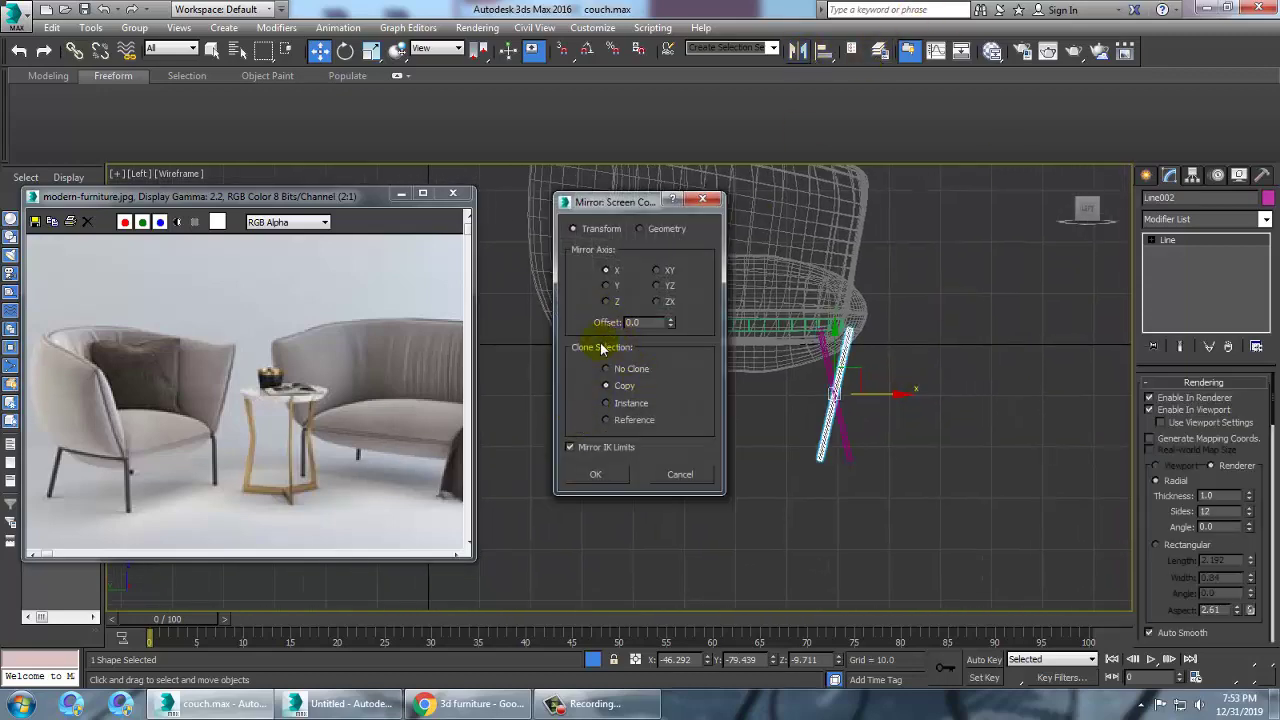
left_click(599, 475)
left_click_drag(900, 410, 623, 396)
- Shift the rear leg sideways along X in the Perspective view to look for its place beneath the back of the support arc
key("alt+w")
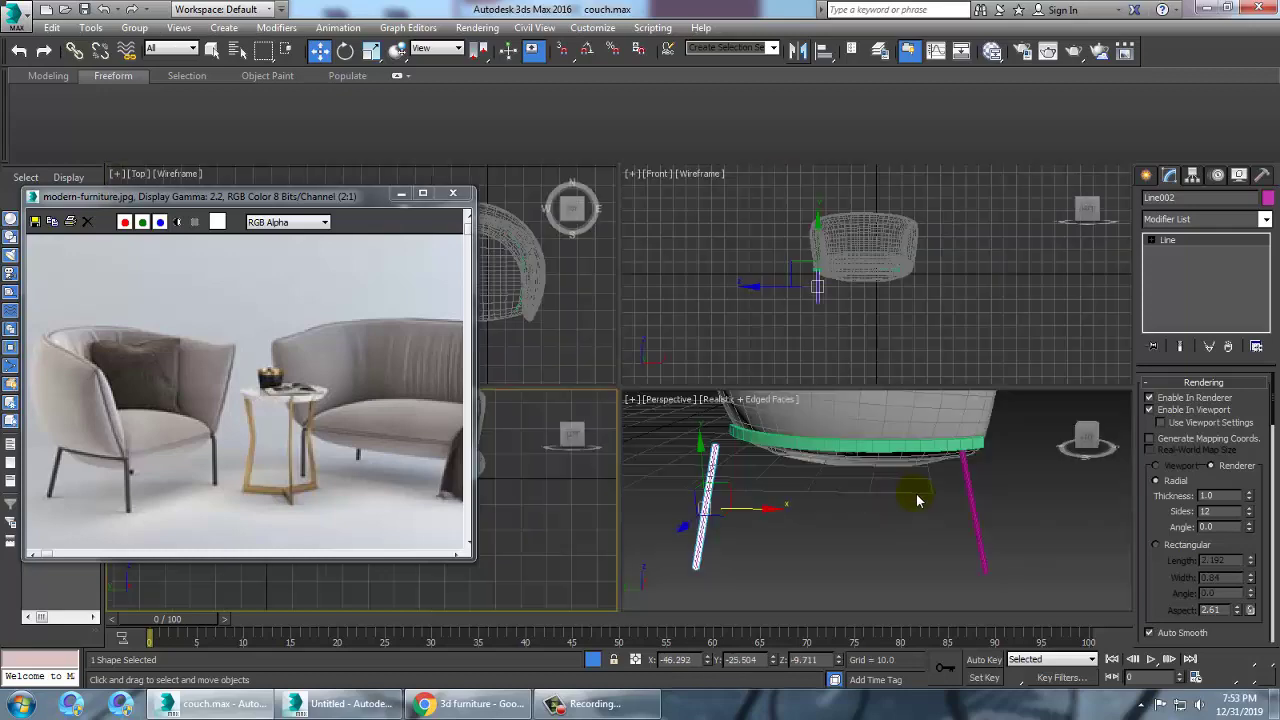
key("alt+w")
middle_click_drag(769, 460, 720, 447, "alt")
left_click_drag(765, 470, 767, 380)
middle_click_drag(767, 380, 953, 360, "alt")
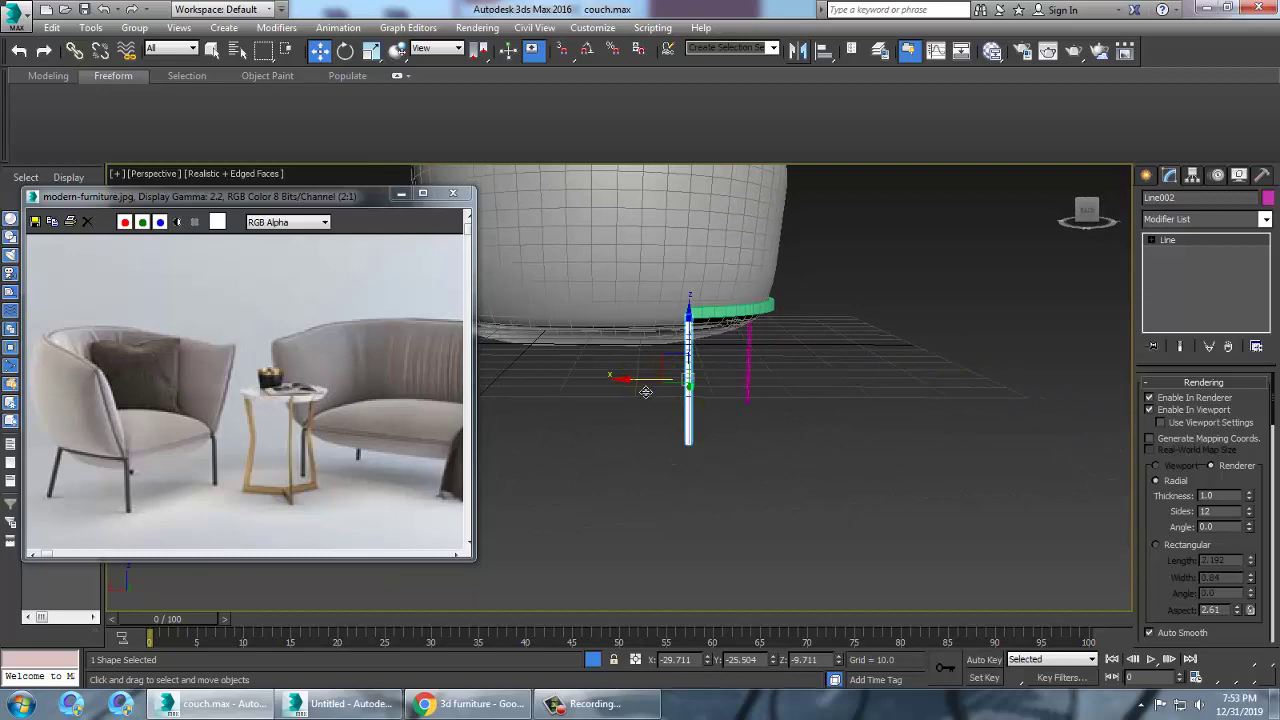
left_click_drag(645, 392, 706, 382)
middle_click_drag(892, 366, 688, 335, "alt")
- In the Top view, move the rear leg forward to about Y -43 on the support arc's outline
key("alt+w")
middle_click(594, 317)
key("alt+w")
middle_click_drag(800, 342, 870, 354)
scroll(870, 355, "up", 3)
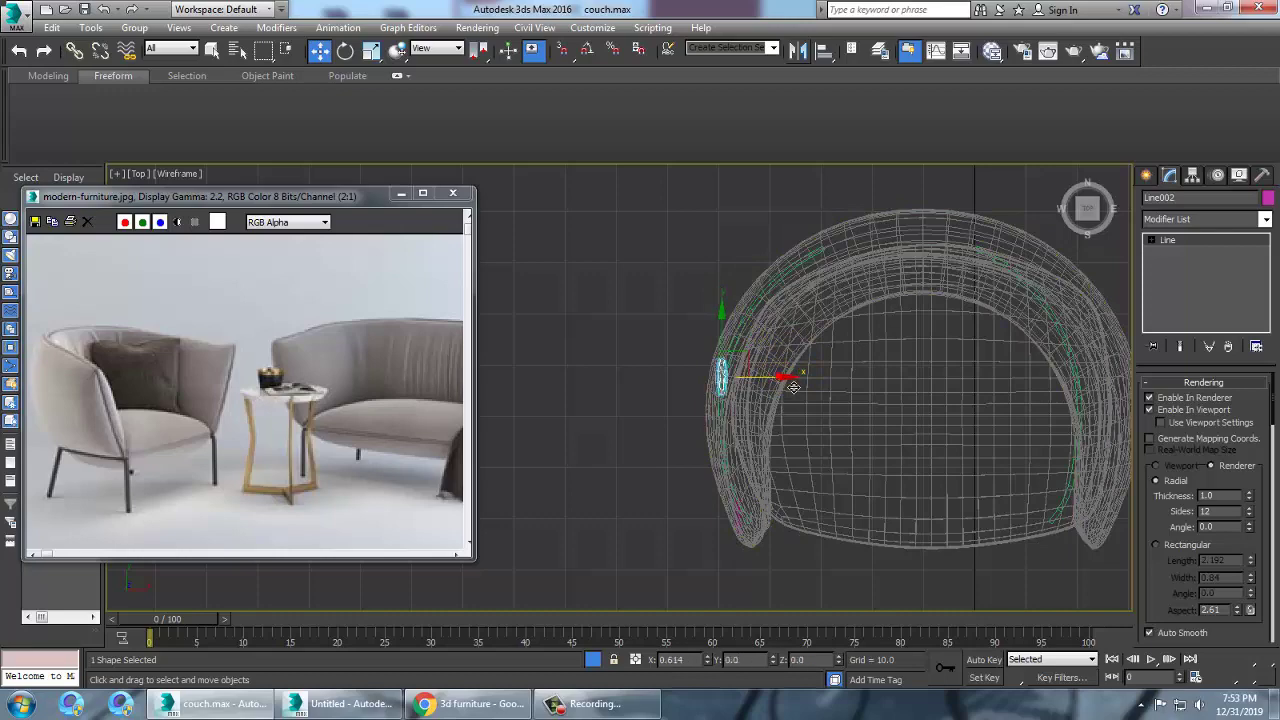
- Fine-tune the rear leg to about X -45.8 so it meets the support arc, and undo an extra nudge along Y
key("alt+w")
middle_click(1083, 541)
key("alt+w")
mouse_move(980, 384)
middle_mouse_down("alt")
mouse_move(920, 368)
mouse_move(950, 409)
mouse_move(911, 412)
mouse_move(950, 432)
mouse_move(950, 400)
mouse_move(800, 450)
mouse_move(777, 409)
mouse_move(963, 374)
middle_mouse_up("alt")
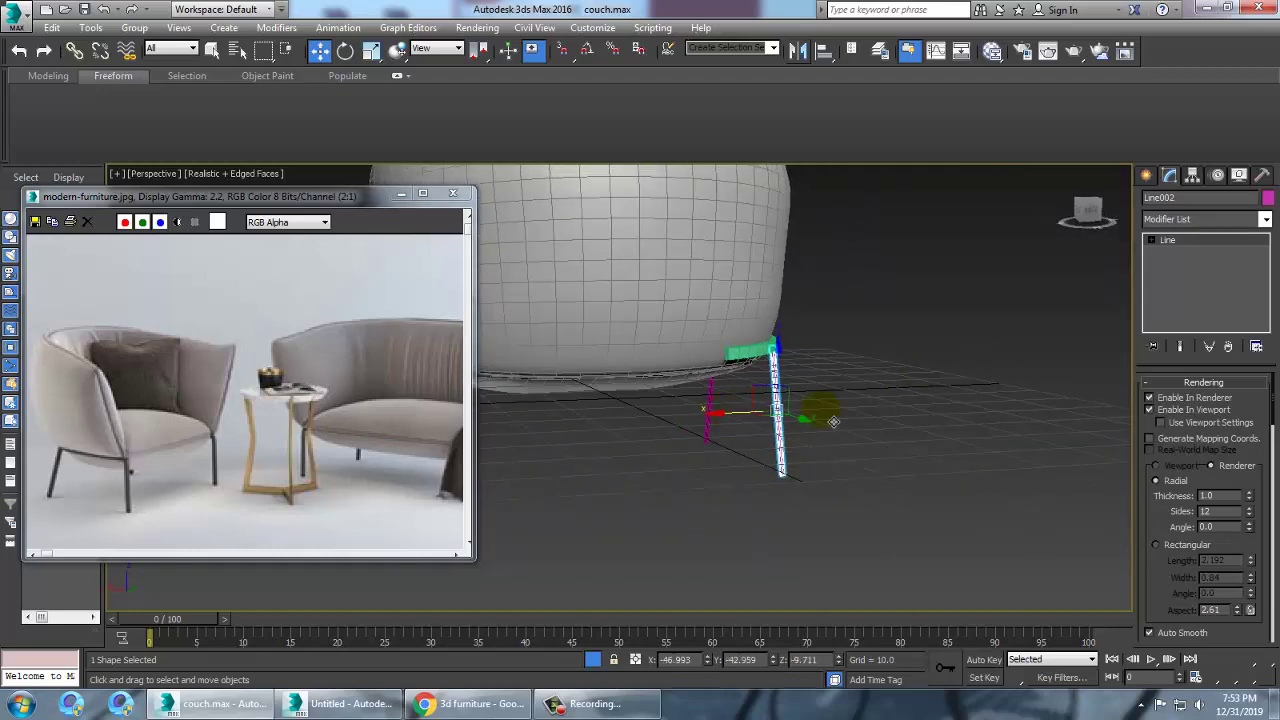
middle_click_drag(833, 421, 766, 425, "alt")
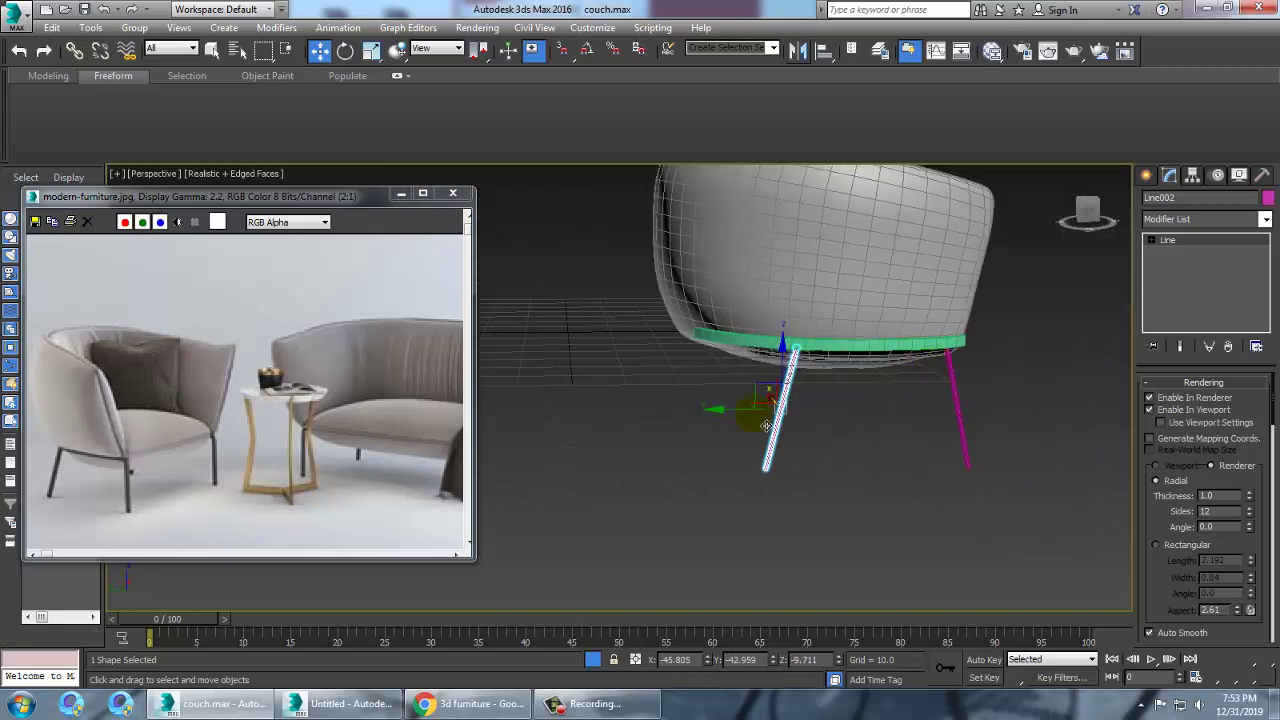
left_click_drag(665, 400, 655, 400)
key("ctrl+z")
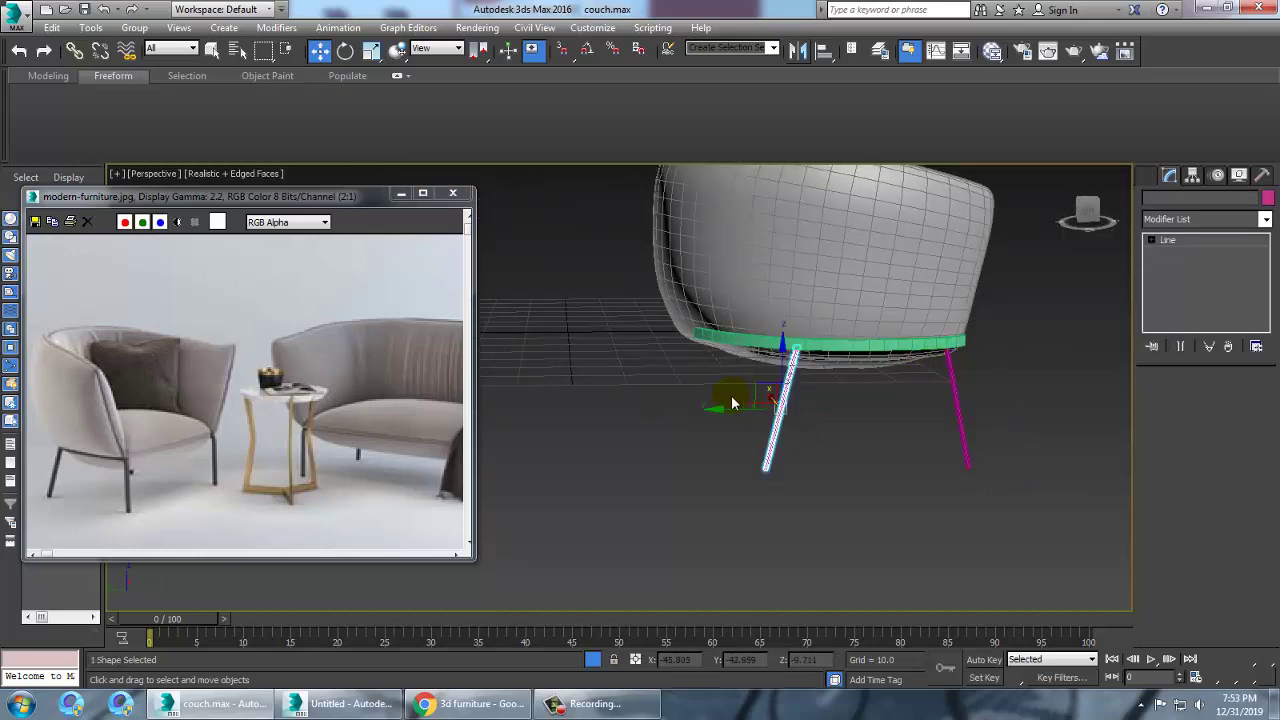
- Reposition the rear leg to about X -35.4, Y -27.9 so its top meets the back end of the support arc
middle_click_drag(790, 404, 817, 375, "alt")
left_click(836, 356)
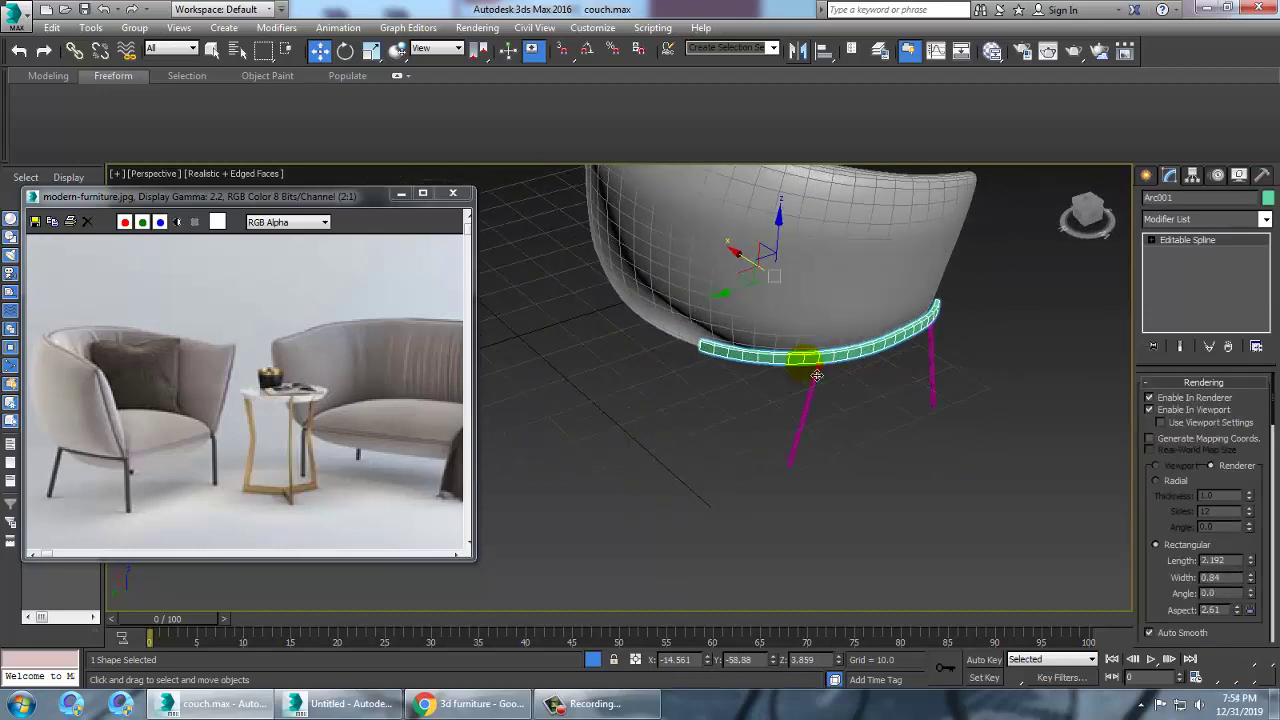
left_click(802, 424)
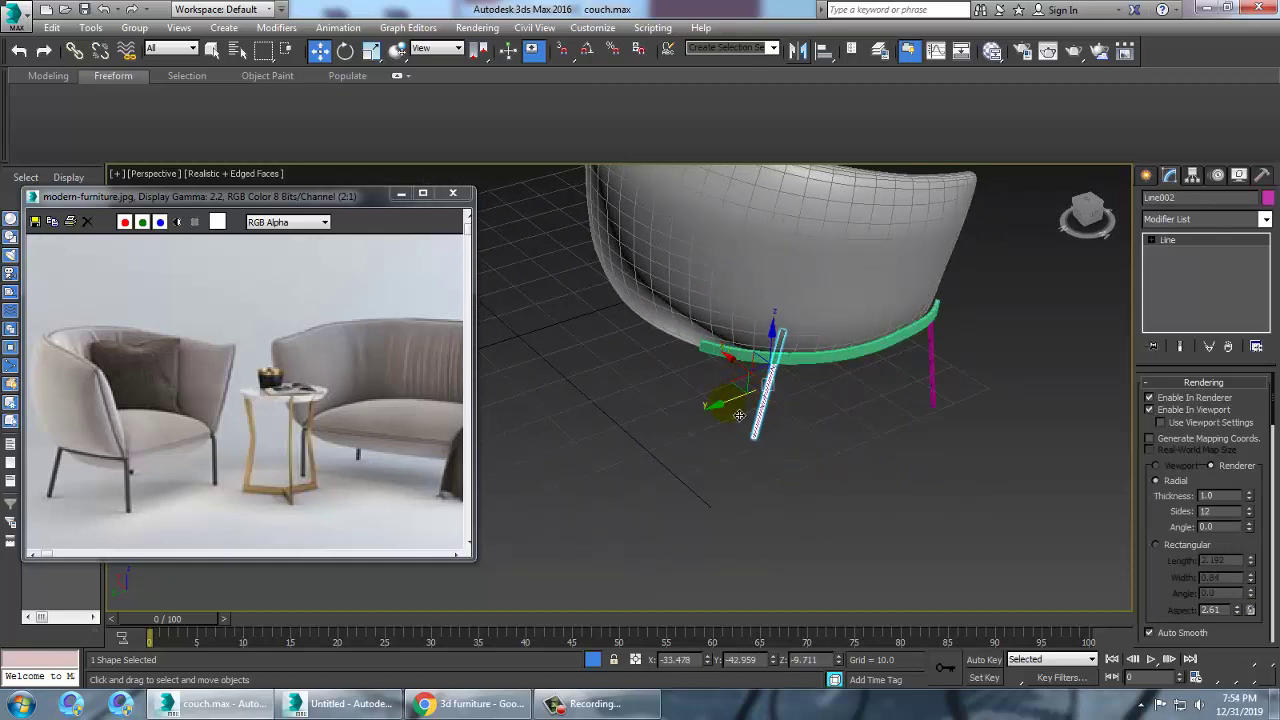
middle_click_drag(680, 424, 814, 401, "alt")
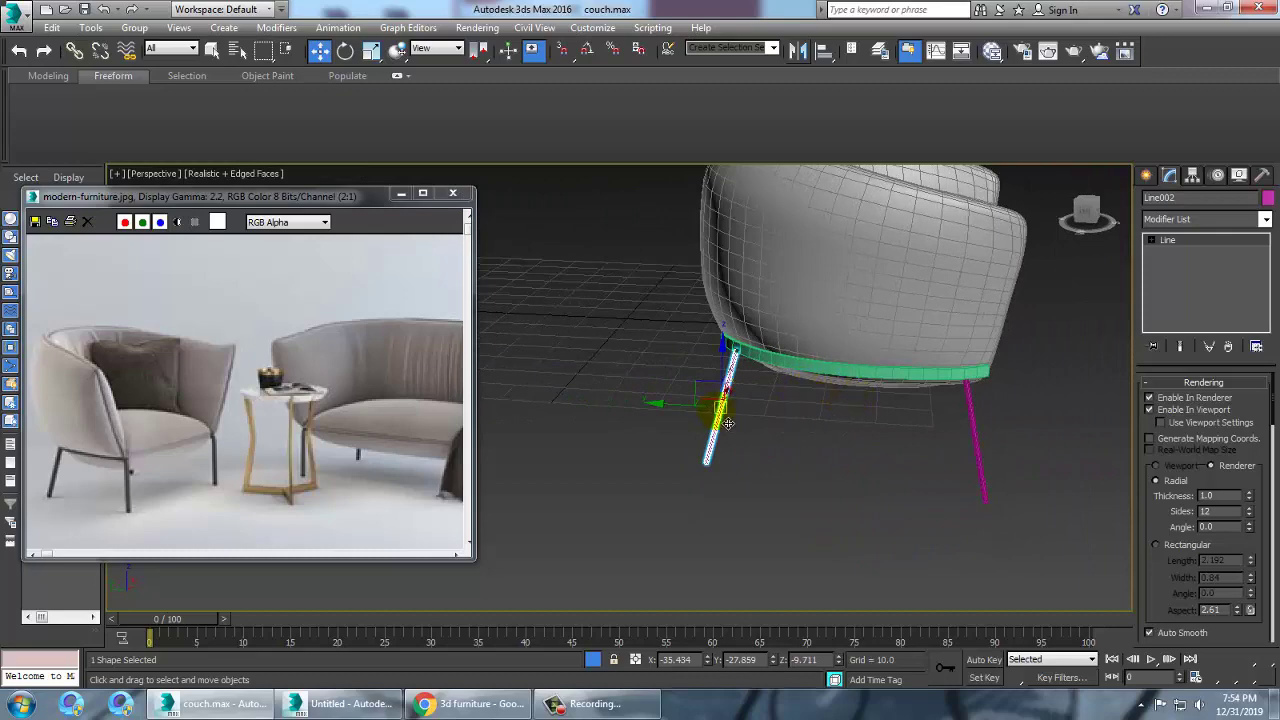
- Mirror the front and rear legs across X as a copy and move the copies along X to the armchair's other side
left_click(991, 471, "ctrl")
middle_click_drag(1045, 468, 980, 502, "alt")
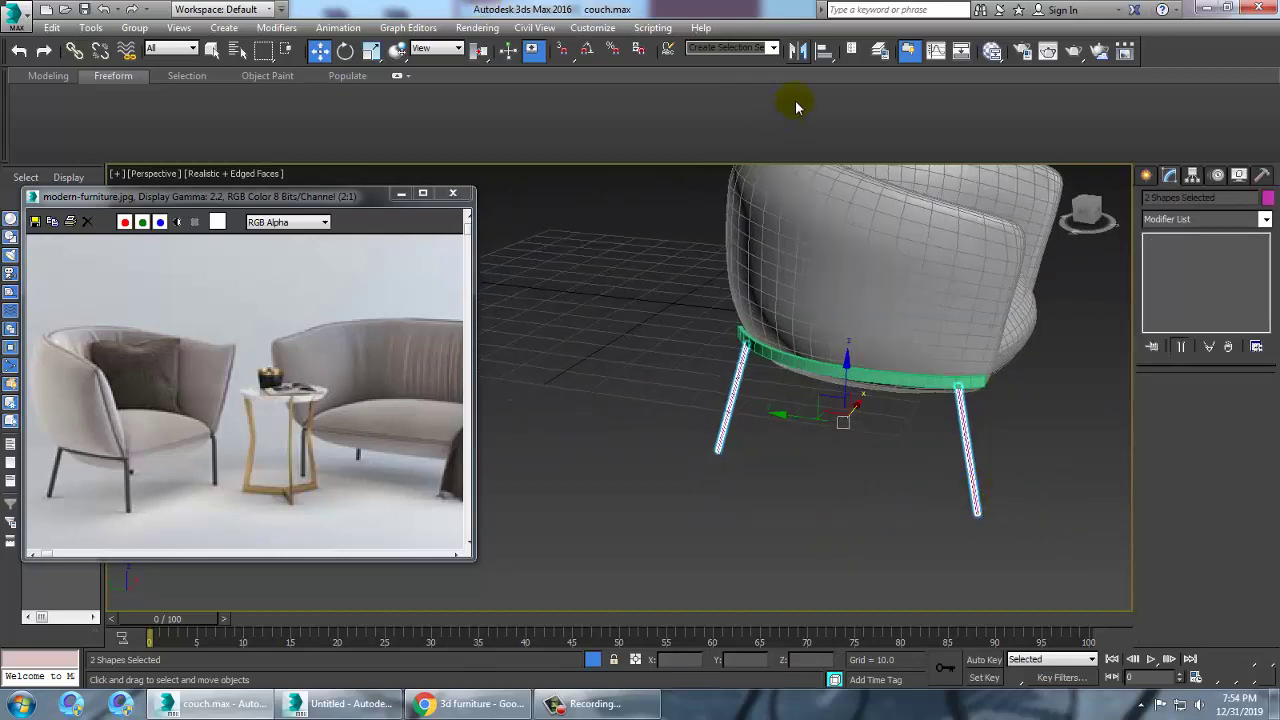
left_click(808, 61)
left_click(594, 476)
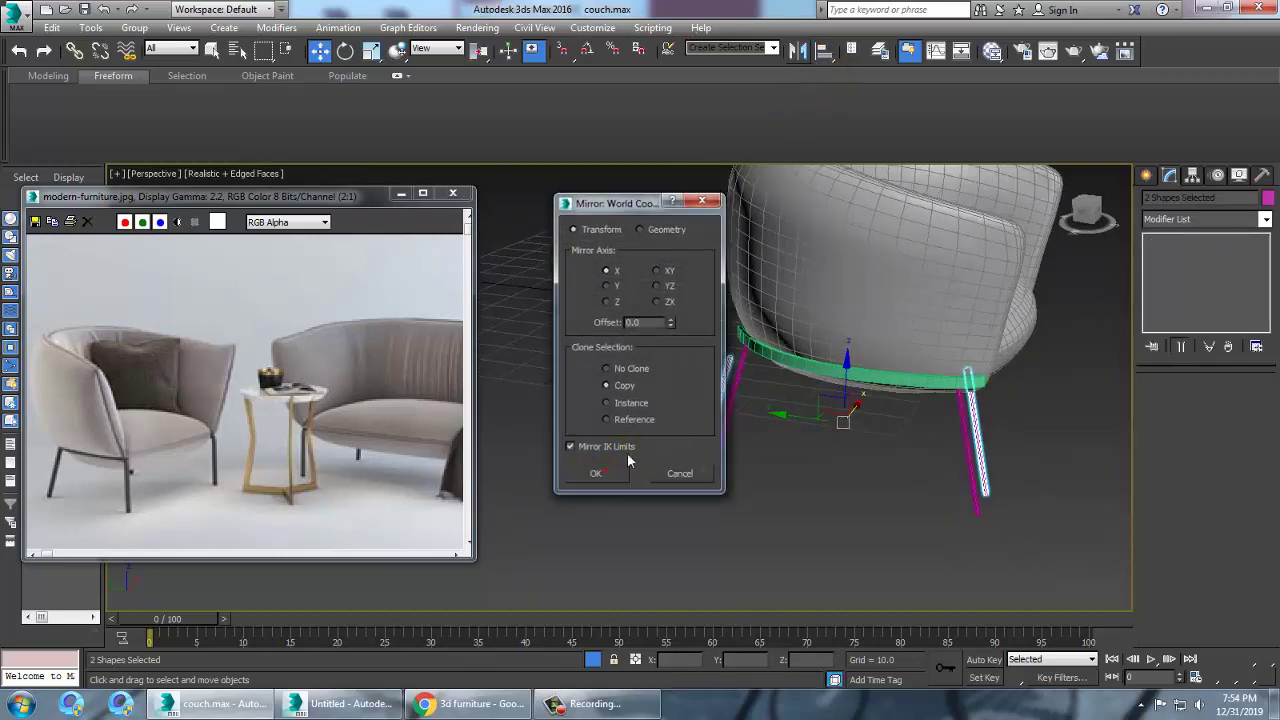
middle_click_drag(648, 420, 763, 393, "alt")
left_click_drag(887, 436, 1190, 462)
middle_click_drag(1075, 404, 898, 366)
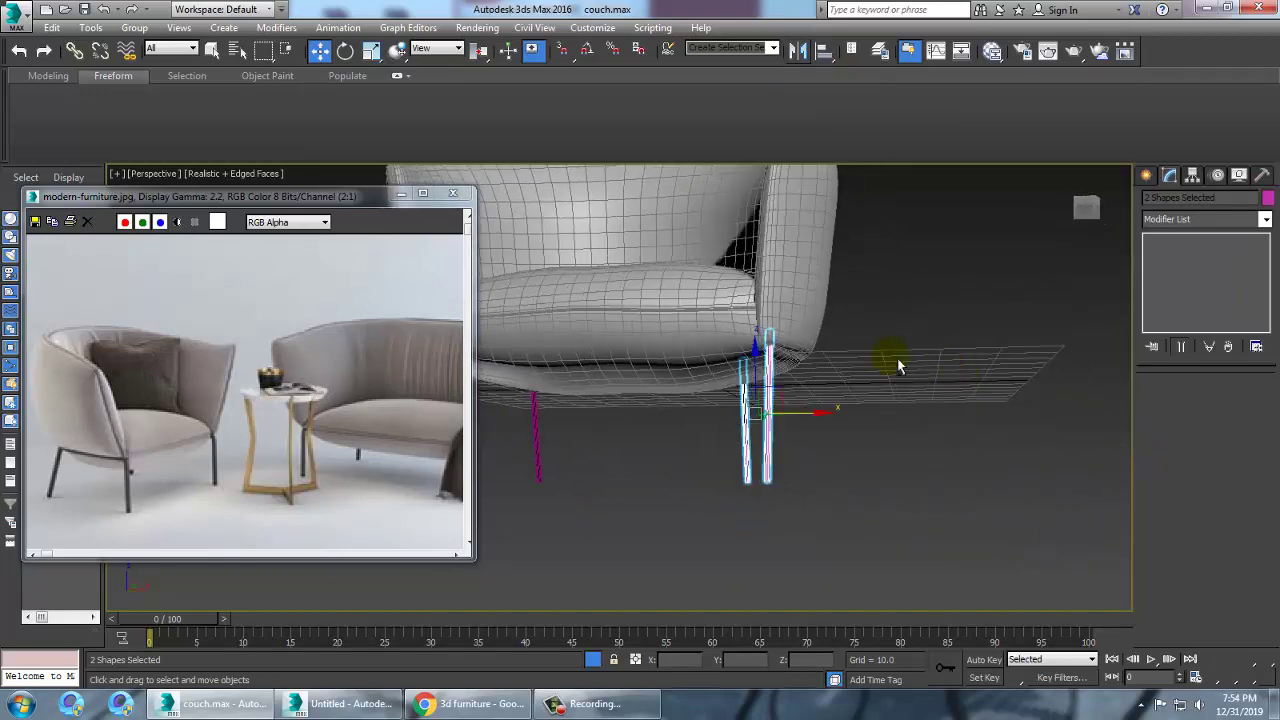
- Shift the mirrored legs together with the second support arc outward along X, toward the outside of the seat shell
key("F3")
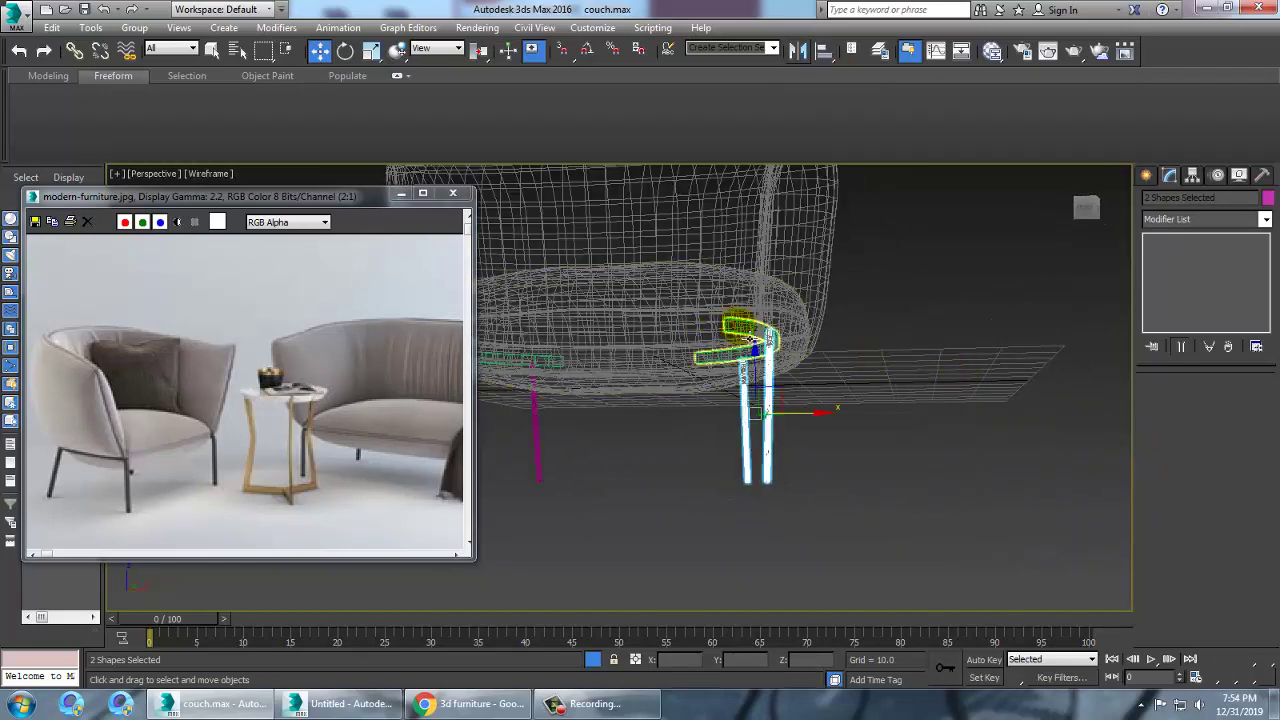
left_click(740, 325, "ctrl")
left_click_drag(815, 400, 870, 400)
key("F3")
middle_click_drag(896, 376, 864, 405, "alt")
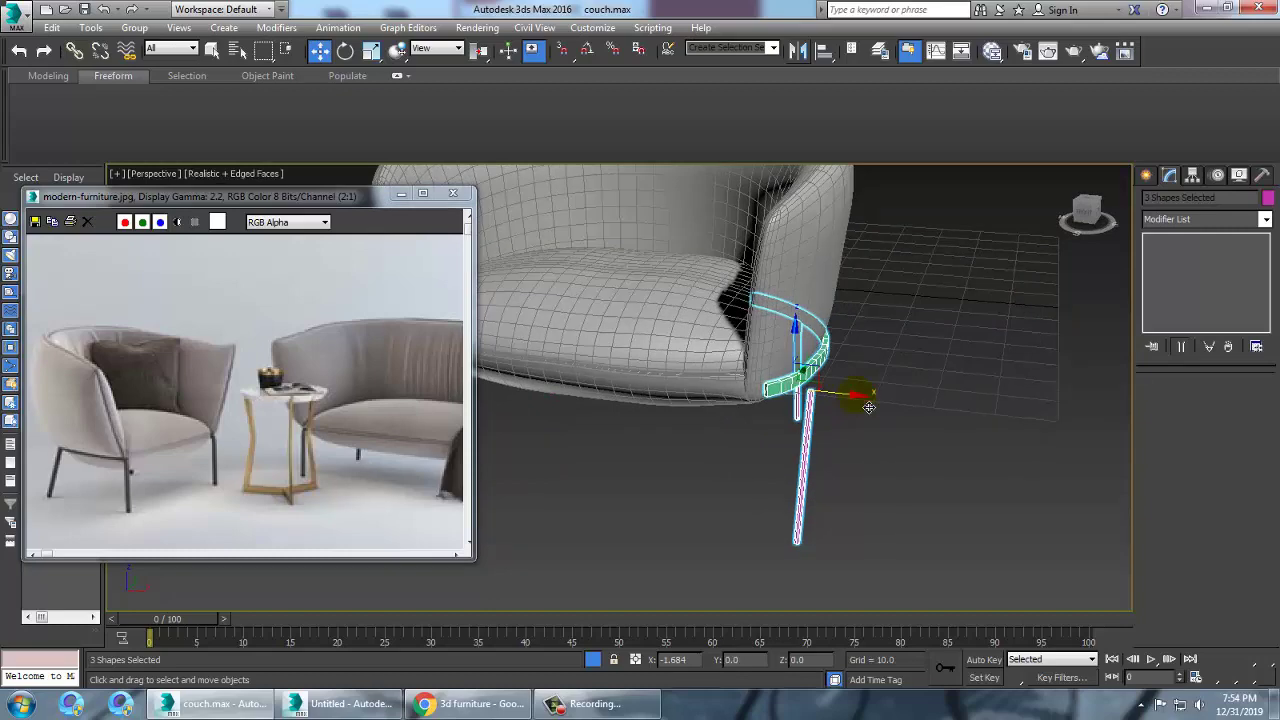
- Nudge the second support arc along X to about X -5.8 against the armchair's shell
left_click(813, 450)
left_click(809, 448)
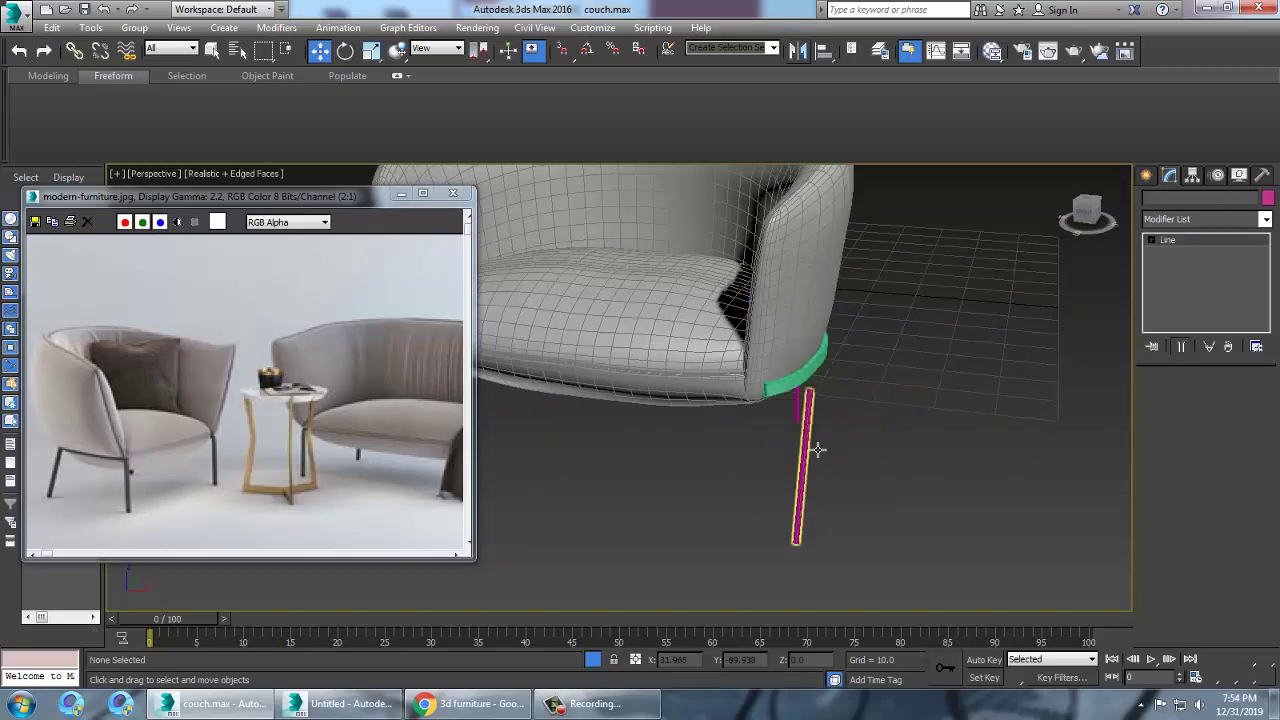
left_click_drag(858, 470, 837, 477)
middle_click_drag(837, 477, 905, 418, "alt")
left_click(905, 418)
mouse_move(965, 390)
left_mouse_down()
mouse_move(941, 390)
mouse_move(973, 392)
mouse_move(943, 377)
left_mouse_up()
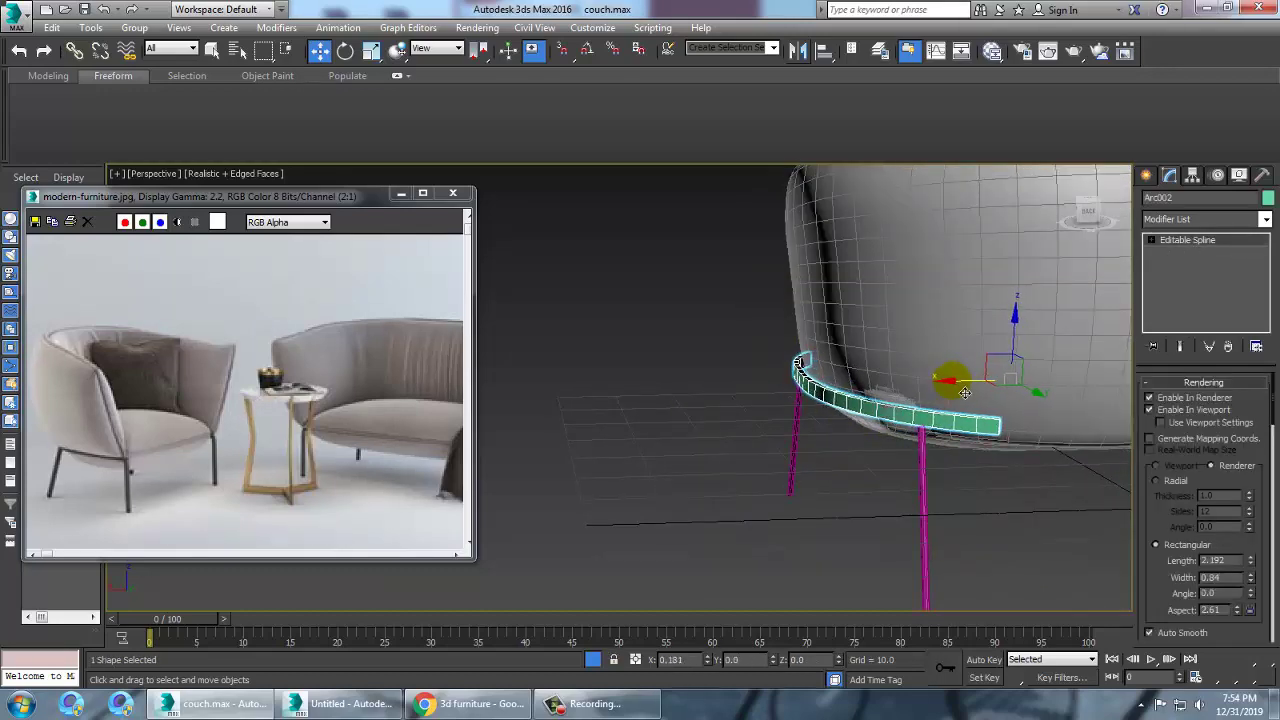
- Move the mirrored rear leg along X to about X 14.3, beneath the second support arc
middle_click_drag(943, 377, 898, 503, "alt")
left_click(914, 494)
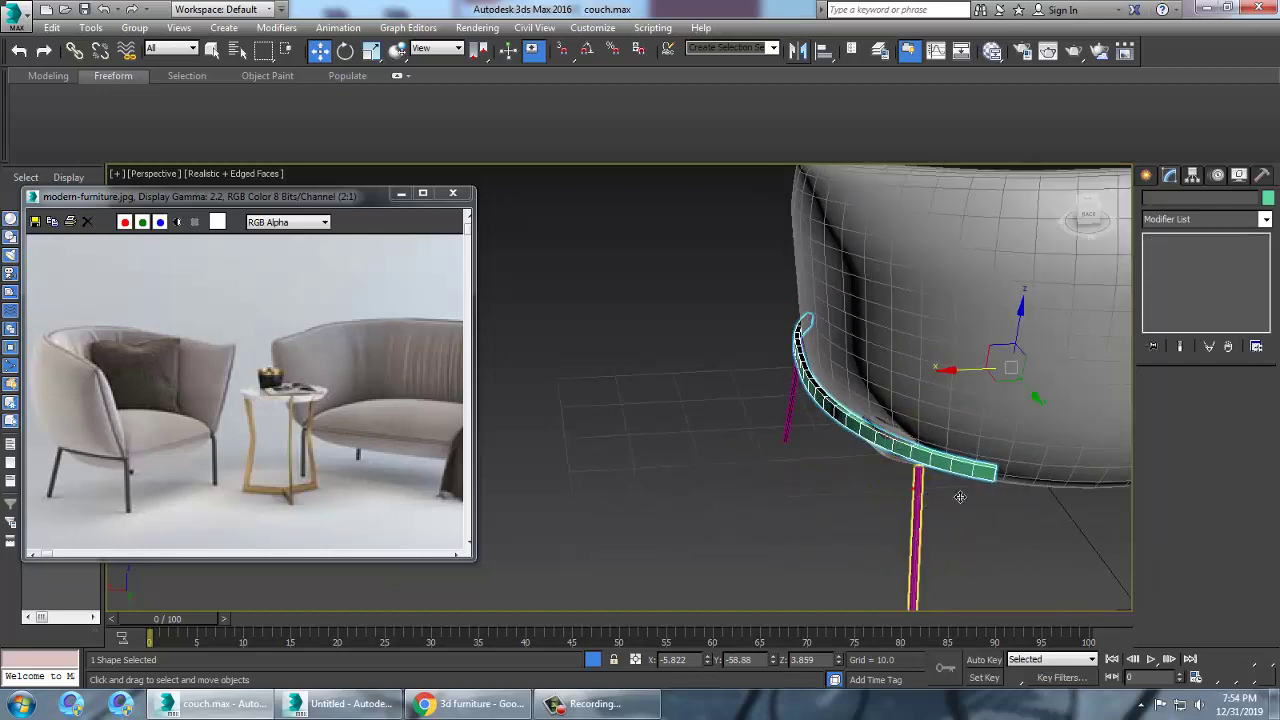
left_click_drag(880, 568, 914, 560)
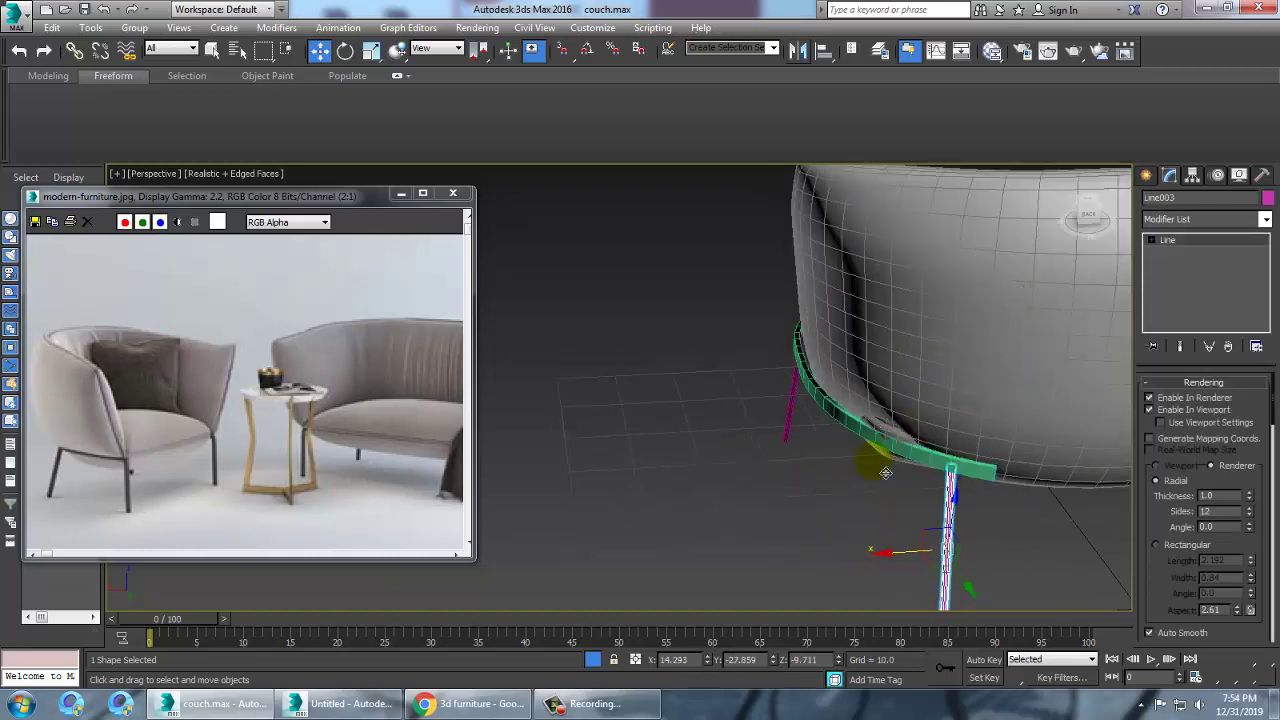
- Select every part of the armchair and assign them all a grey object color
middle_click_drag(886, 472, 974, 452, "alt")
scroll(974, 452, "down", 5)
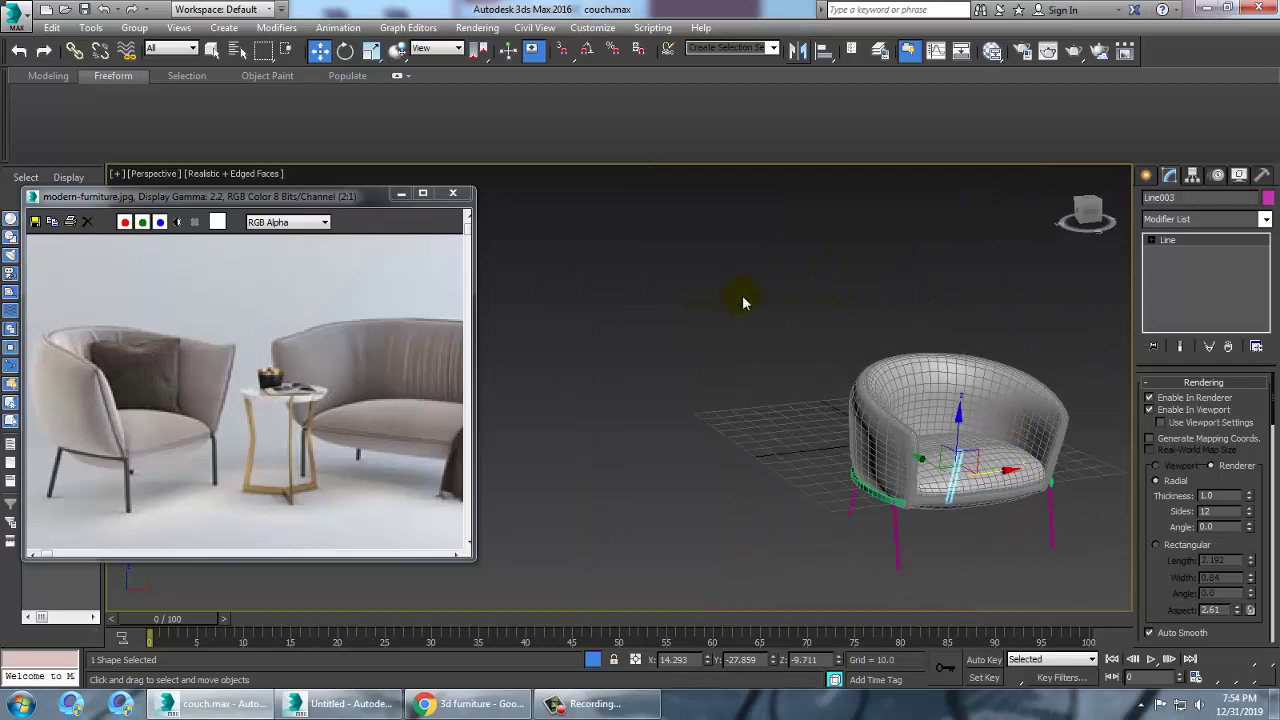
key("ctrl+a")
left_click(1268, 197)
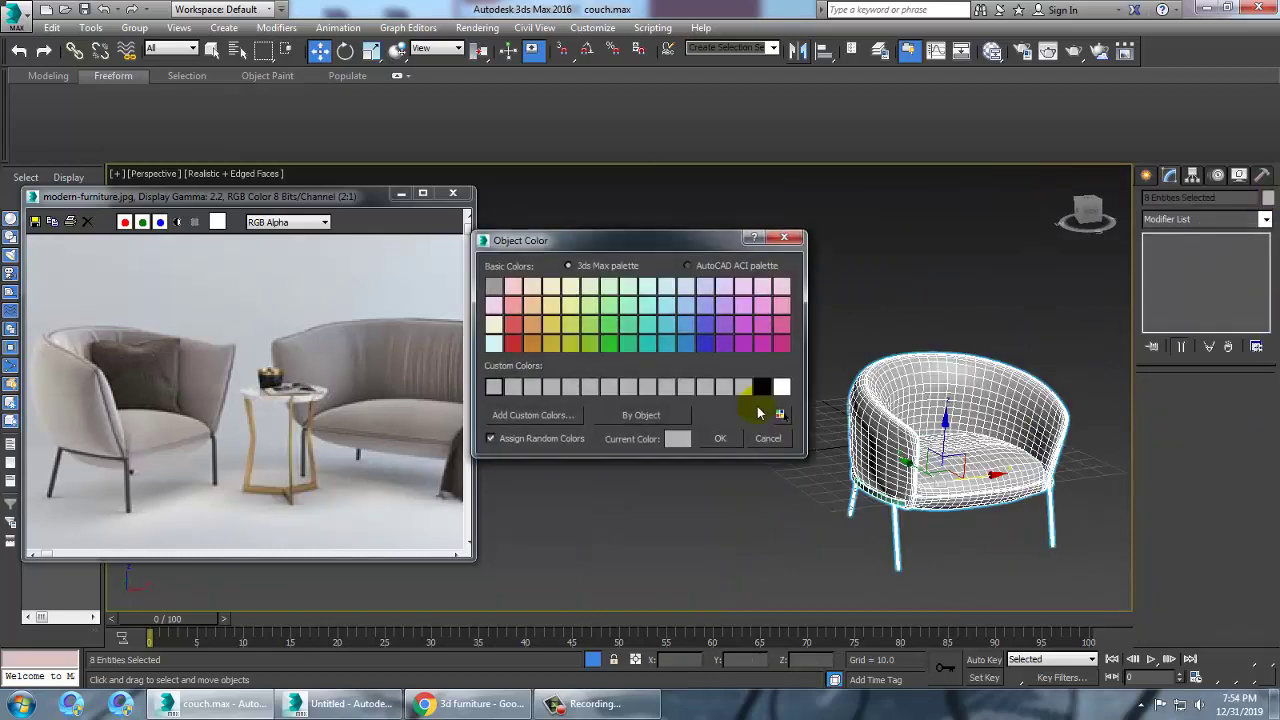
left_click(718, 442)
- Raise the whole armchair above the ground grid and shift it sideways toward the grid's center
middle_click_drag(1004, 426, 1020, 429, "alt")
left_click_drag(946, 438, 970, 370)
middle_click_drag(955, 381, 969, 406, "alt")
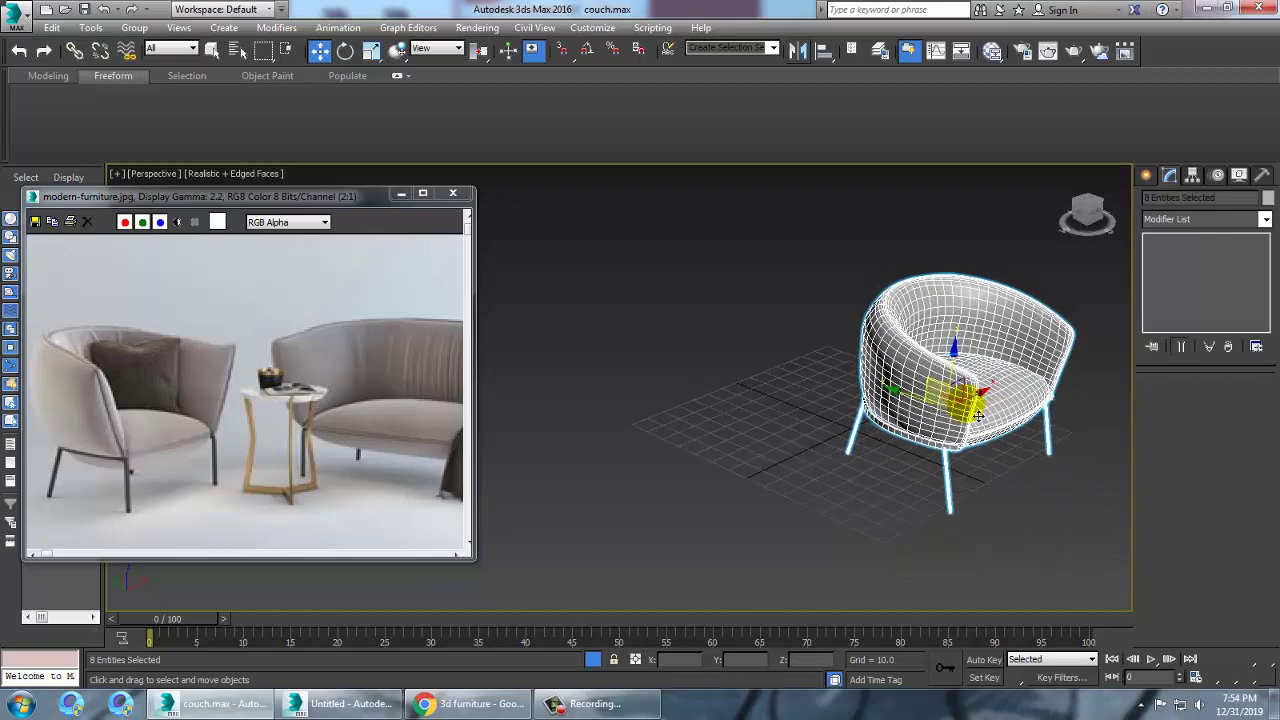
left_click_drag(928, 410, 833, 393)
middle_click_drag(831, 392, 1105, 257, "alt")
- Create a standard primitive Plane about 271 long and 344 wide as a floor beneath the armchair
left_click(1146, 177)
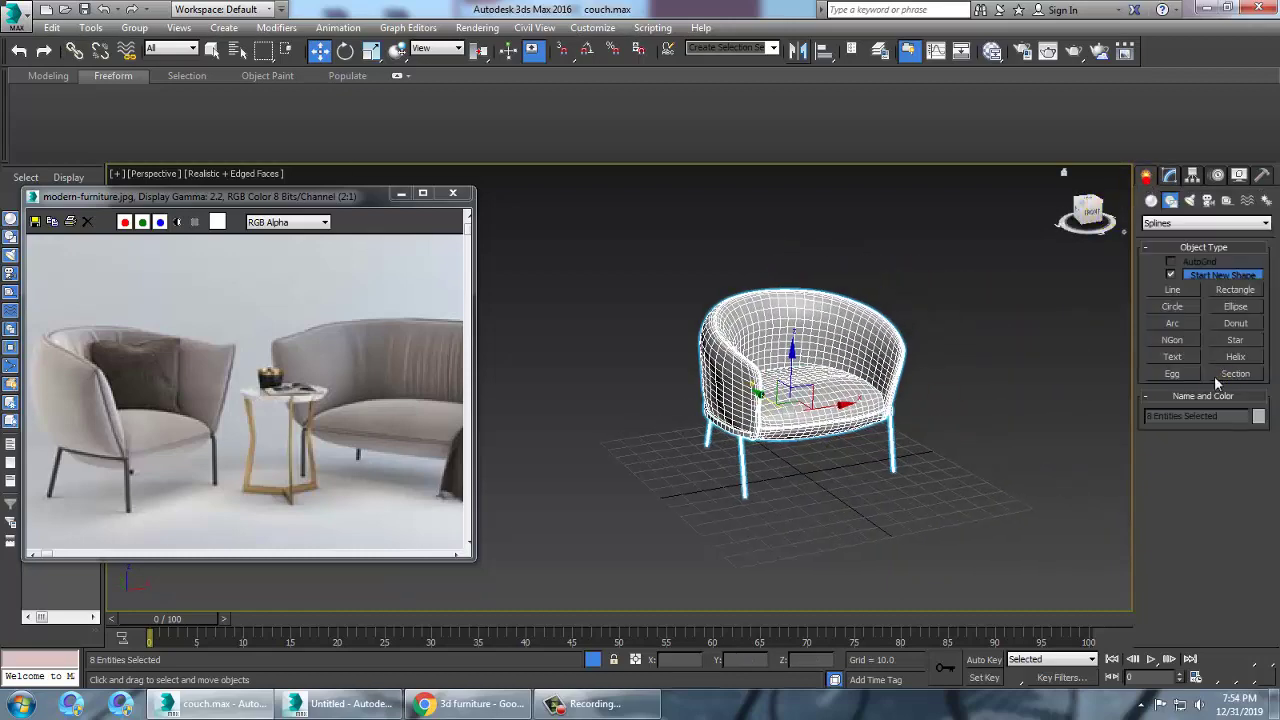
left_click(1153, 201)
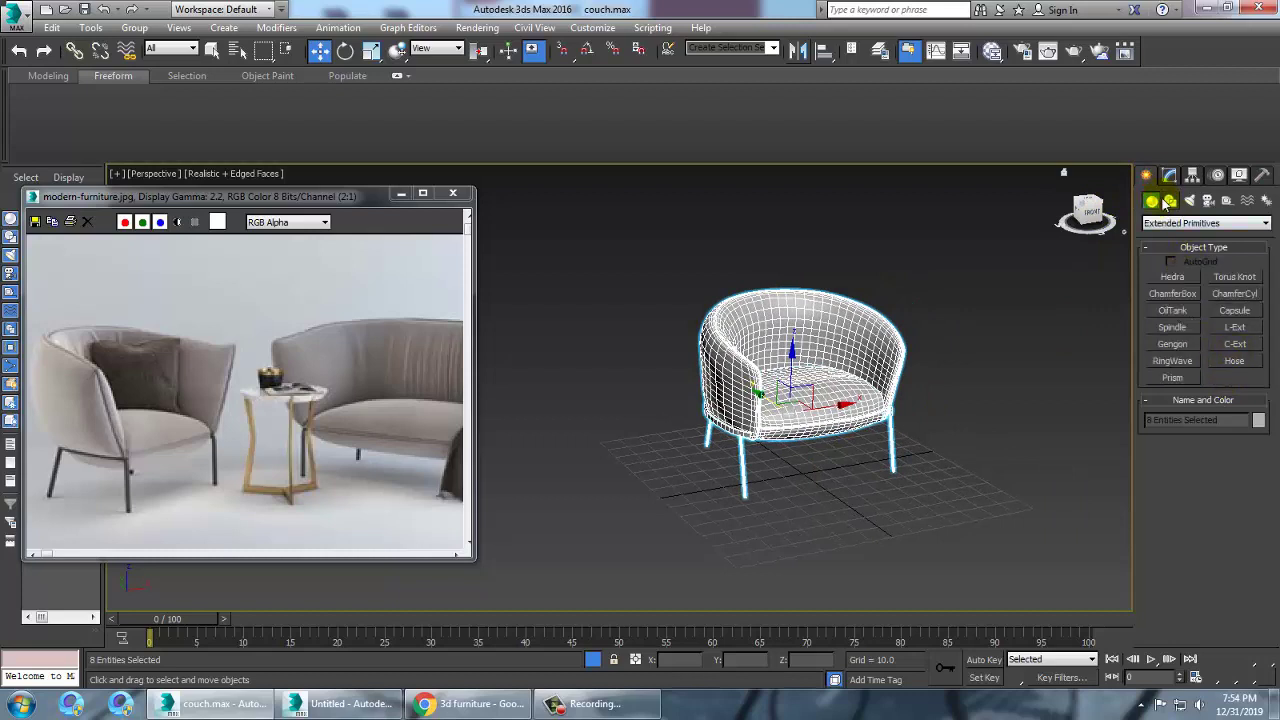
left_click(1200, 223)
left_click(1185, 234)
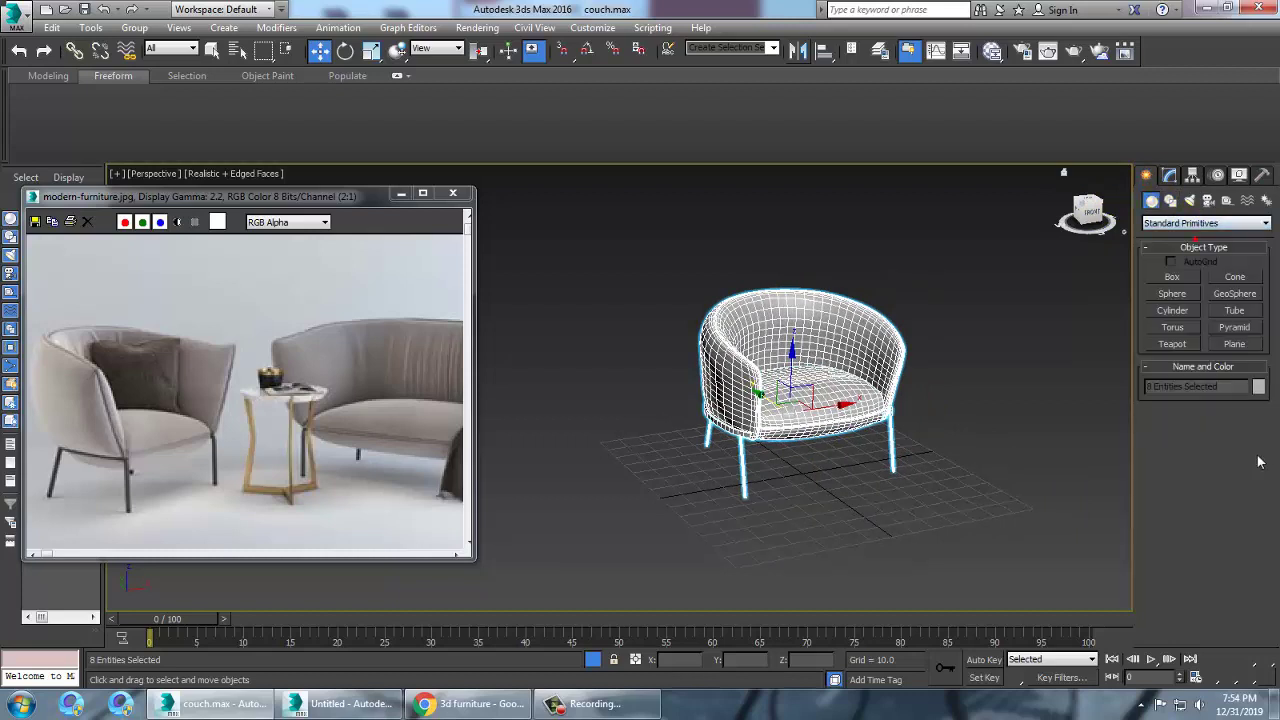
left_click(1243, 345)
left_click_drag(986, 350, 585, 668)
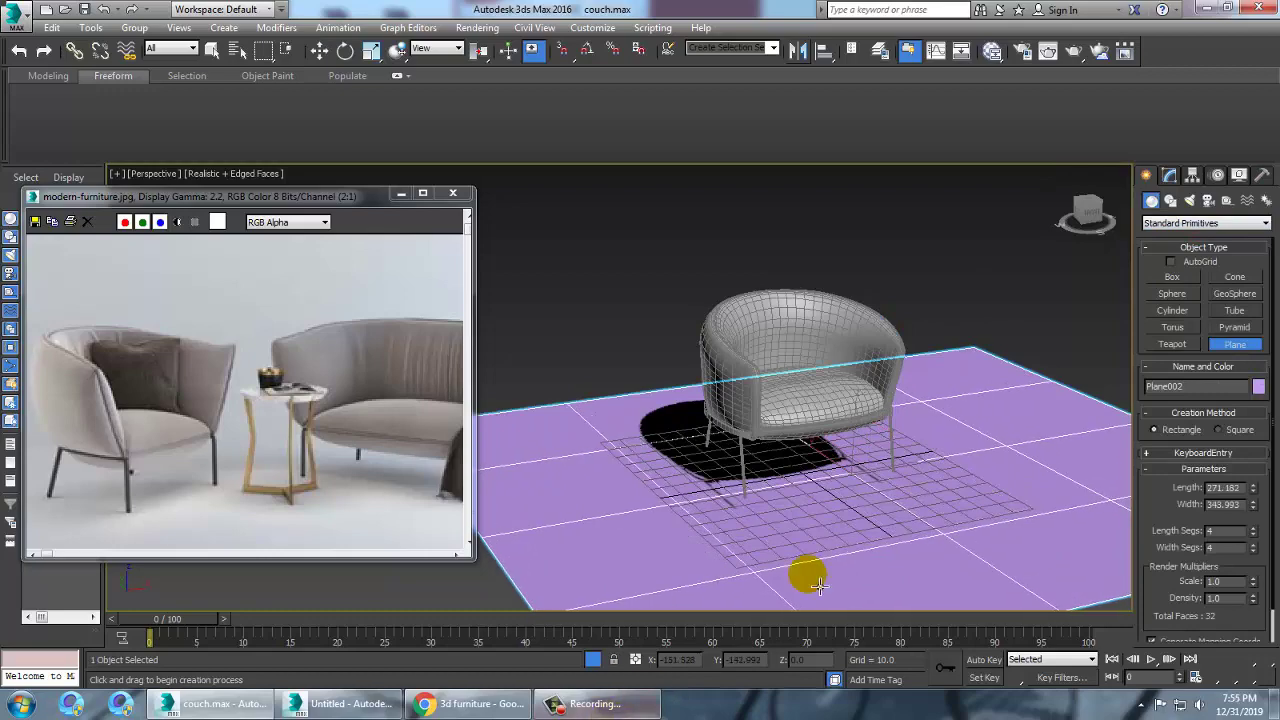
right_click(810, 572)
- Change the floor plane's object color to grey
middle_click_drag(850, 445, 859, 417, "alt")
left_click(1258, 387)
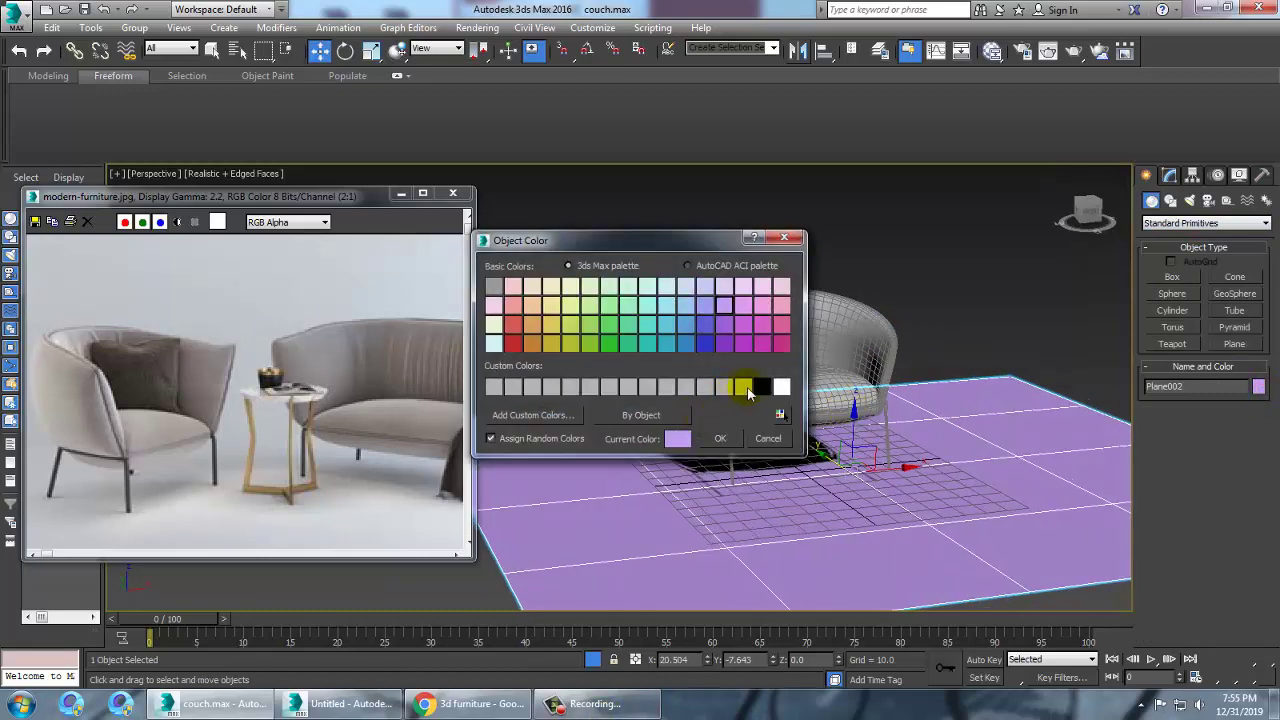
left_click(722, 438)
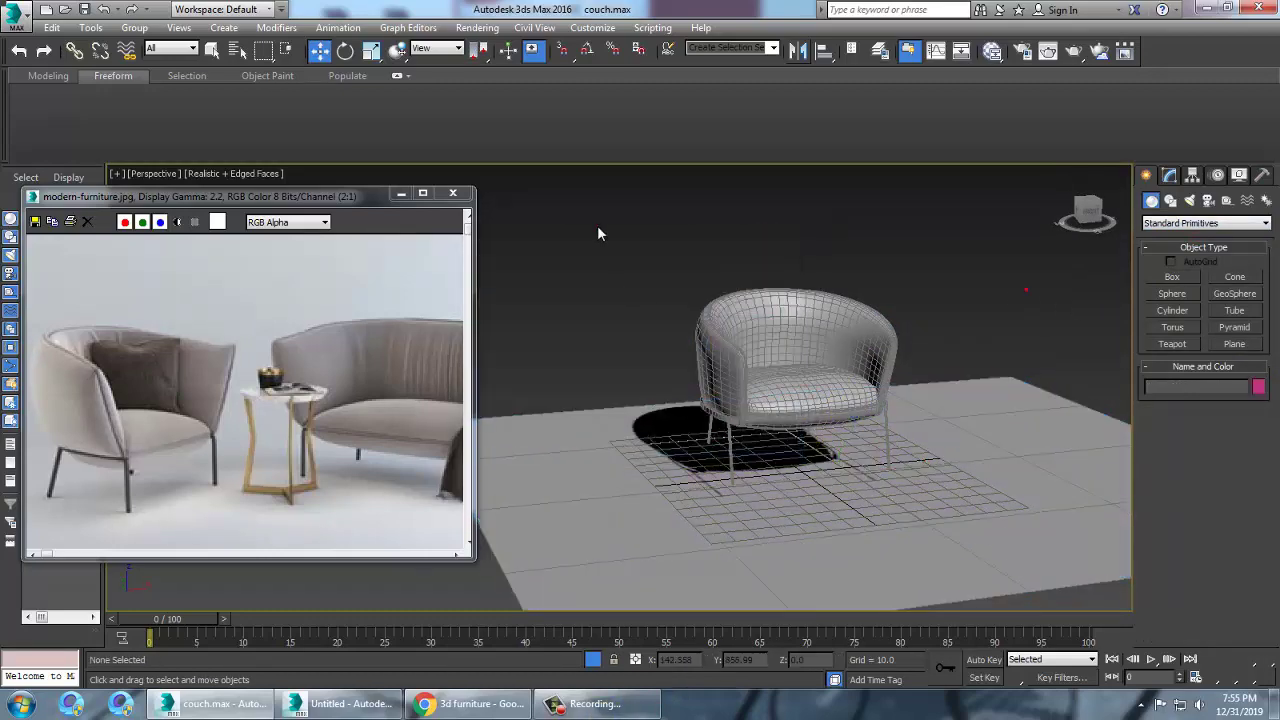
- Copy the whole armchair beside the original and select both armchairs without the floor plane
left_click_drag(597, 231, 1094, 529)
mouse_move(843, 403)
left_mouse_down()
mouse_move(692, 426)
mouse_move(745, 470)
mouse_move(790, 470)
mouse_move(775, 525)
left_mouse_up()
left_click(655, 428)
mouse_move(555, 215)
left_mouse_down()
mouse_move(1112, 470)
mouse_move(1100, 465)
left_mouse_up()
left_click_drag(1055, 341, 1085, 420, "alt")
- Lower both armchairs in the Front view until their legs rest at floor level
key("alt+w")
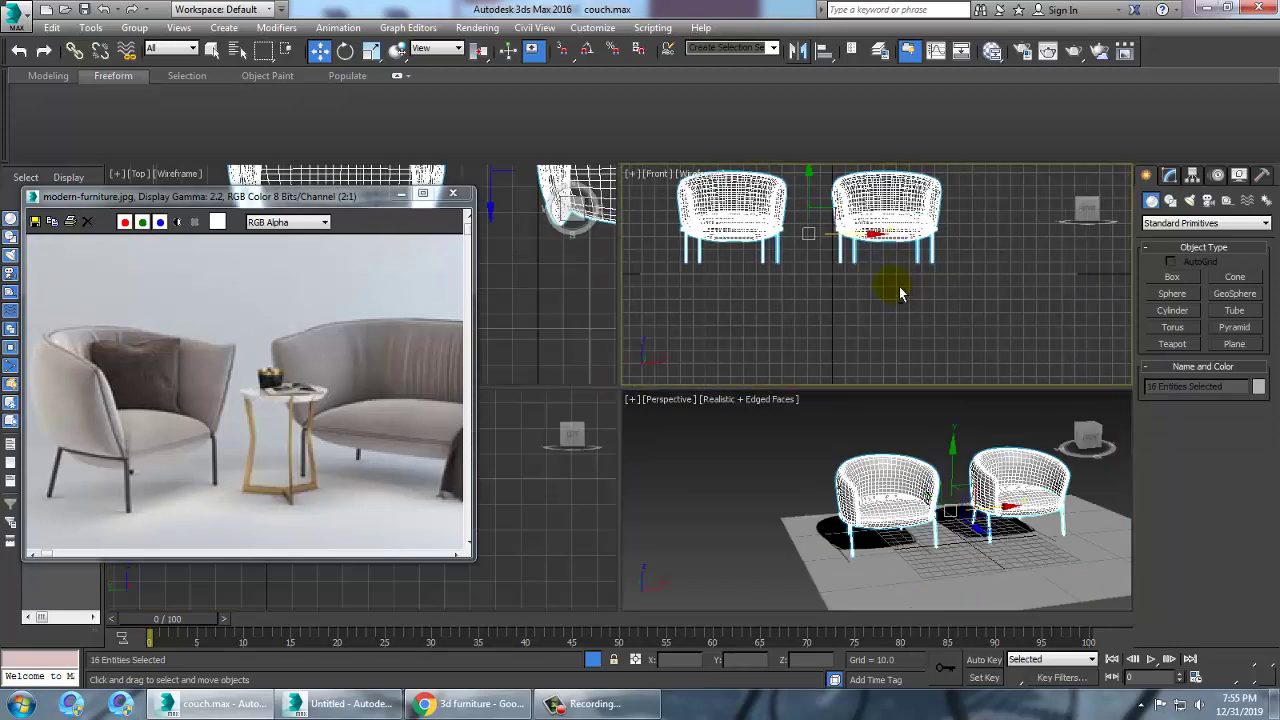
key("alt+w")
left_click_drag(605, 284, 605, 306)
key("alt+w")
- Save the scene and turn off Edged Faces in the maximized Perspective view showing both armchairs
middle_click(866, 530)
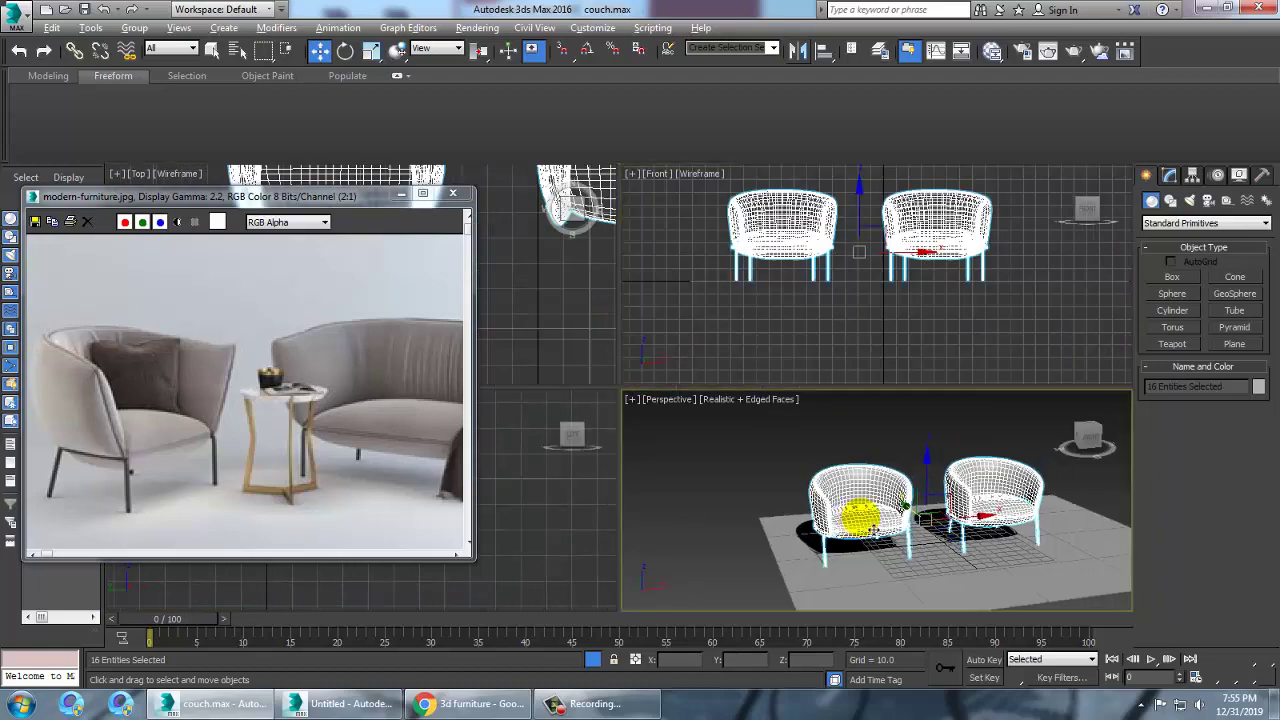
key("alt+w")
middle_click_drag(866, 530, 903, 489, "alt")
scroll(838, 500, "up", 3)
key("ctrl+s")
scroll(834, 438, "down", 4)
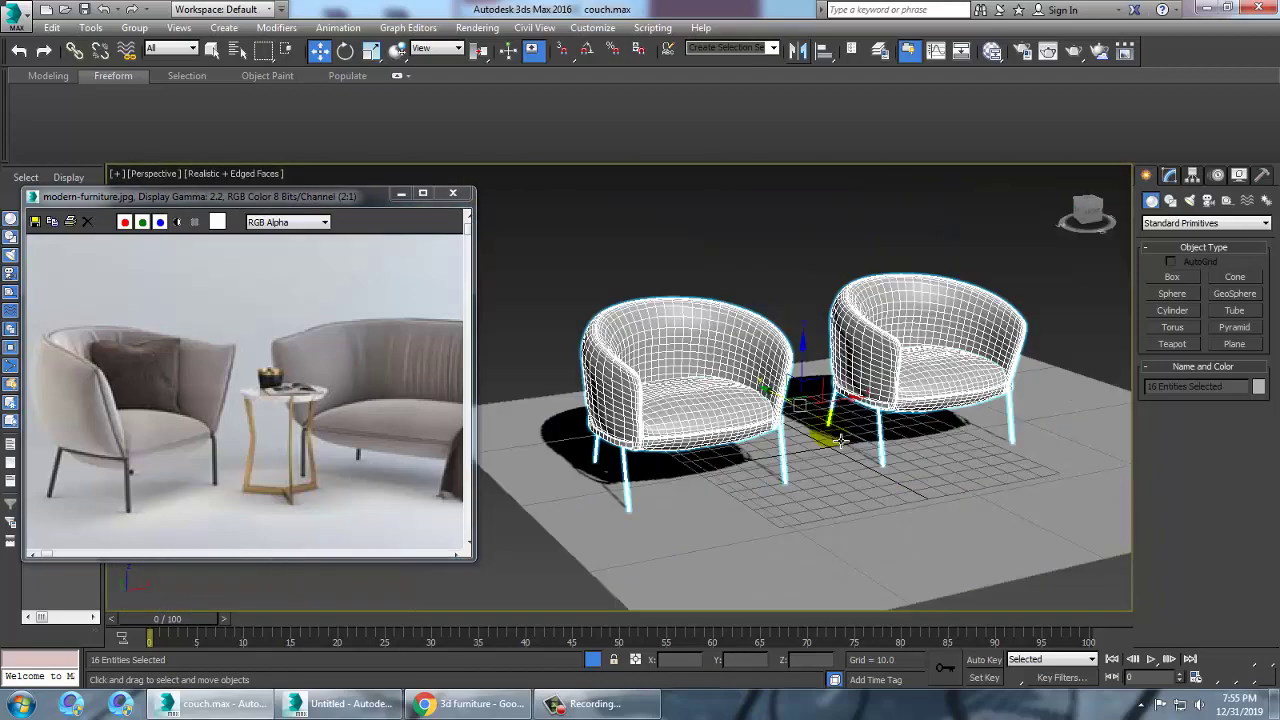
middle_click_drag(834, 438, 852, 449)
key("F4")
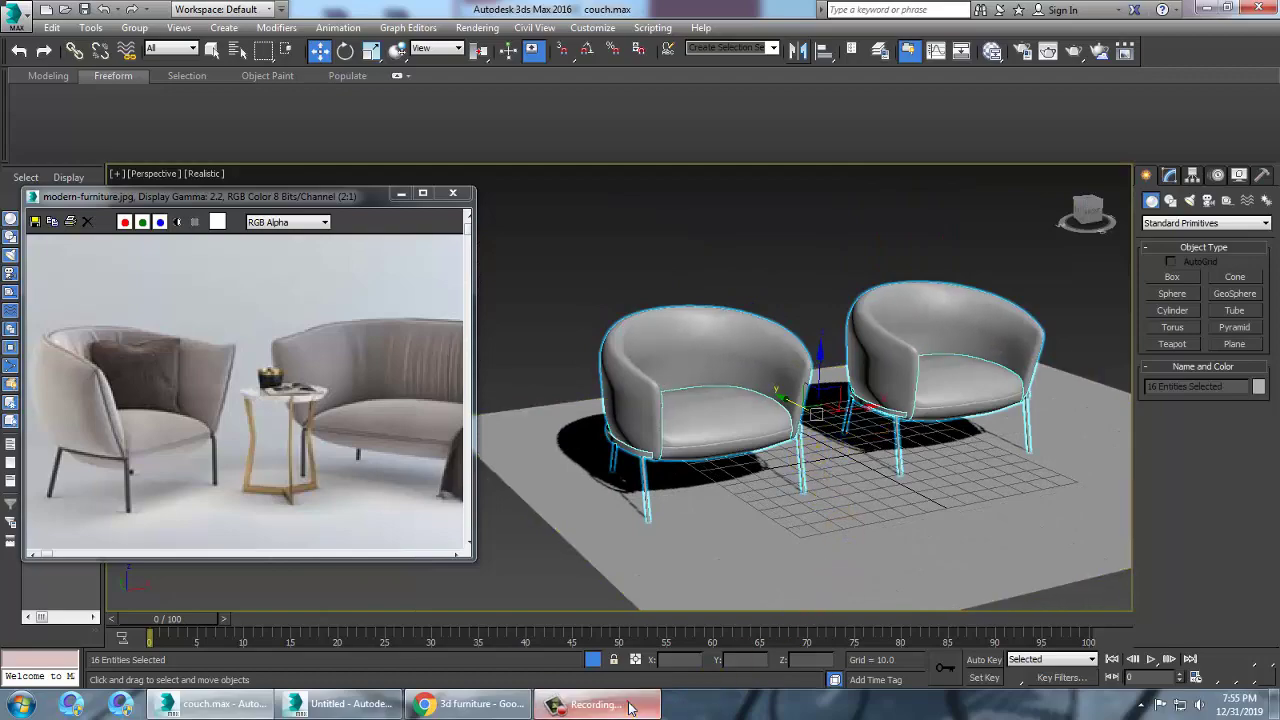
left_click(595, 703)
left_click(1246, 630)
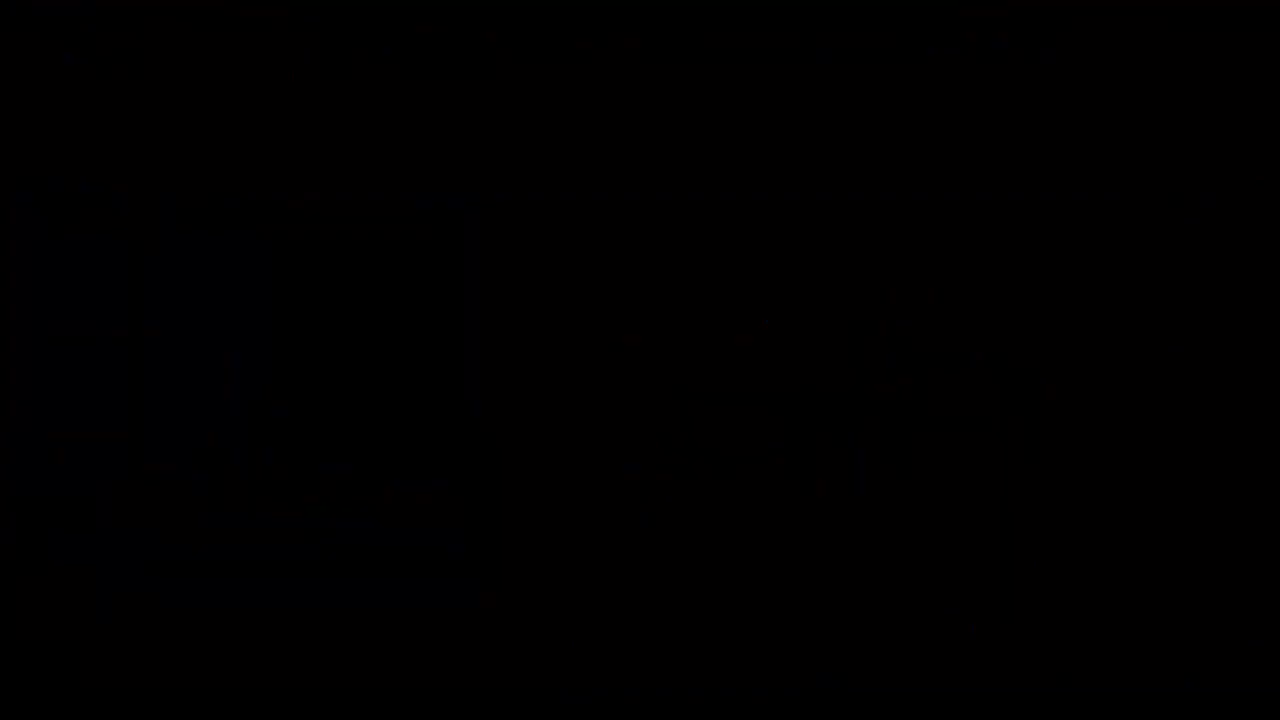